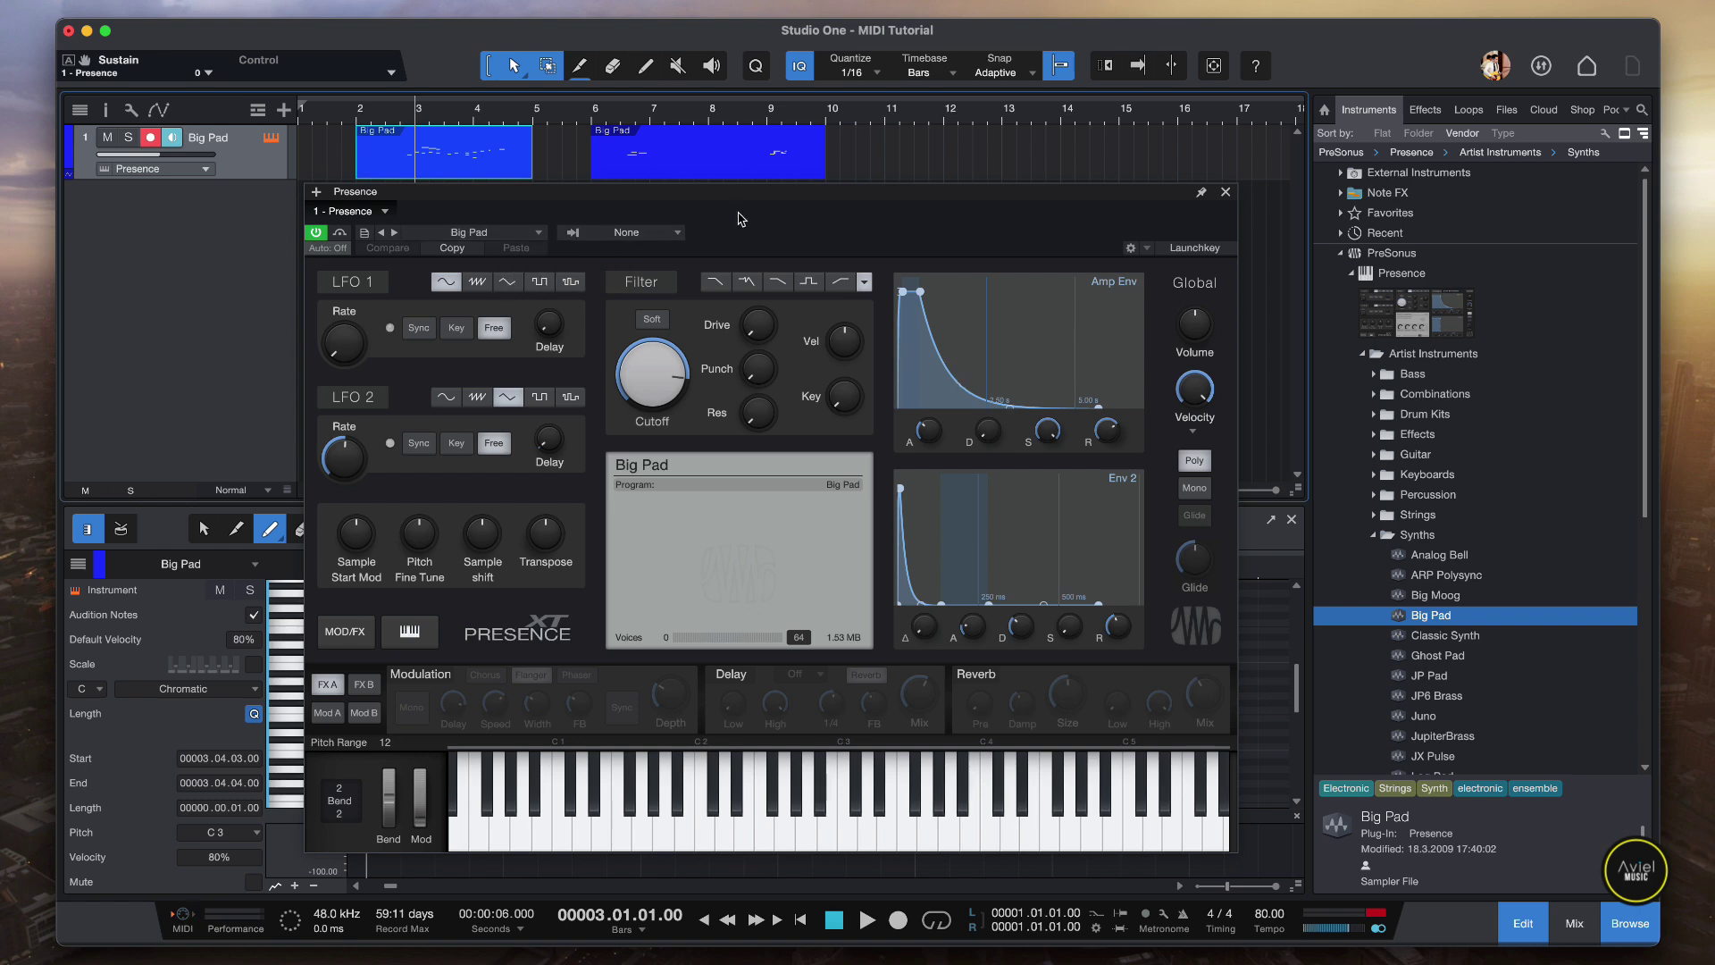
# - Close the Presence instrument window and delete the Big Pad track from the arrangement
pyautogui.click(1225, 193)
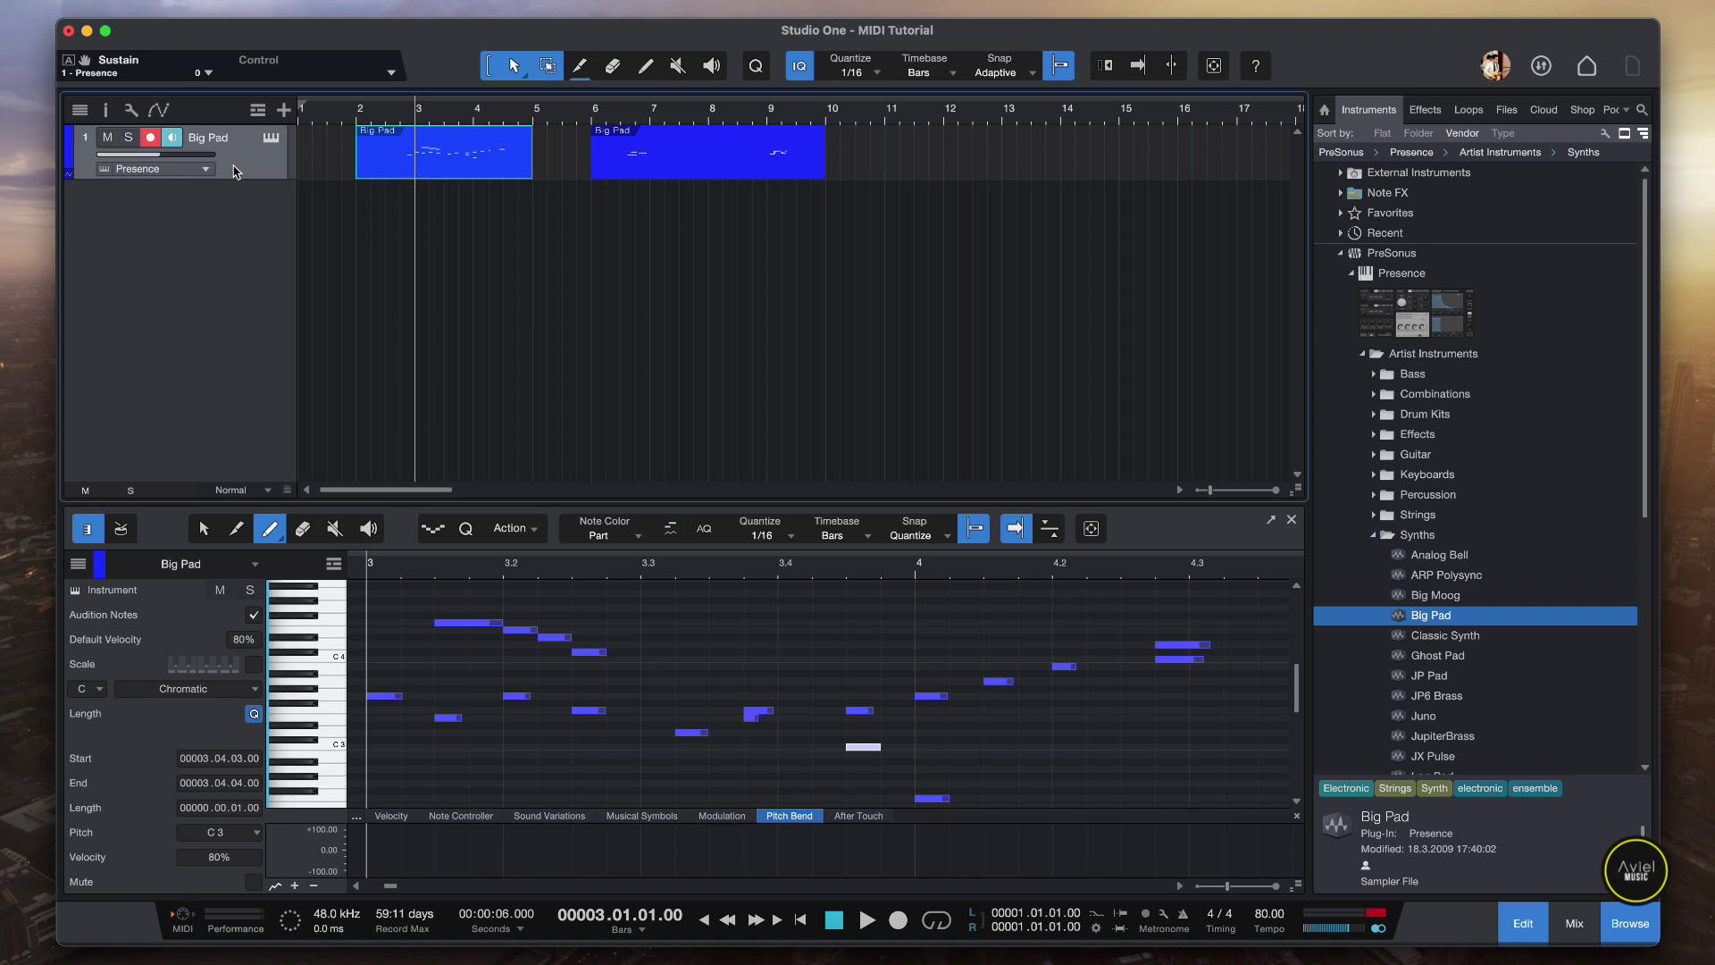
pyautogui.press('Delete')
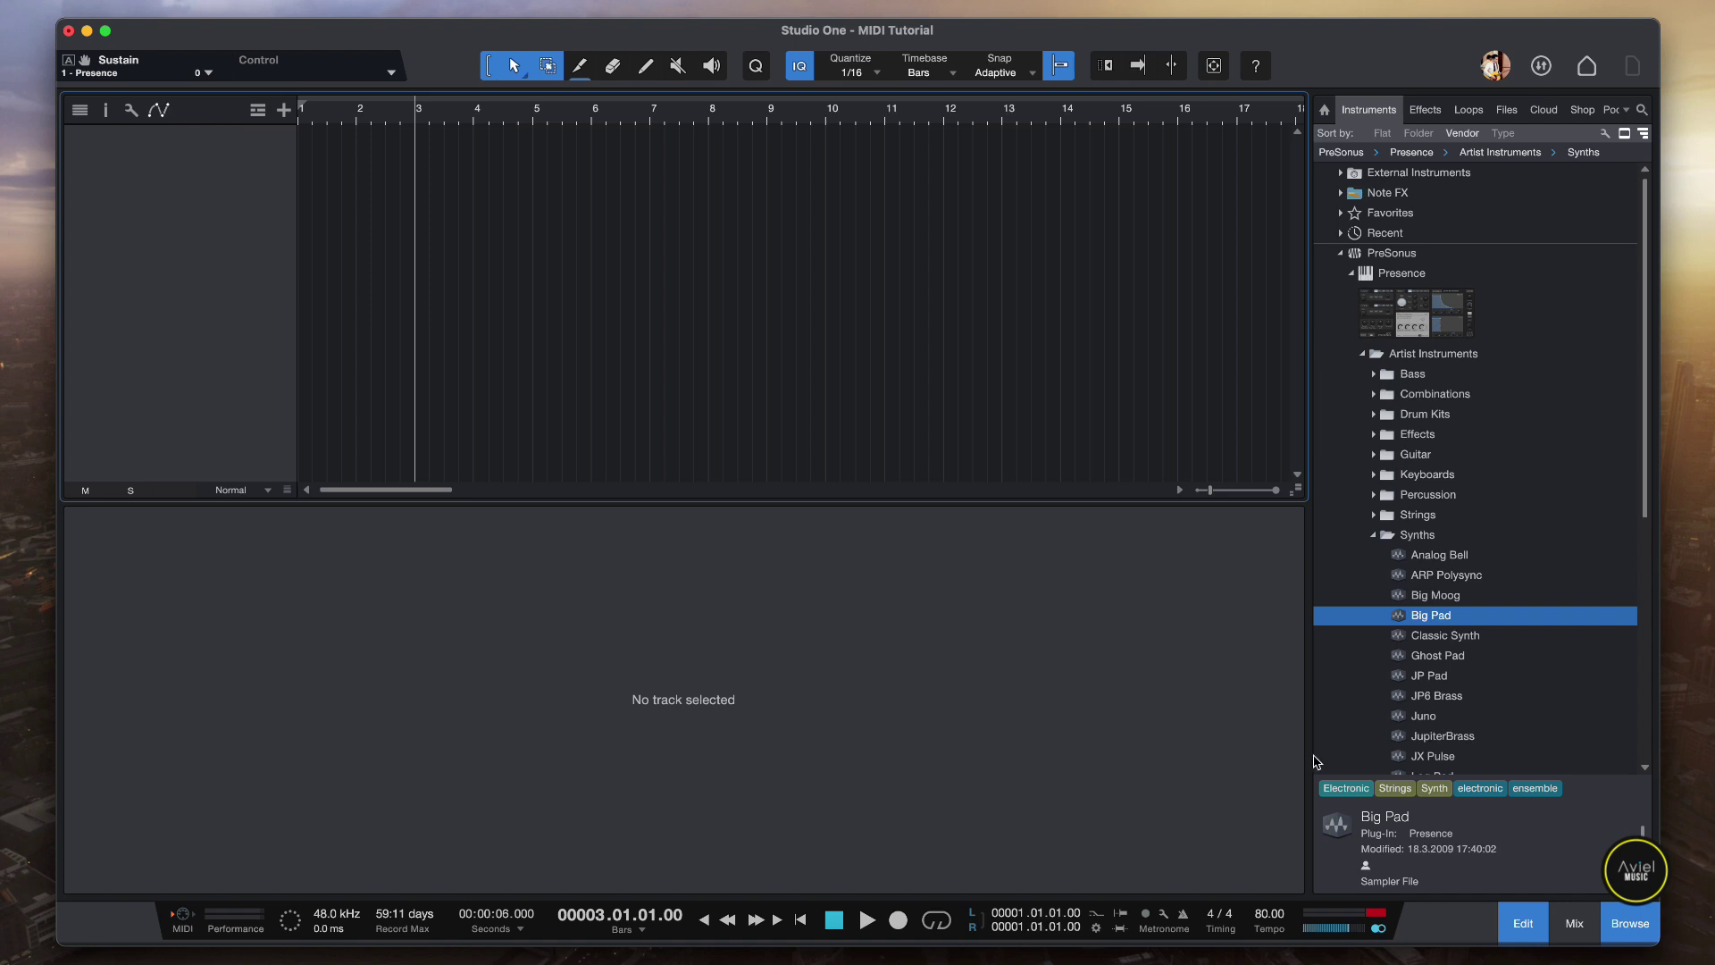
# - Hide the empty note editor, leaving the instrument browser open beside the arrangement
pyautogui.click(1630, 923)
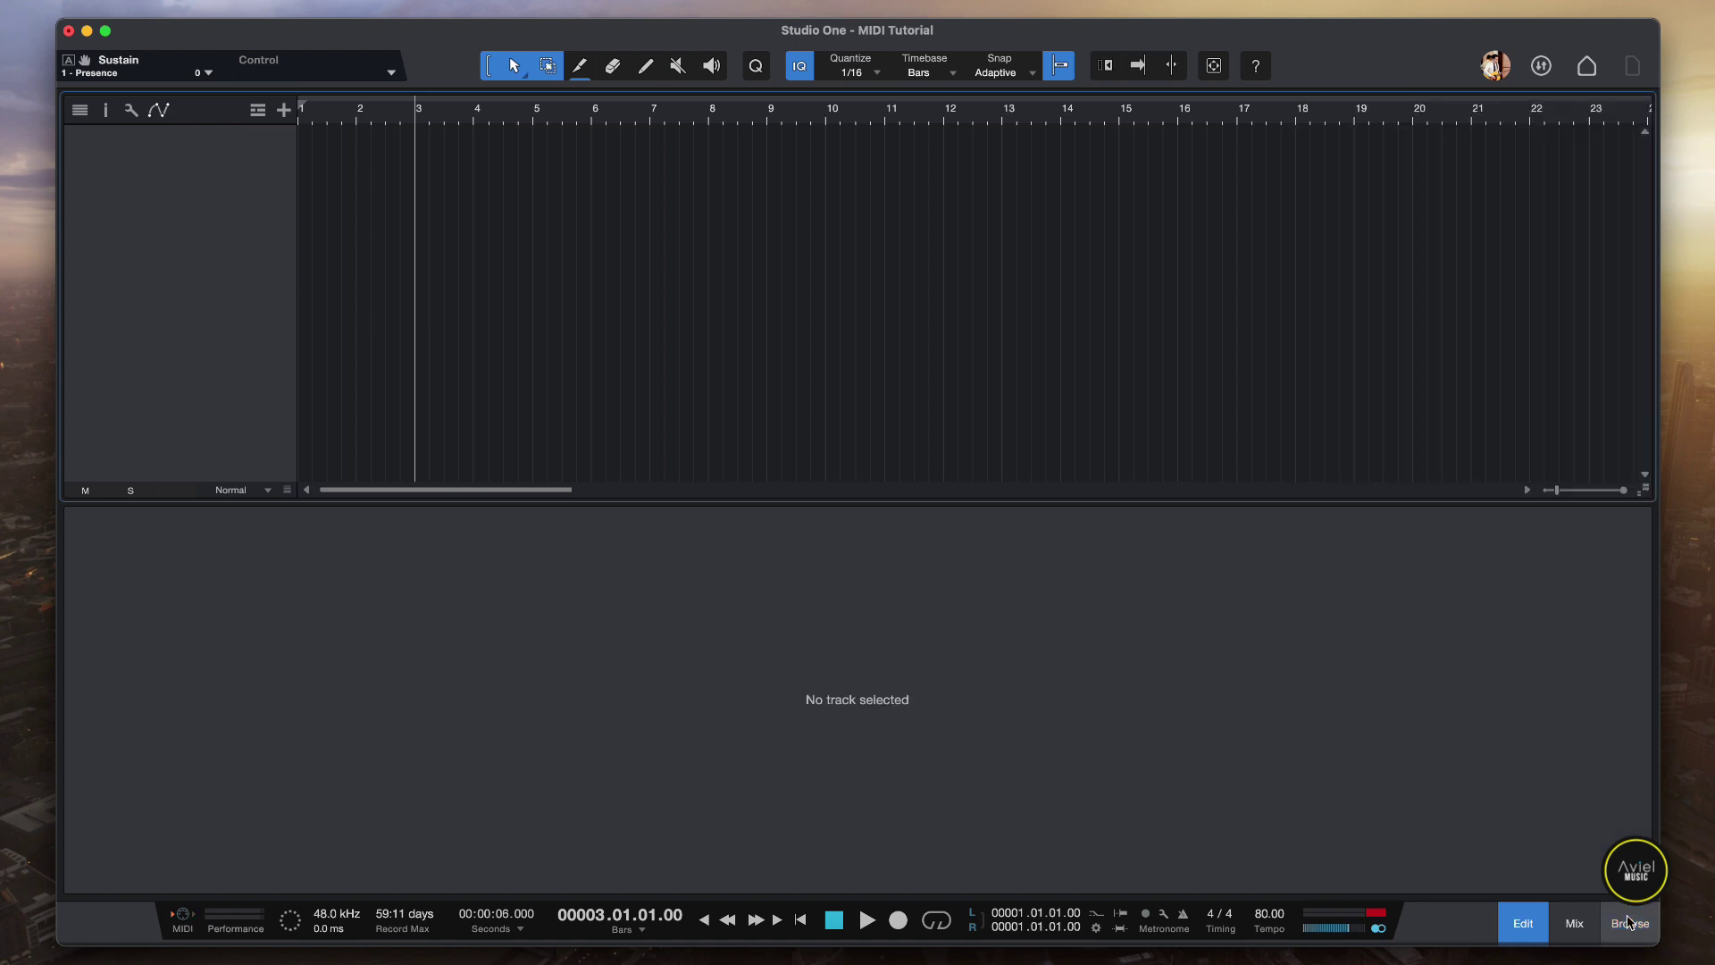
pyautogui.click(1523, 923)
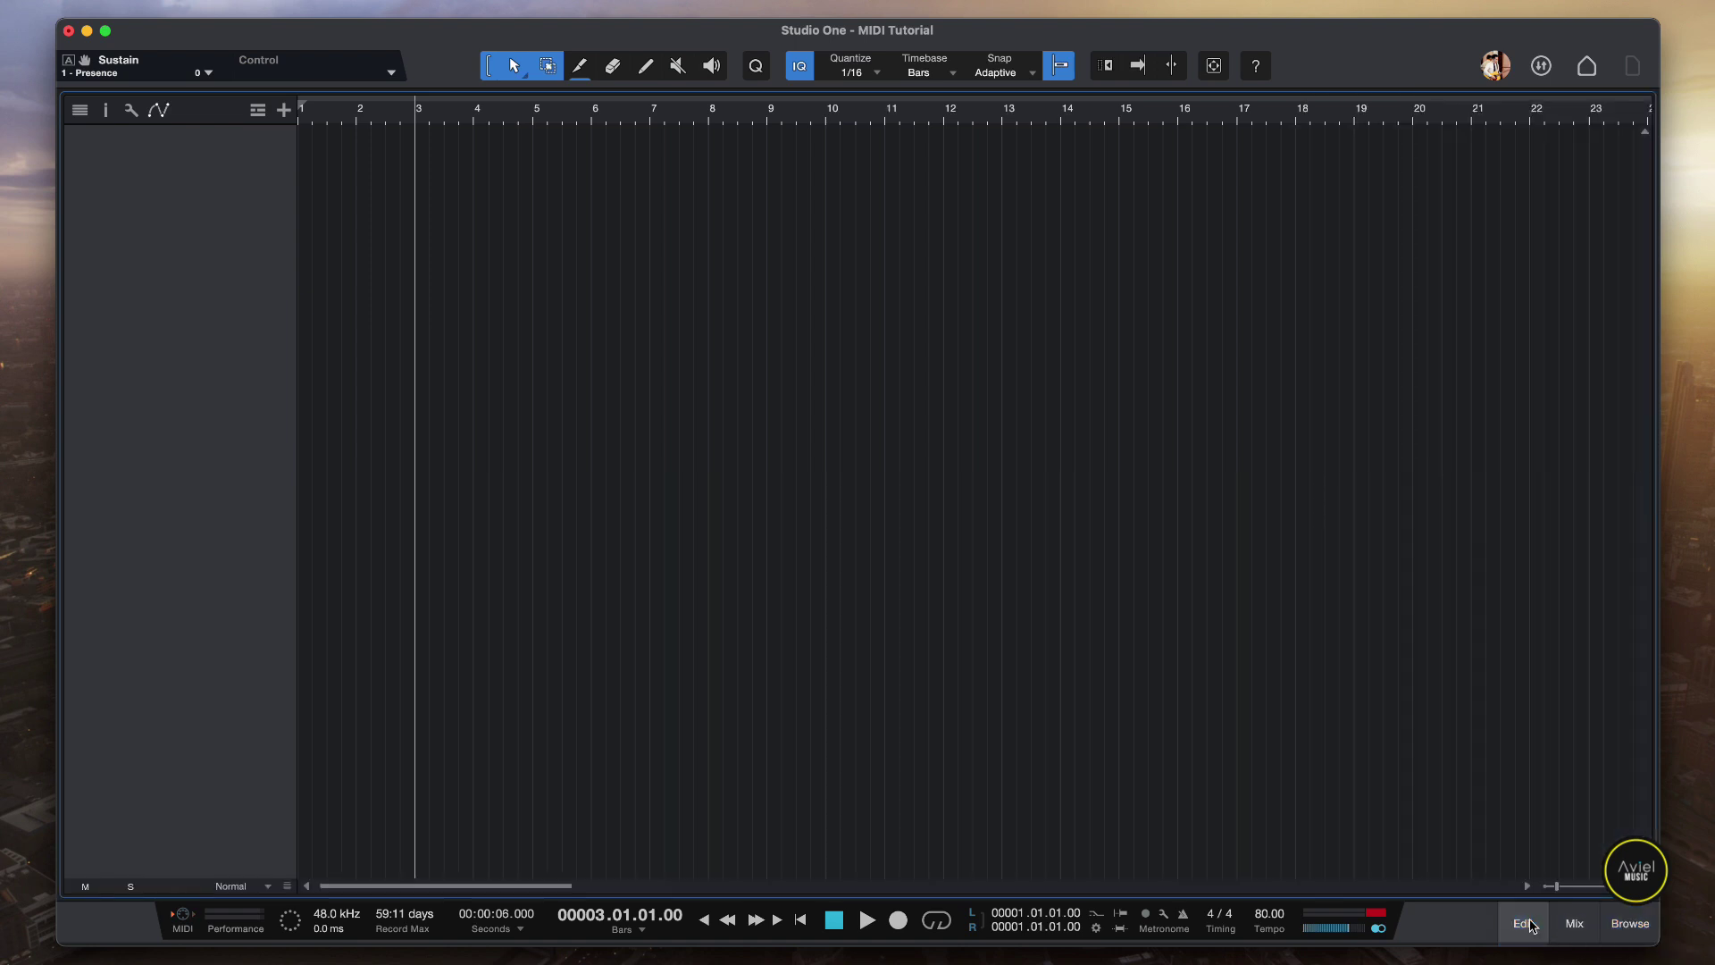
pyautogui.click(1622, 924)
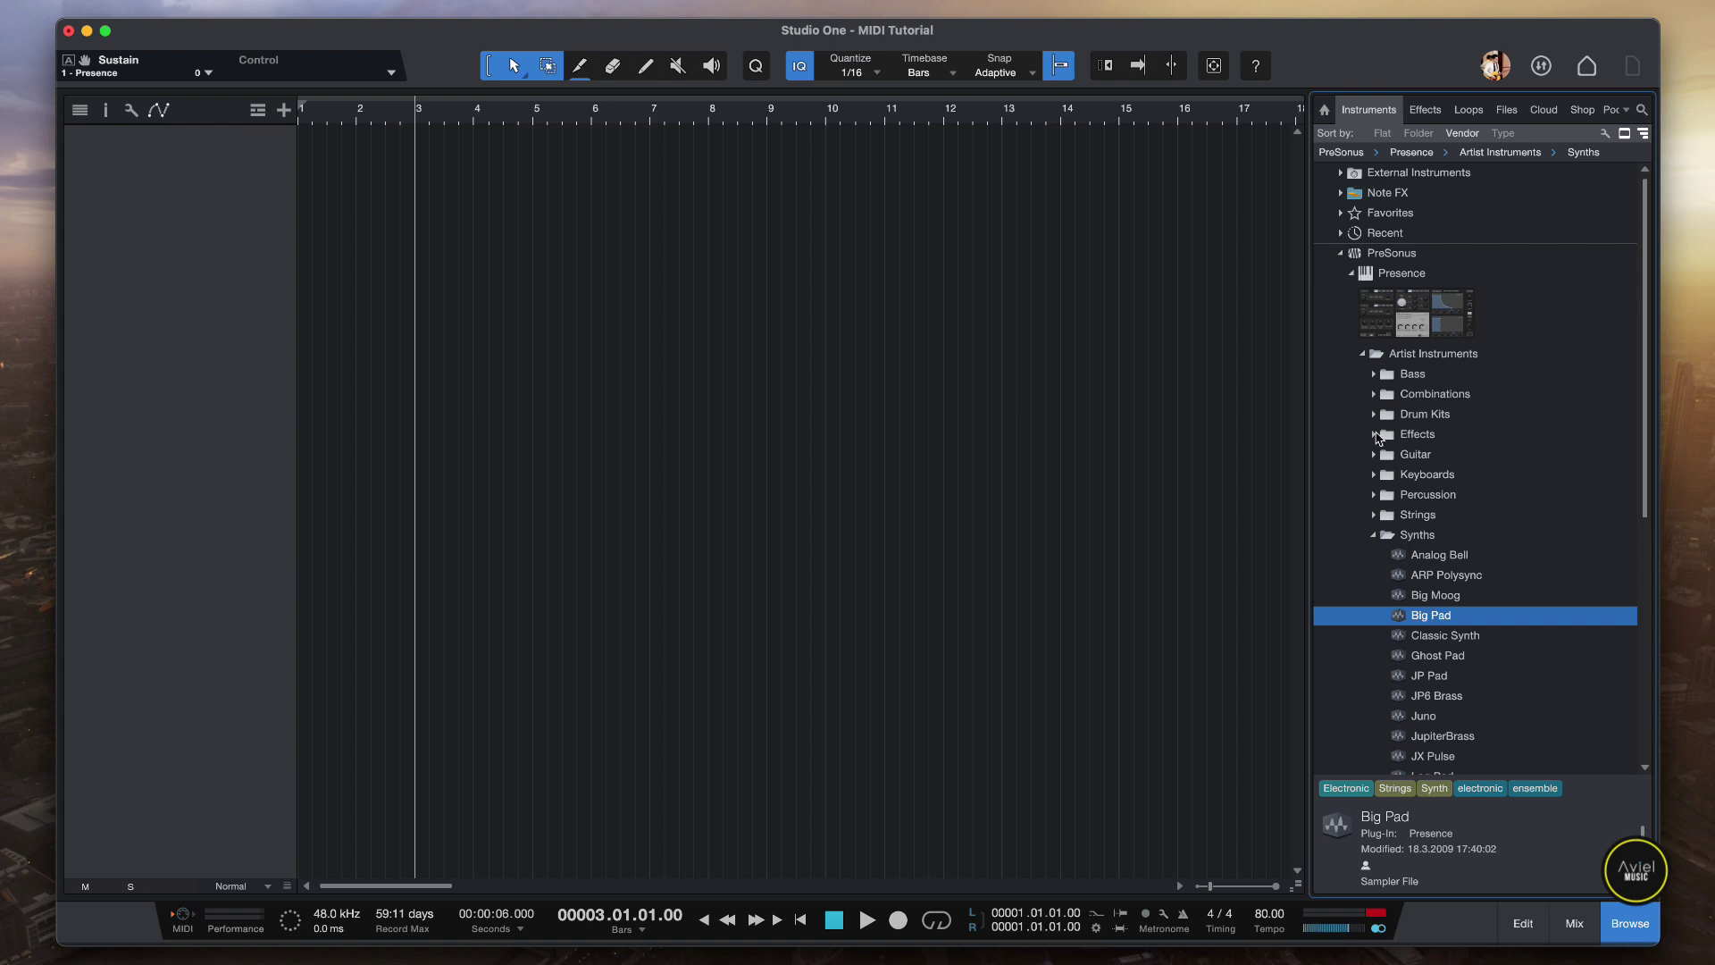
# - Collapse the Synths folder and add the Large Kit preset from Presence's Drum Kits to a new instrument track
pyautogui.click(1375, 536)
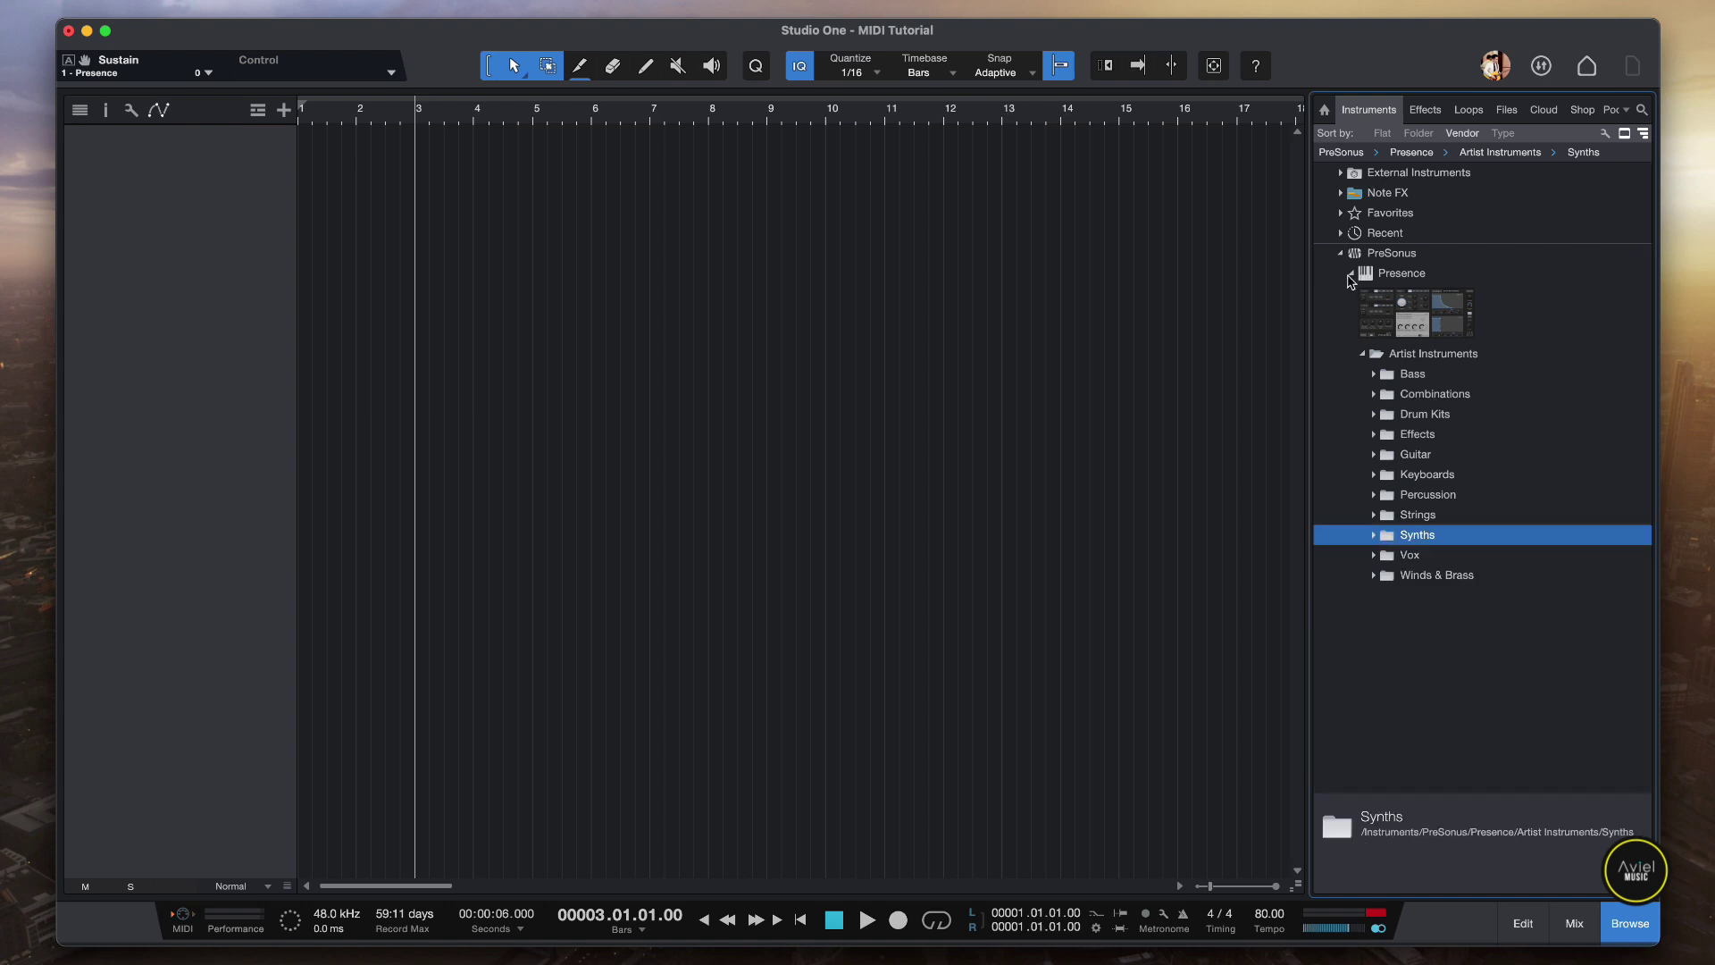
pyautogui.click(1349, 279)
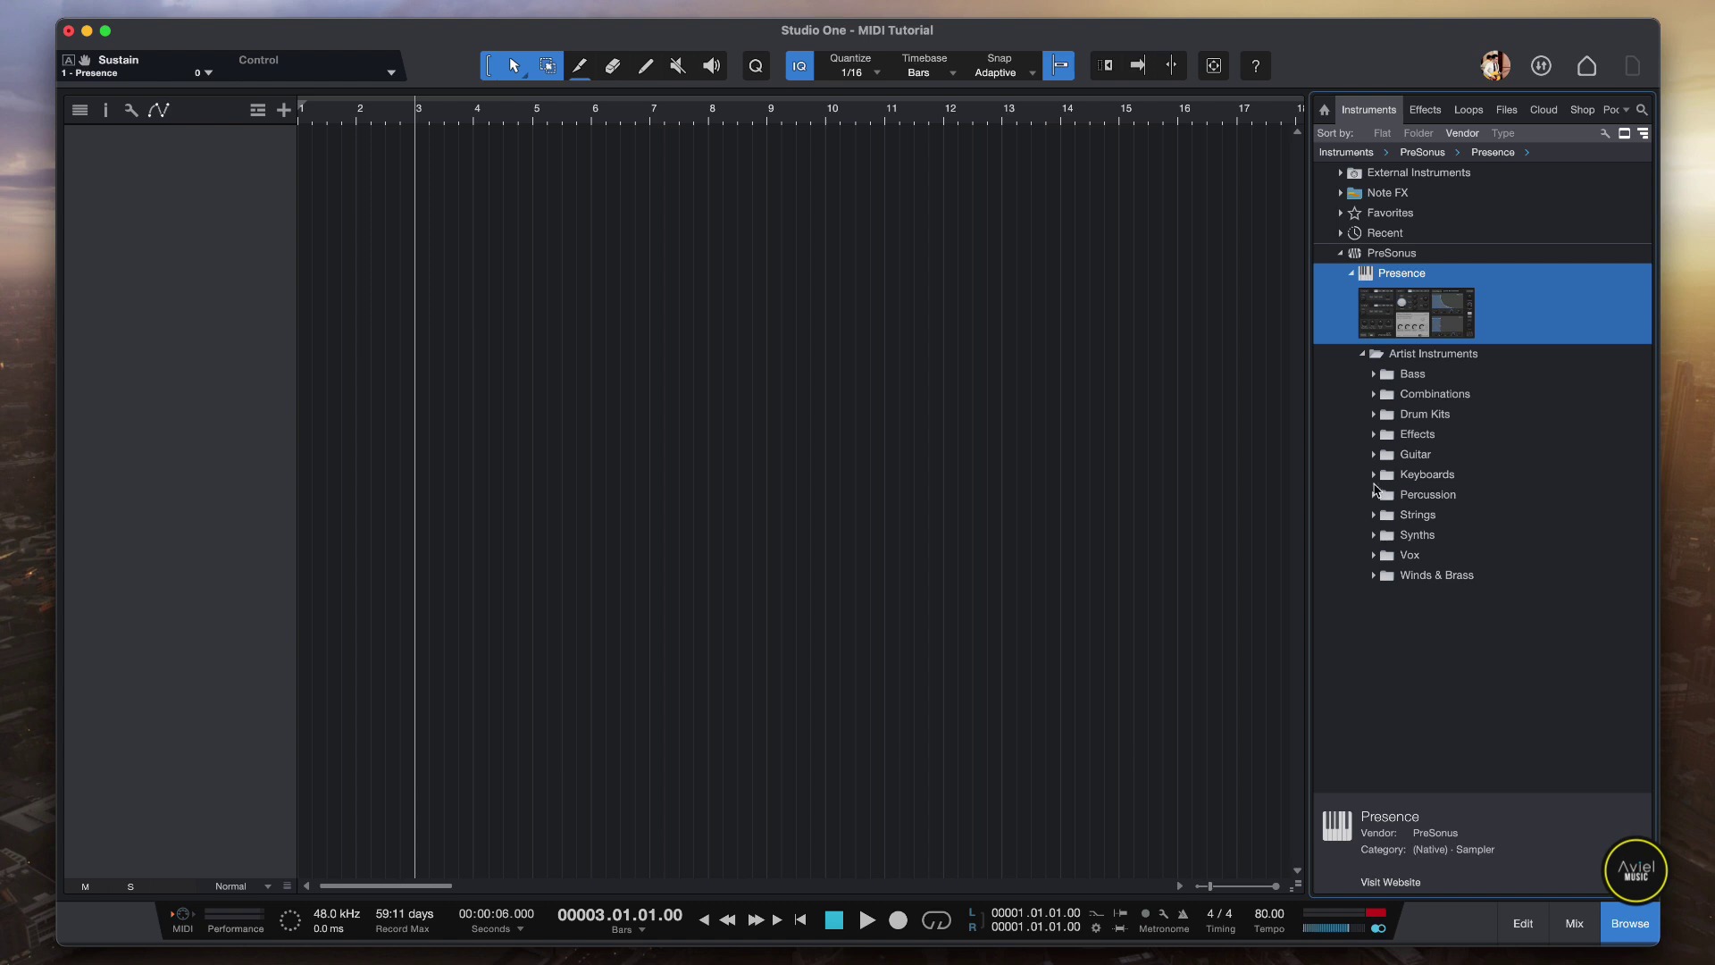
pyautogui.click(1373, 416)
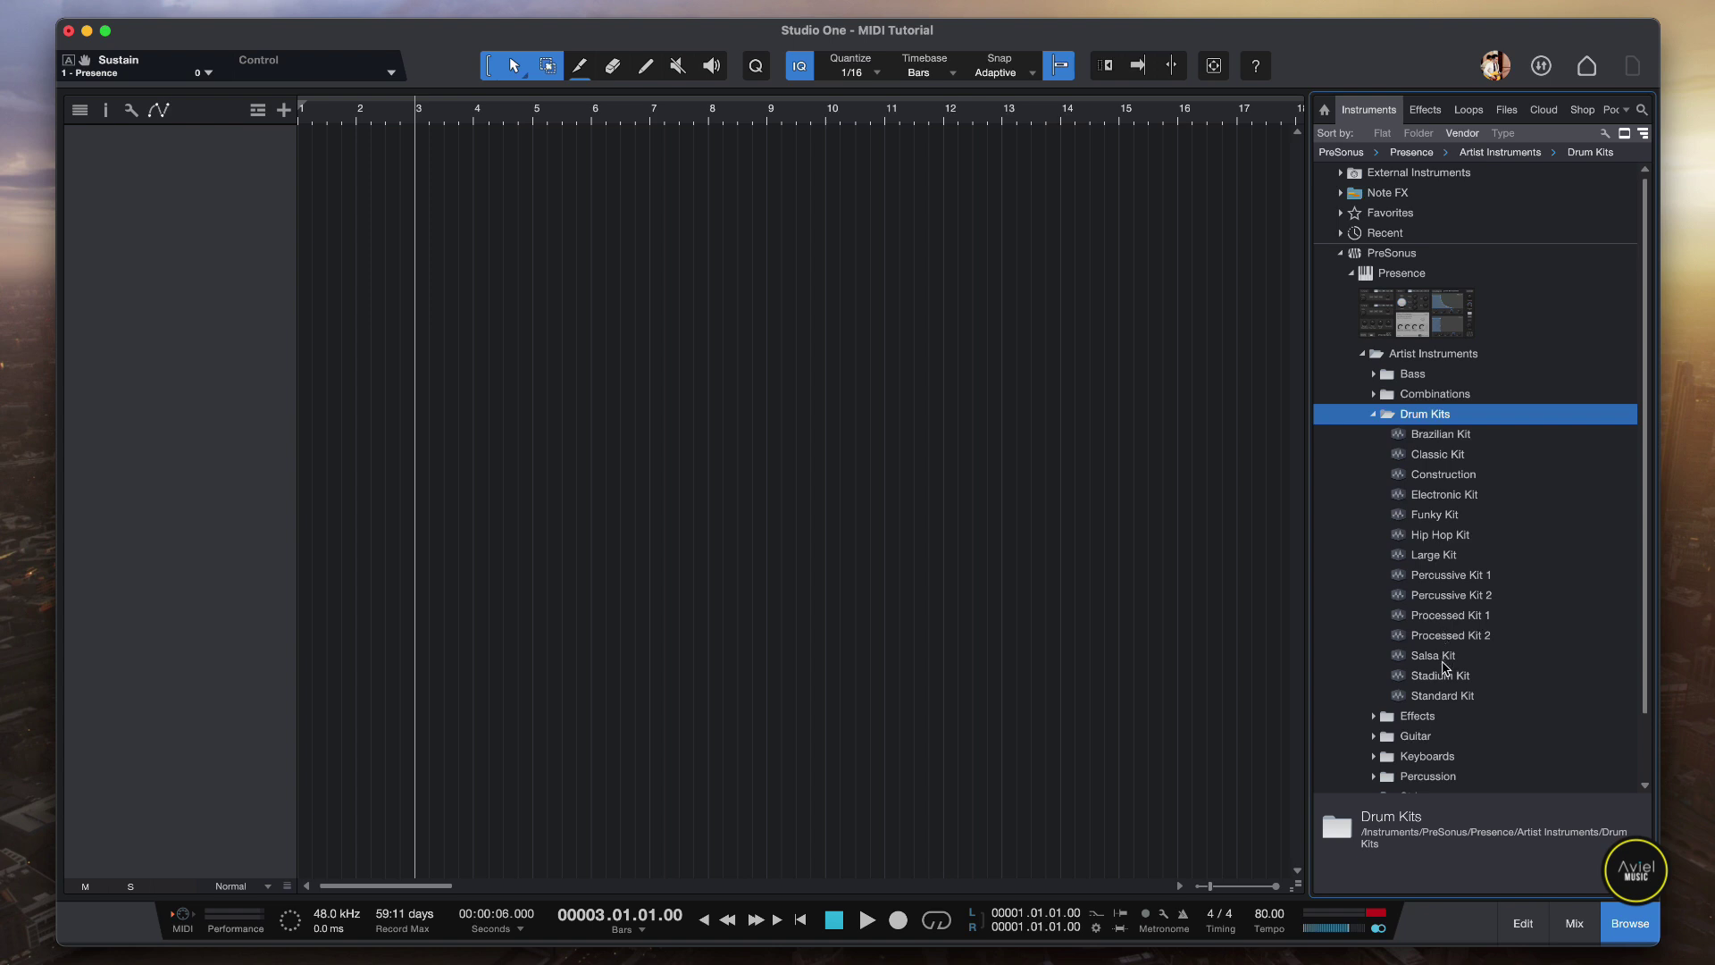
pyautogui.click(1425, 558)
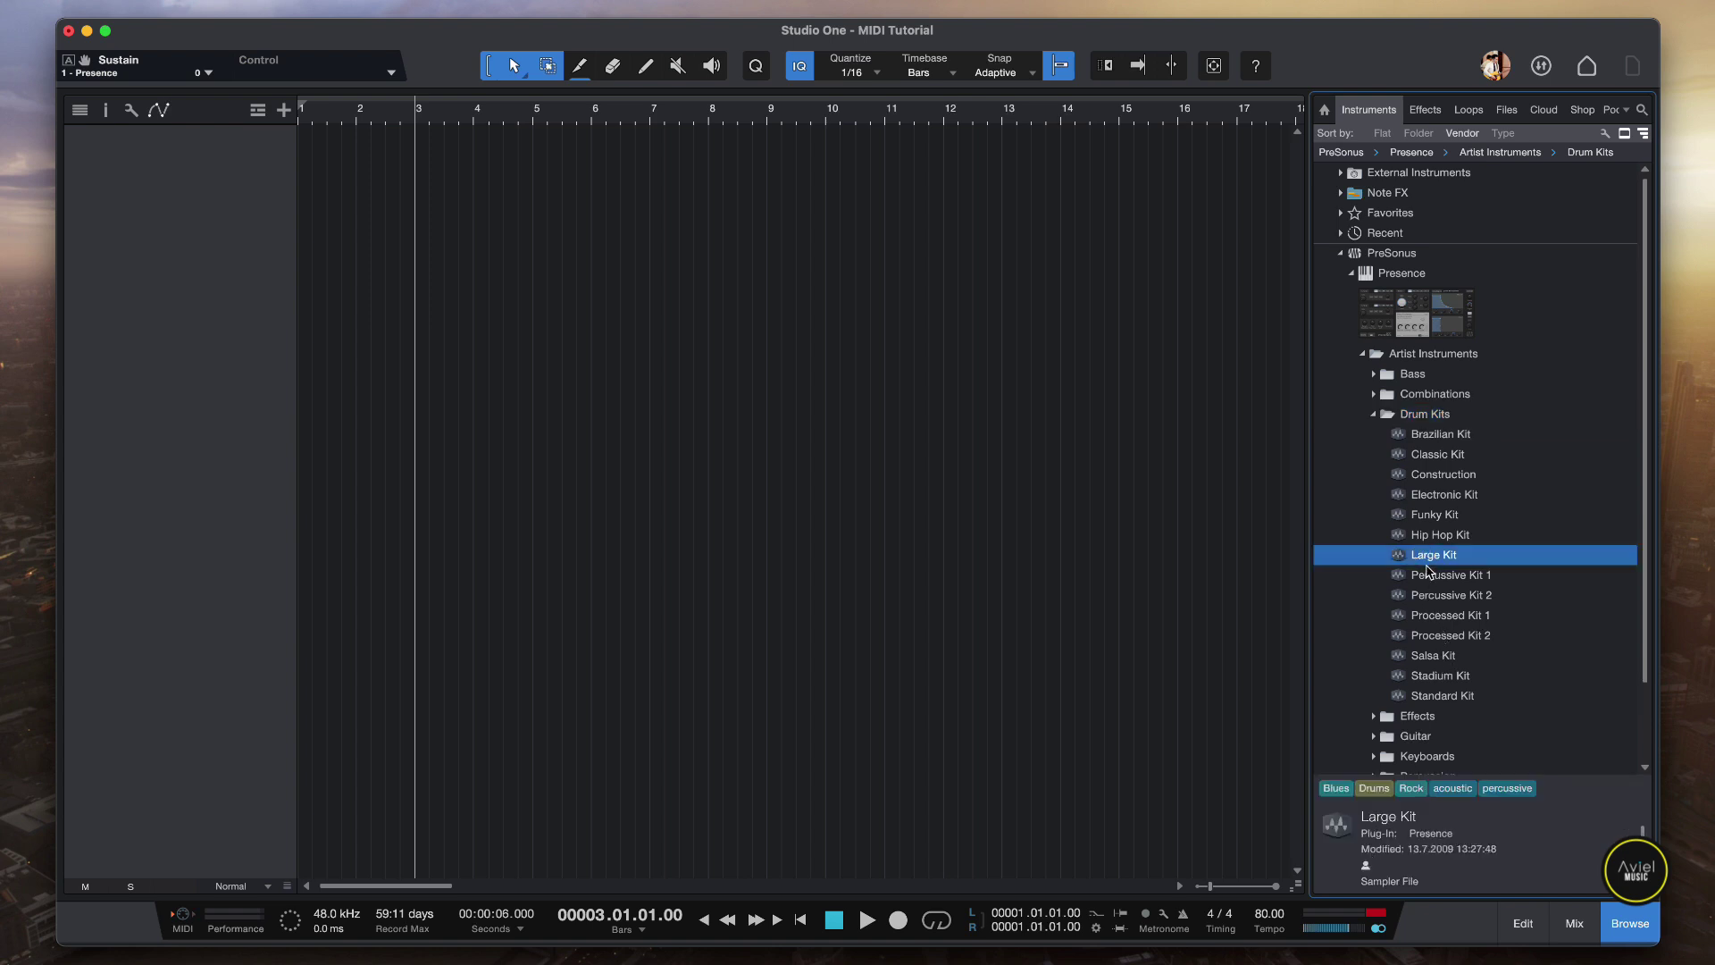
pyautogui.moveTo(1428, 561); pyautogui.dragTo(380, 212)
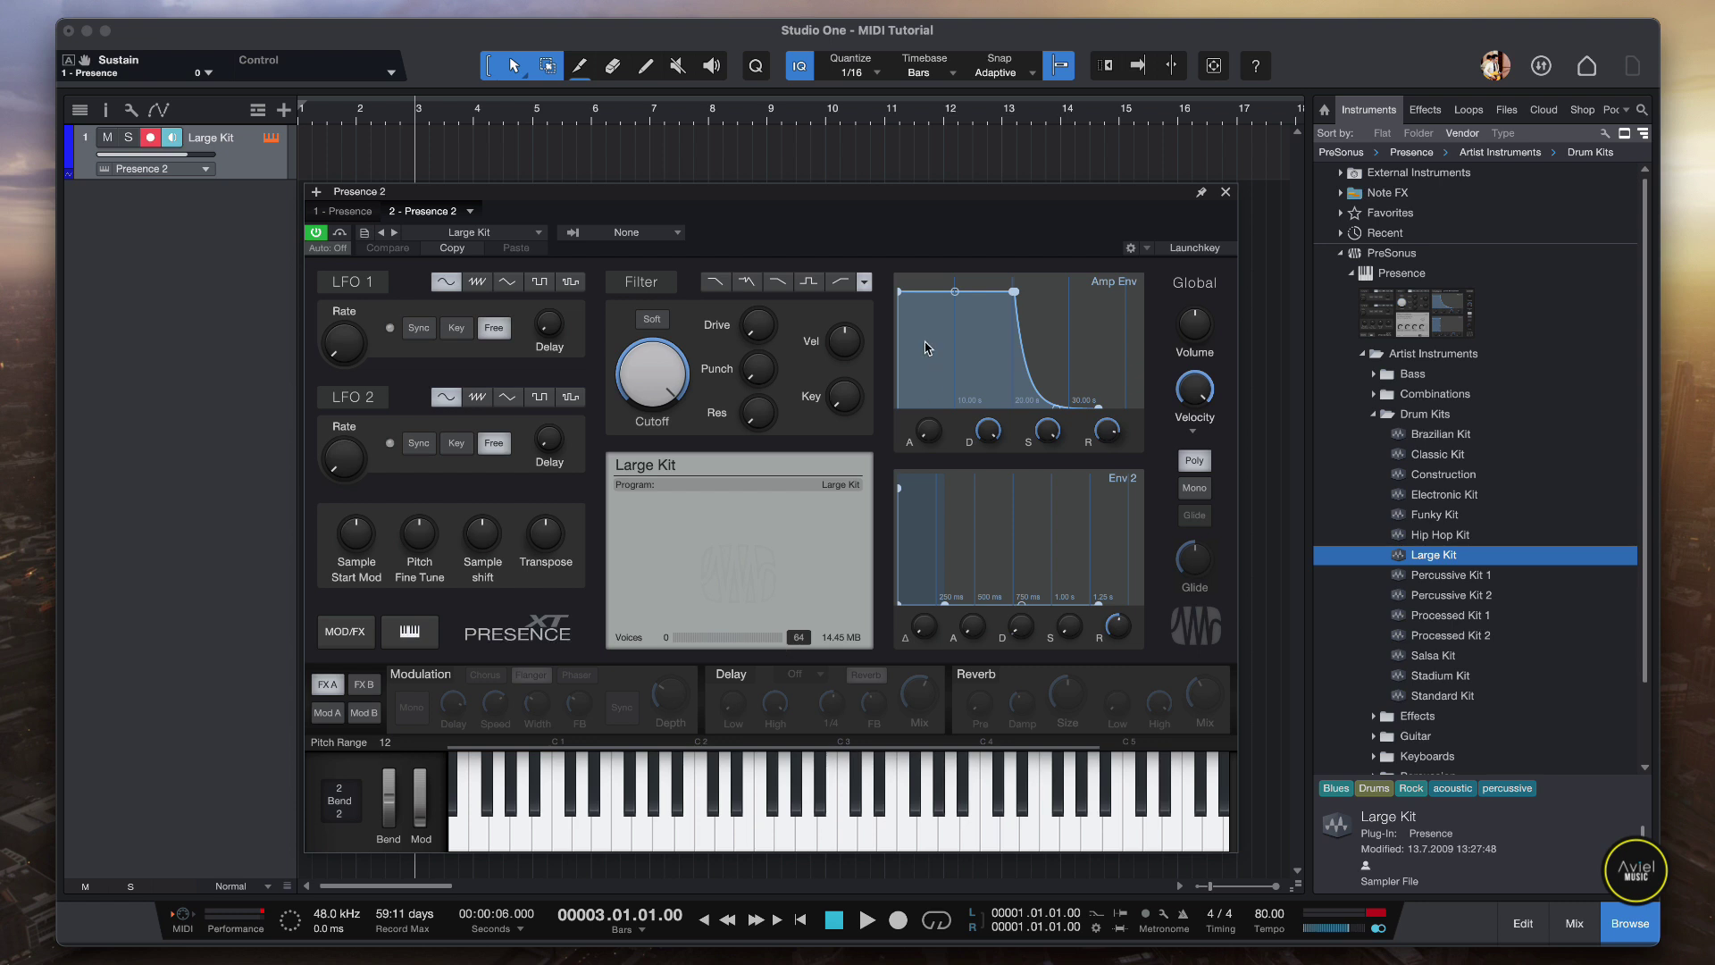
# - Move the instrument window slightly higher and rename the Large Kit track as Drum
pyautogui.moveTo(874, 193); pyautogui.dragTo(874, 151)
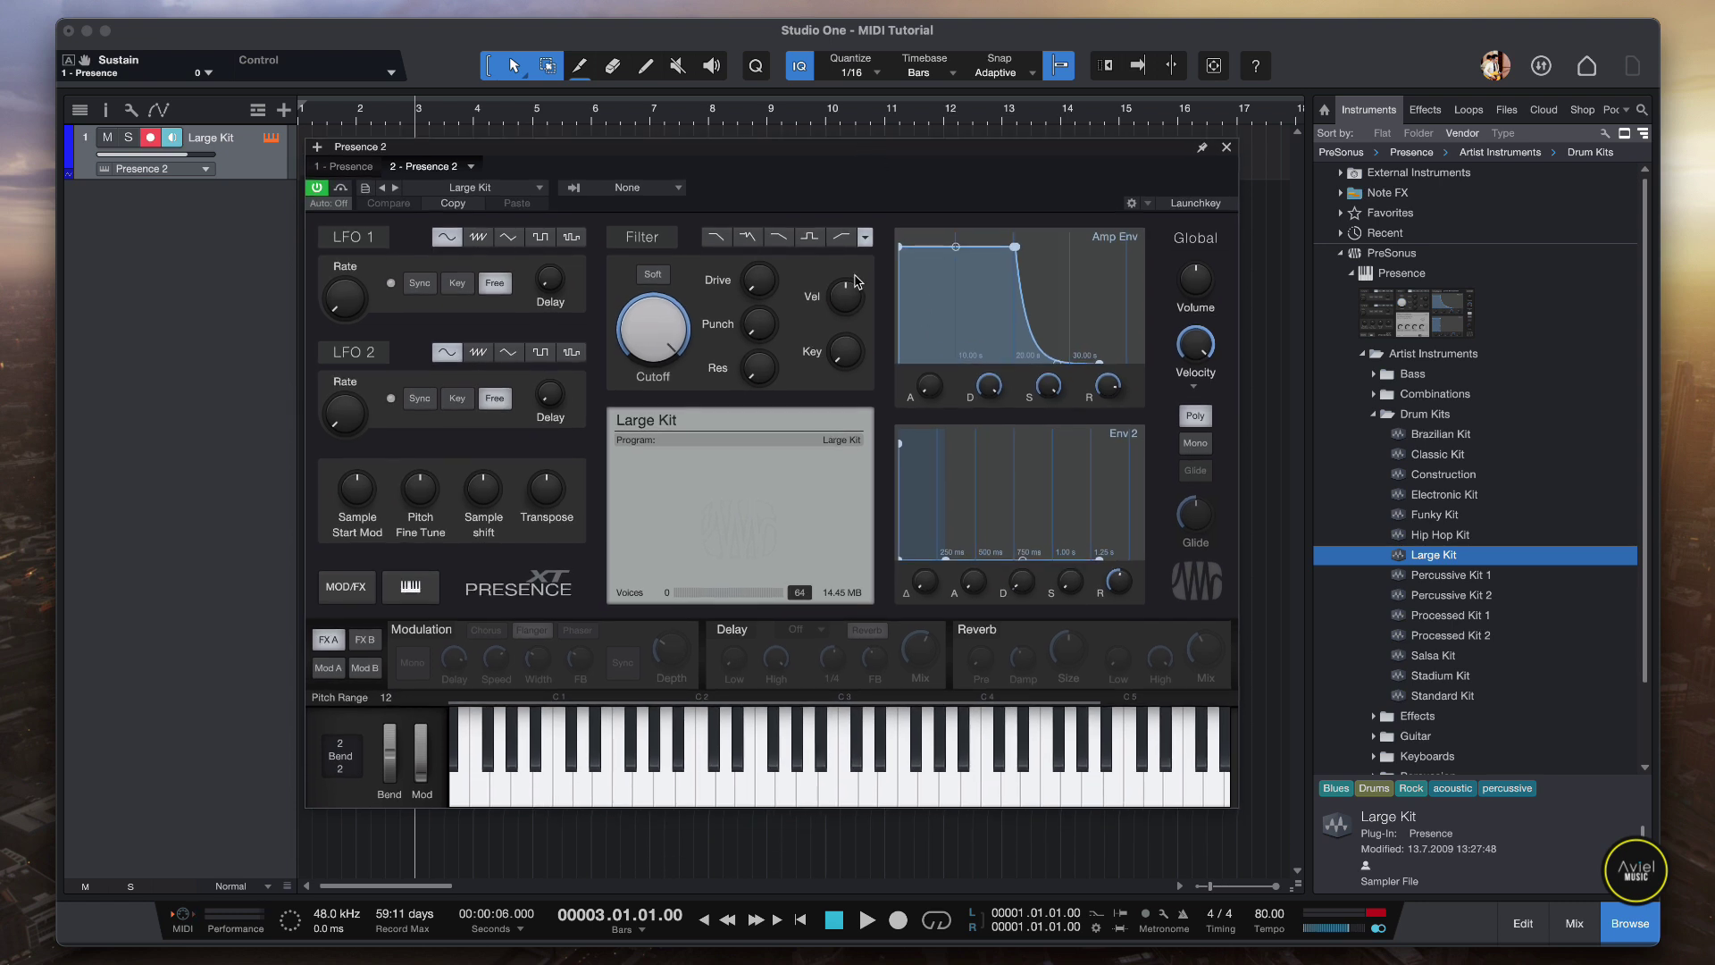
pyautogui.doubleClick(214, 140)
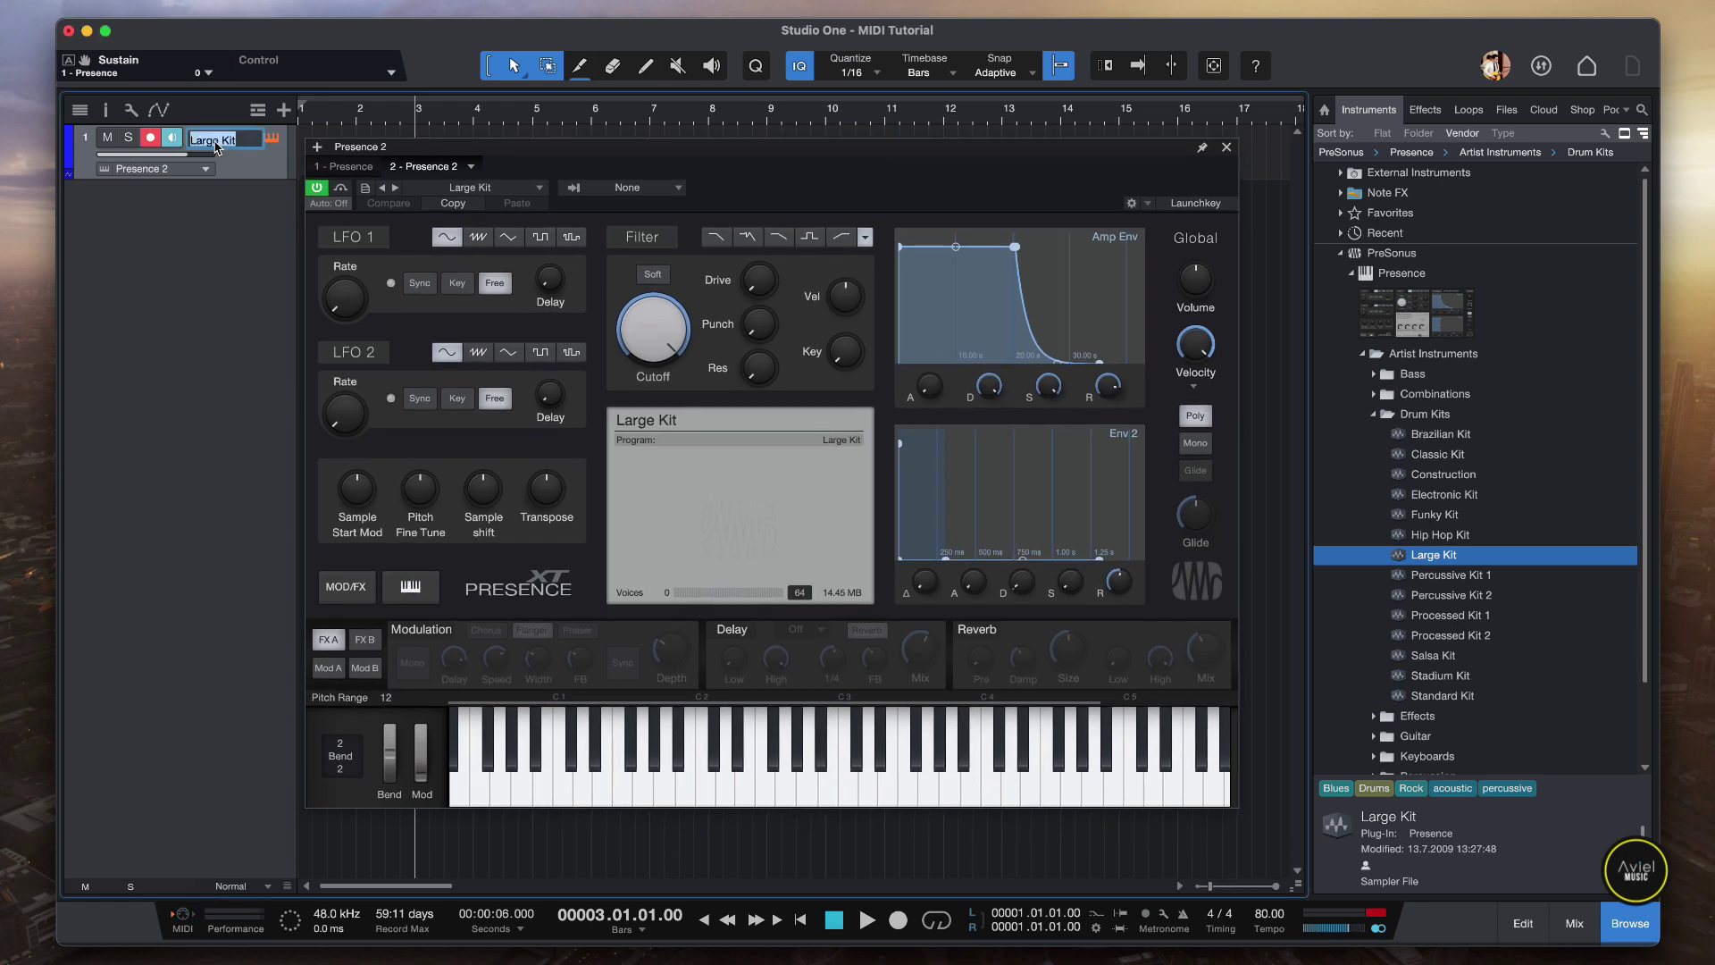
pyautogui.write('Drum')
pyautogui.press('Return')
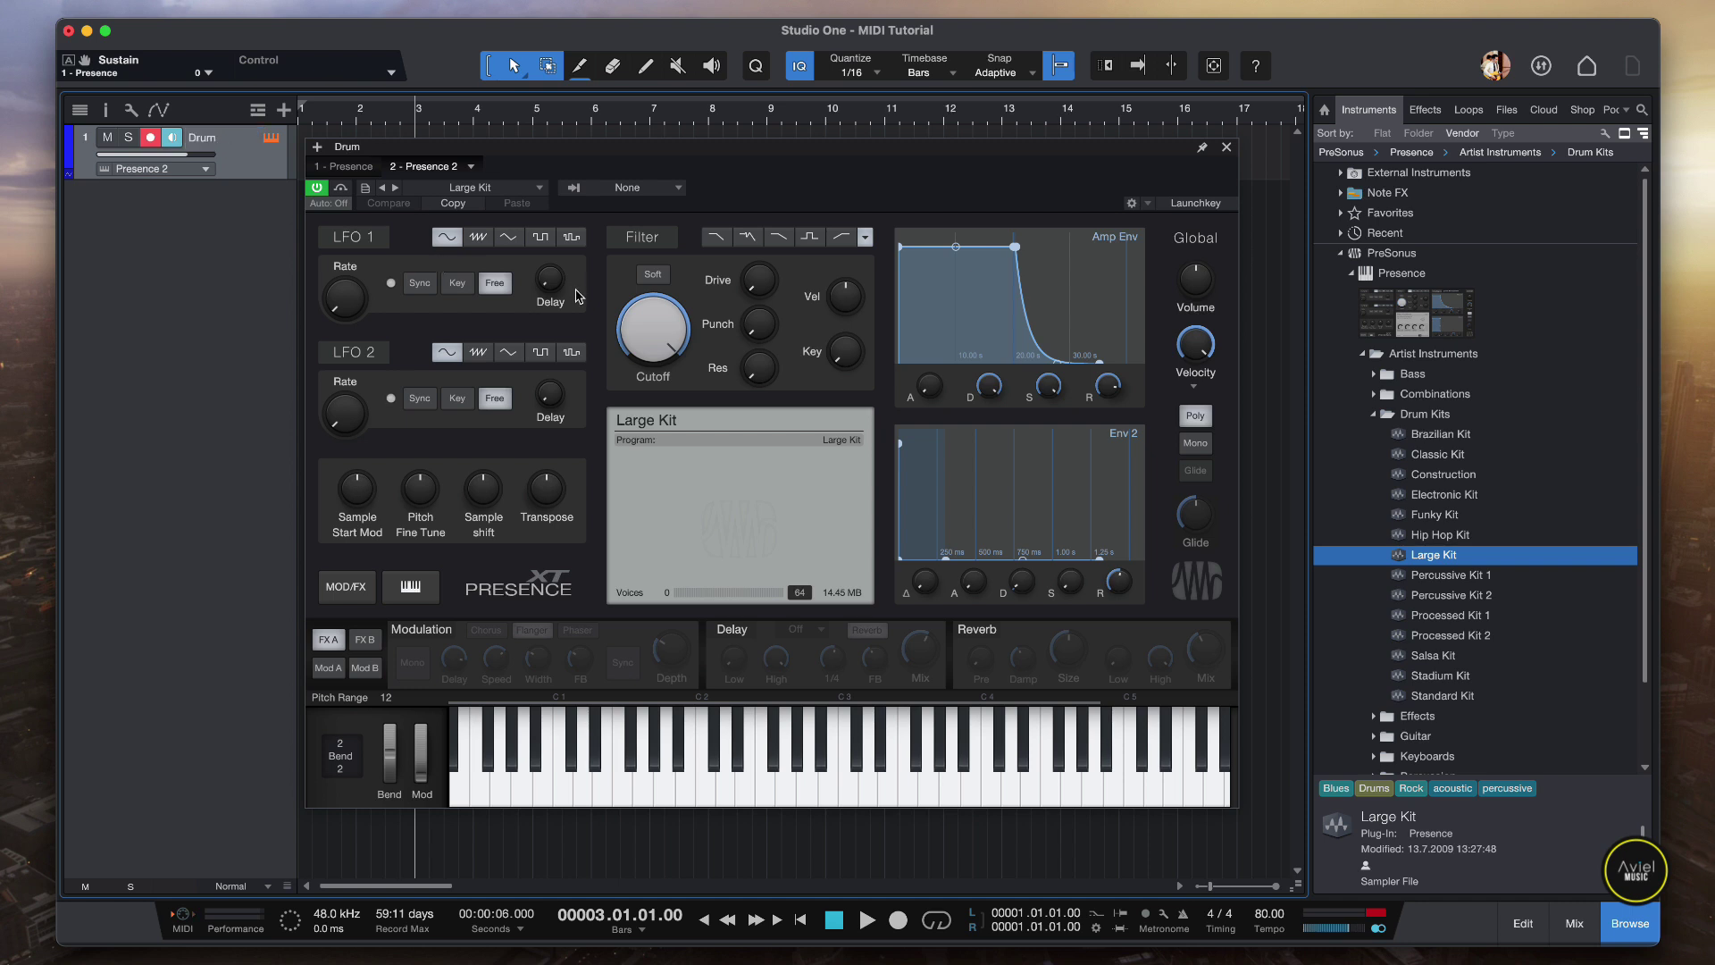
# - Compare the two Presence instances and remove the leftover one holding the Big Pad preset
pyautogui.click(366, 169)
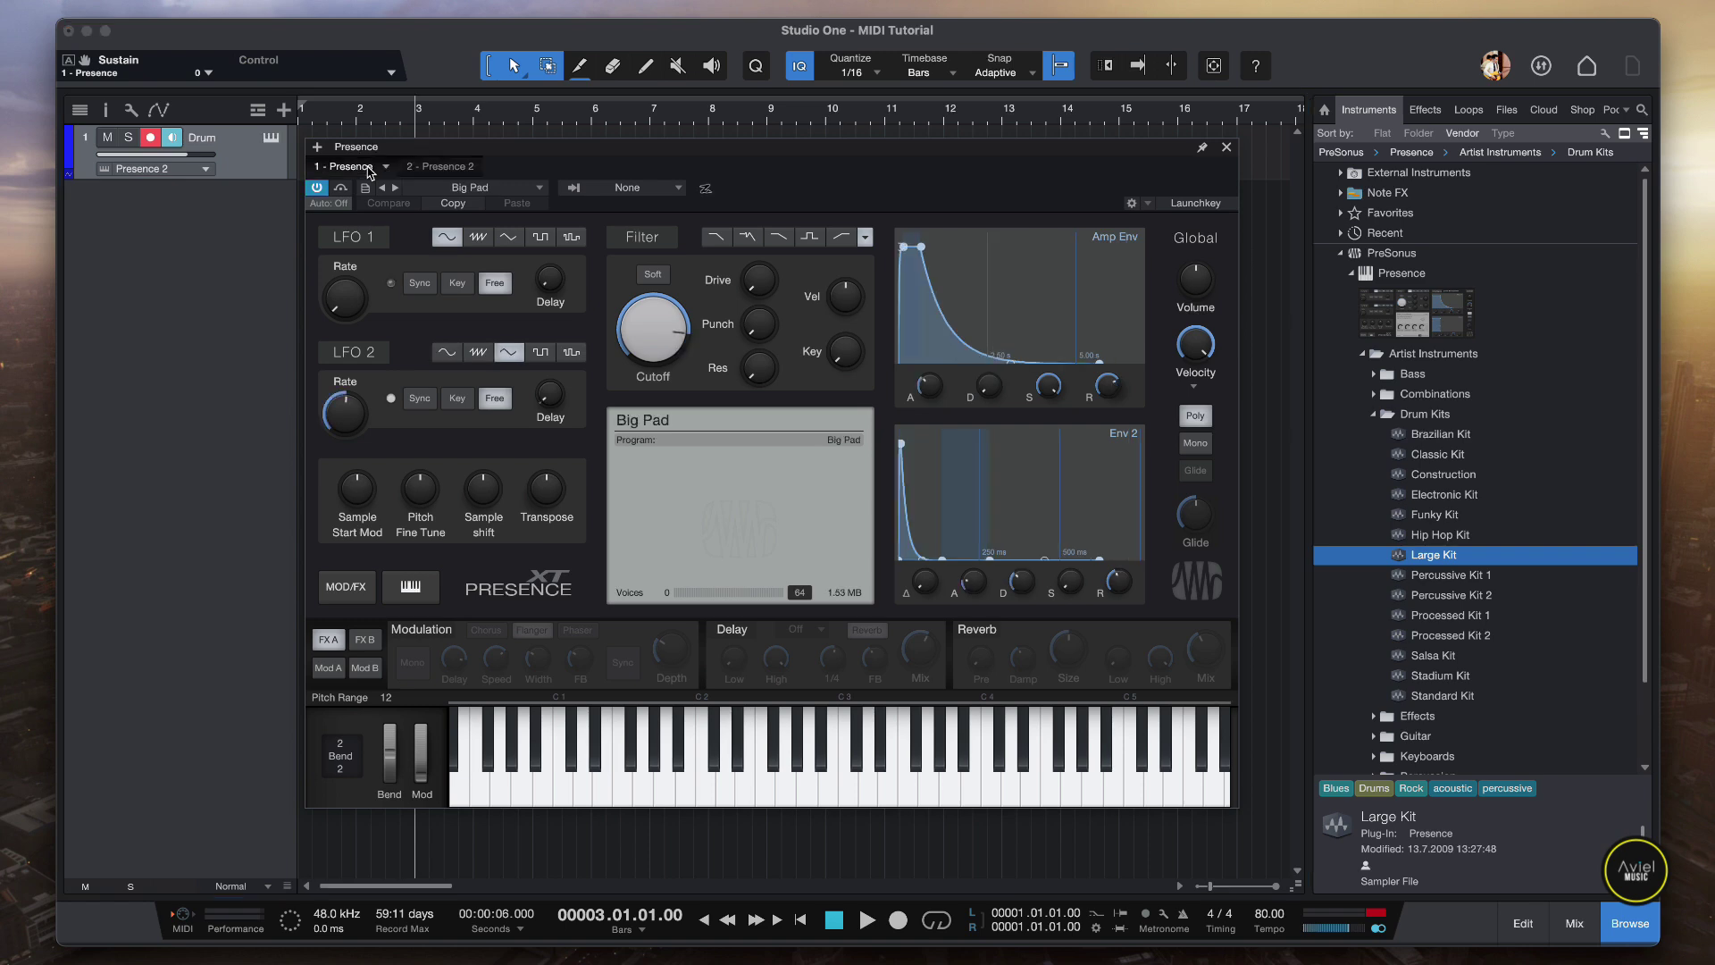
pyautogui.click(415, 170)
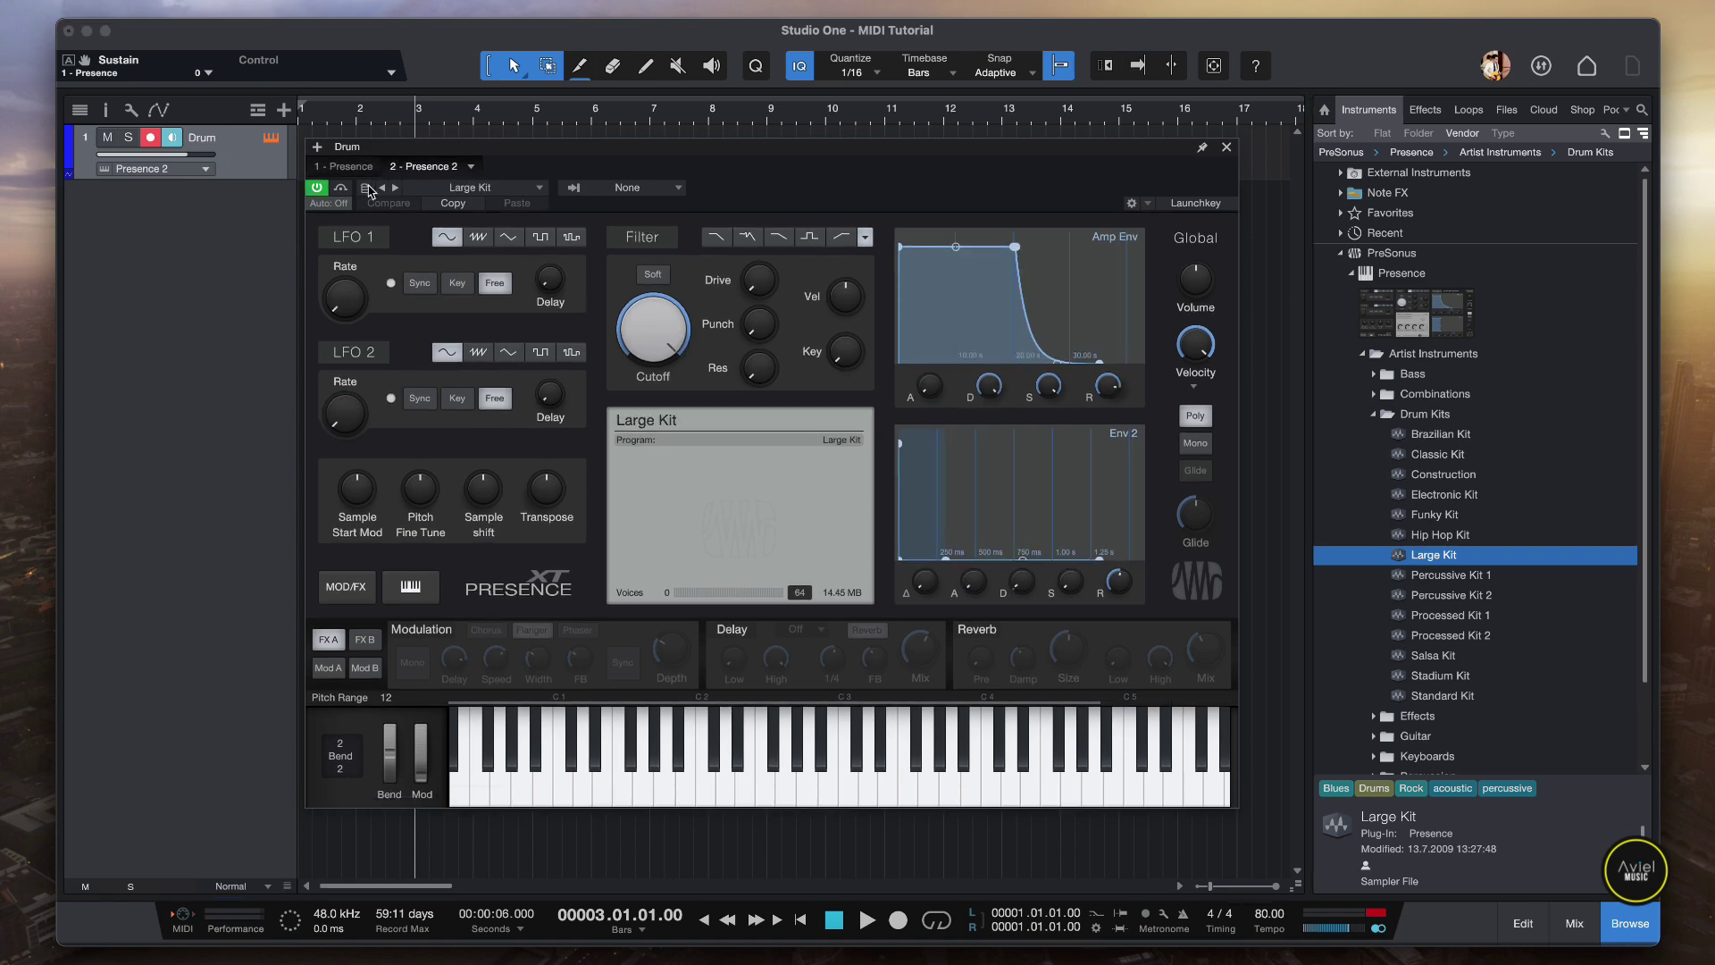
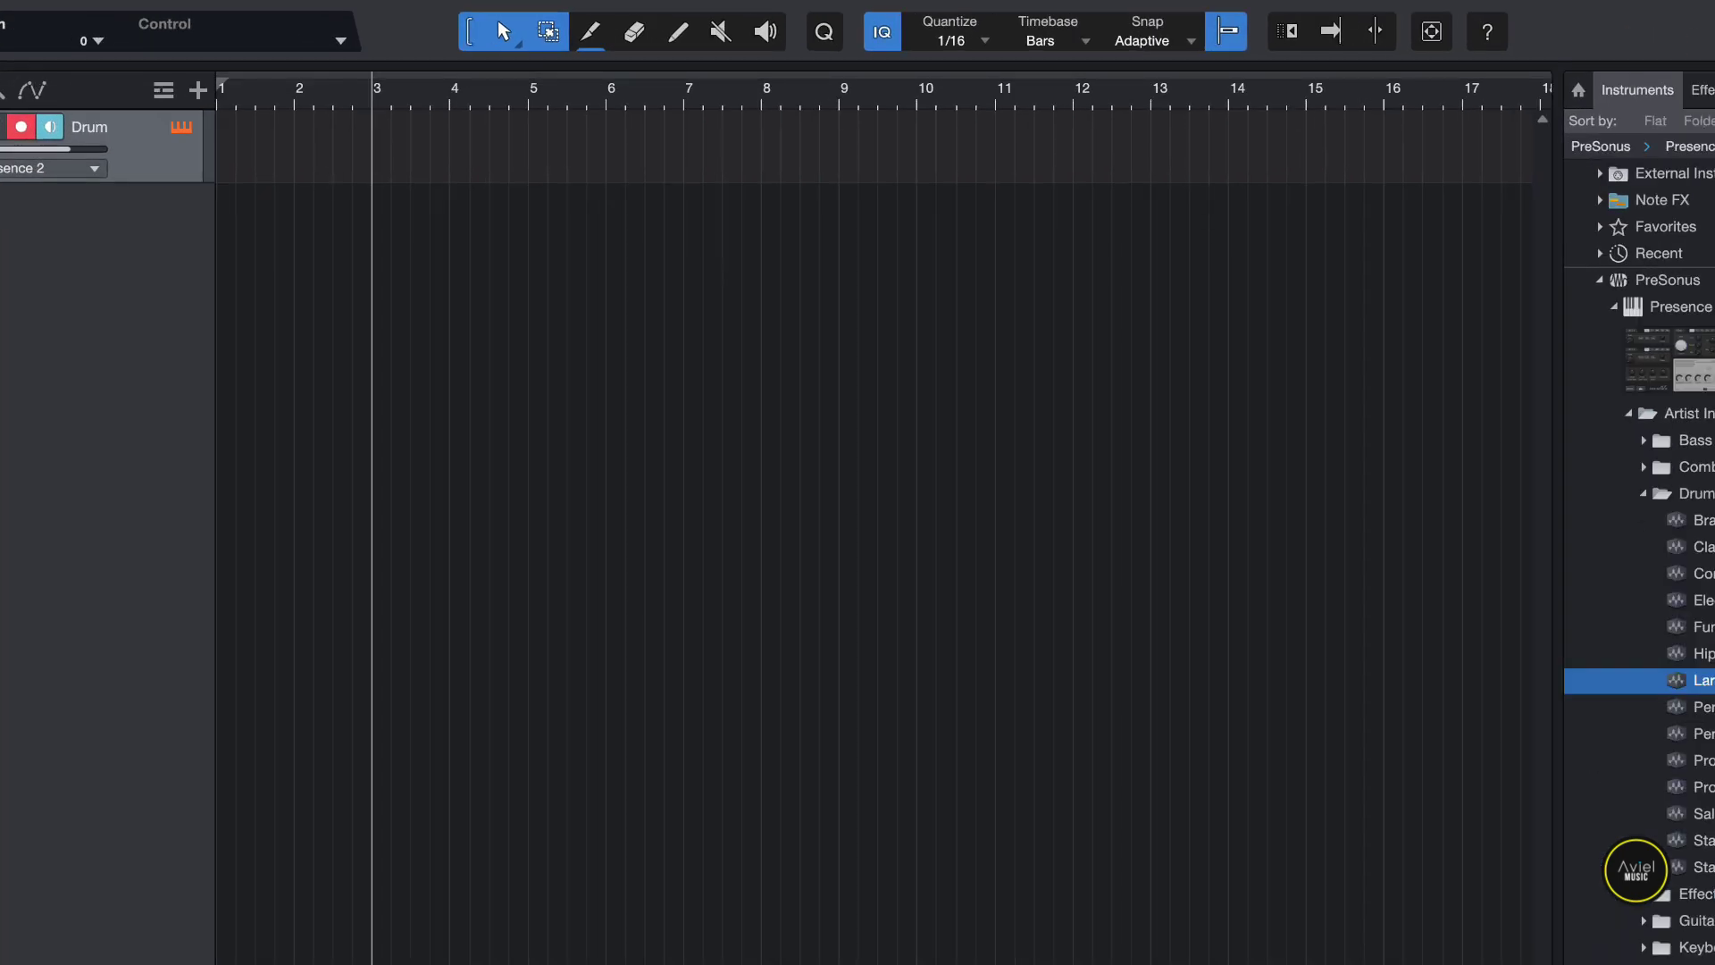
pyautogui.press('super+Tab')
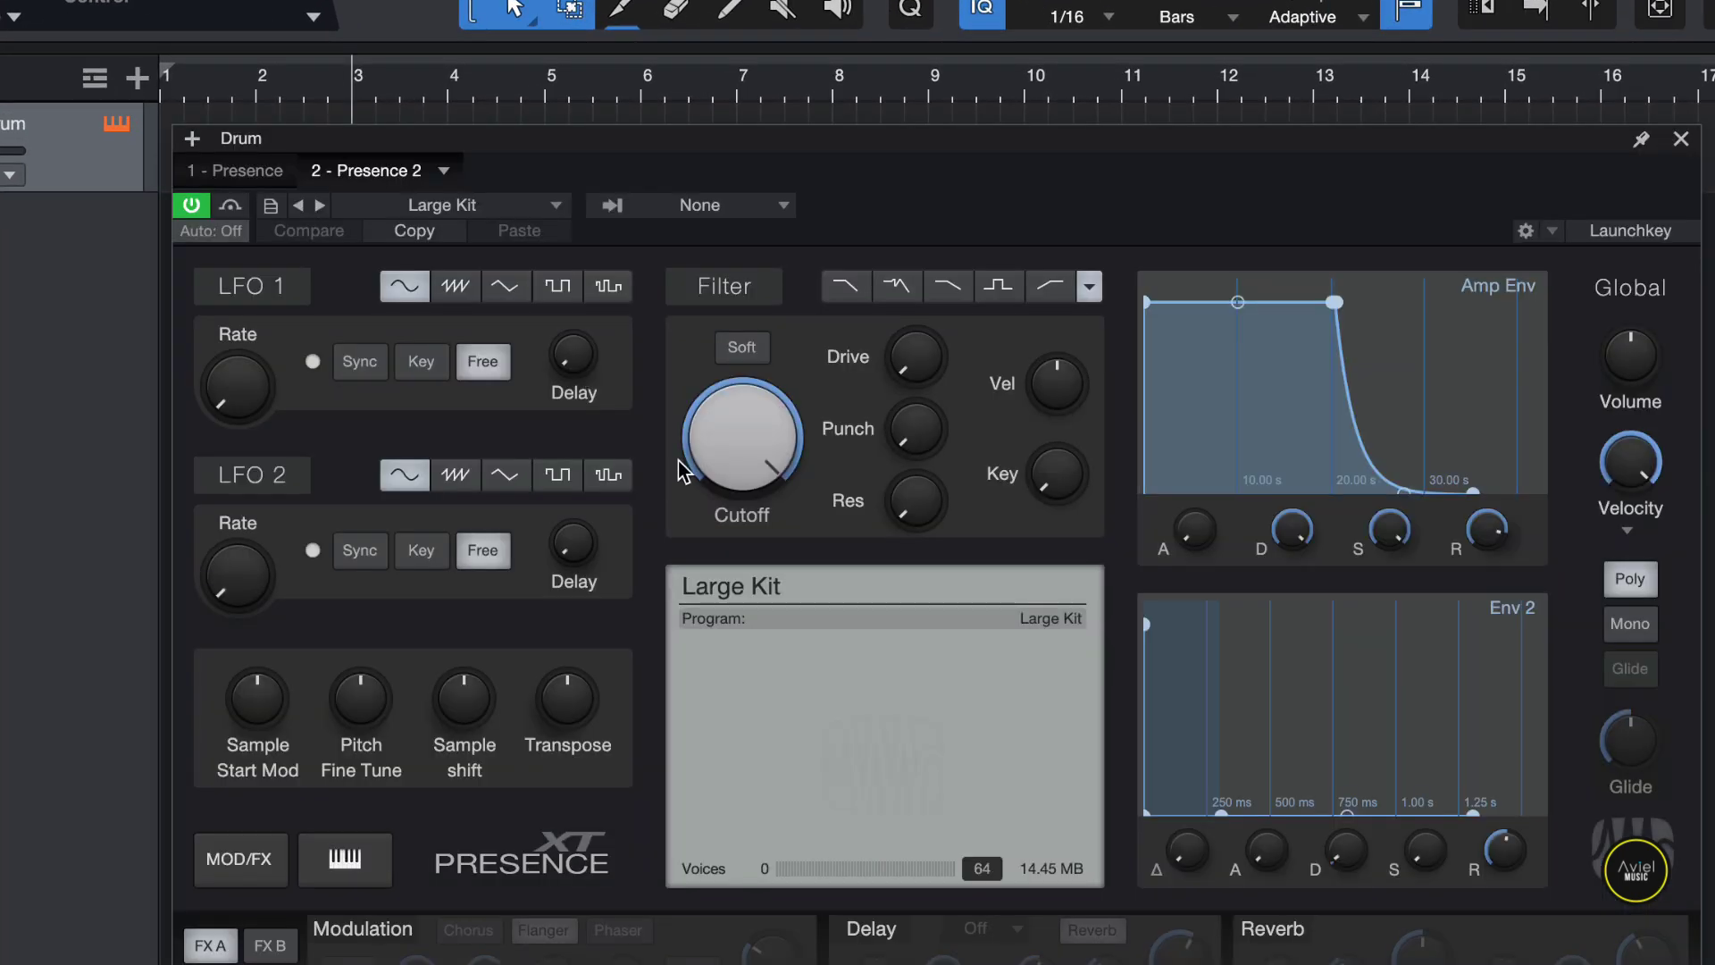
pyautogui.click(266, 171)
pyautogui.click(266, 171)
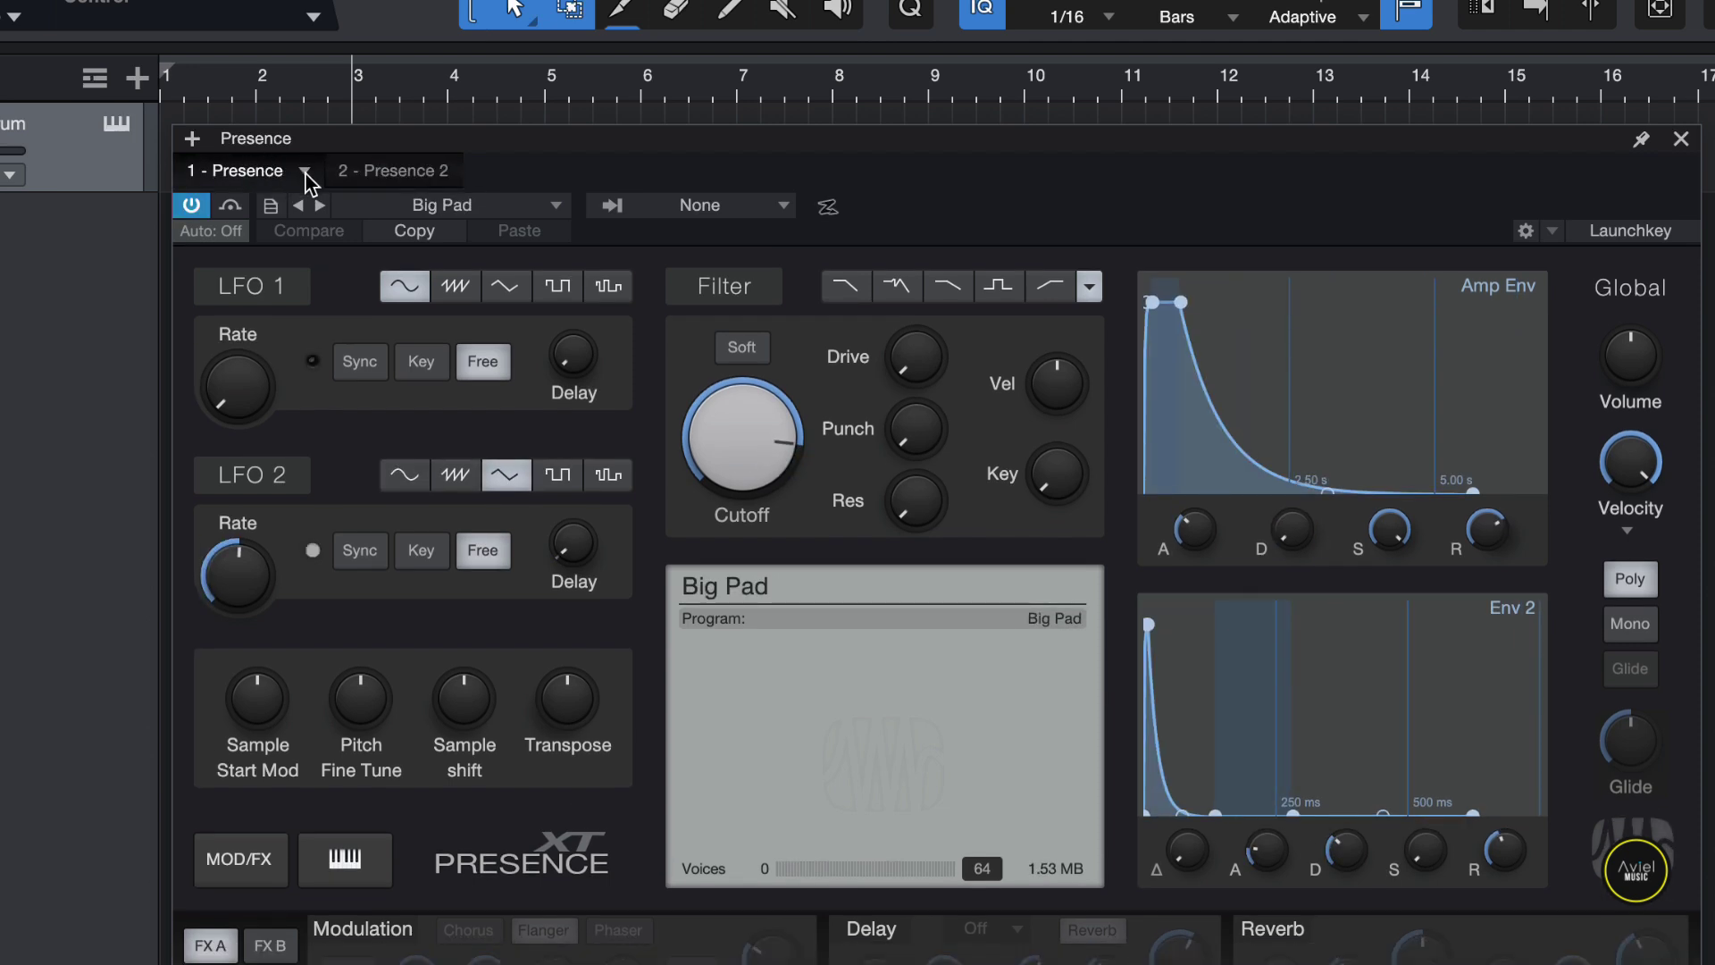
pyautogui.click(304, 172)
pyautogui.click(300, 347)
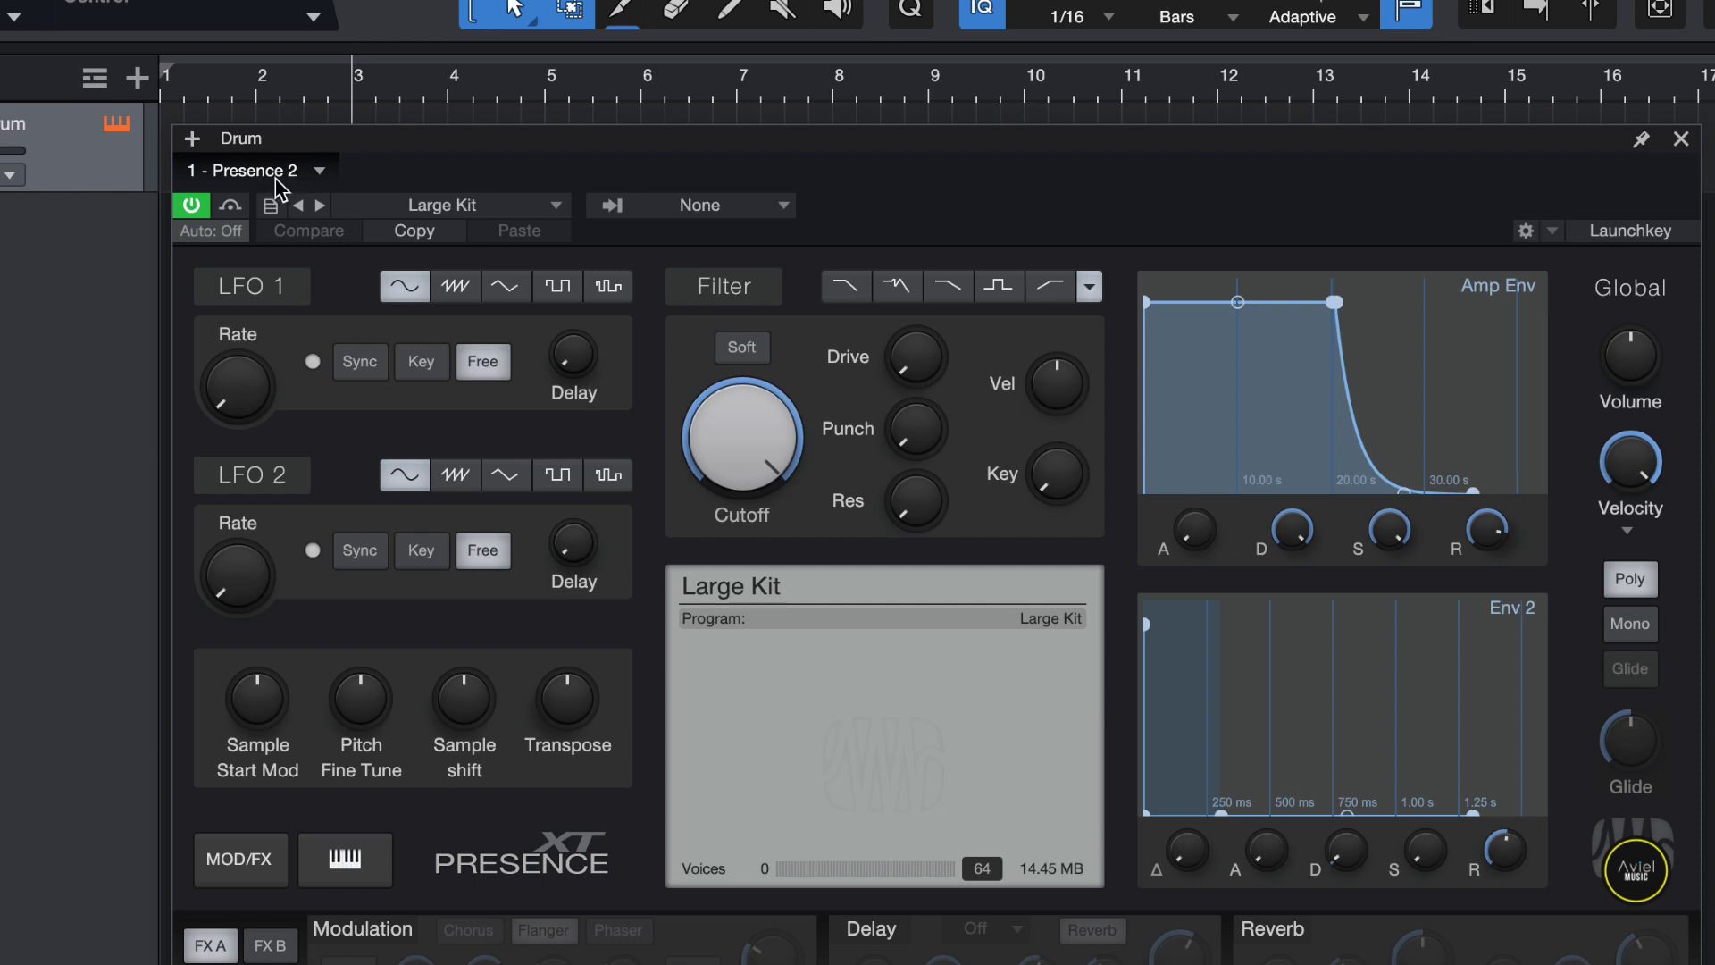
# - Rename the remaining Presence 2 device as Drum
pyautogui.click(319, 170)
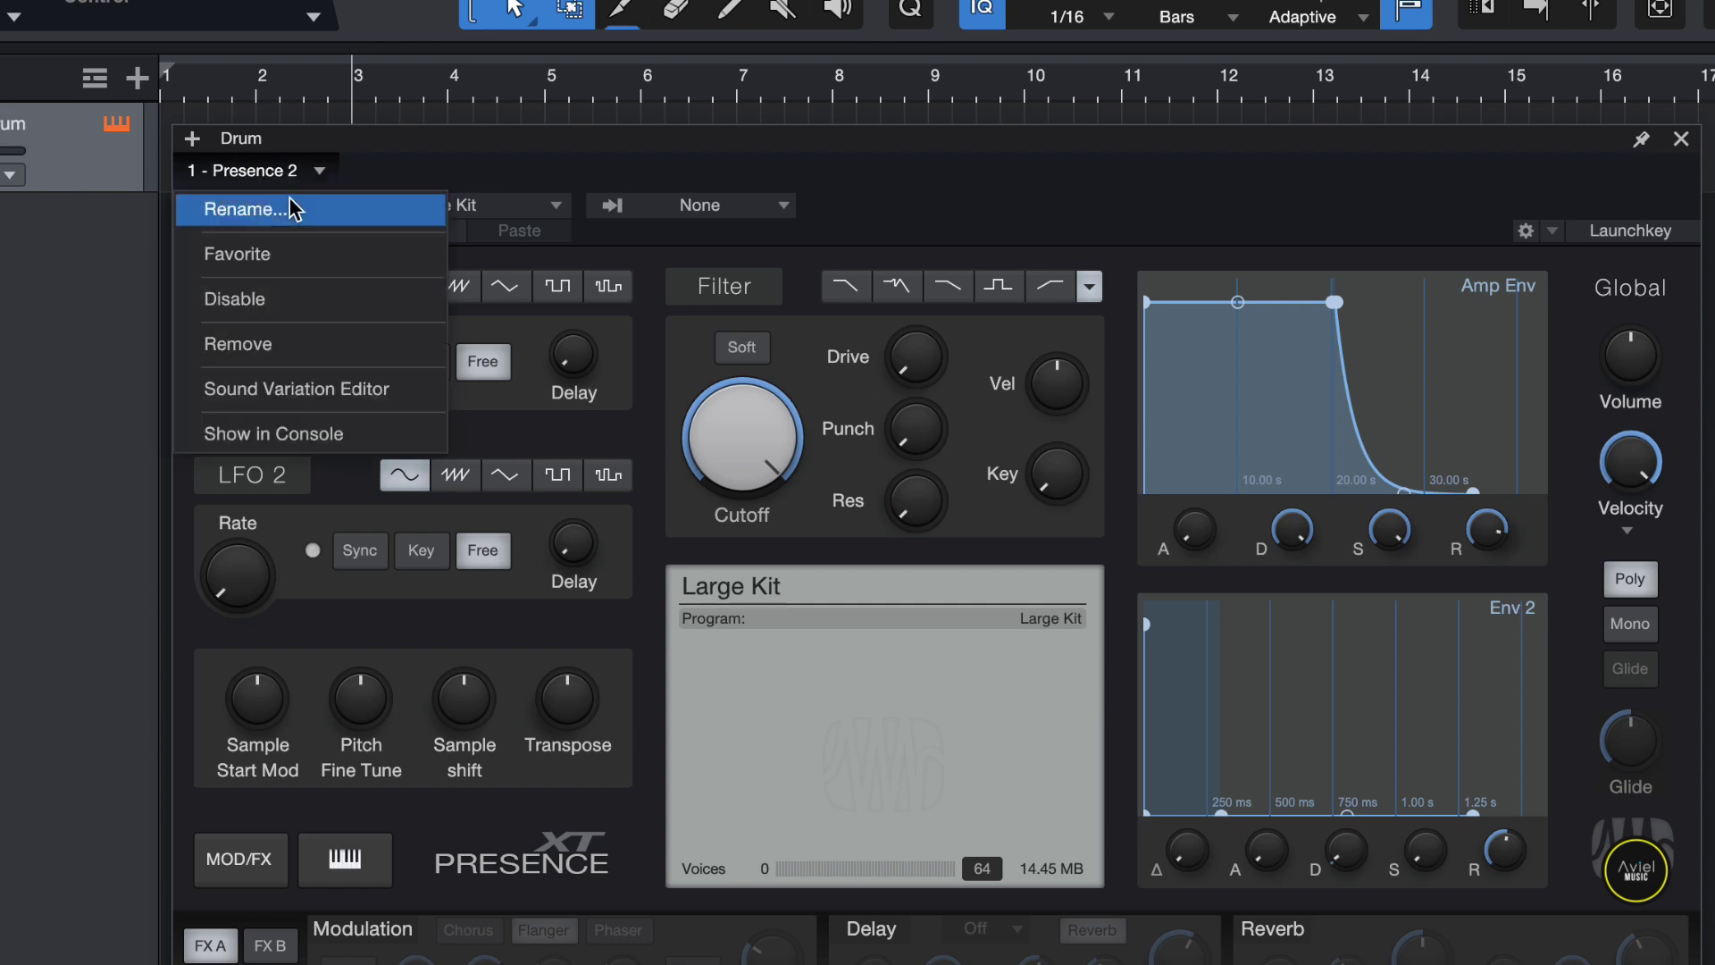
pyautogui.click(288, 209)
pyautogui.write('Drum')
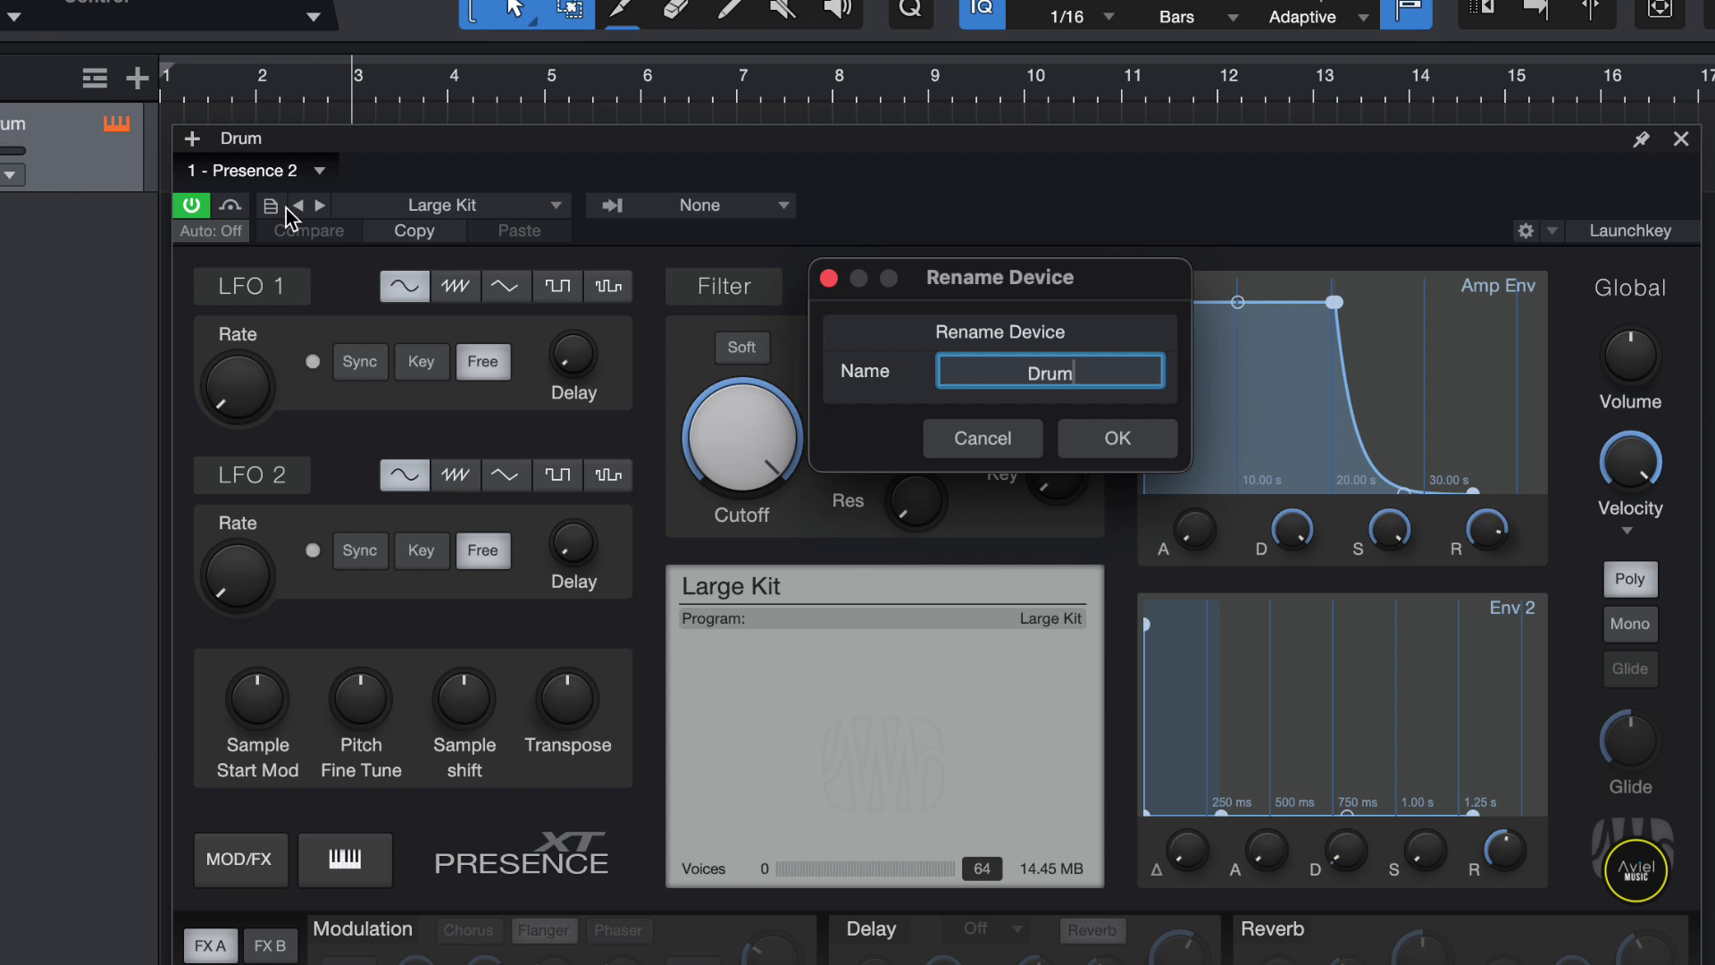
pyautogui.press('Return')
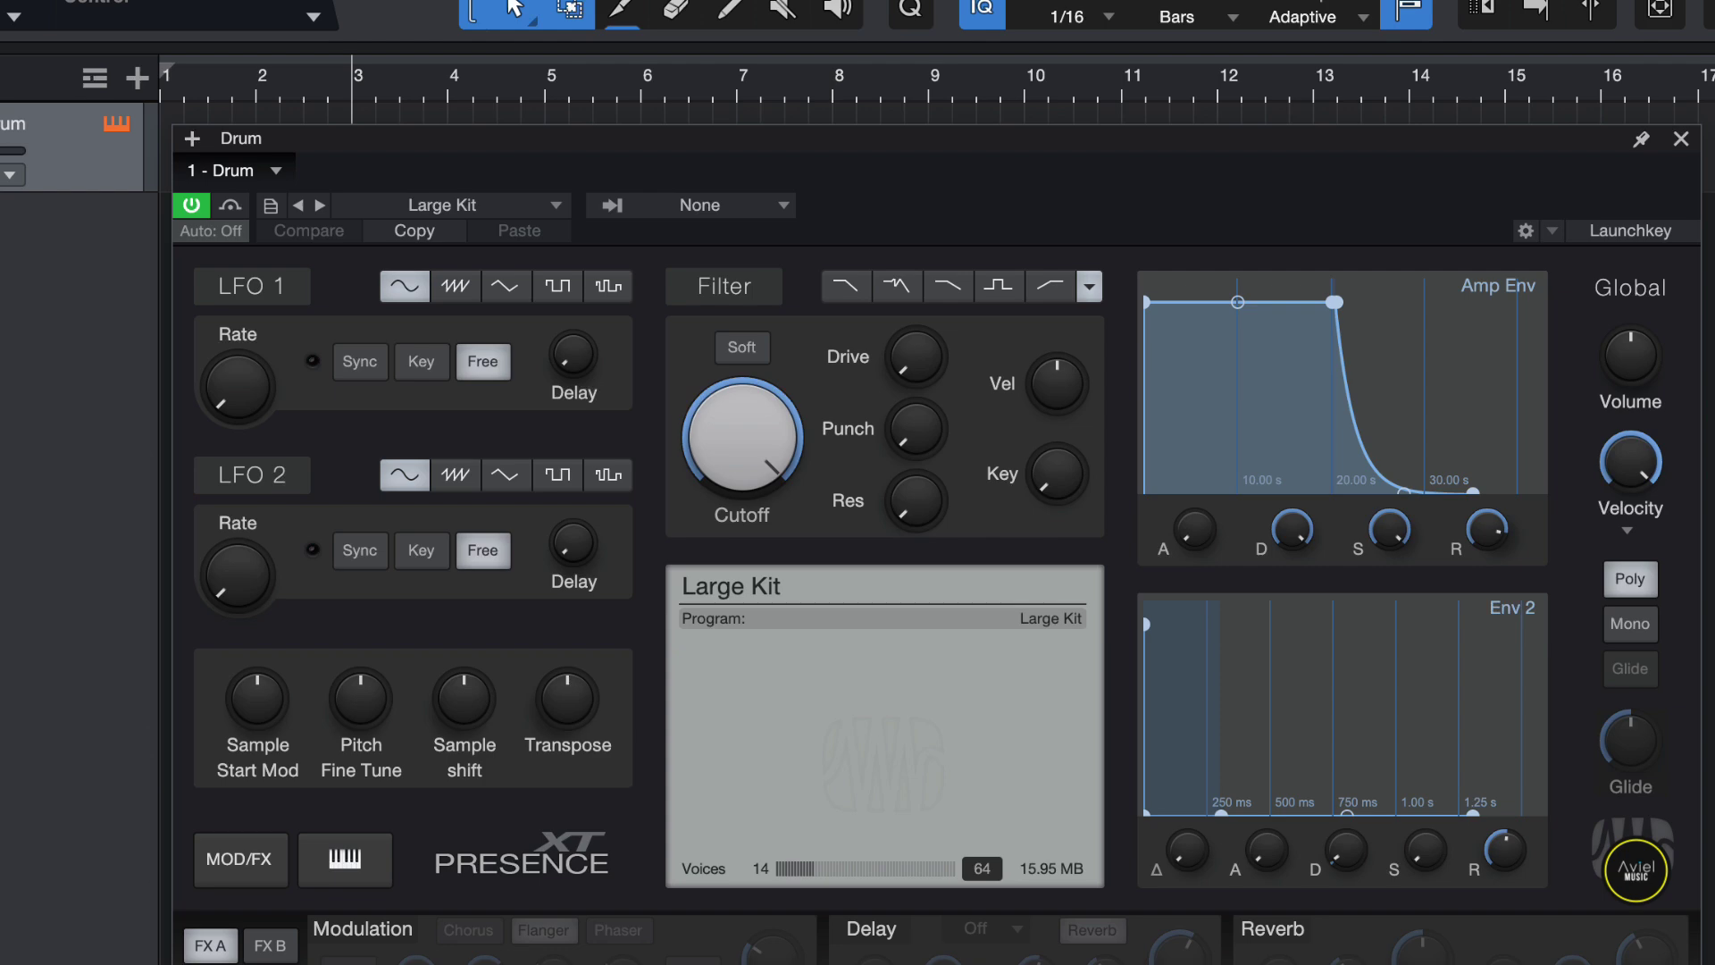
# - Reopen the Drum instrument's window and audition the Large Kit sounds across Presence's on-screen piano keys
pyautogui.hotkey('ctrl', 'w')
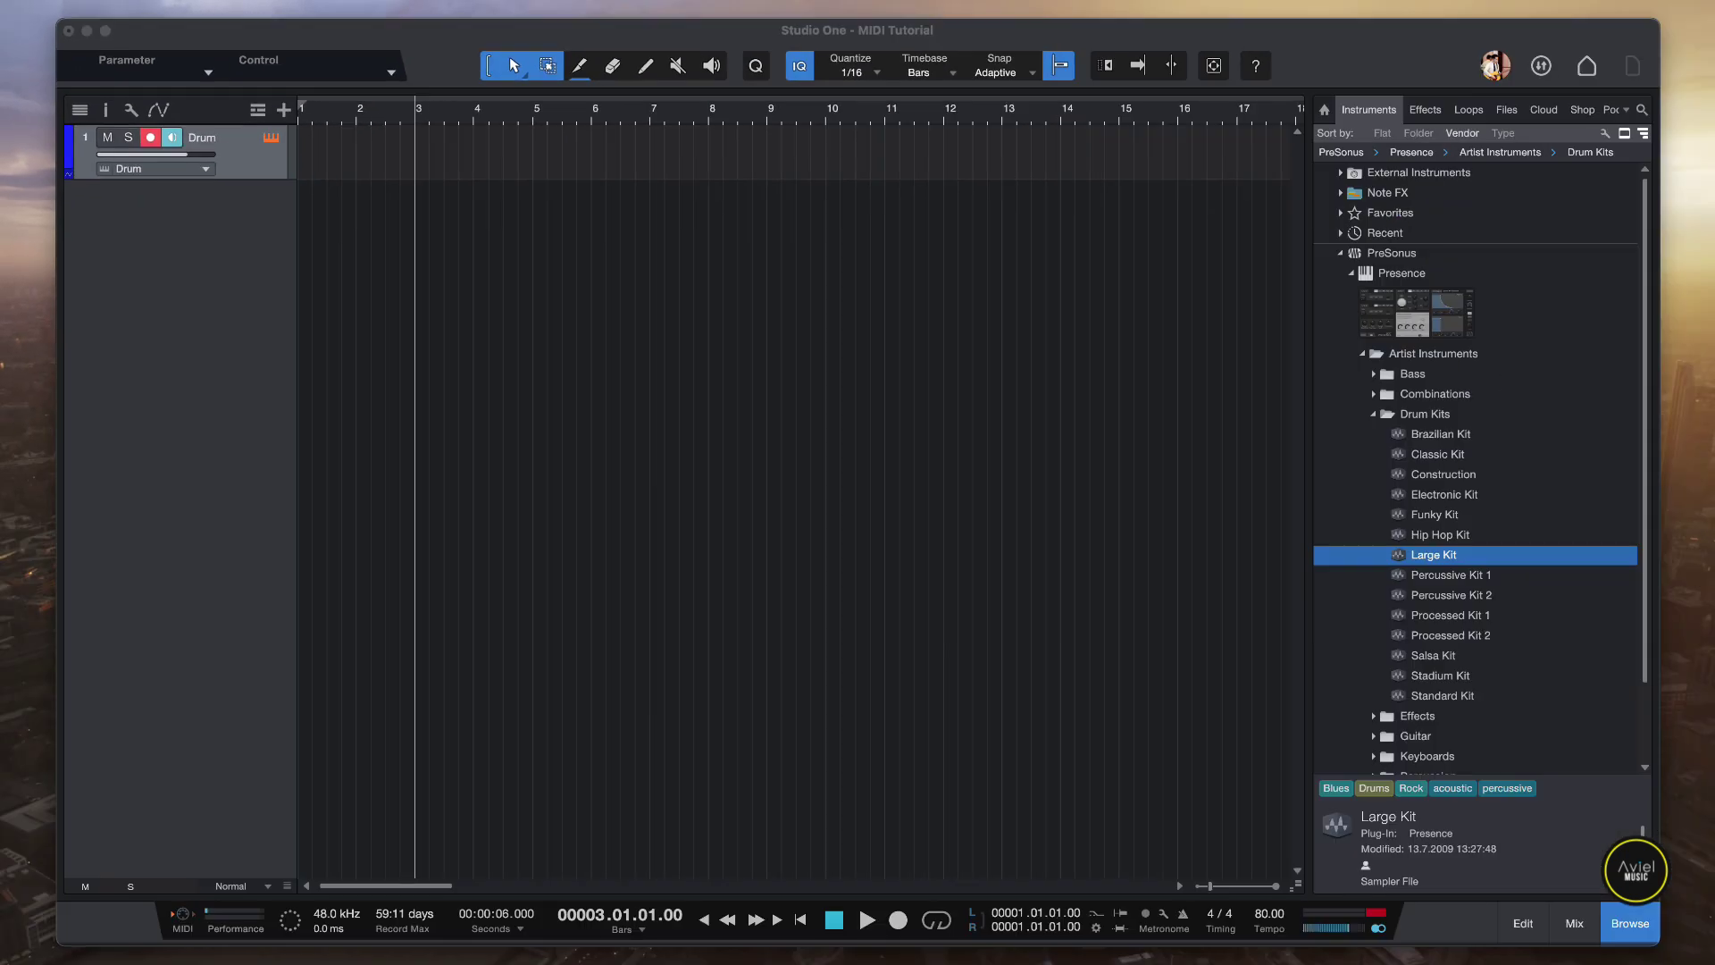
pyautogui.press('F11')
pyautogui.click(990, 777)
pyautogui.click(868, 777)
pyautogui.click(745, 777)
pyautogui.click(666, 767)
pyautogui.click(623, 781)
pyautogui.click(888, 781)
pyautogui.click(989, 782)
pyautogui.click(827, 784)
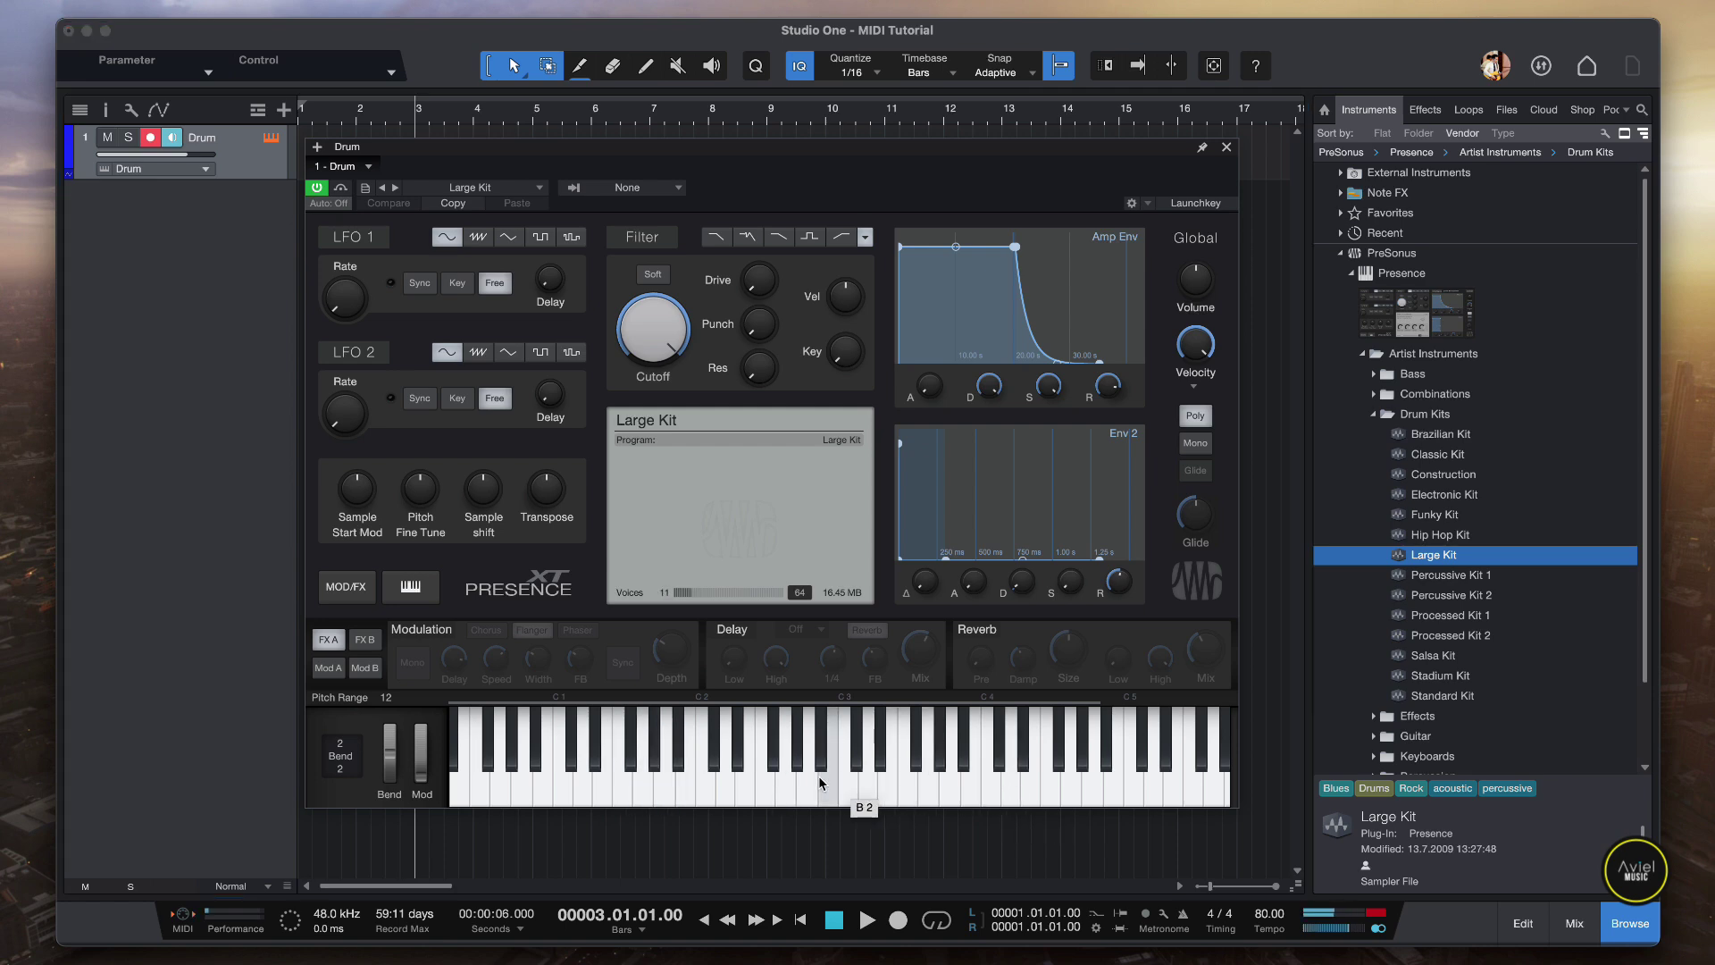
pyautogui.click(809, 790)
pyautogui.click(759, 786)
pyautogui.click(738, 786)
pyautogui.click(706, 786)
pyautogui.click(679, 788)
pyautogui.click(644, 786)
pyautogui.click(563, 790)
pyautogui.click(543, 791)
pyautogui.click(482, 799)
pyautogui.click(538, 792)
pyautogui.click(500, 793)
pyautogui.click(483, 793)
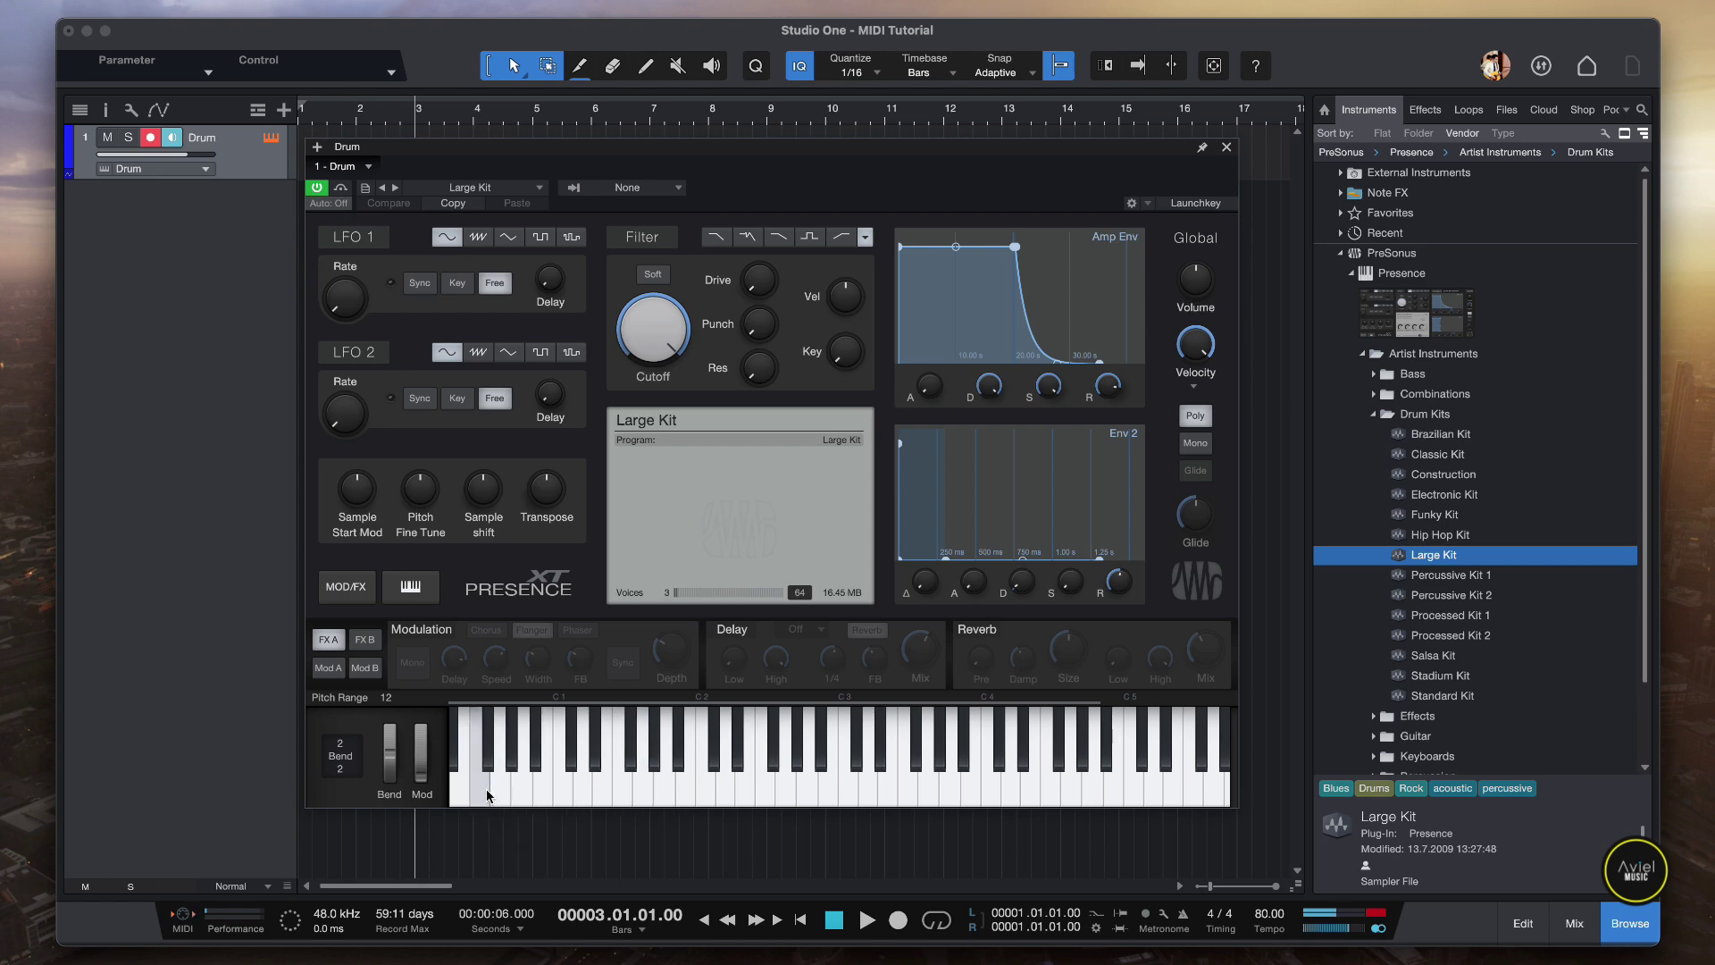
pyautogui.click(580, 791)
pyautogui.click(569, 795)
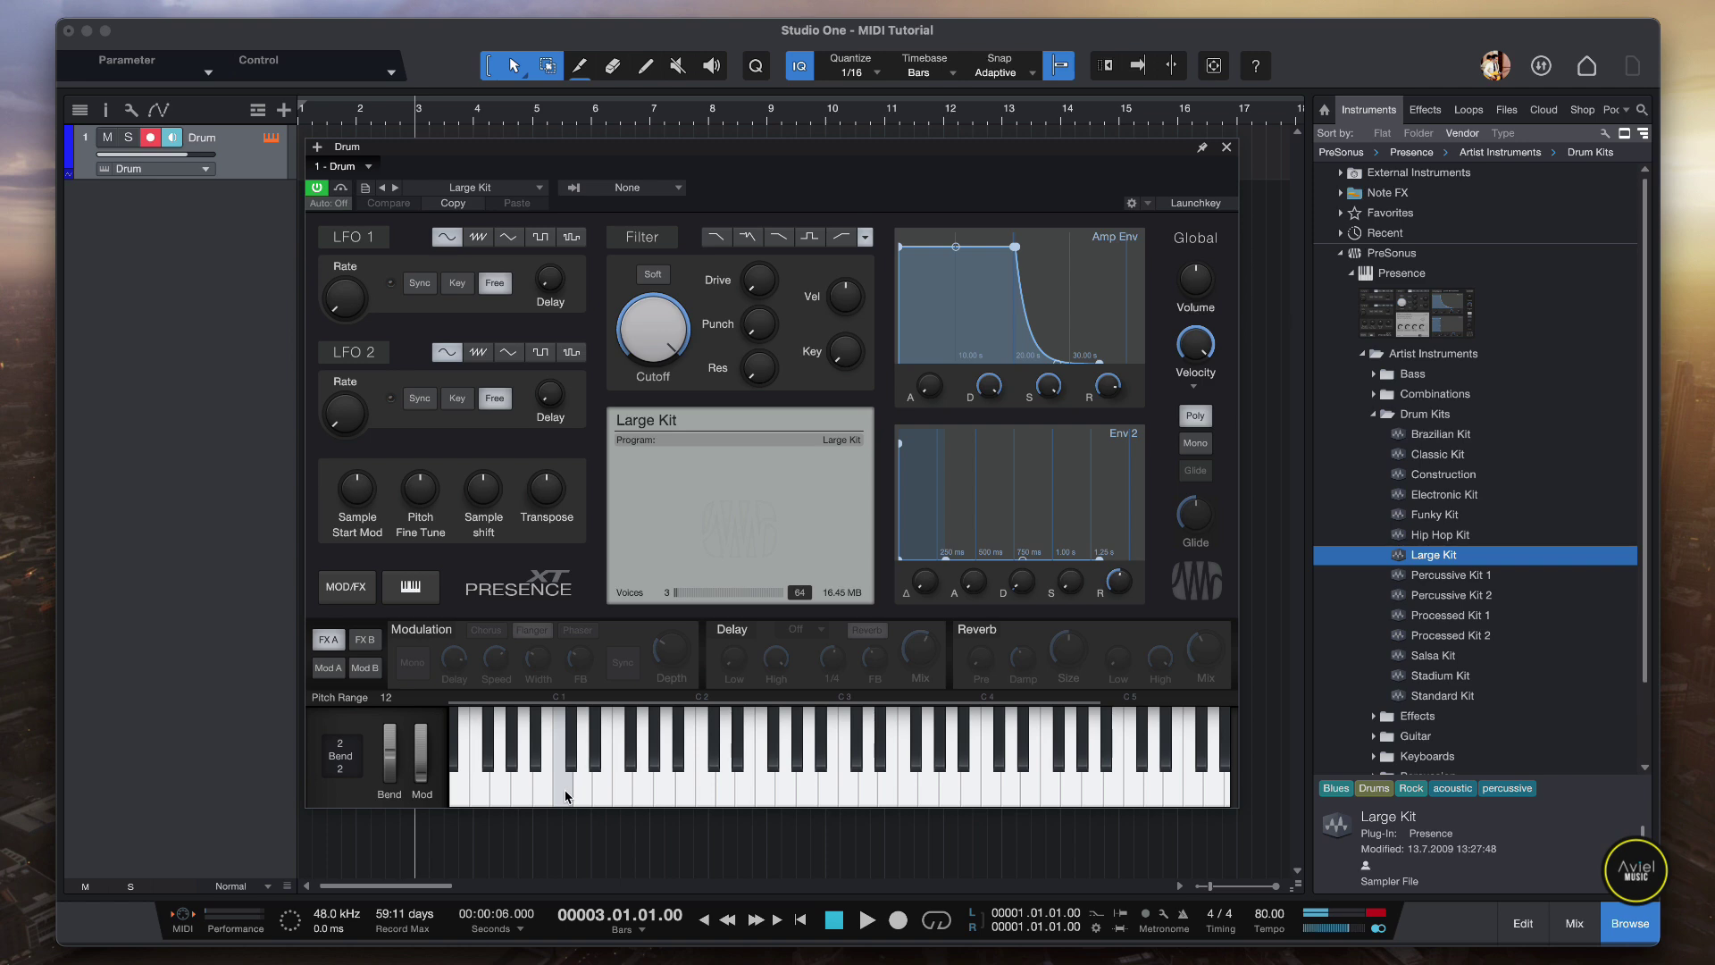
pyautogui.click(566, 795)
pyautogui.click(586, 792)
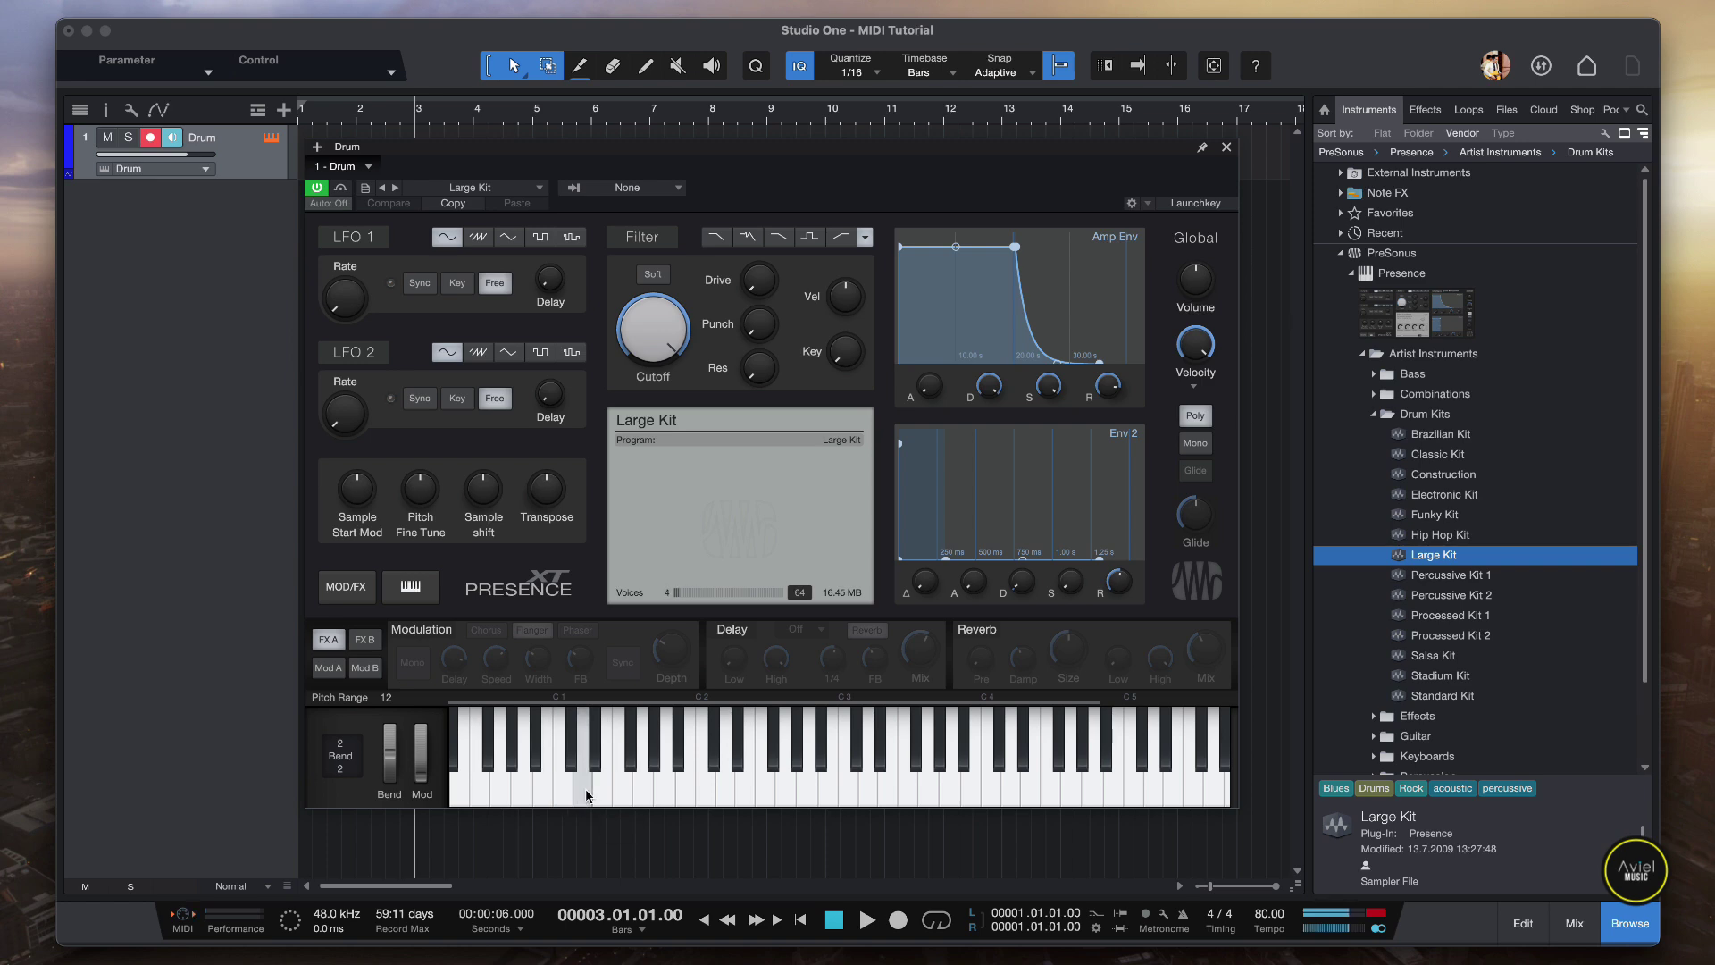
pyautogui.click(650, 793)
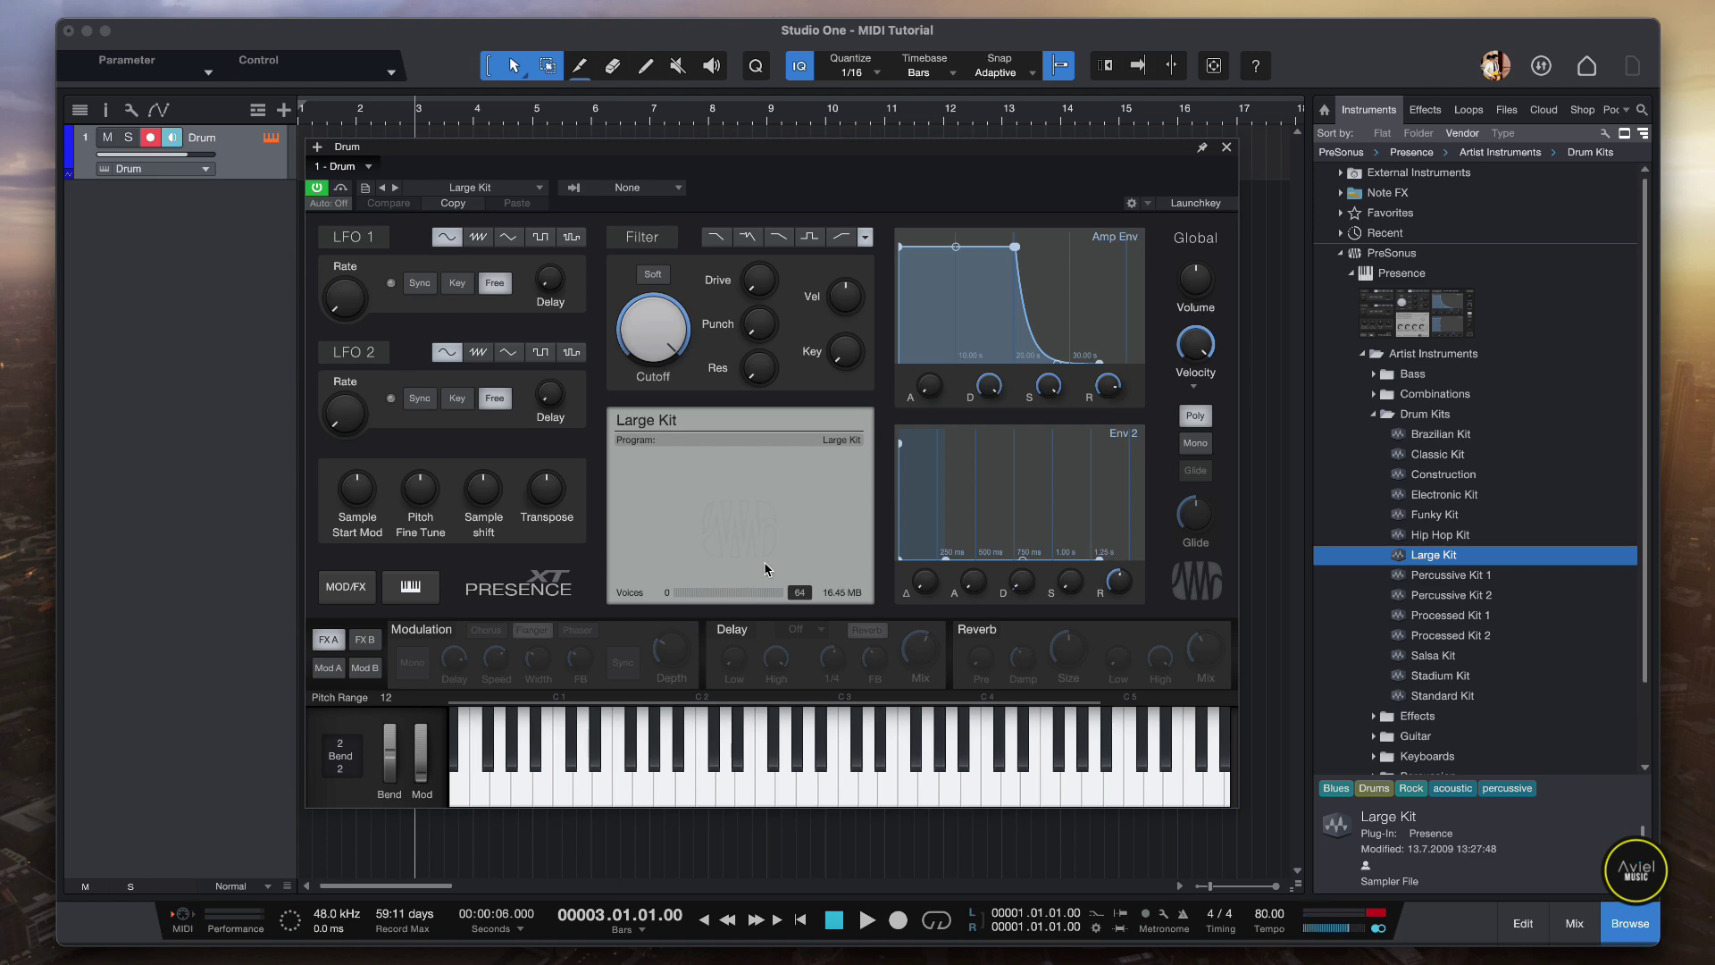
pyautogui.click(635, 791)
pyautogui.click(1016, 804)
# - Open the Qwerty Keyboard external device and play a series of test notes with the computer keyboard
pyautogui.hotkey('alt', 'shift', 'k')
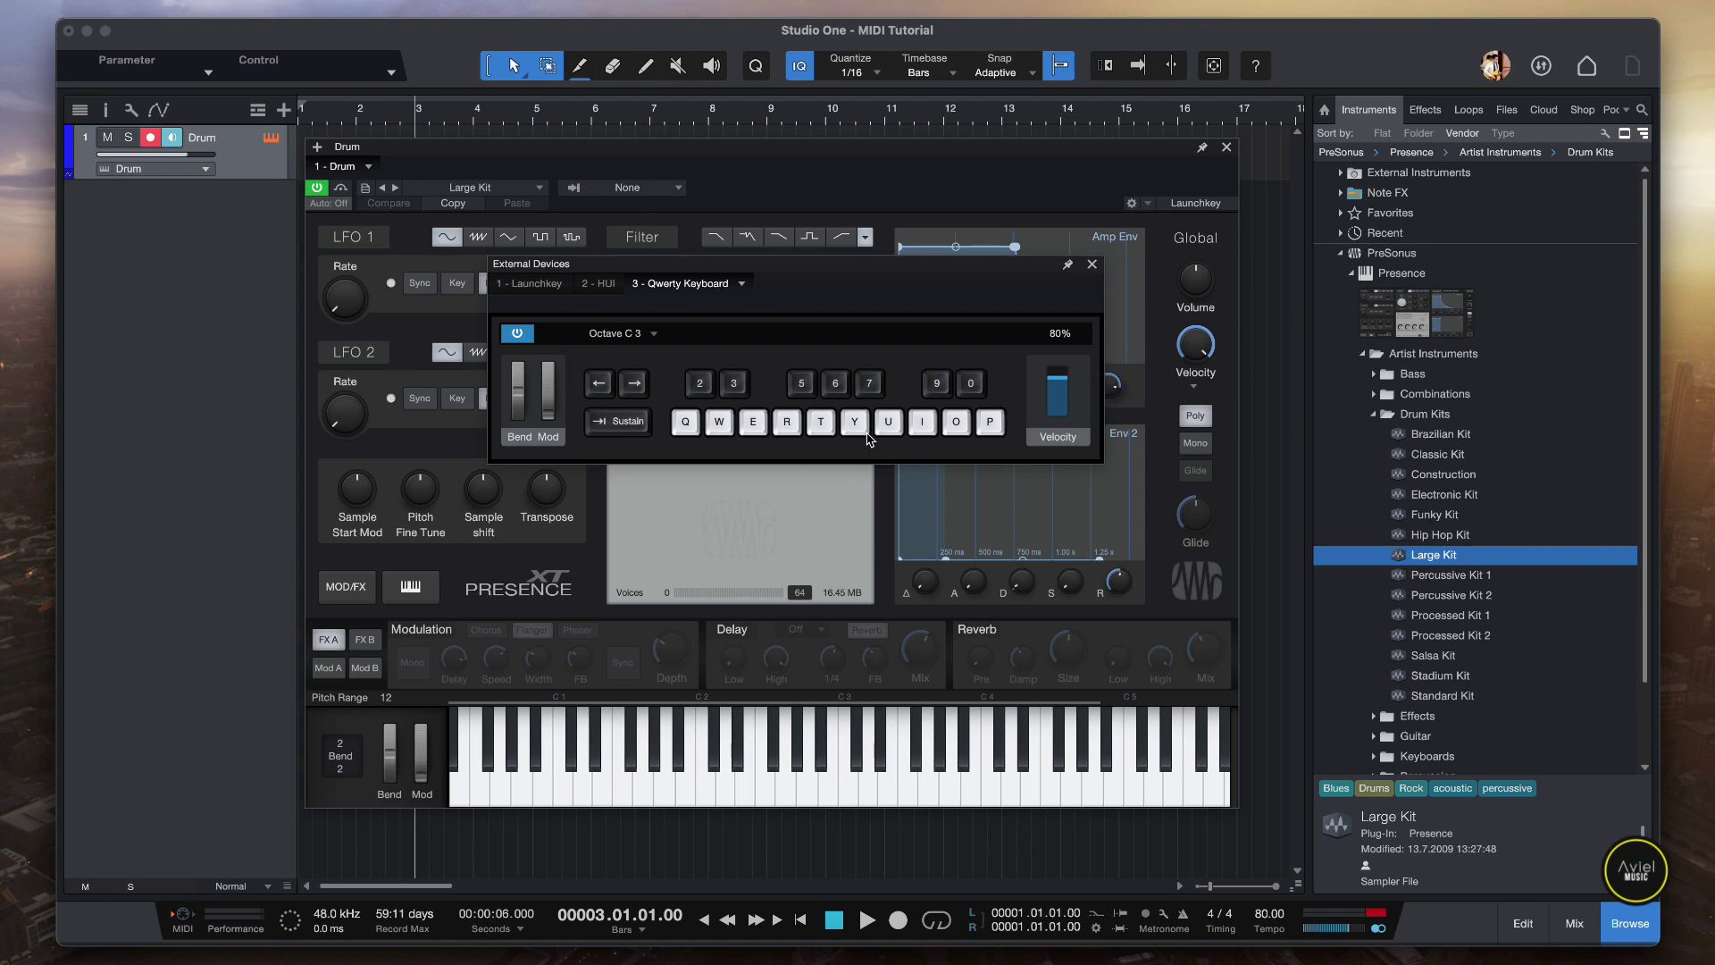
pyautogui.press('q')
pyautogui.press('r')
pyautogui.press('t')
pyautogui.press('w')
pyautogui.press('r')
pyautogui.press('w')
pyautogui.press('q')
pyautogui.press('w')
pyautogui.press('e')
pyautogui.press('r')
pyautogui.press('y')
pyautogui.press('i')
pyautogui.press('o')
pyautogui.press('q')
# - Set the Qwerty Keyboard to Octave C 1 and test its lowest note against the same key in Presence
pyautogui.click(626, 336)
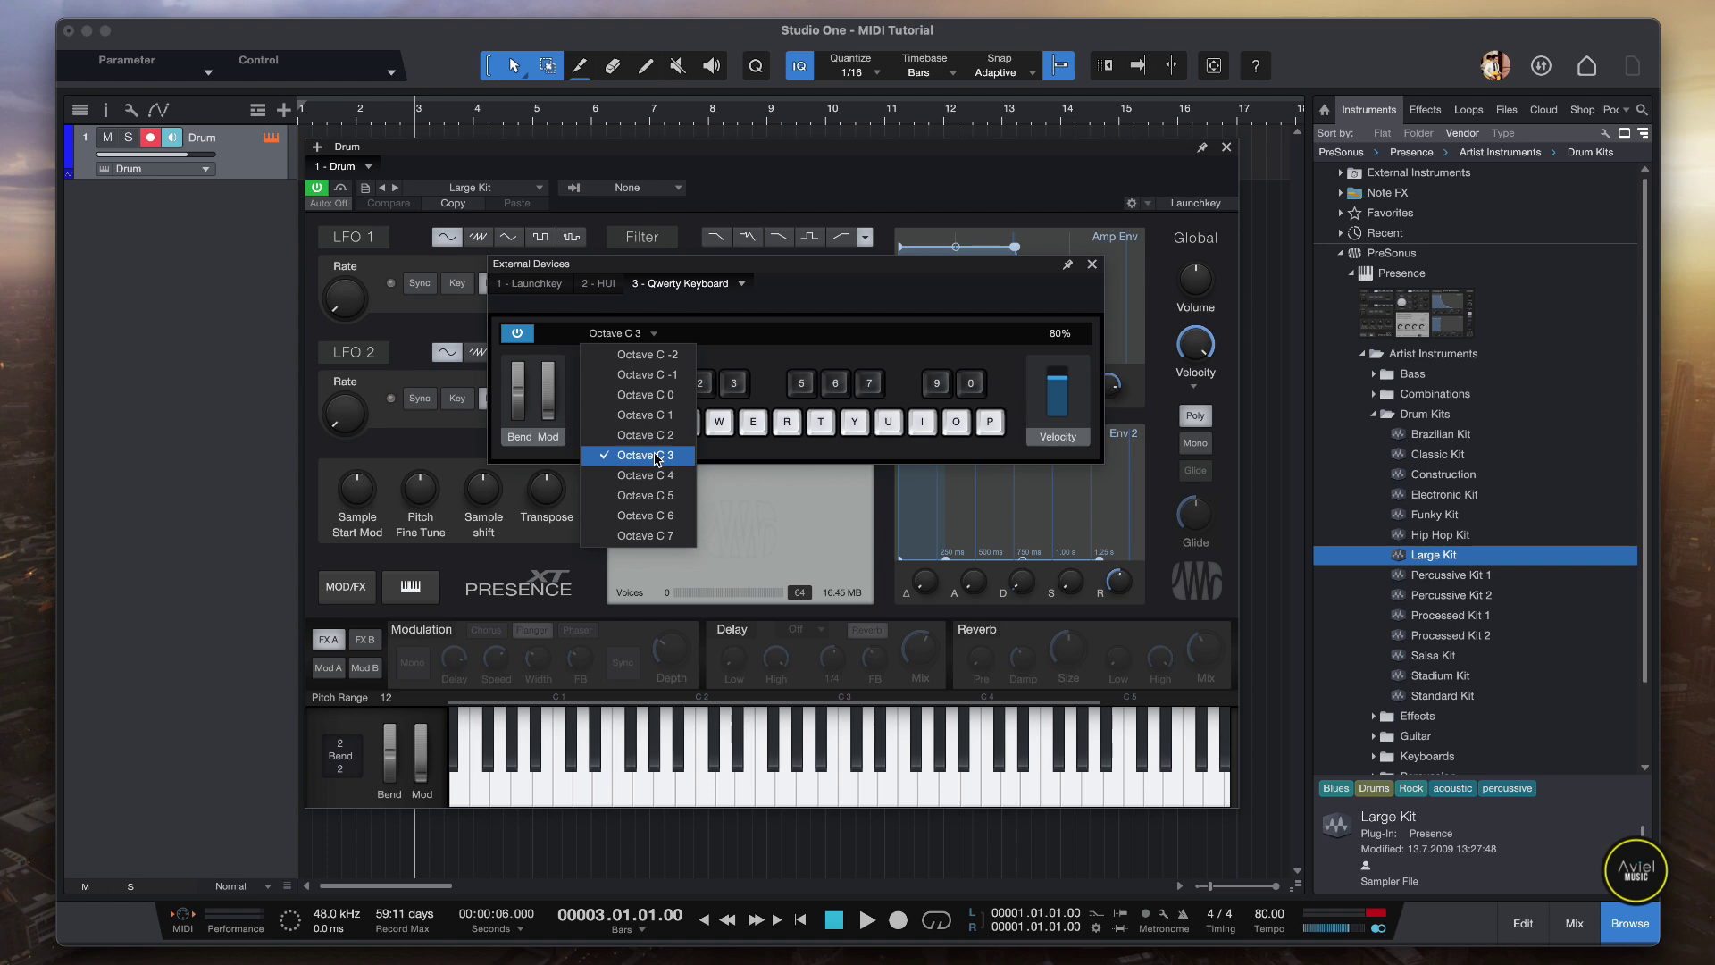
pyautogui.click(726, 340)
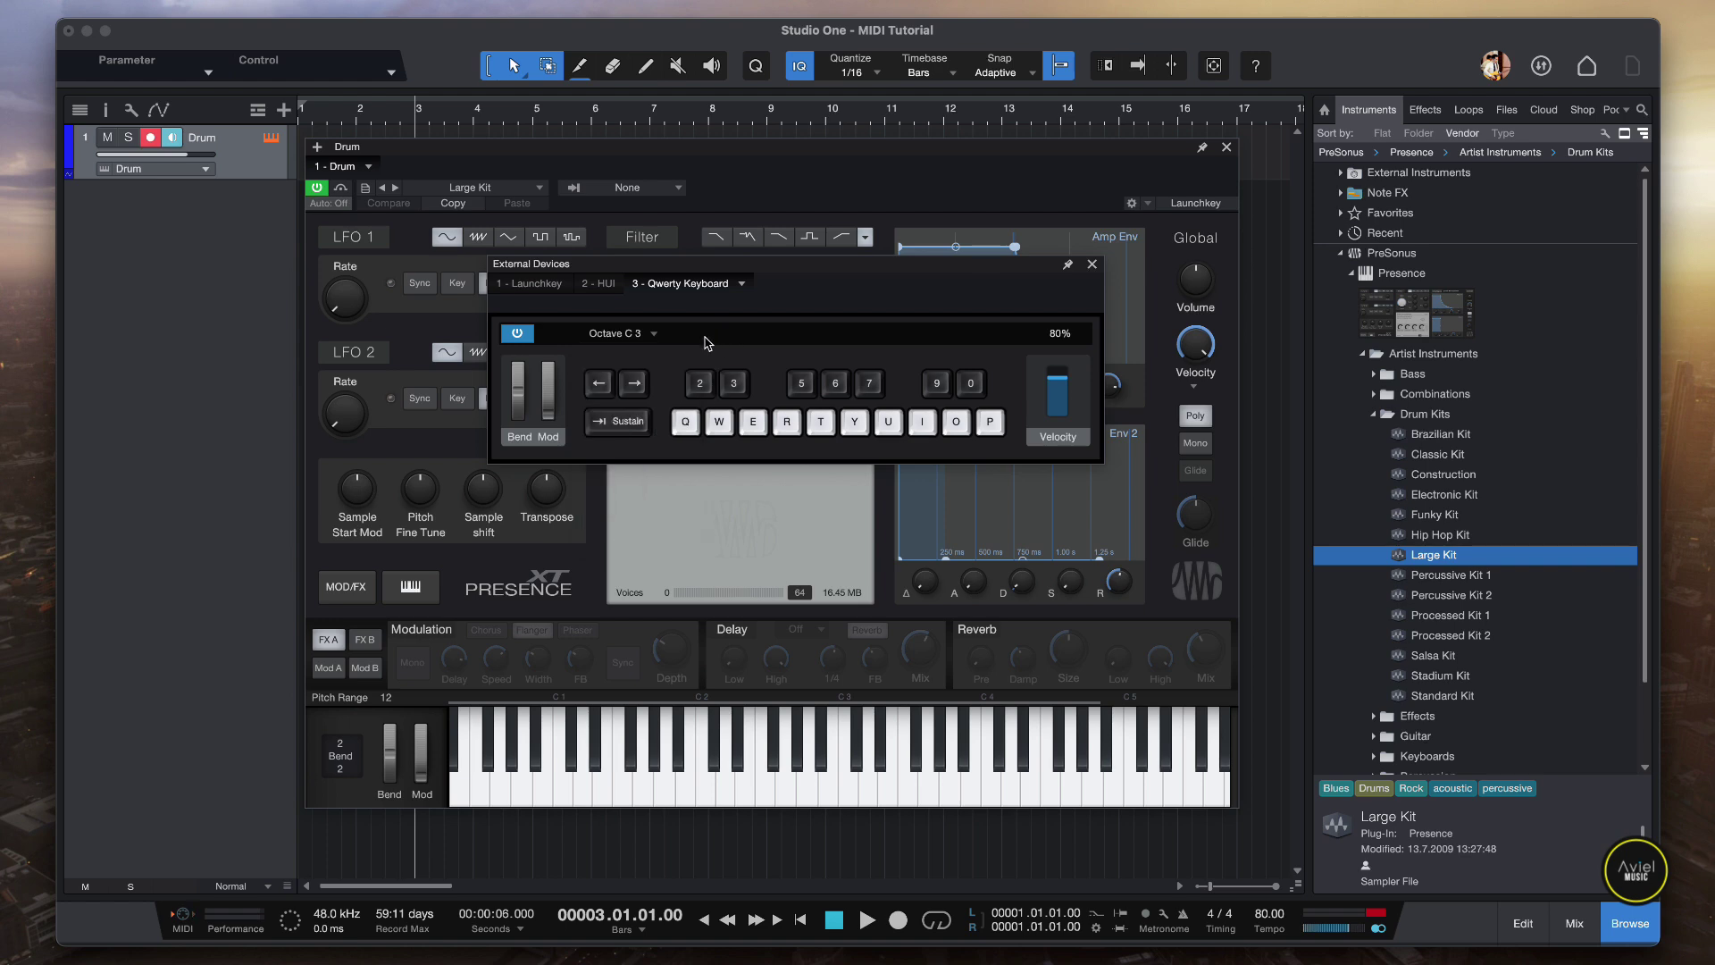
pyautogui.click(654, 334)
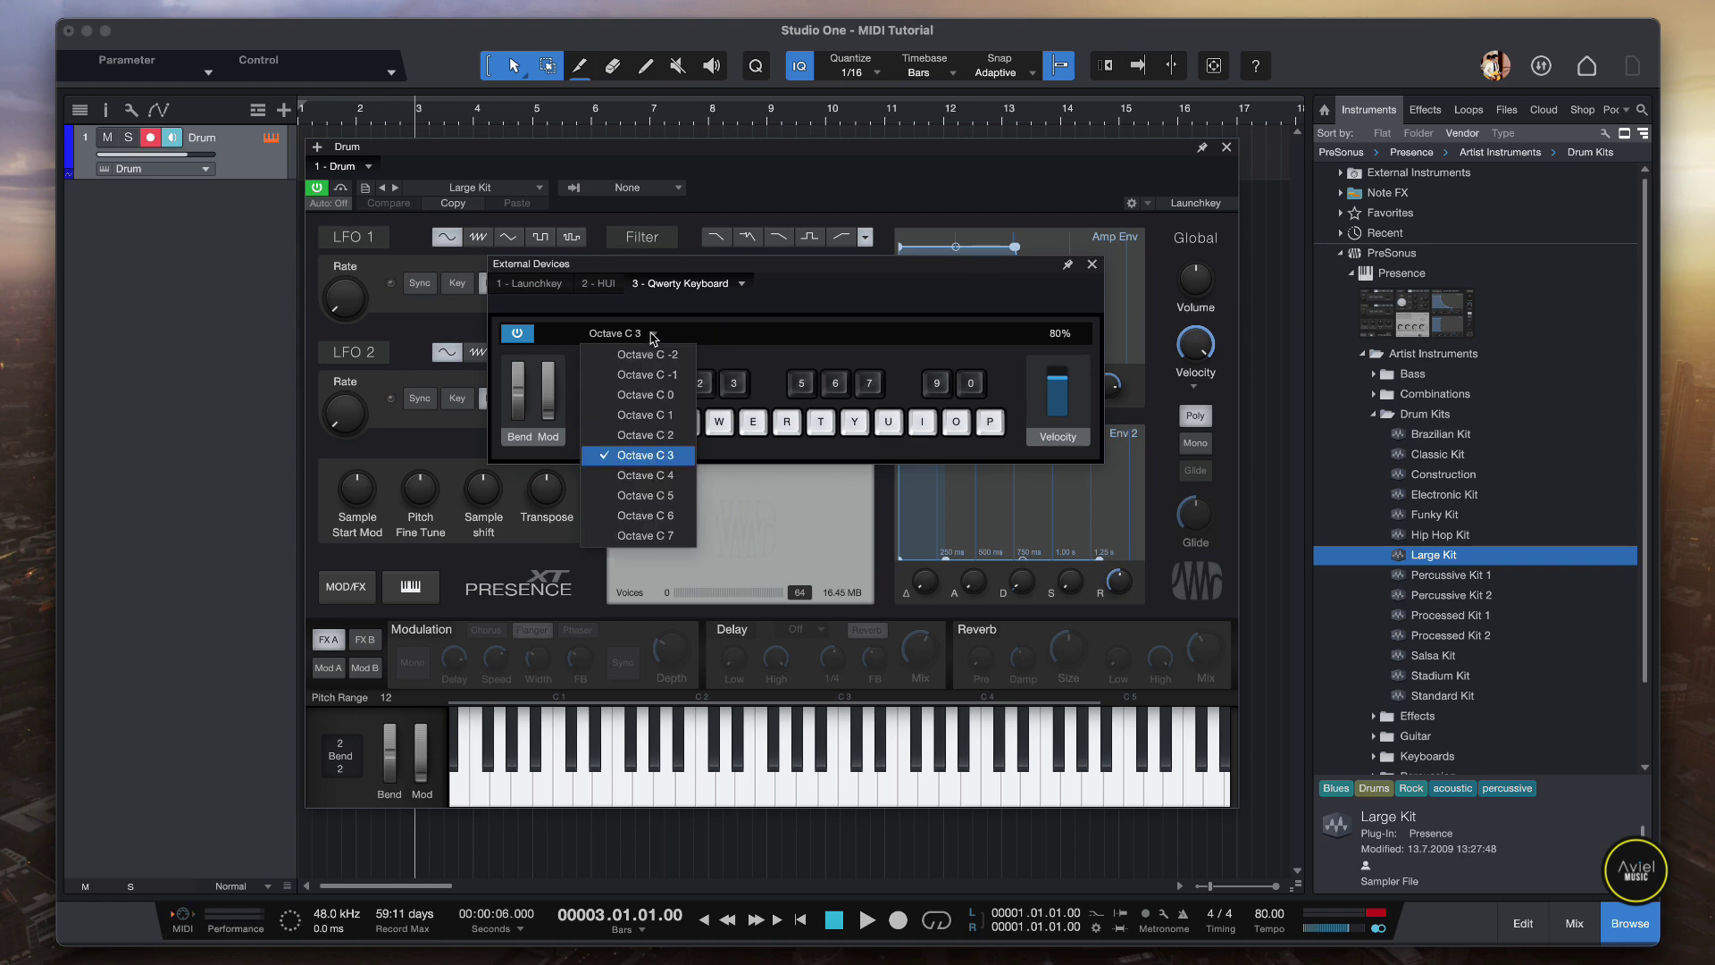
pyautogui.click(669, 417)
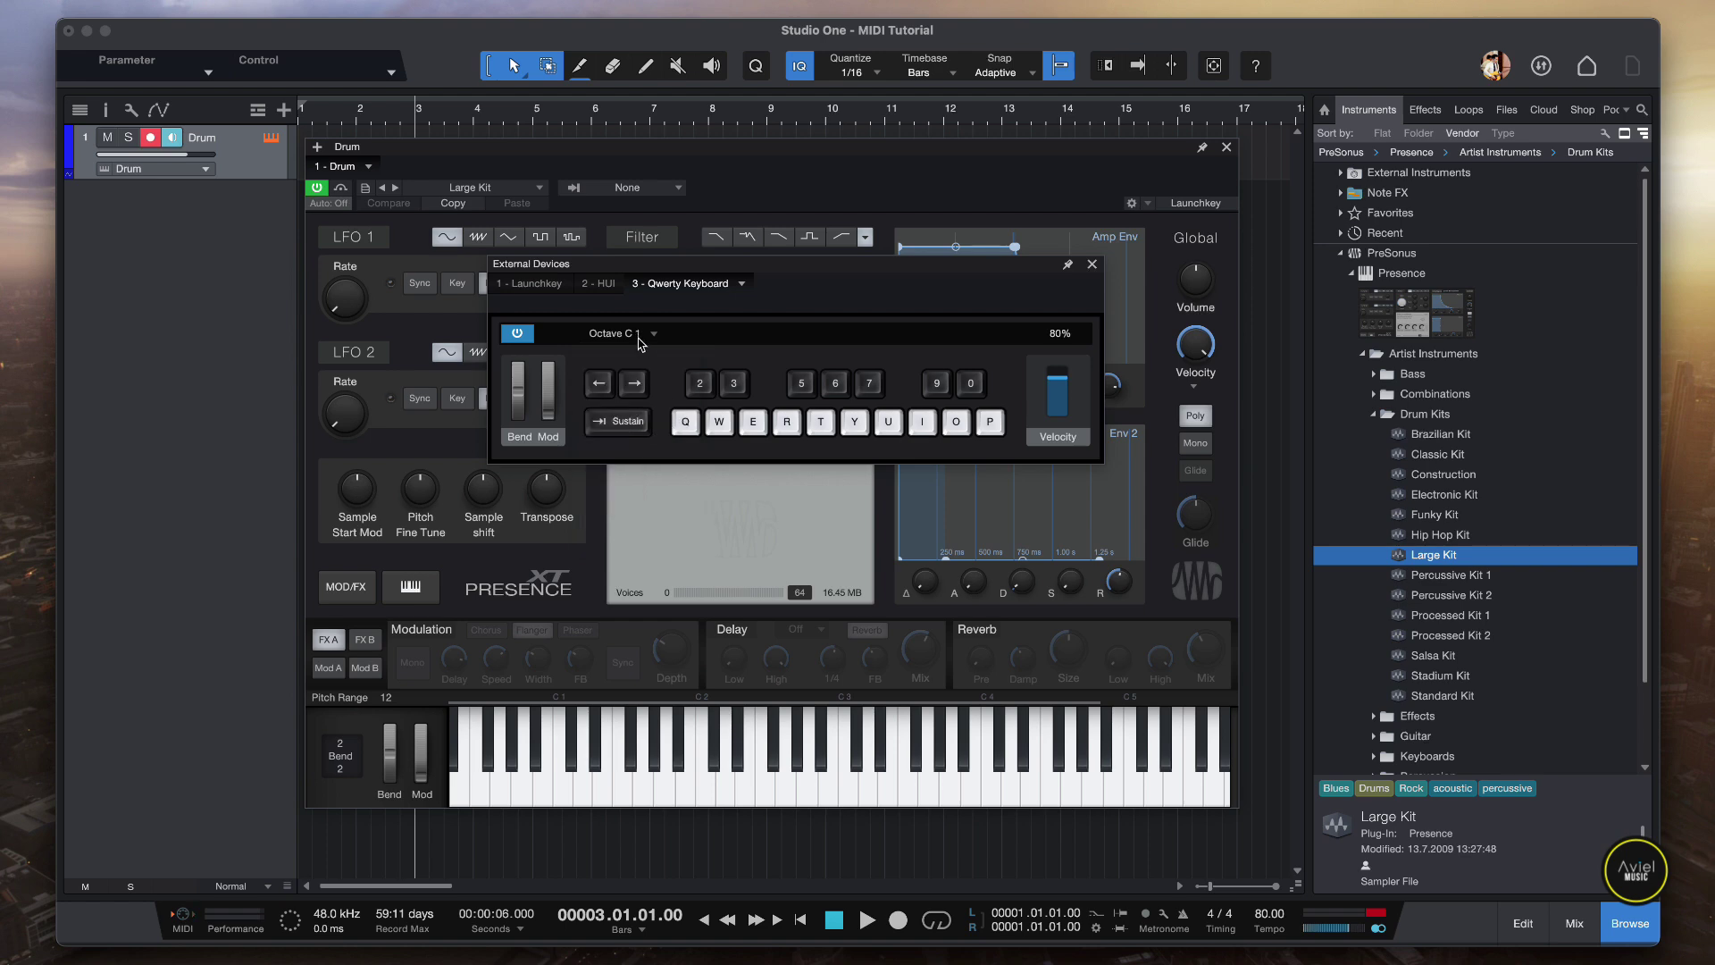
pyautogui.press('q')
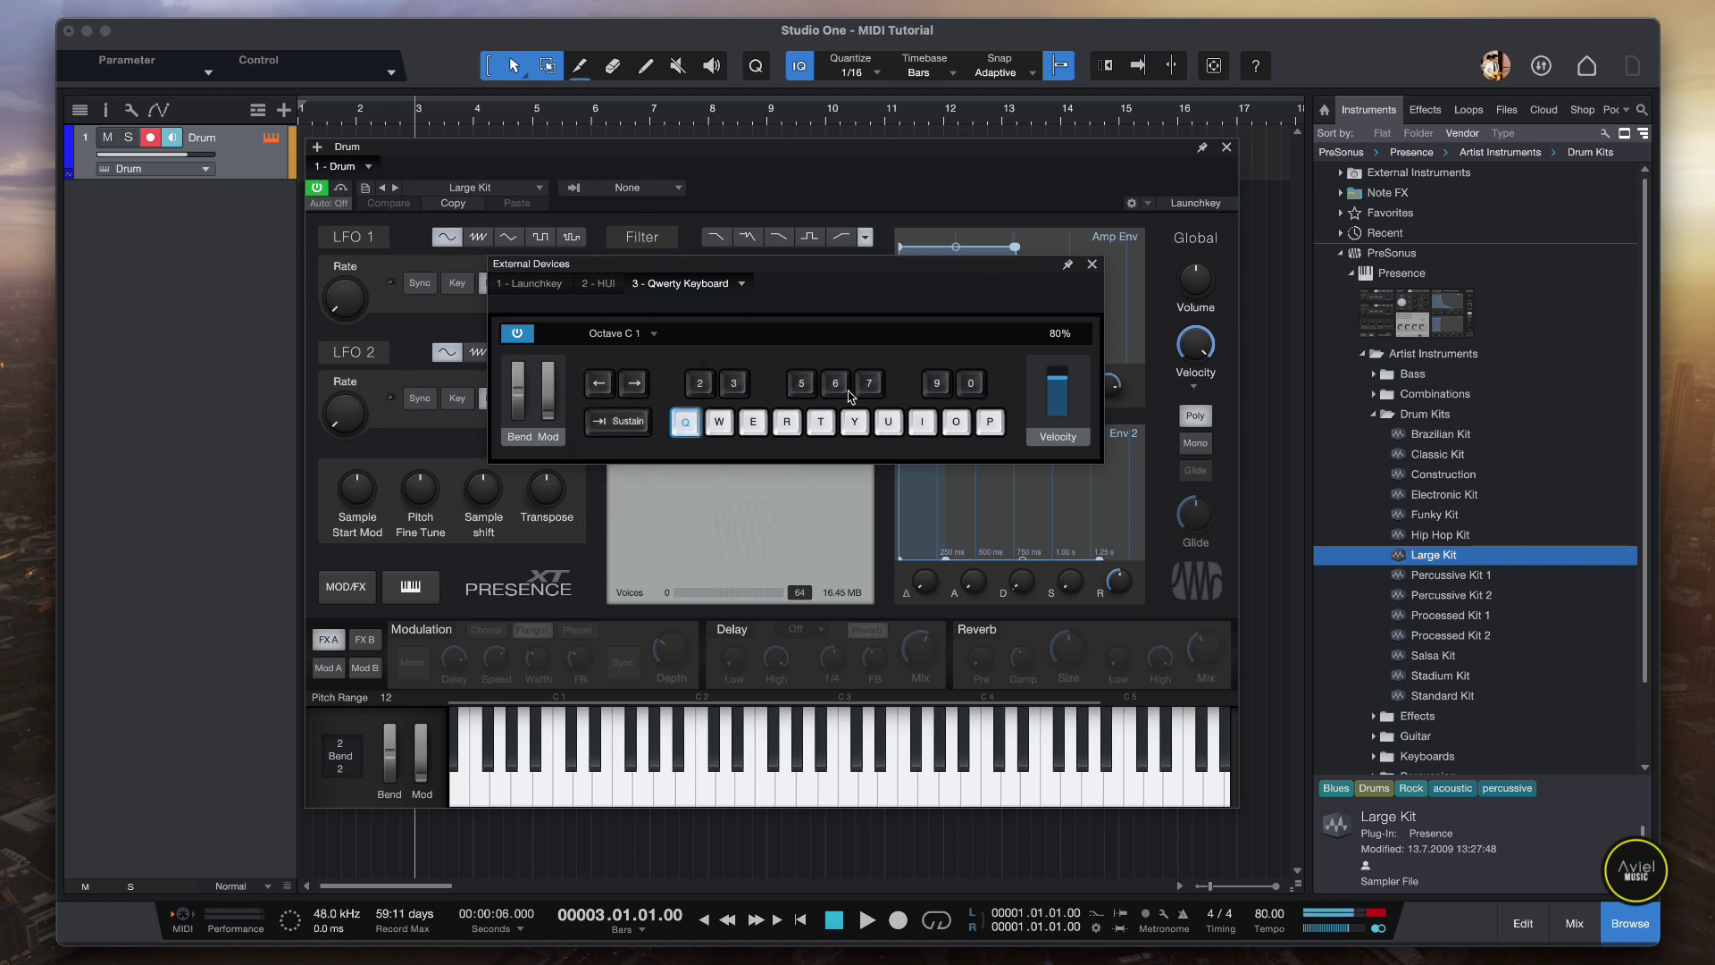
pyautogui.click(564, 801)
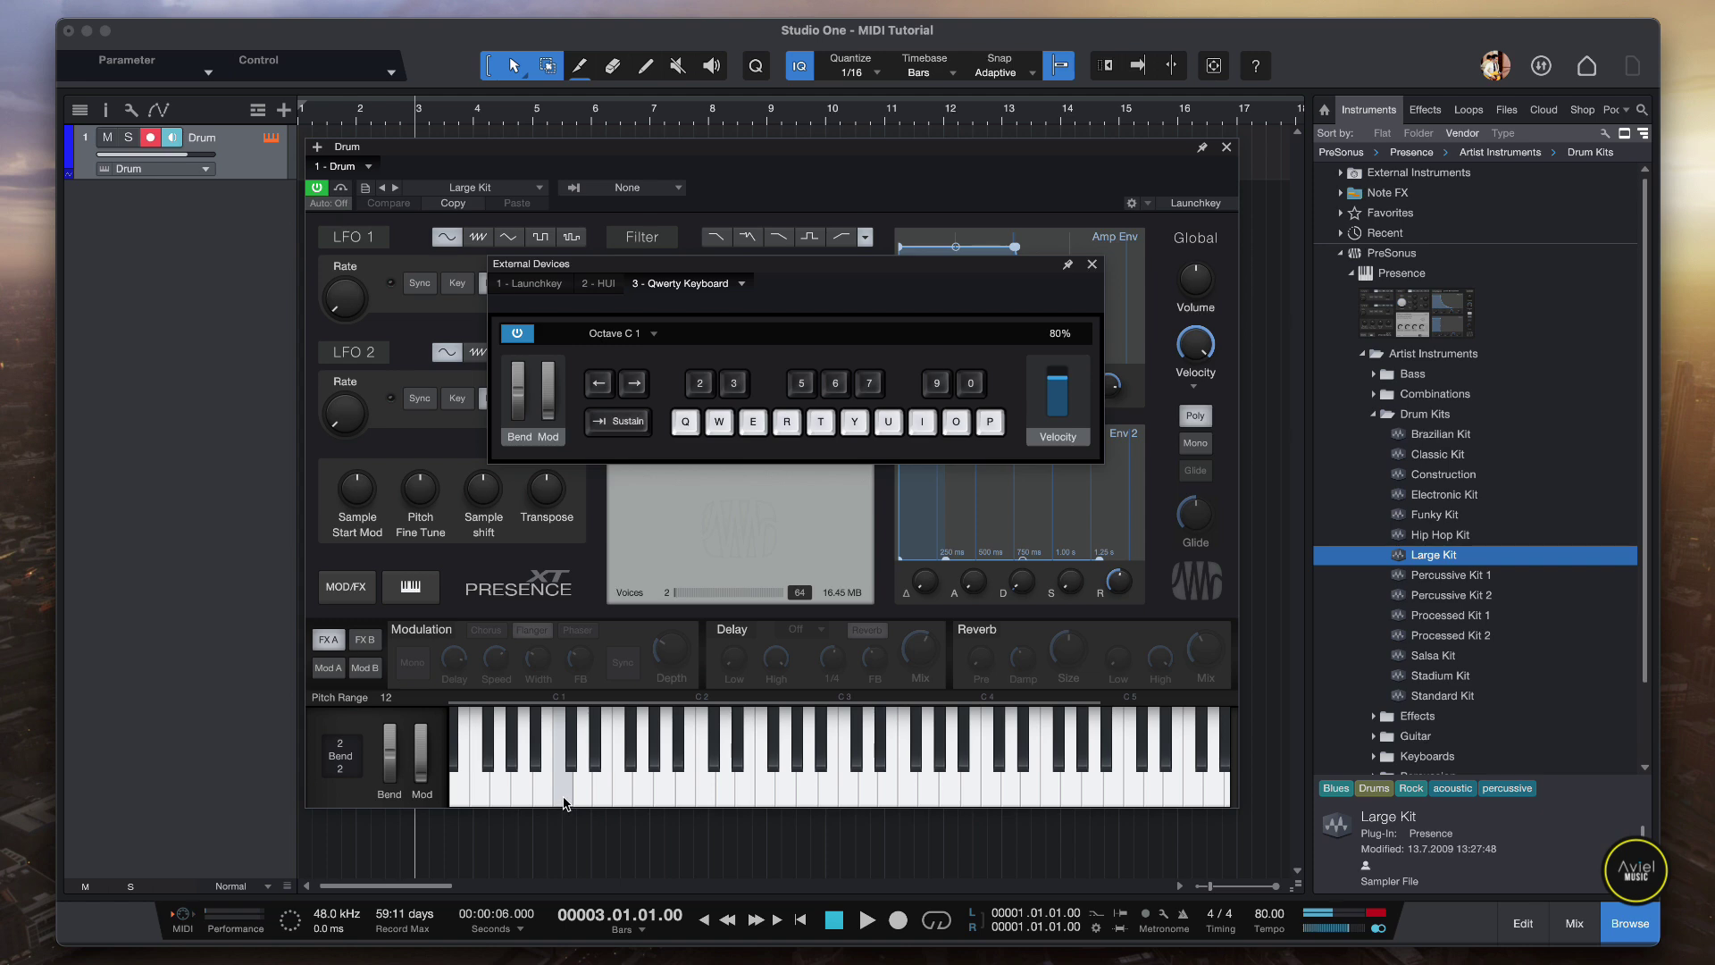
# - Play the Large Kit's C 1 and D 1 drum sounds repeatedly with the computer keyboard
pyautogui.press('q')
pyautogui.press('q')
pyautogui.press('q')
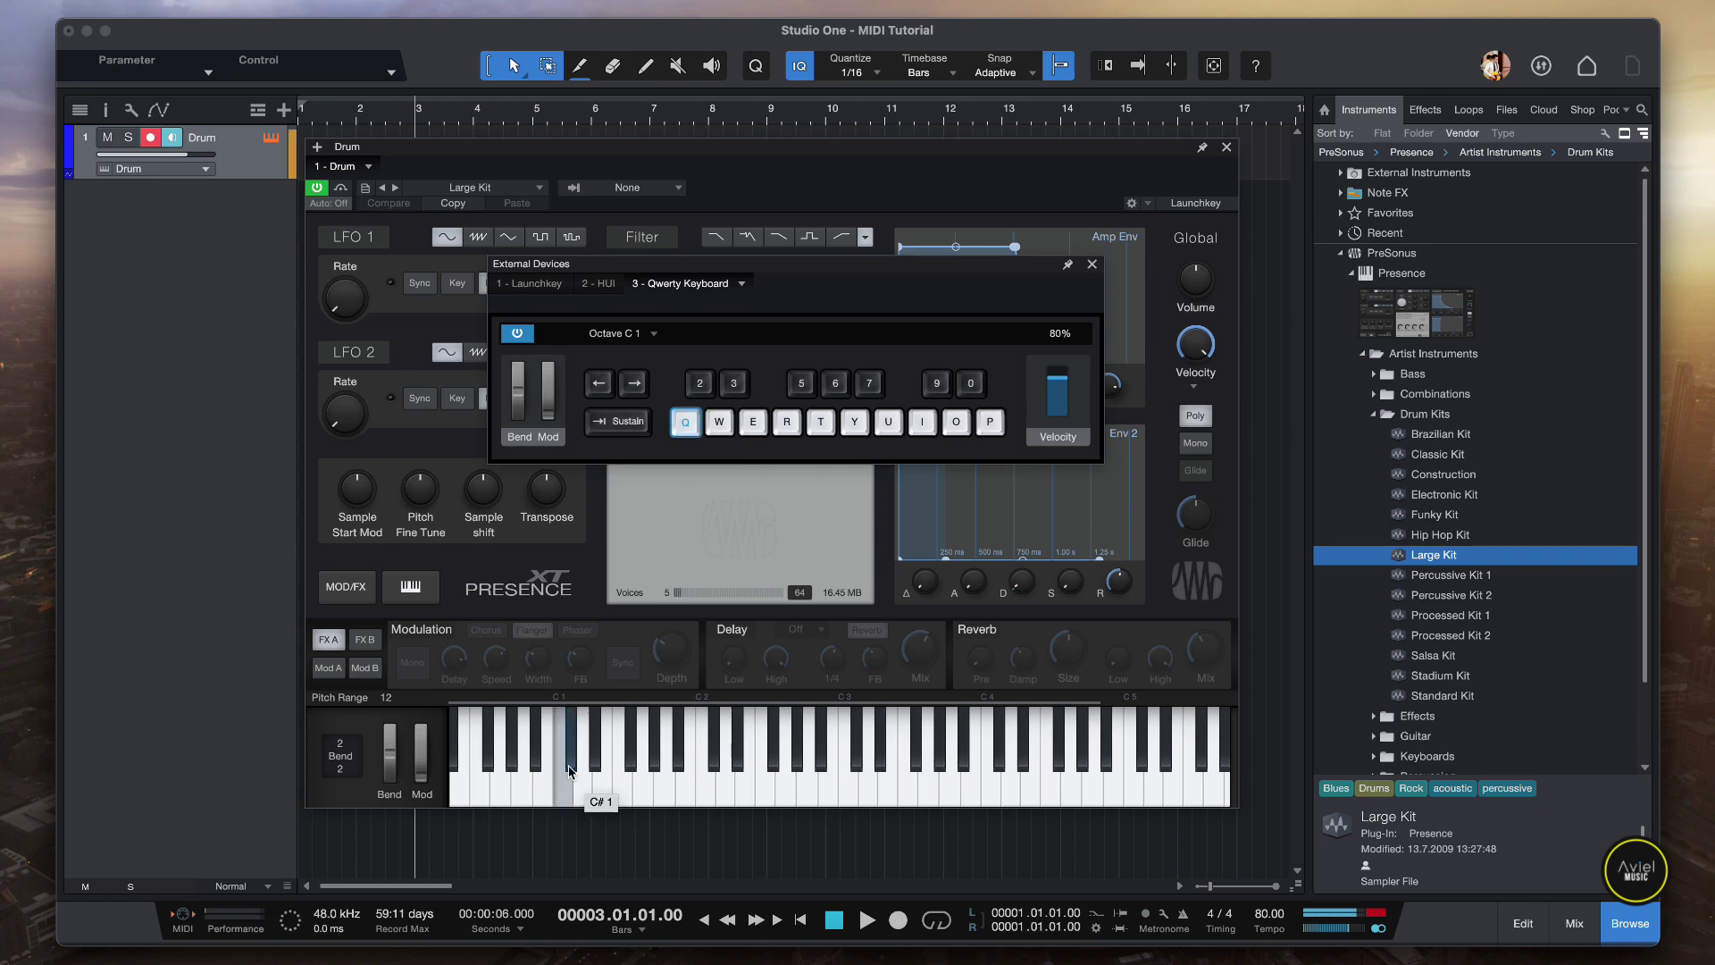
pyautogui.press('q')
pyautogui.press('w')
pyautogui.press('w')
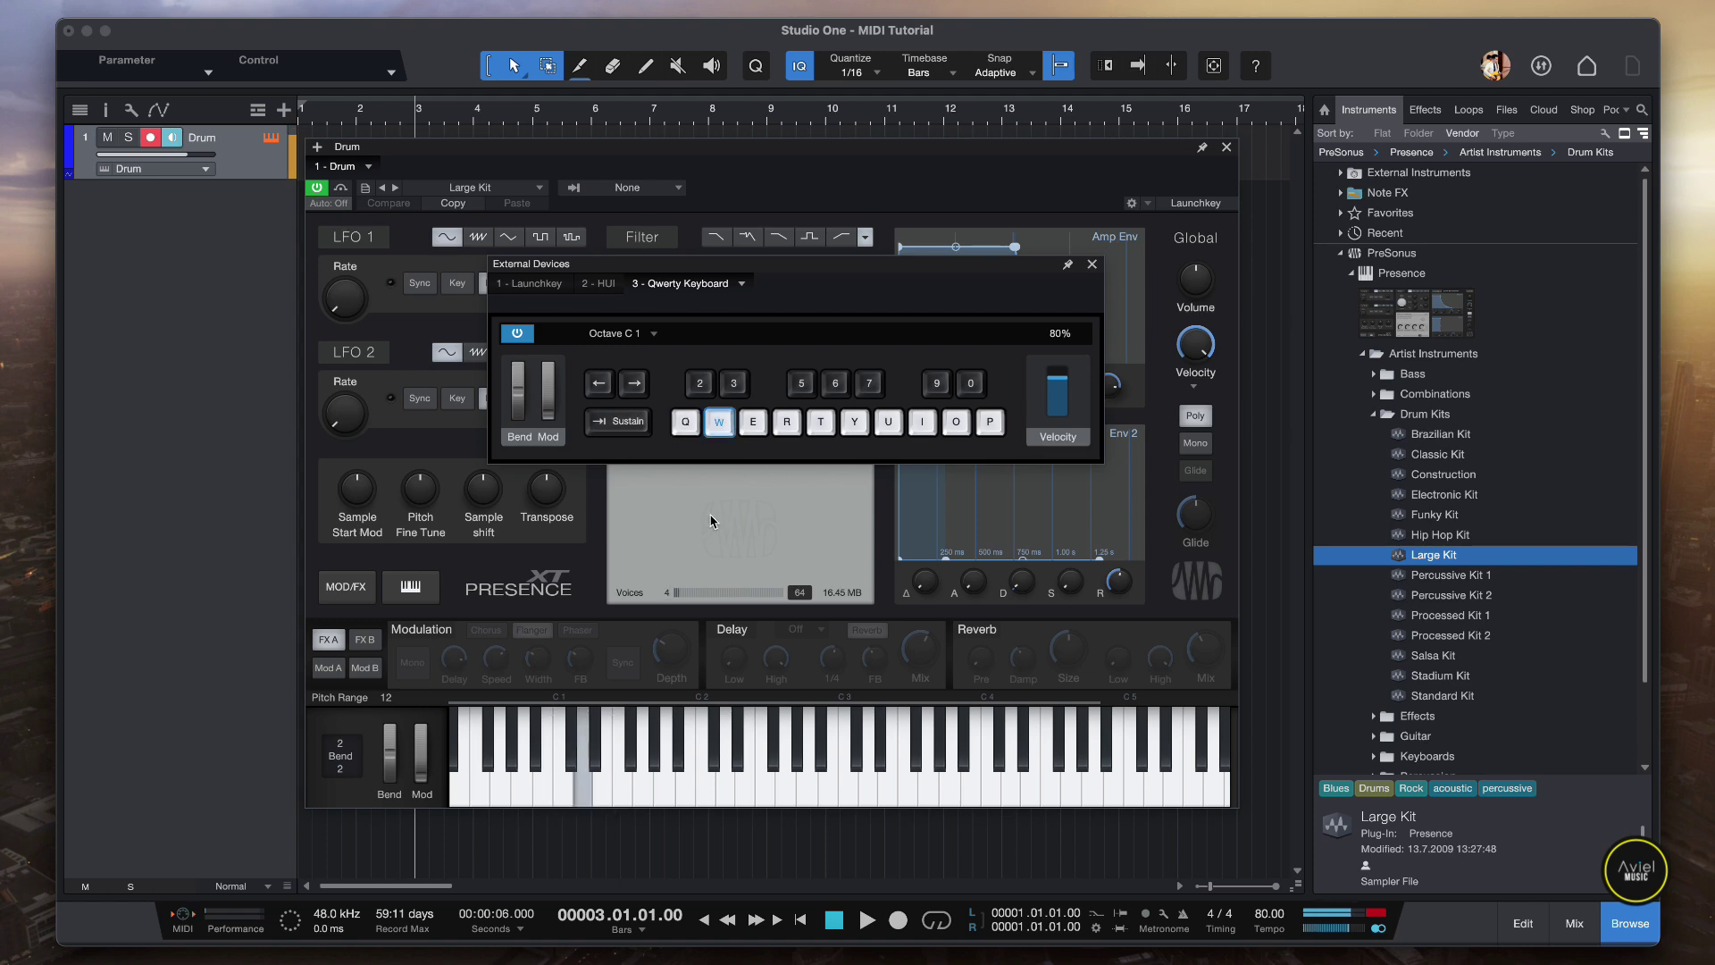
pyautogui.press('q')
pyautogui.press('q')
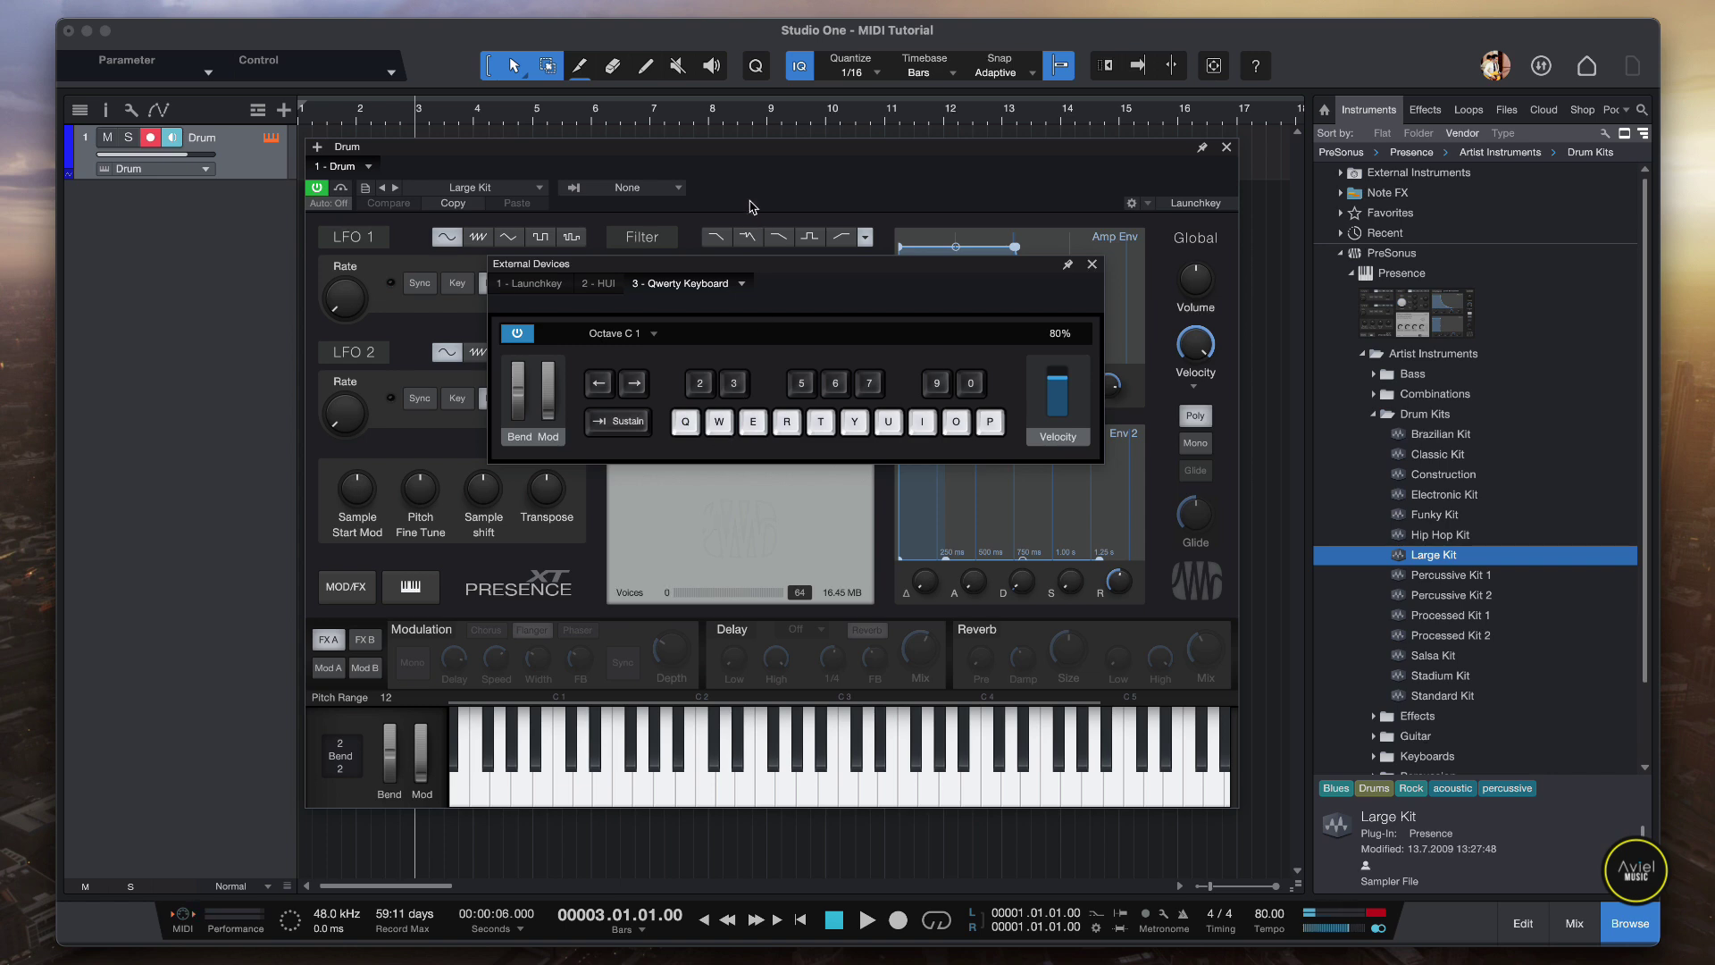
# - Close the Drum instrument's window and play various drum sounds through the Qwerty Keyboard device, including the sharp notes
pyautogui.moveTo(742, 150); pyautogui.dragTo(749, 180)
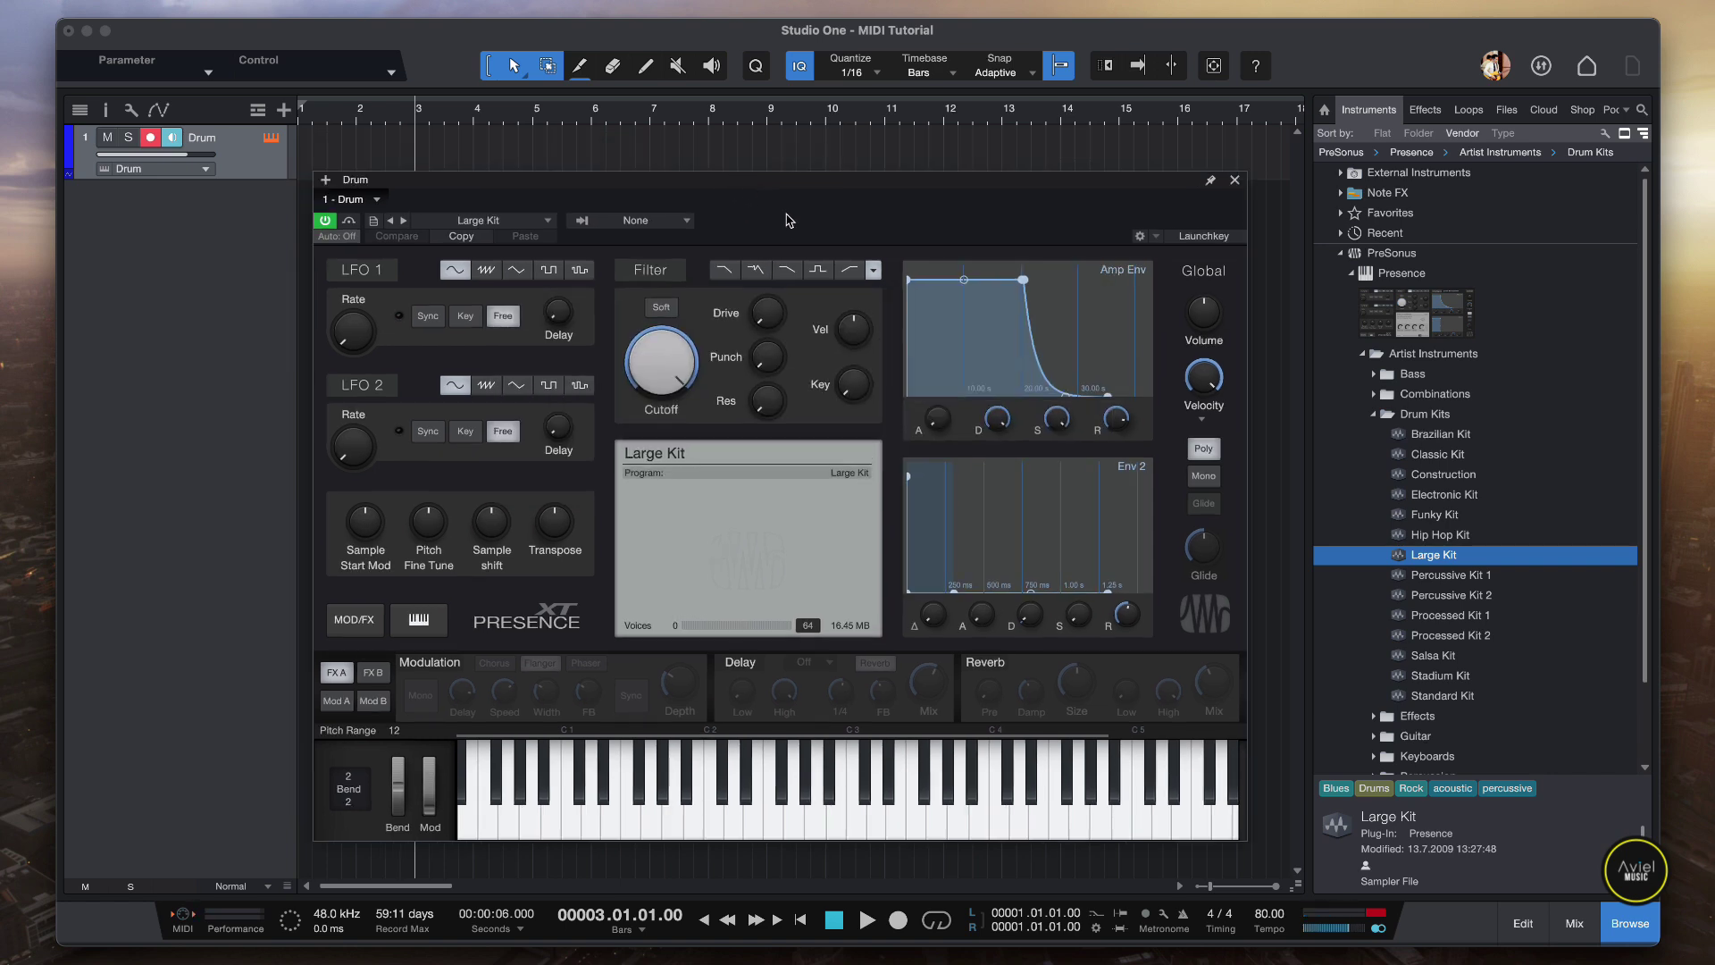
pyautogui.click(1234, 182)
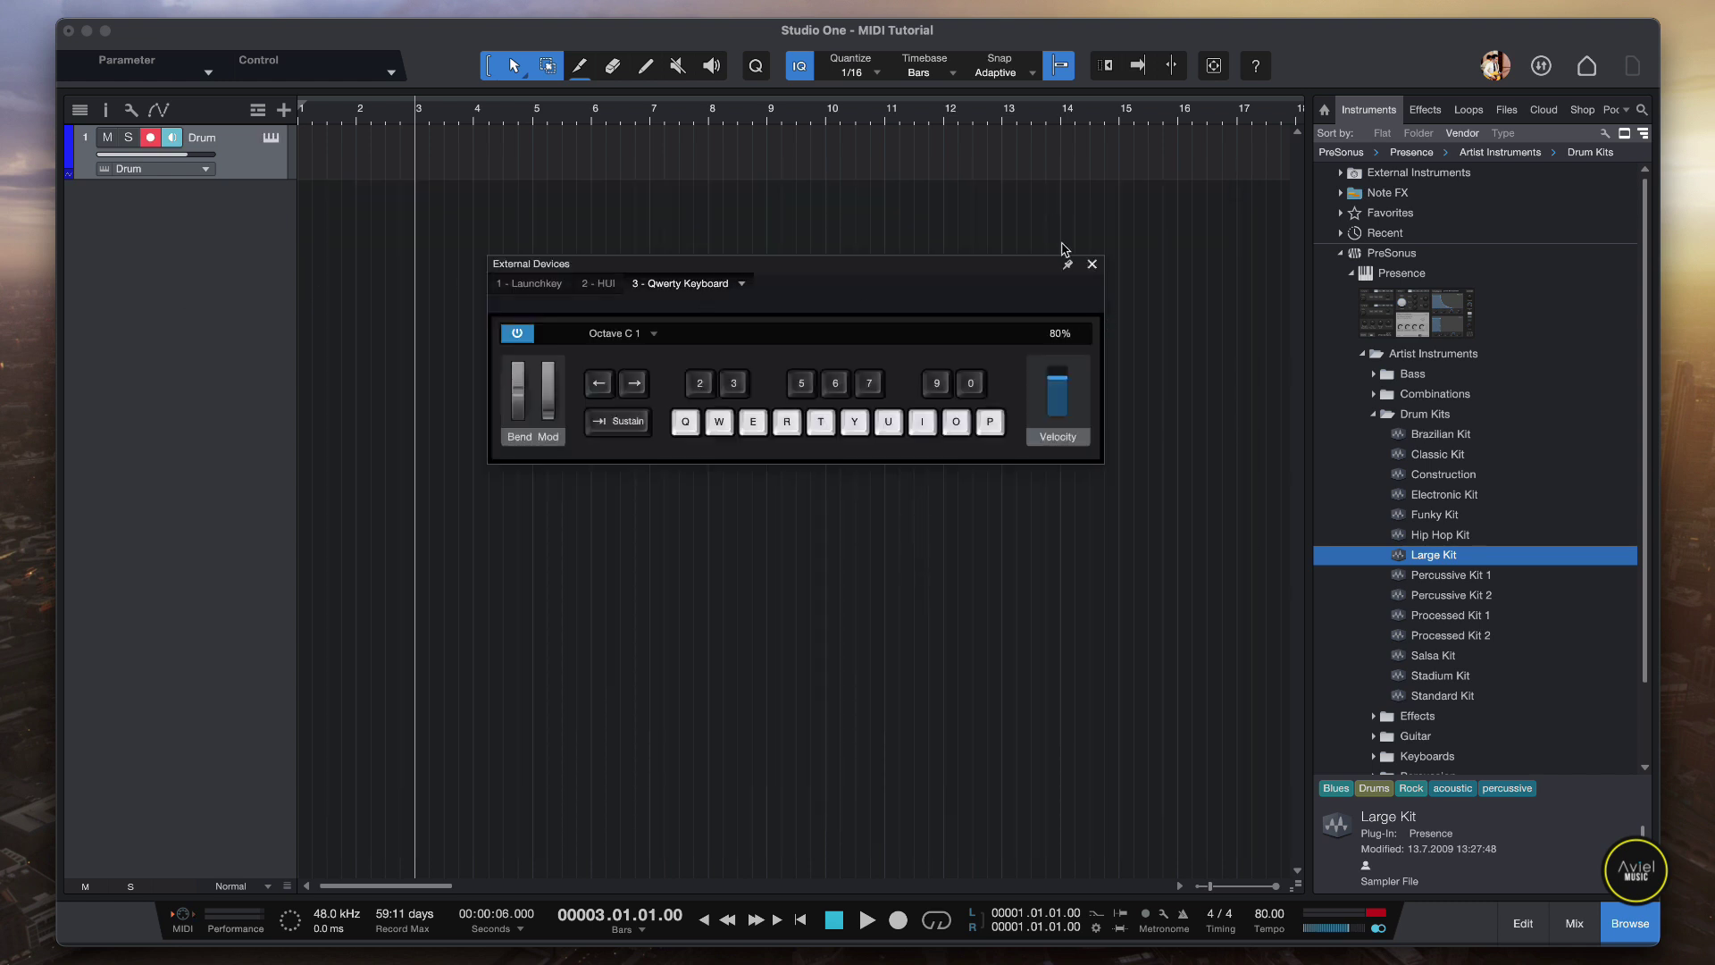
pyautogui.press('w')
pyautogui.press('q')
pyautogui.press('e')
pyautogui.press('r')
pyautogui.press('3')
pyautogui.press('2')
pyautogui.press('5')
pyautogui.press('5')
pyautogui.press('q')
# - Turn on the metronome, return to the song start and record a series of C 1 hits on the Drum track
pyautogui.click(1183, 920)
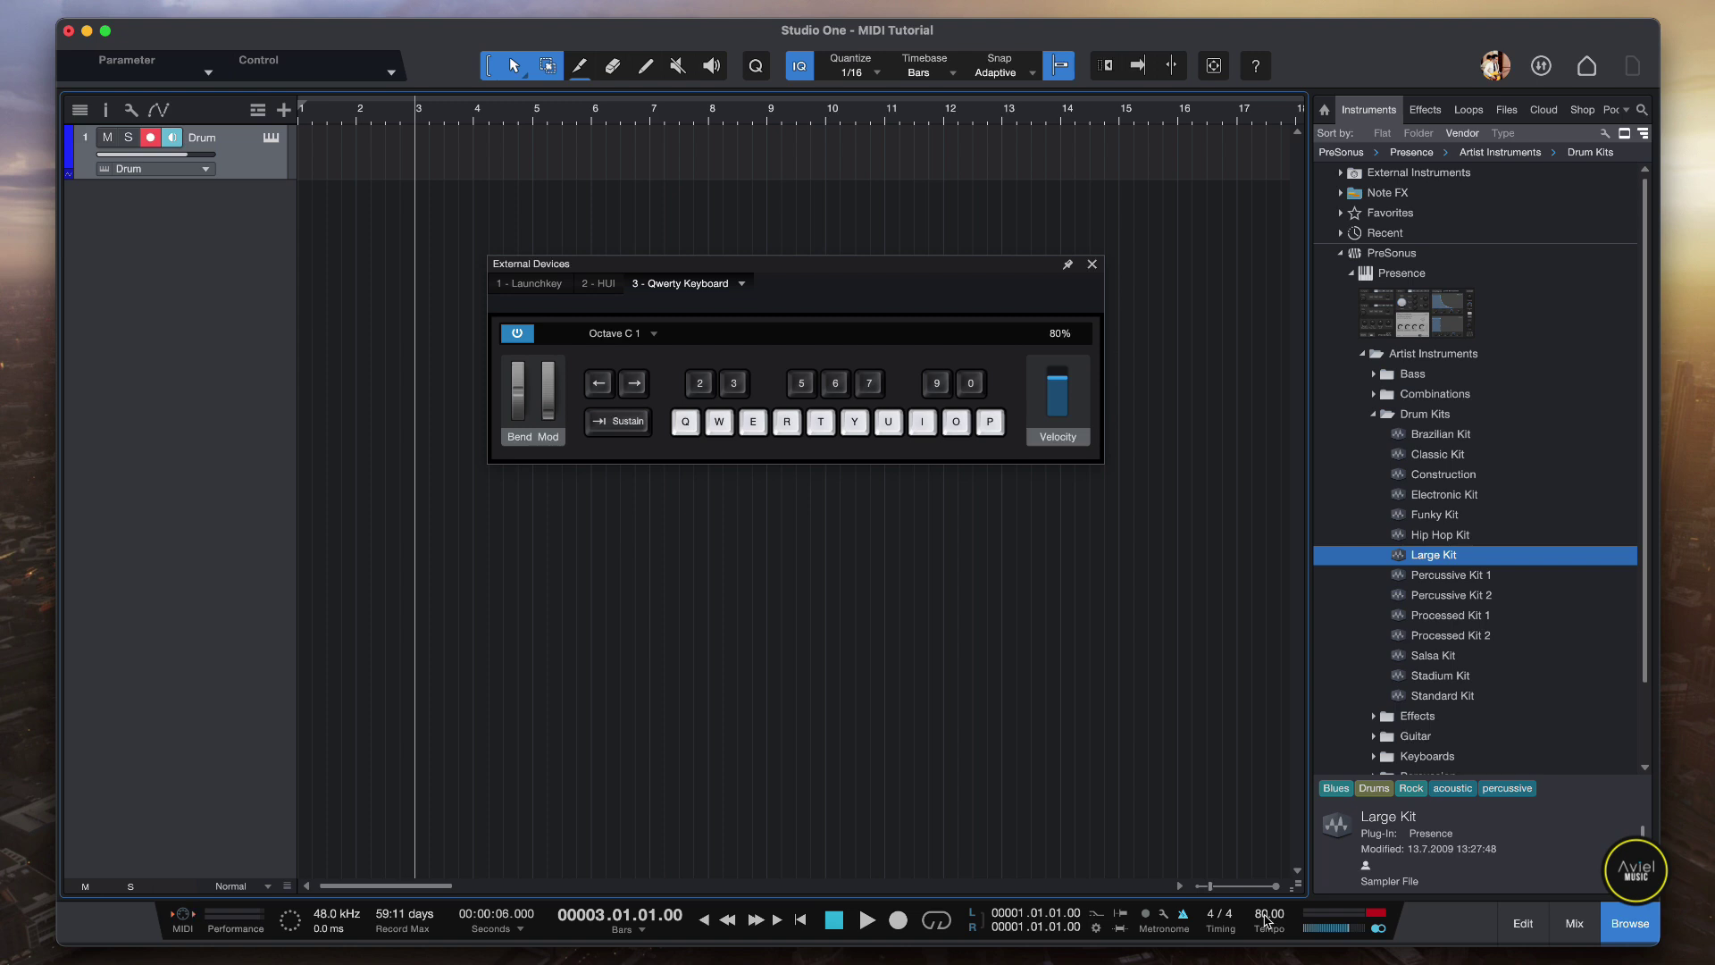
pyautogui.press(',')
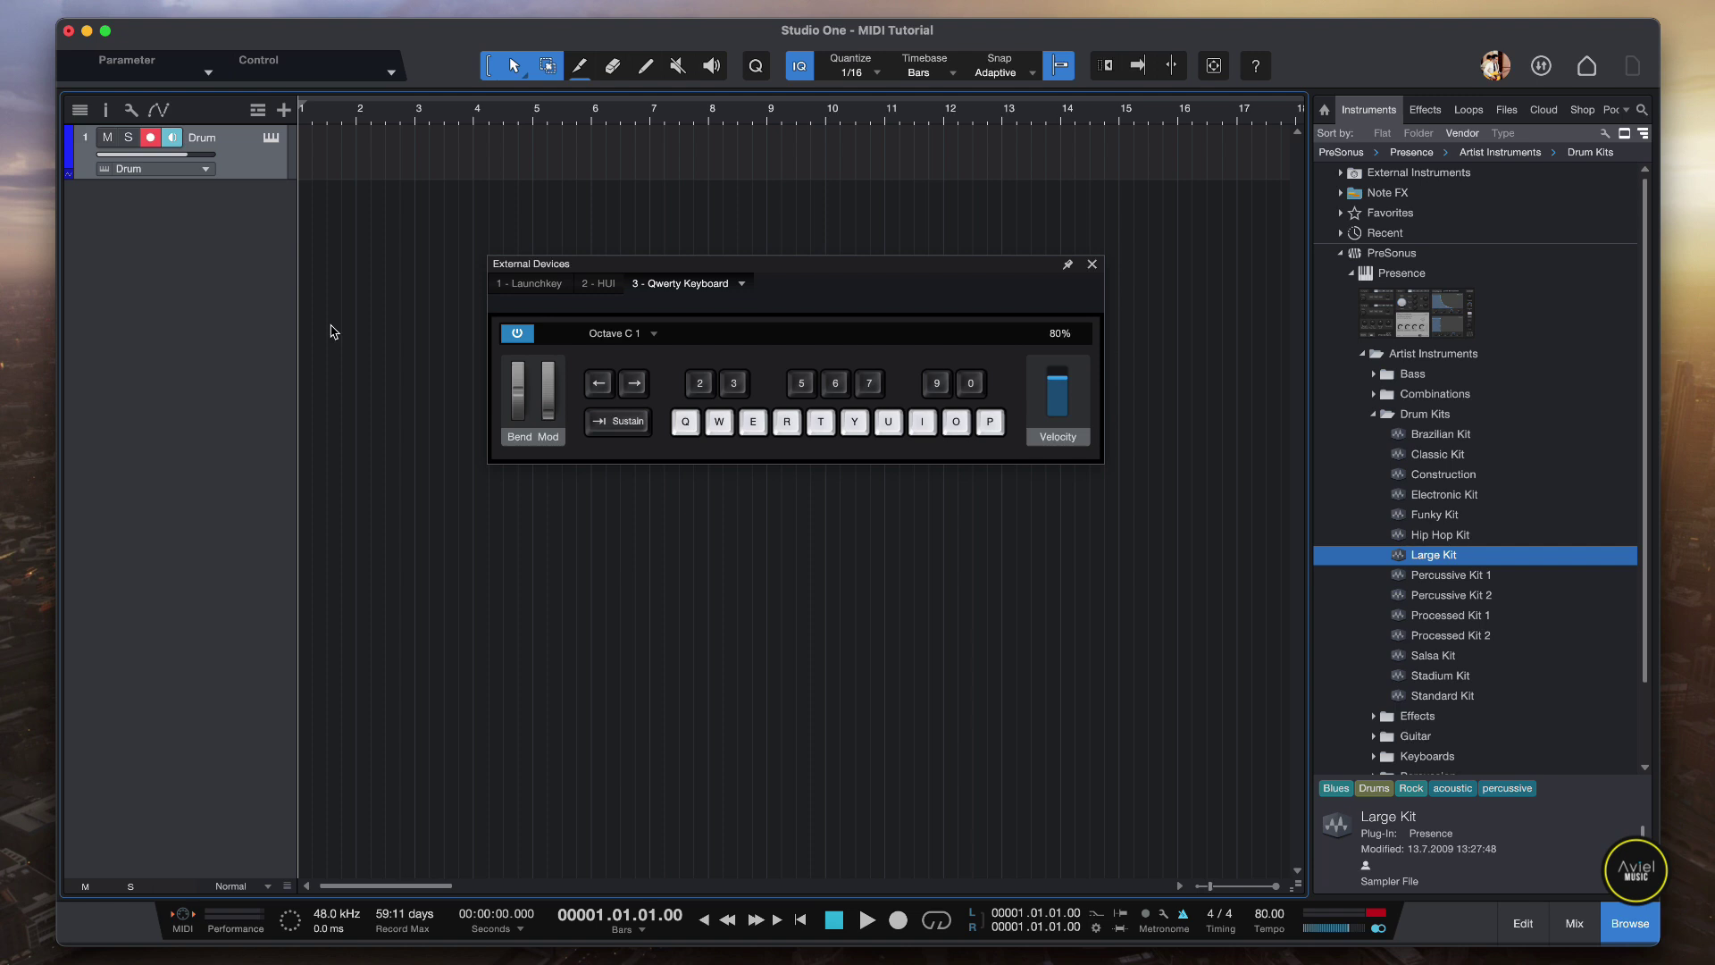
pyautogui.click(899, 920)
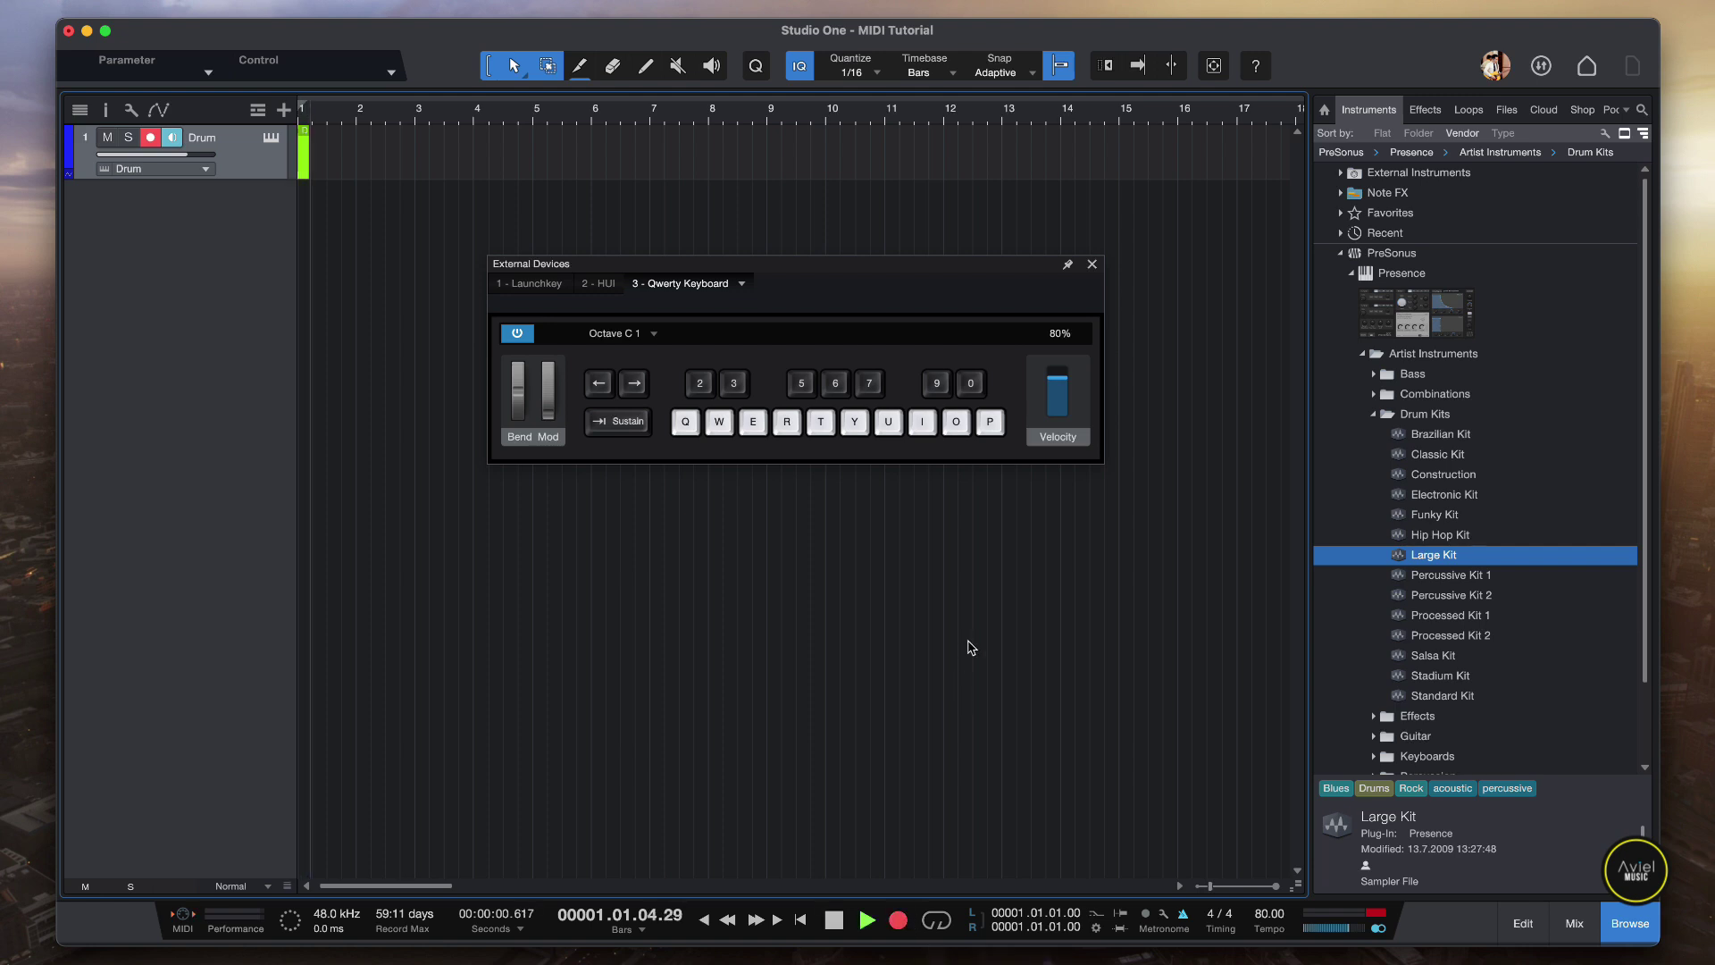
pyautogui.press('q')
pyautogui.press('q')
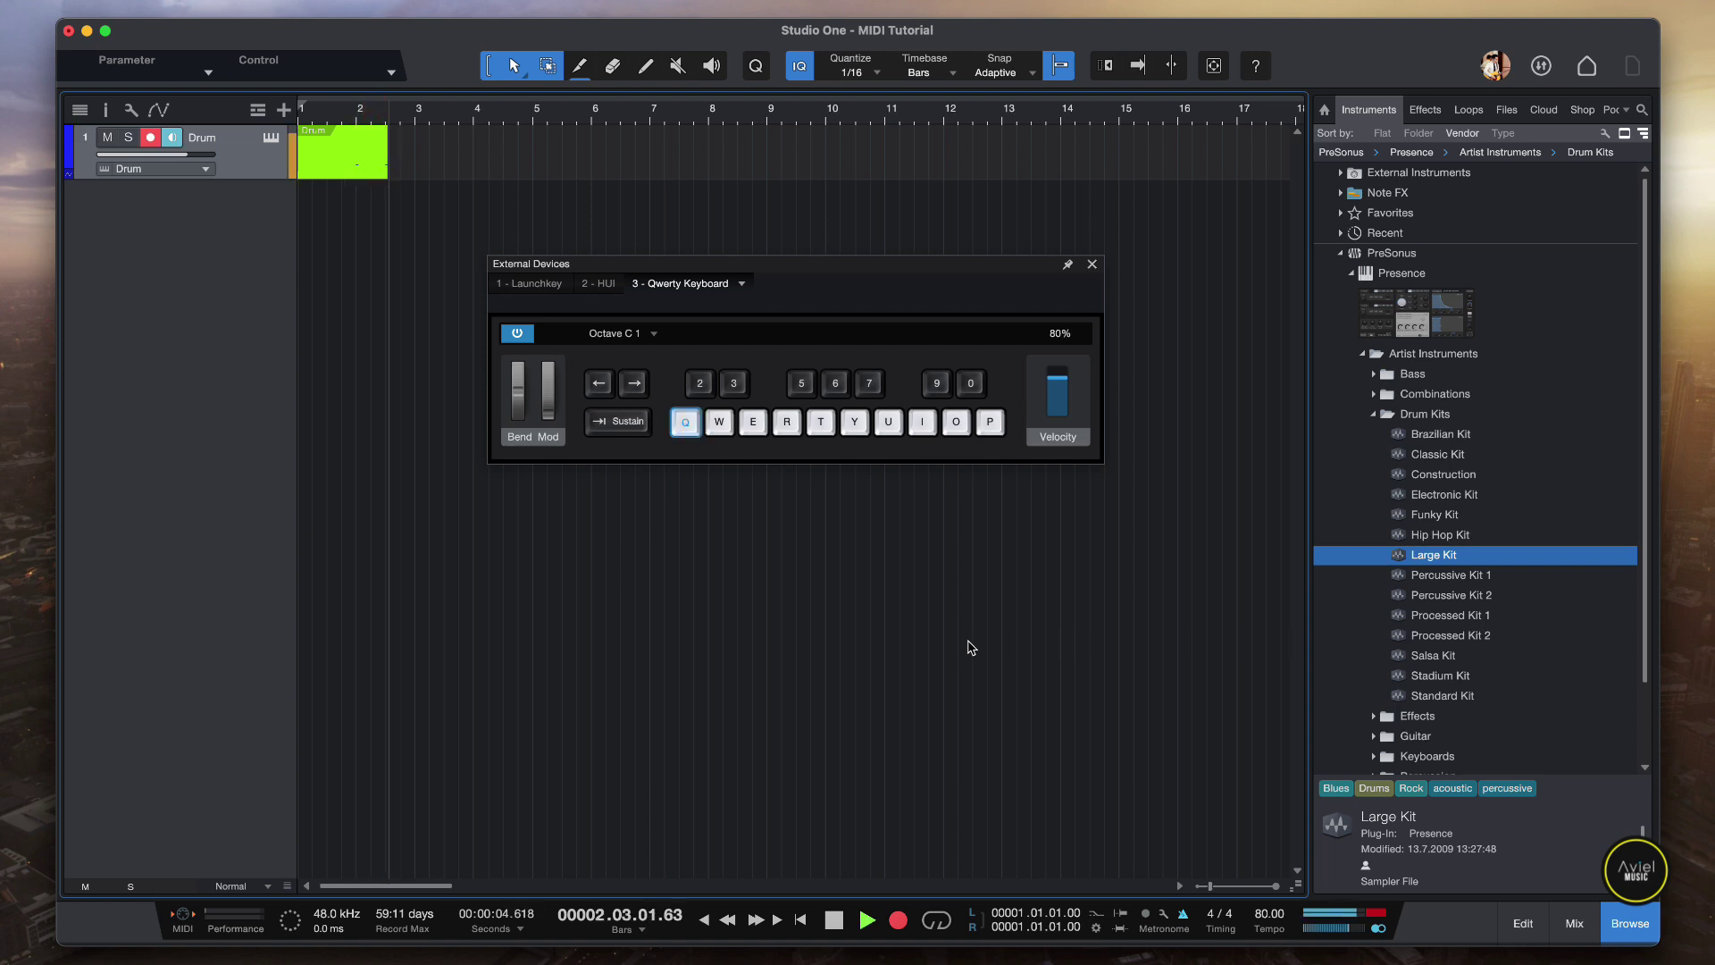
pyautogui.press('q')
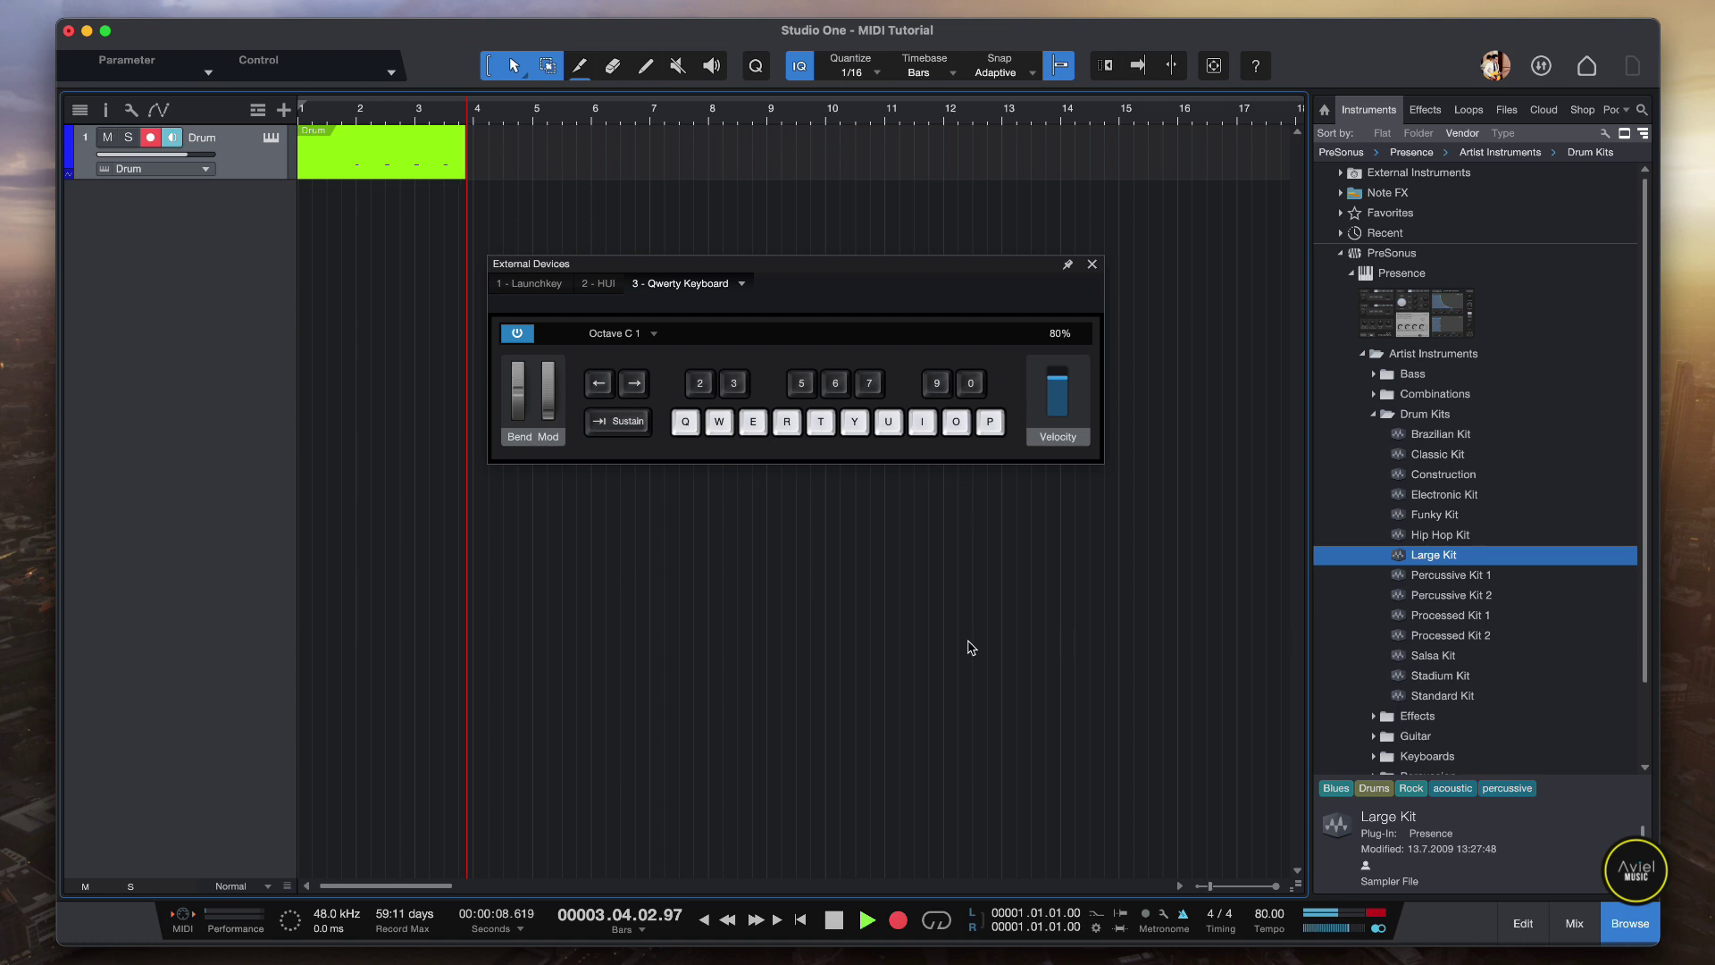
pyautogui.press('space')
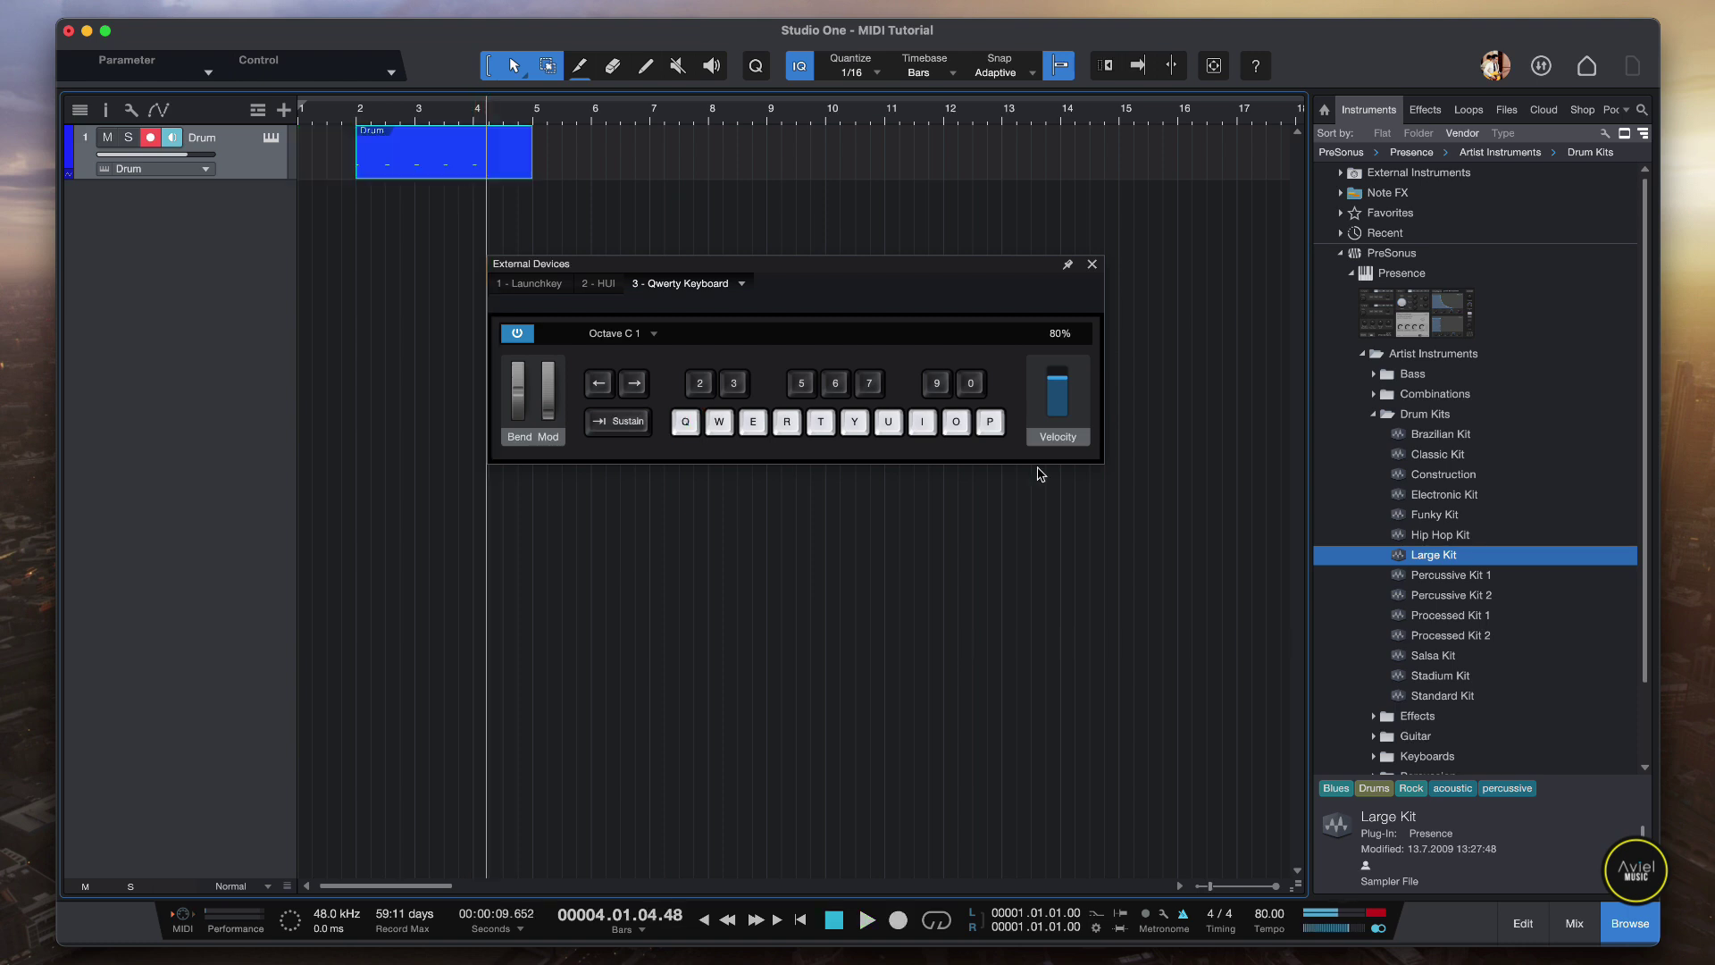
# - Open the recorded Drum part in the note editor and lengthen its first C 1 note to end at 2.1.2 with the Arrow tool
pyautogui.doubleClick(390, 159)
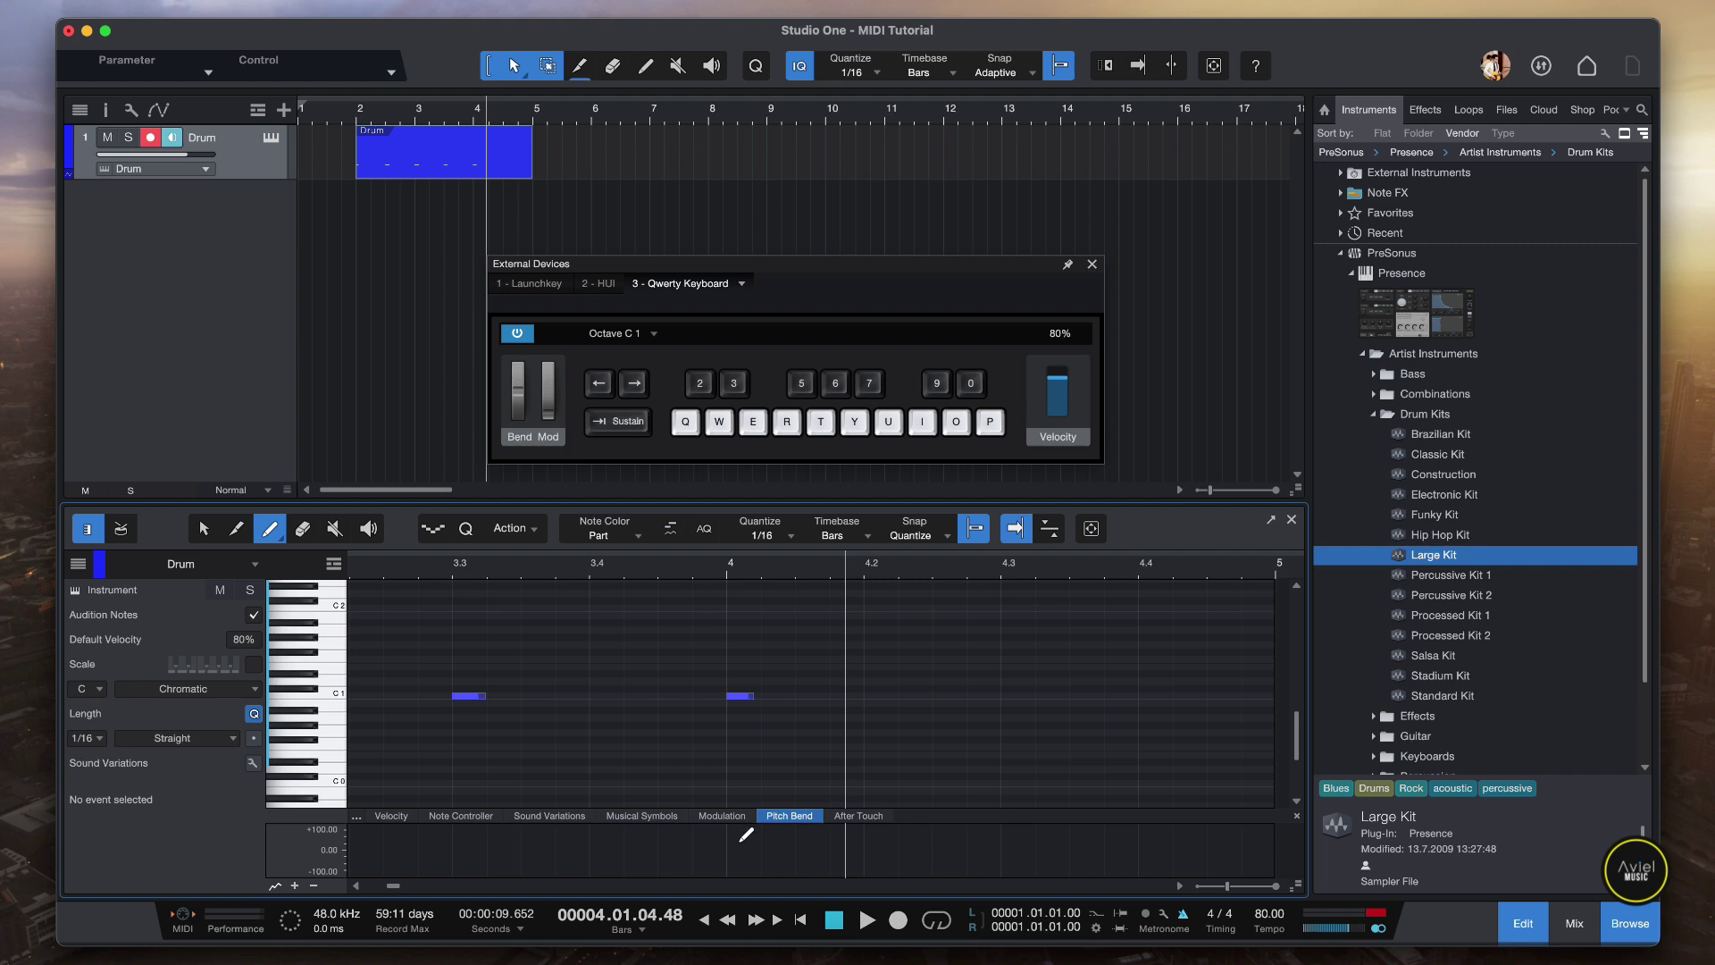
pyautogui.click(200, 529)
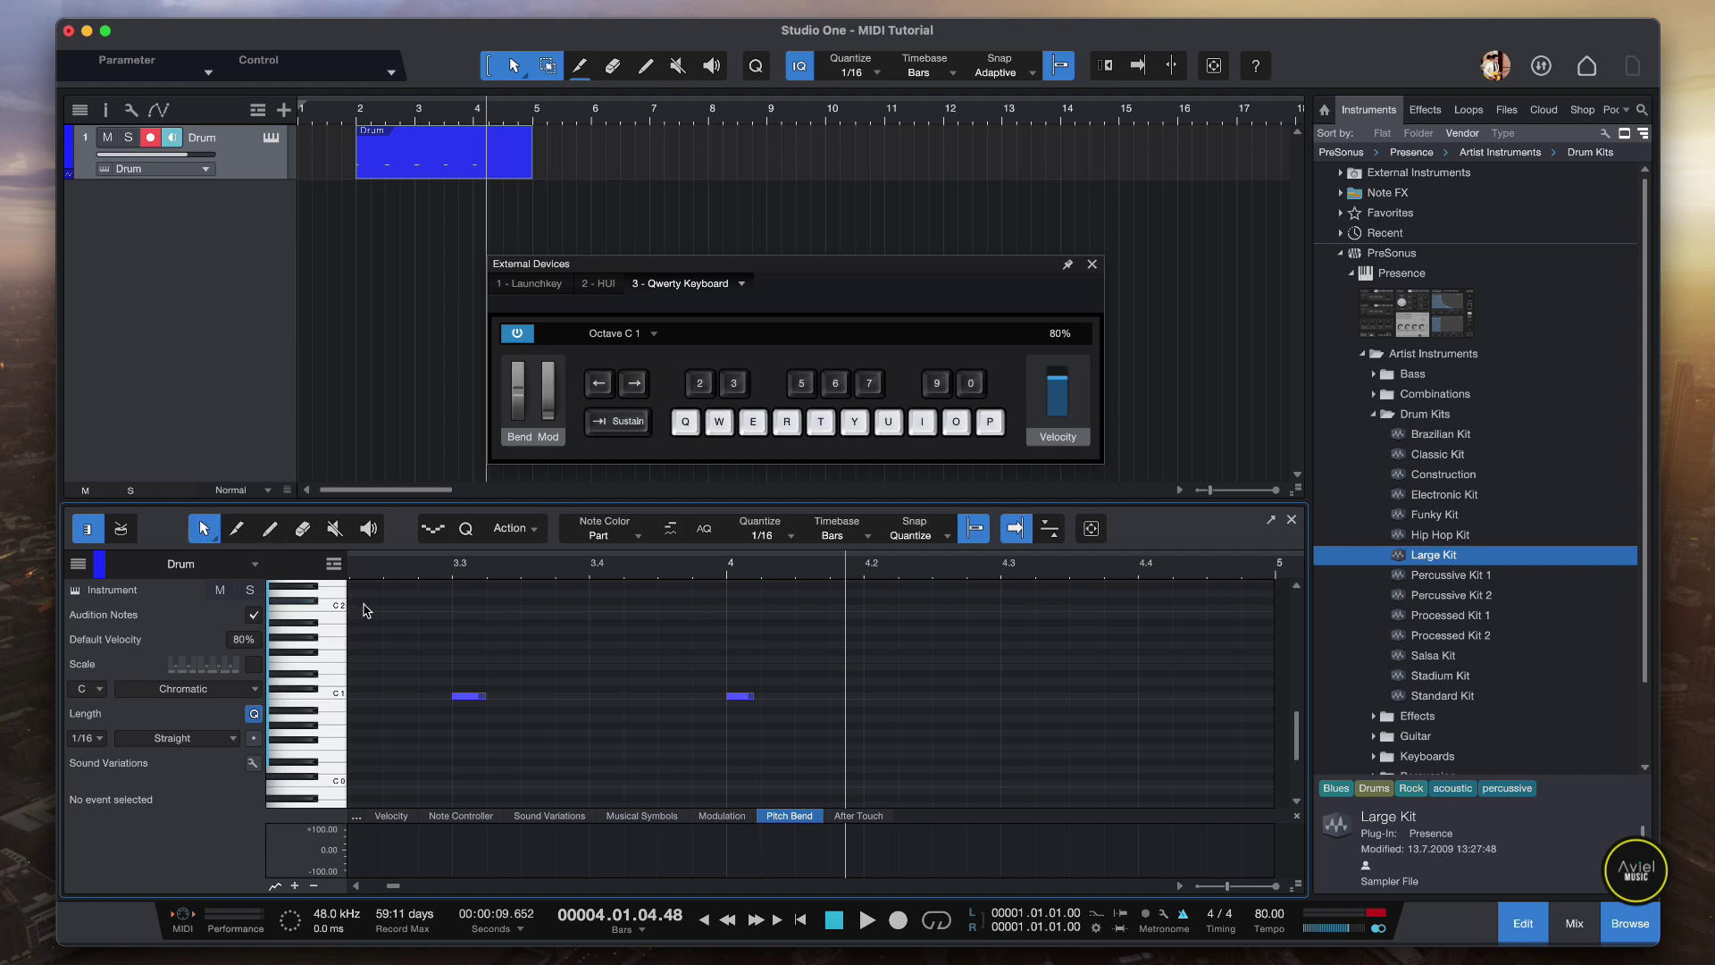
pyautogui.hscroll(-5, 471, 722)
pyautogui.hscroll(-5, 471, 719)
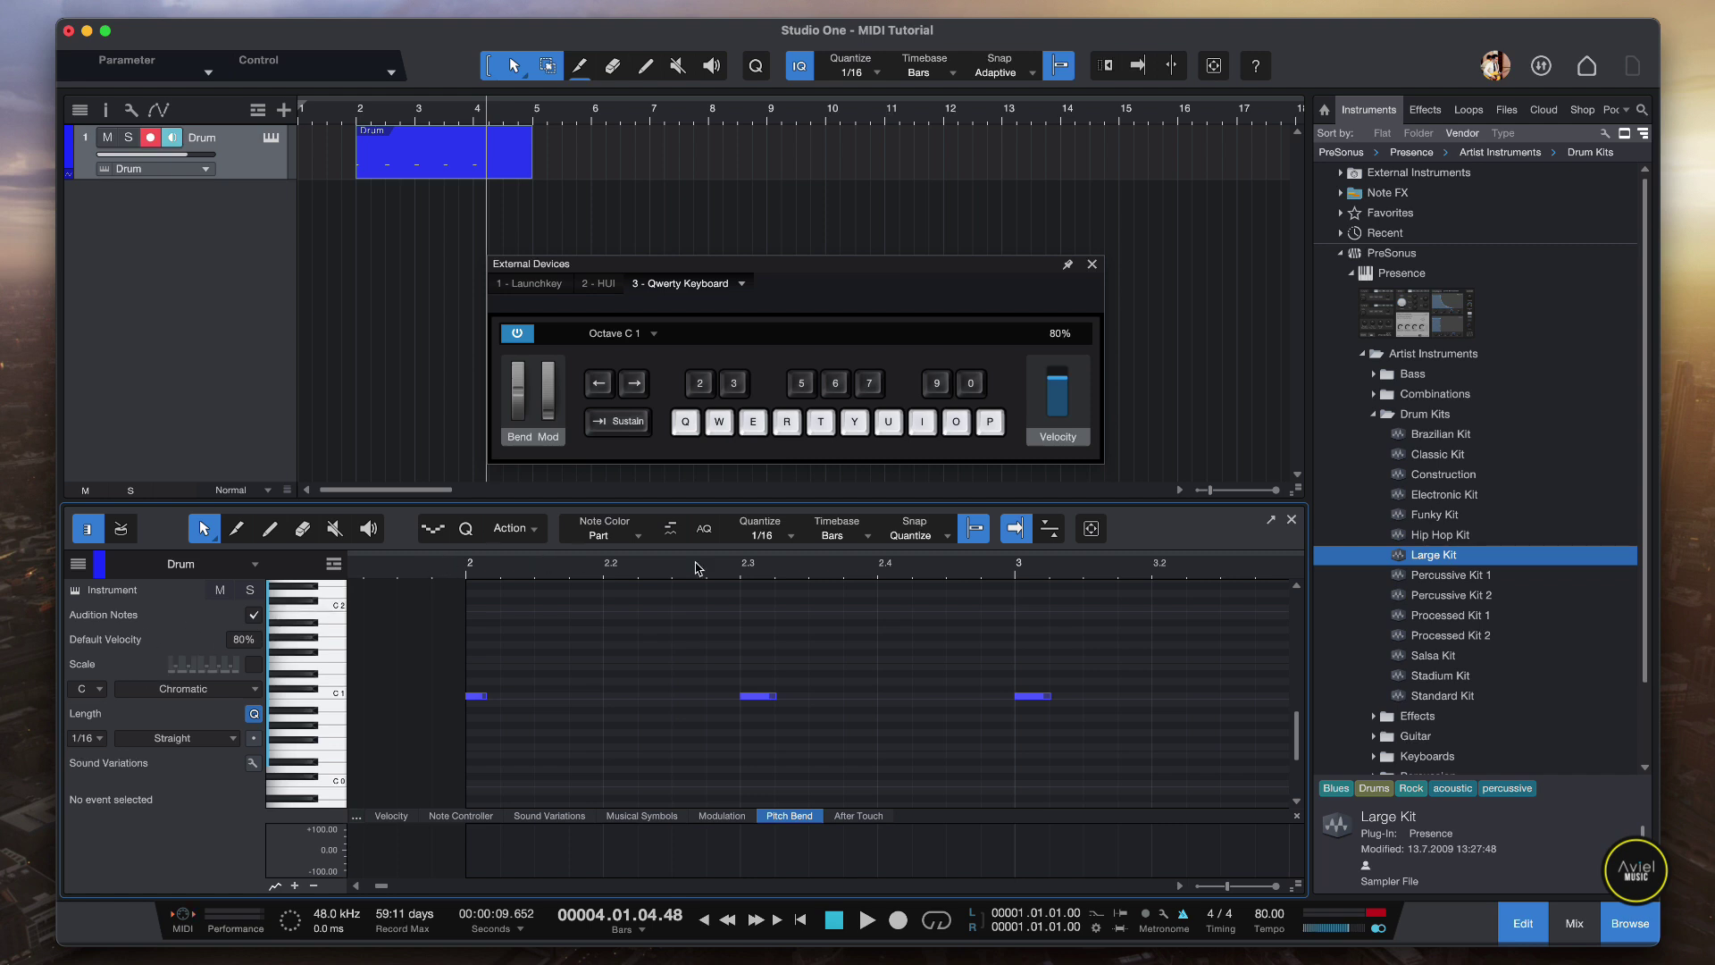
pyautogui.moveTo(486, 695); pyautogui.dragTo(501, 696)
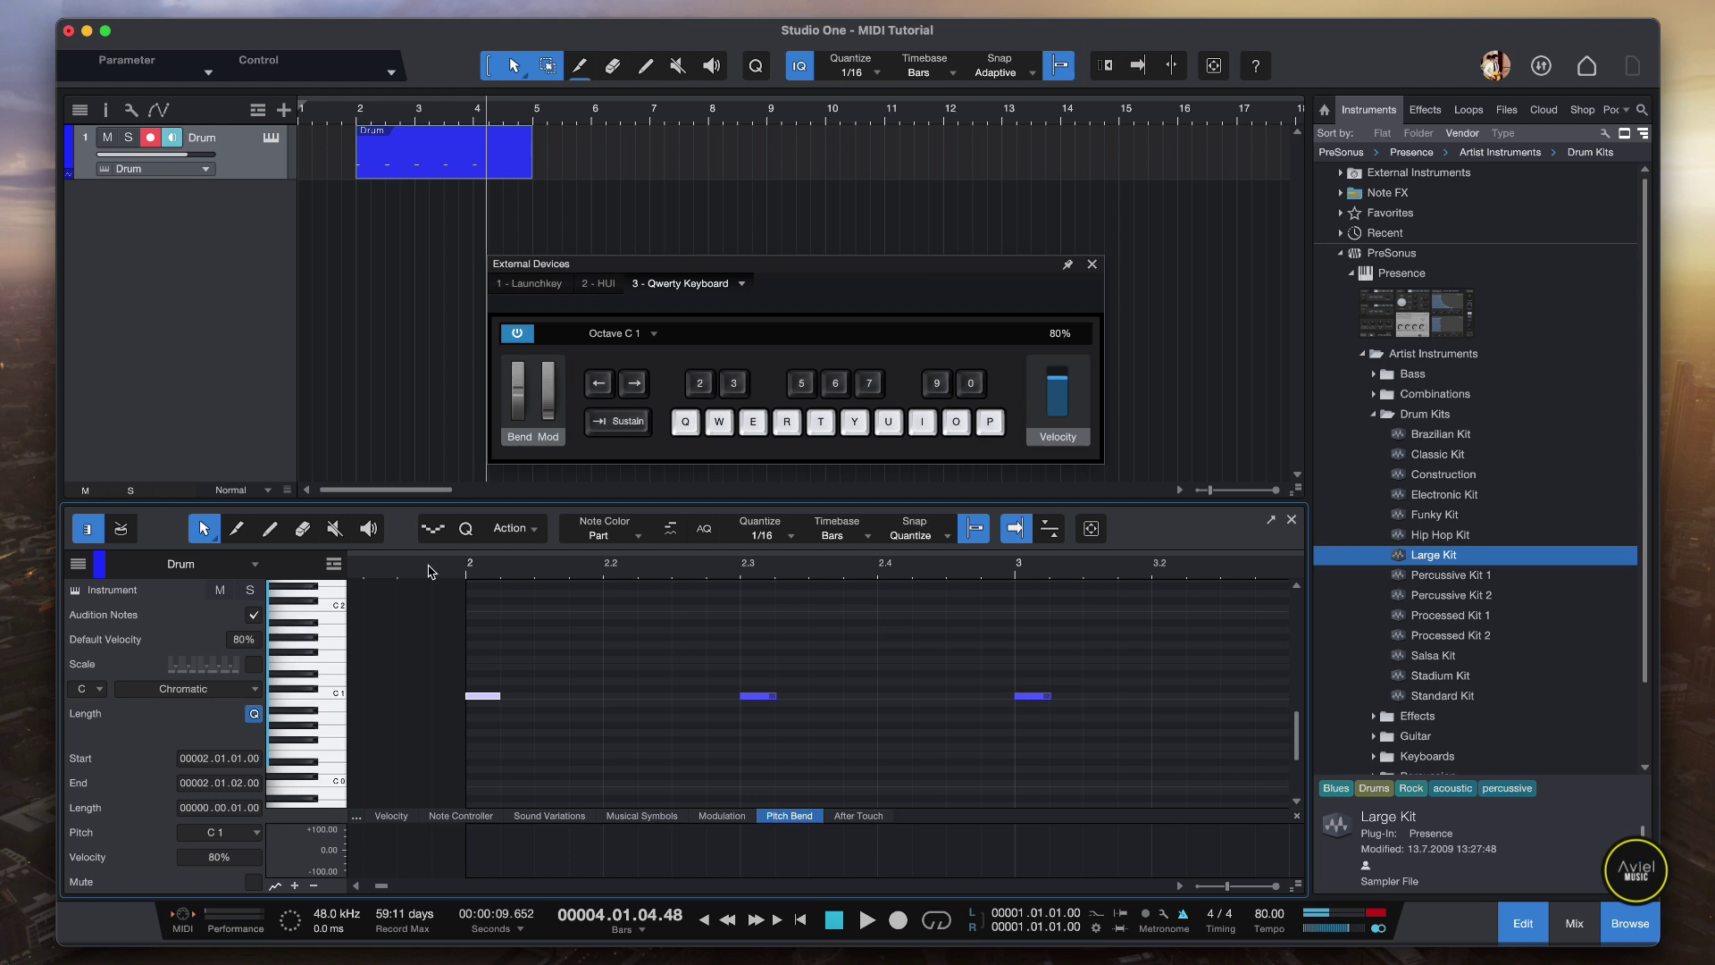
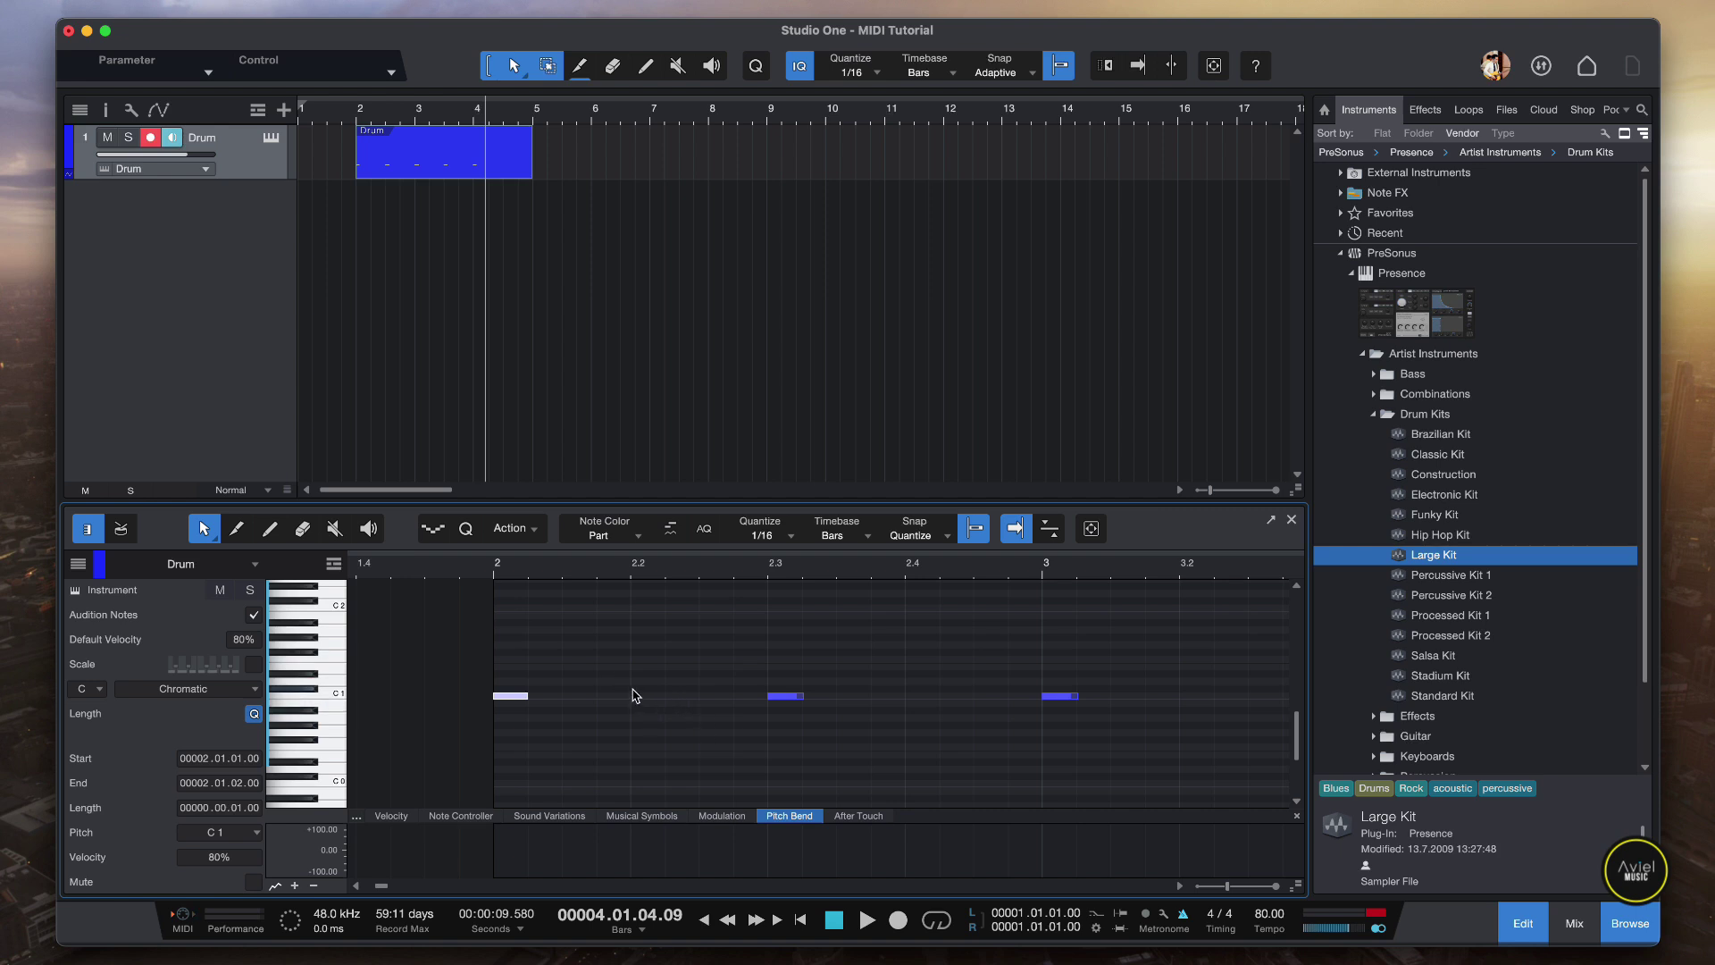
# - Add a 1/16 note at 2.2 in the Drum part and move it up to D 1
pyautogui.click(634, 695)
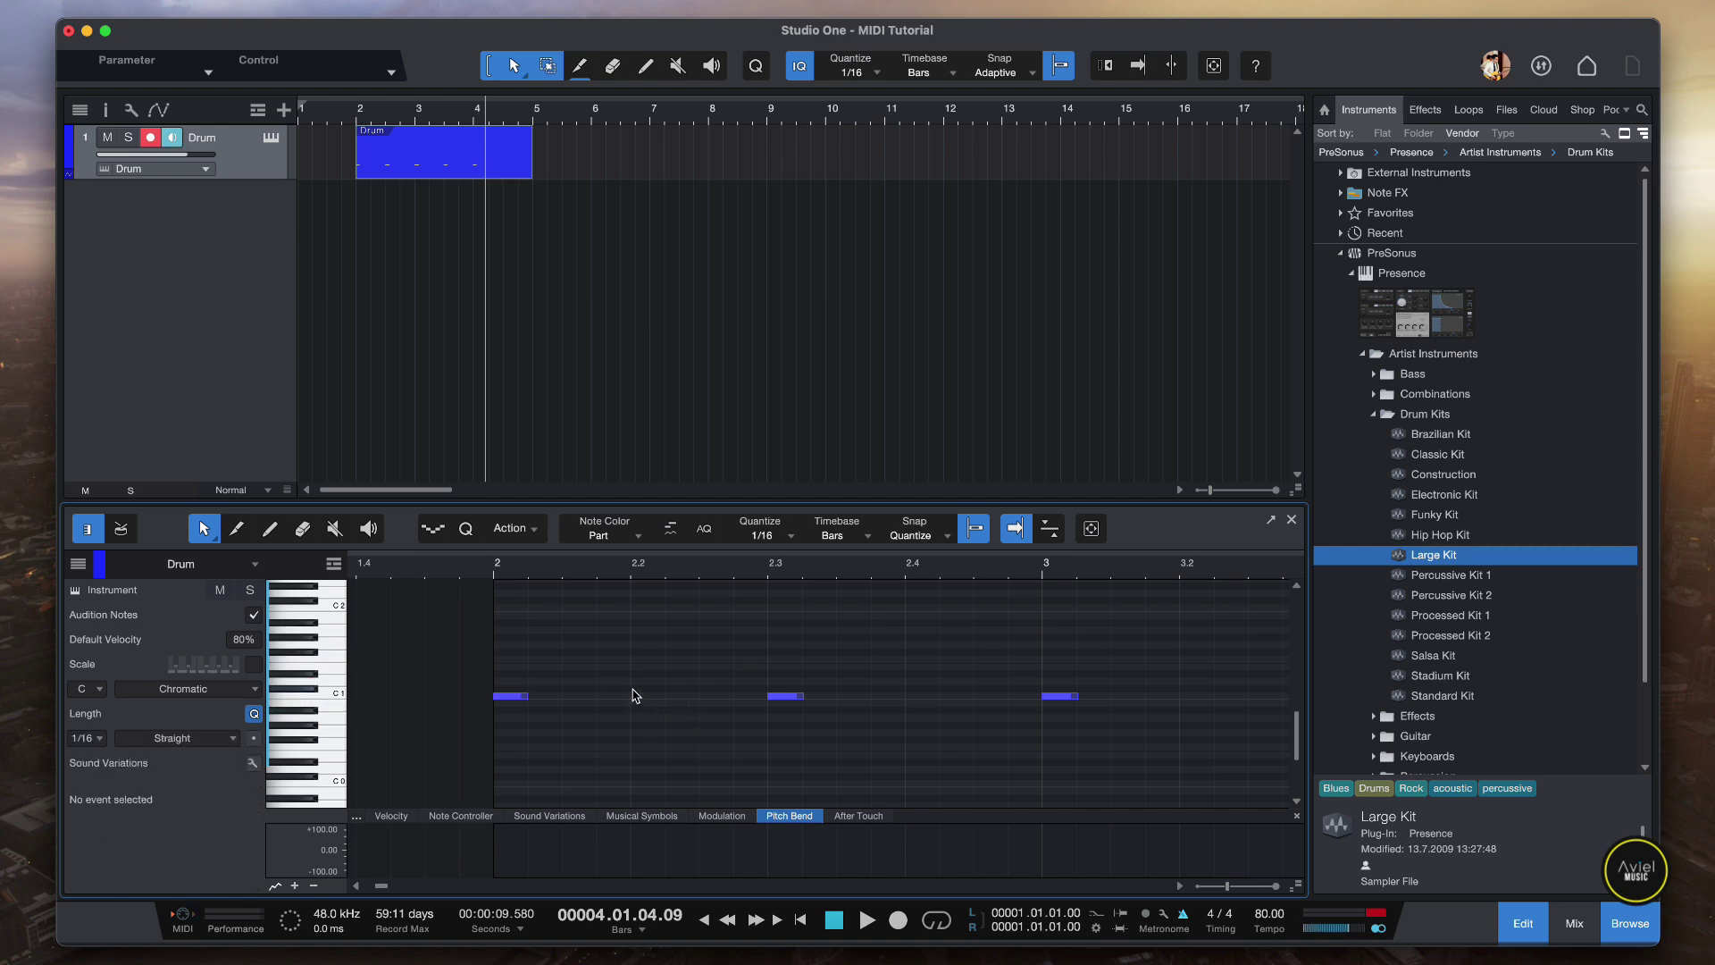
pyautogui.doubleClick(637, 690)
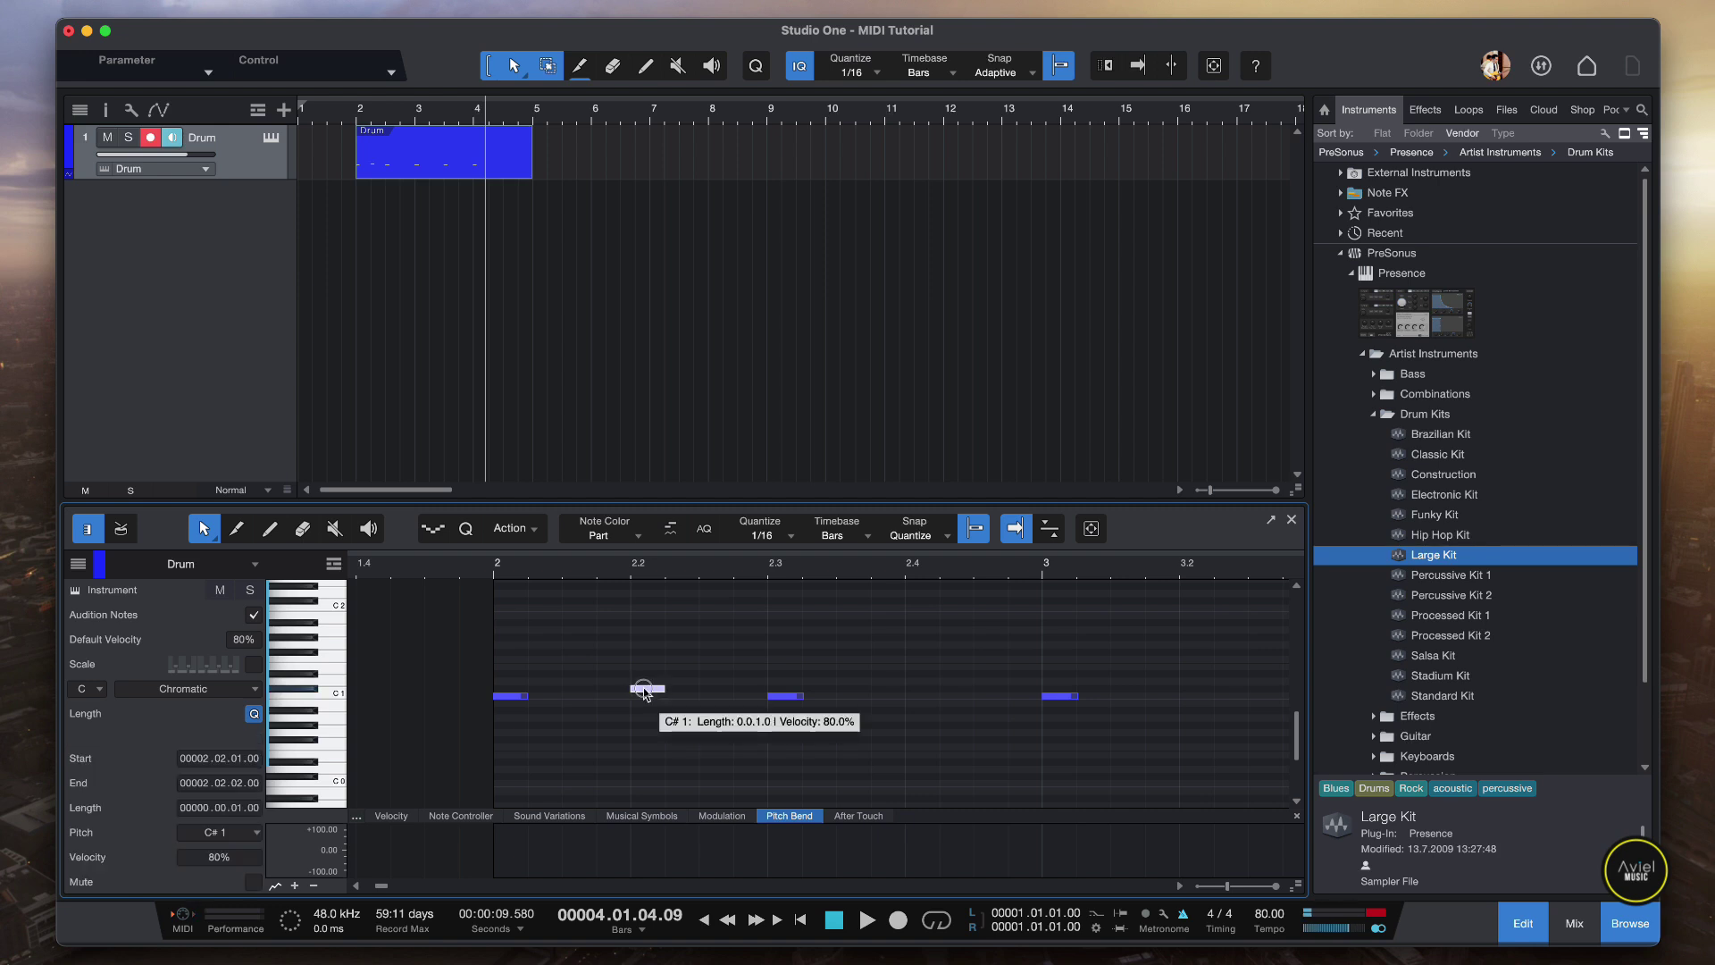
pyautogui.moveTo(645, 693)
pyautogui.mouseDown()
pyautogui.moveTo(650, 658)
pyautogui.moveTo(655, 685)
pyautogui.mouseUp()
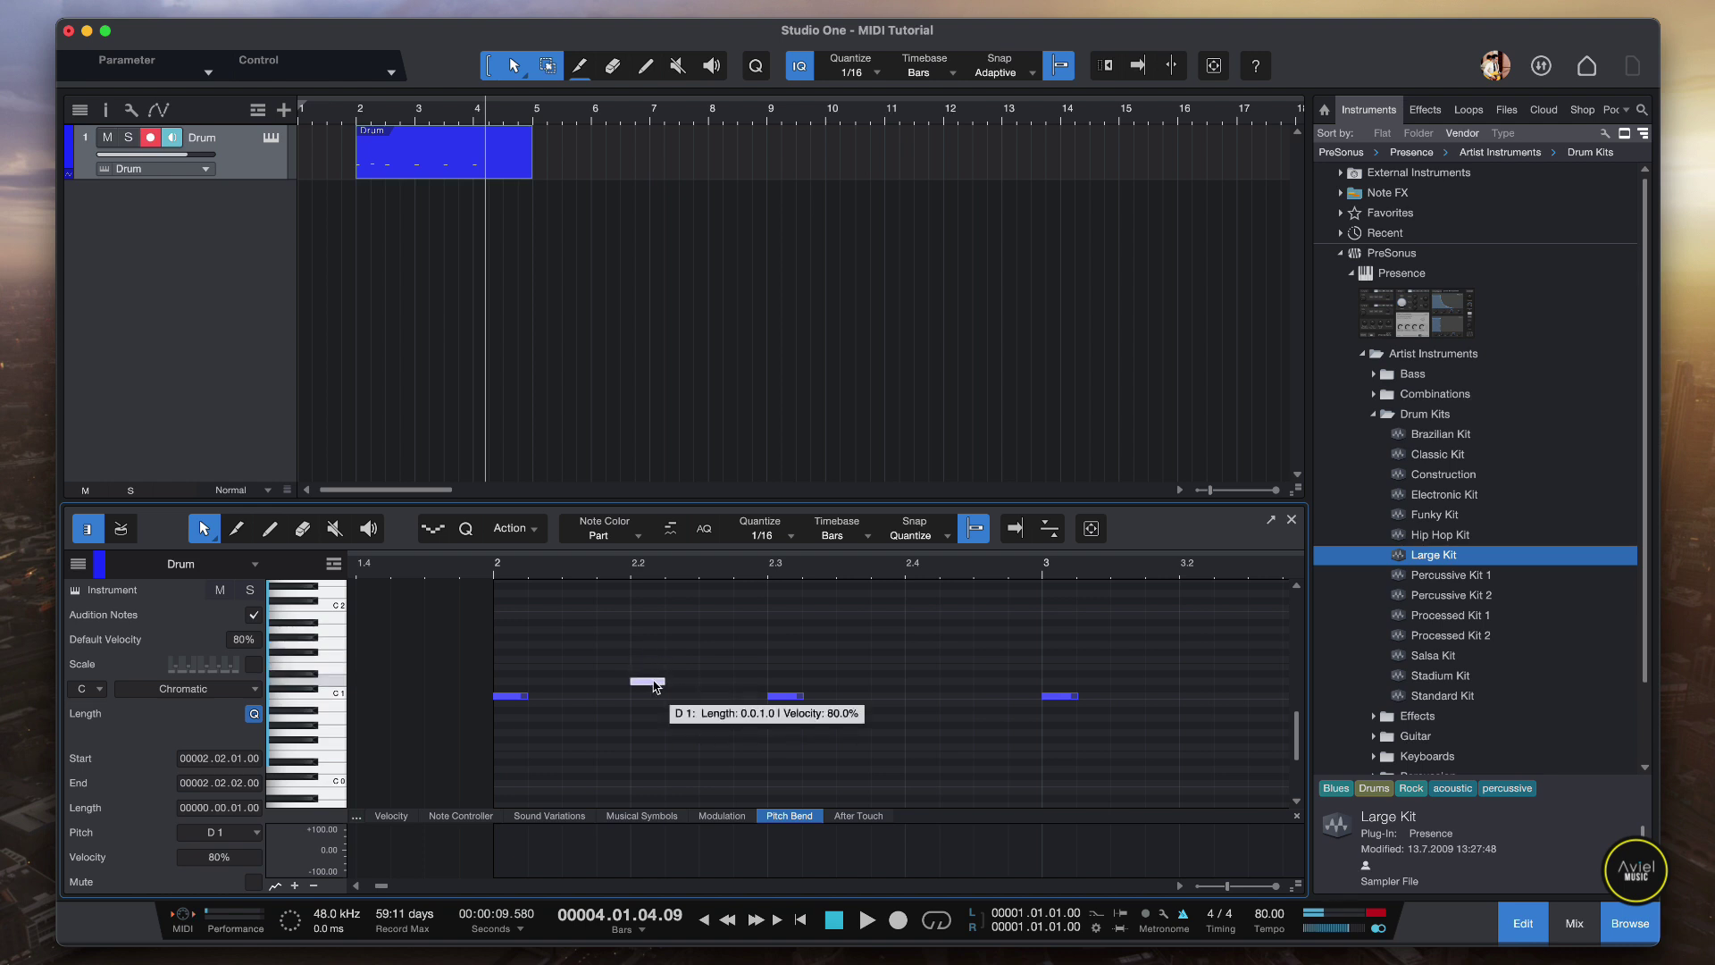
# - Play back the Drum part from just before bar 2 to hear the added D 1 note at 2.2
pyautogui.click(407, 570)
pyautogui.press('space')
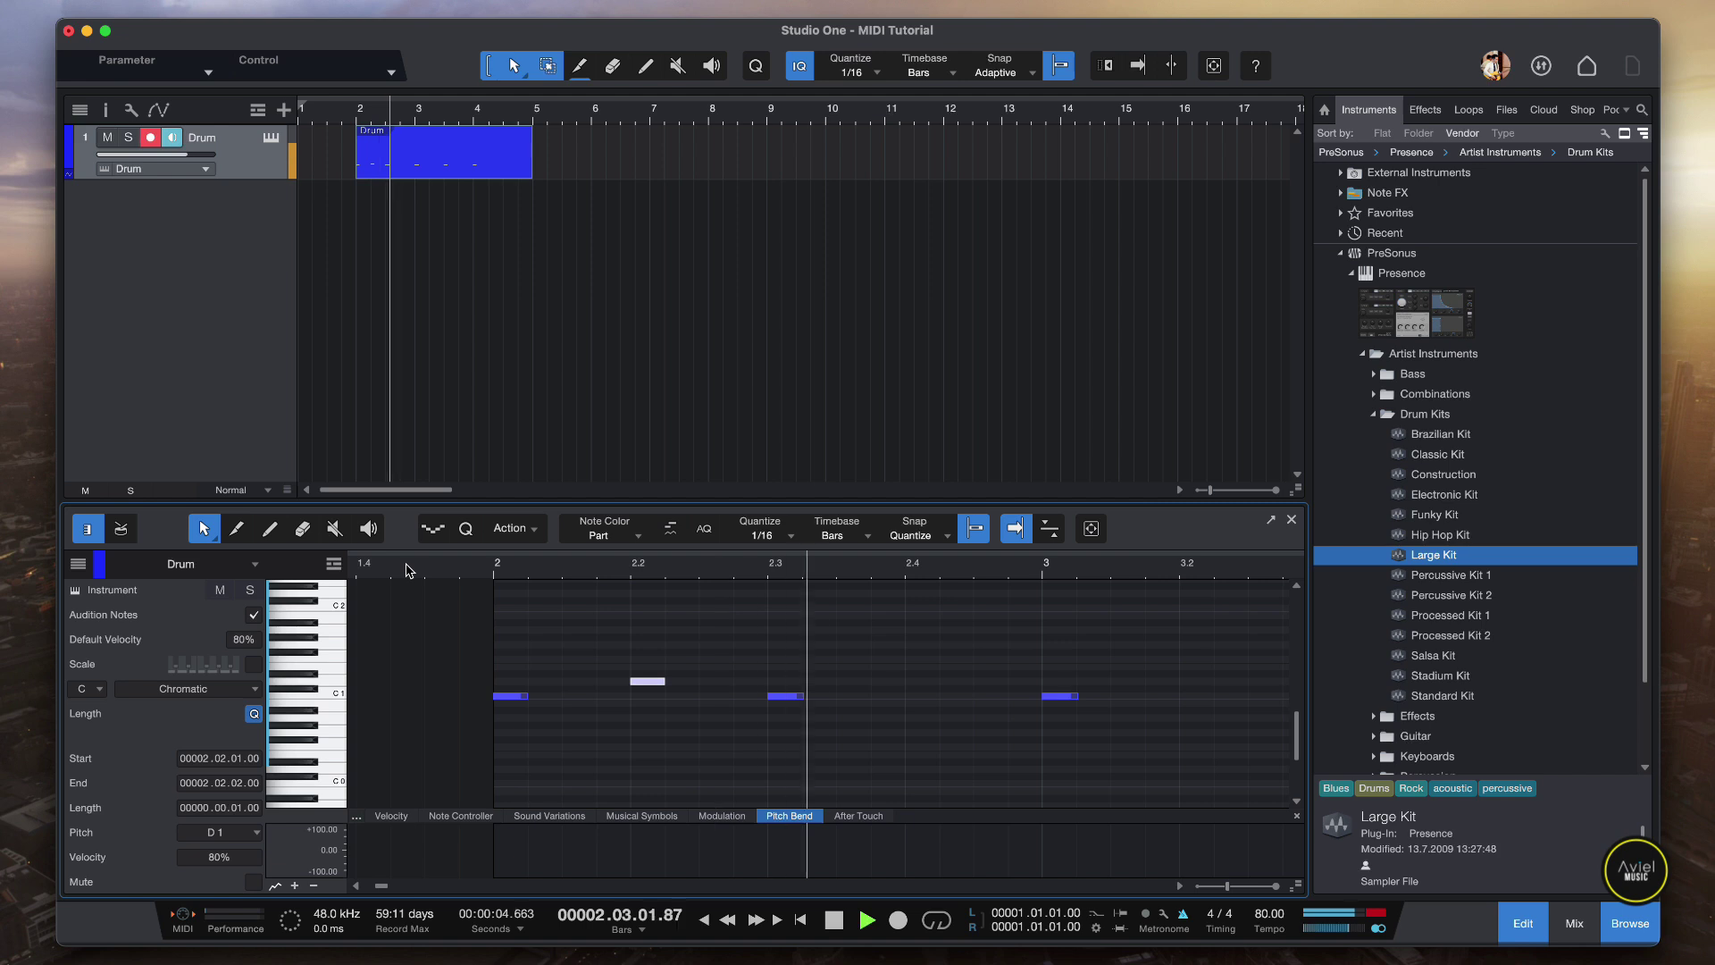
pyautogui.press('space')
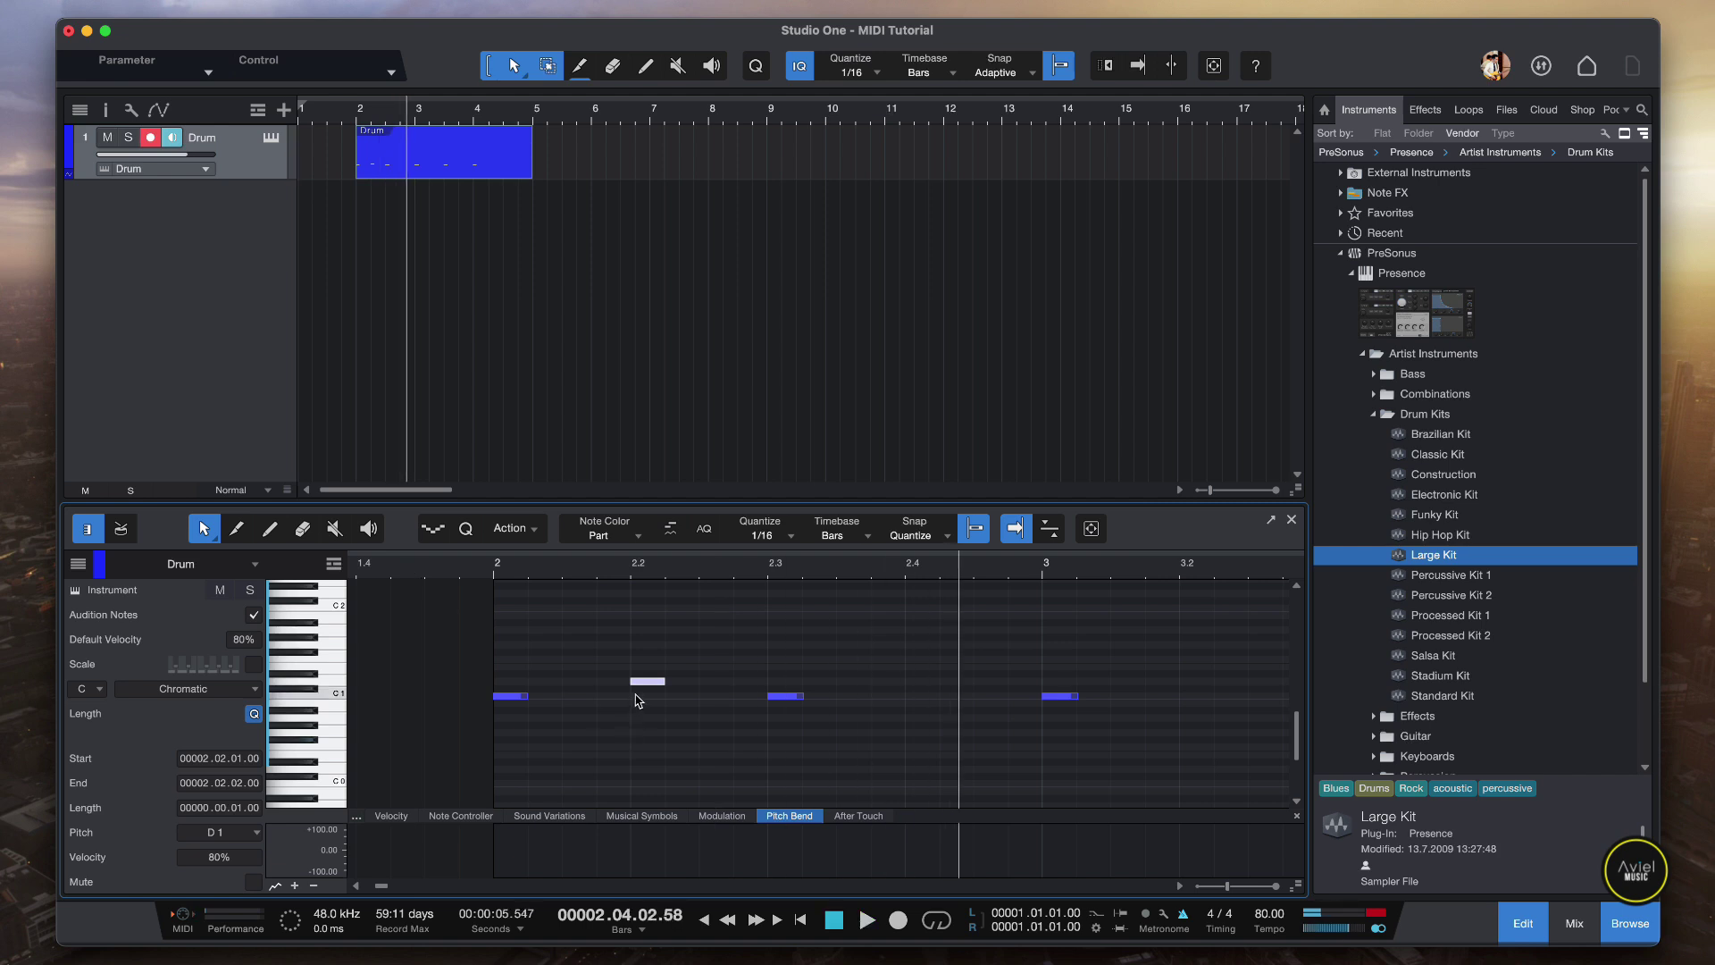
# - Draw a 1/16 D 1 note at 2.4 with the Paint tool, trying out erasing and redrawing it, and return to the Arrow tool
pyautogui.moveTo(648, 690)
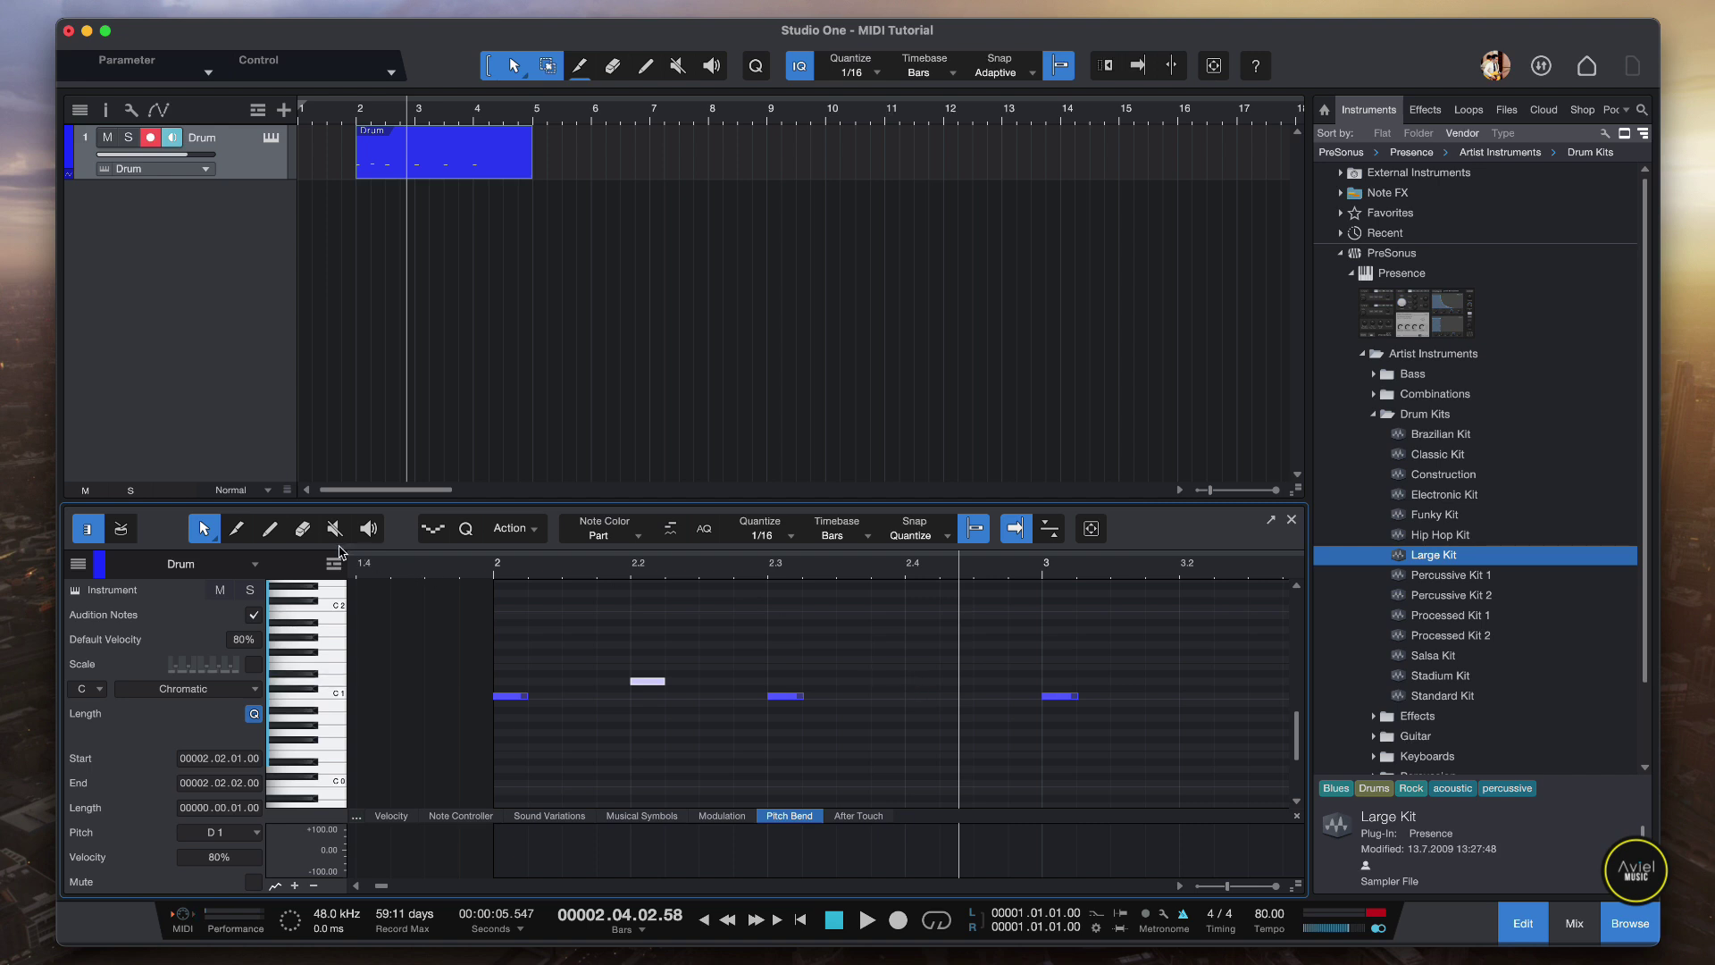
pyautogui.click(277, 538)
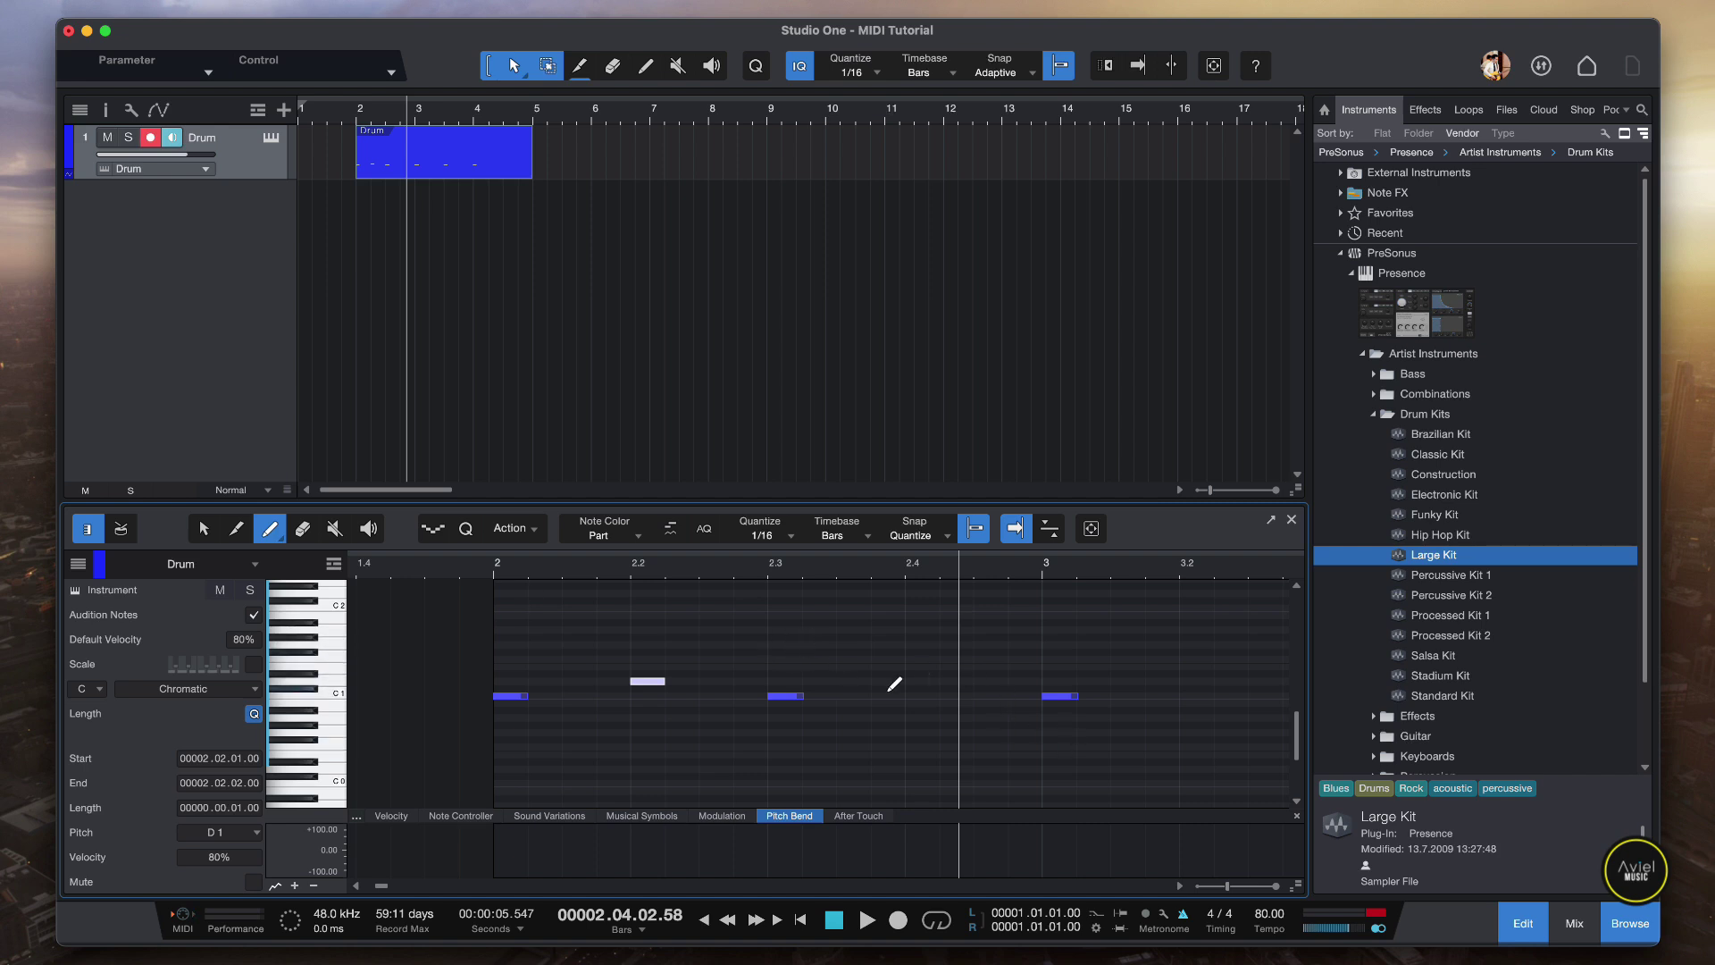
pyautogui.click(916, 679)
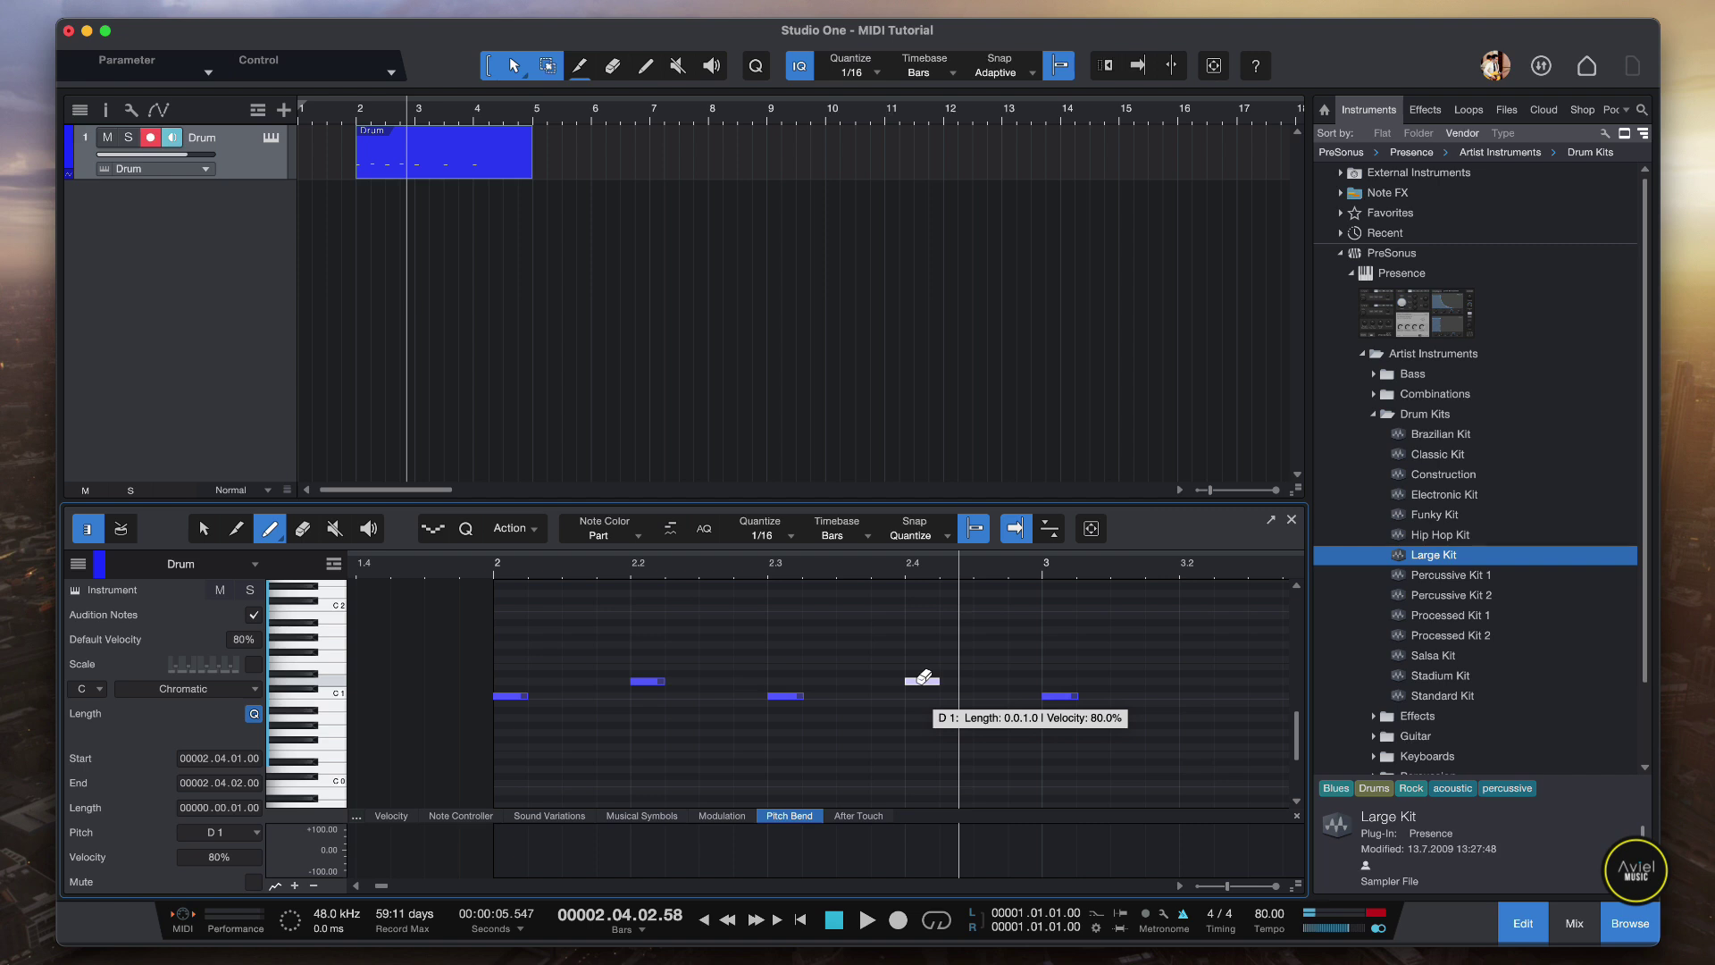
pyautogui.click(925, 679)
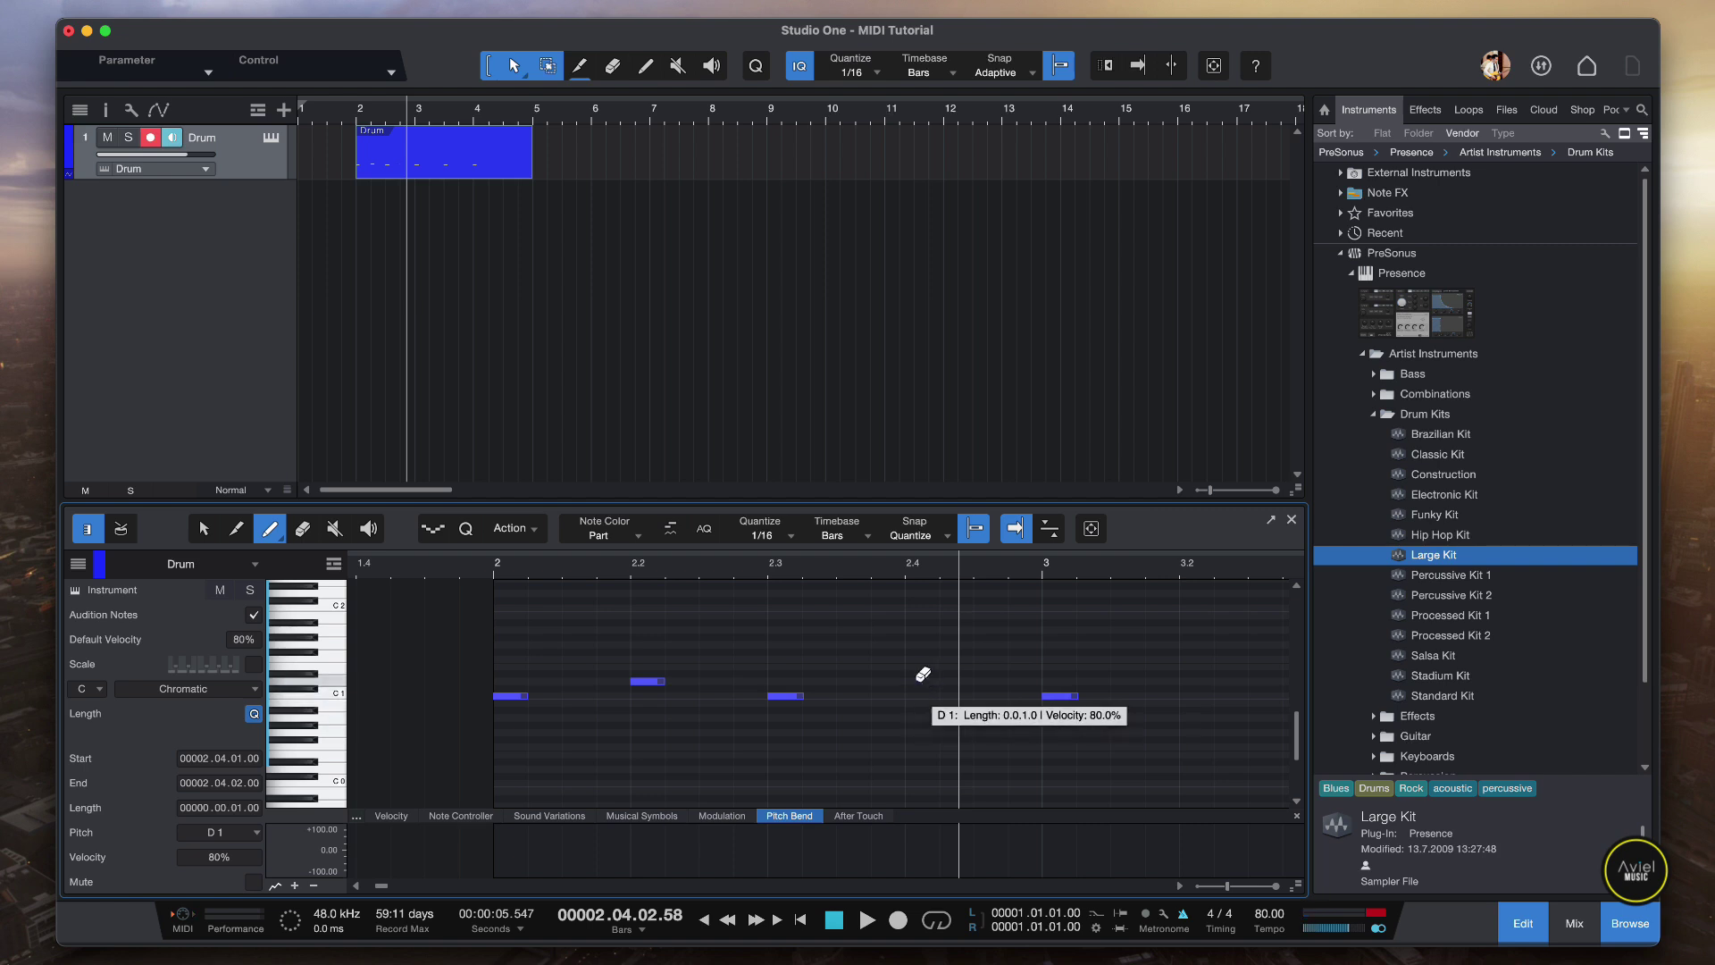
pyautogui.click(908, 681)
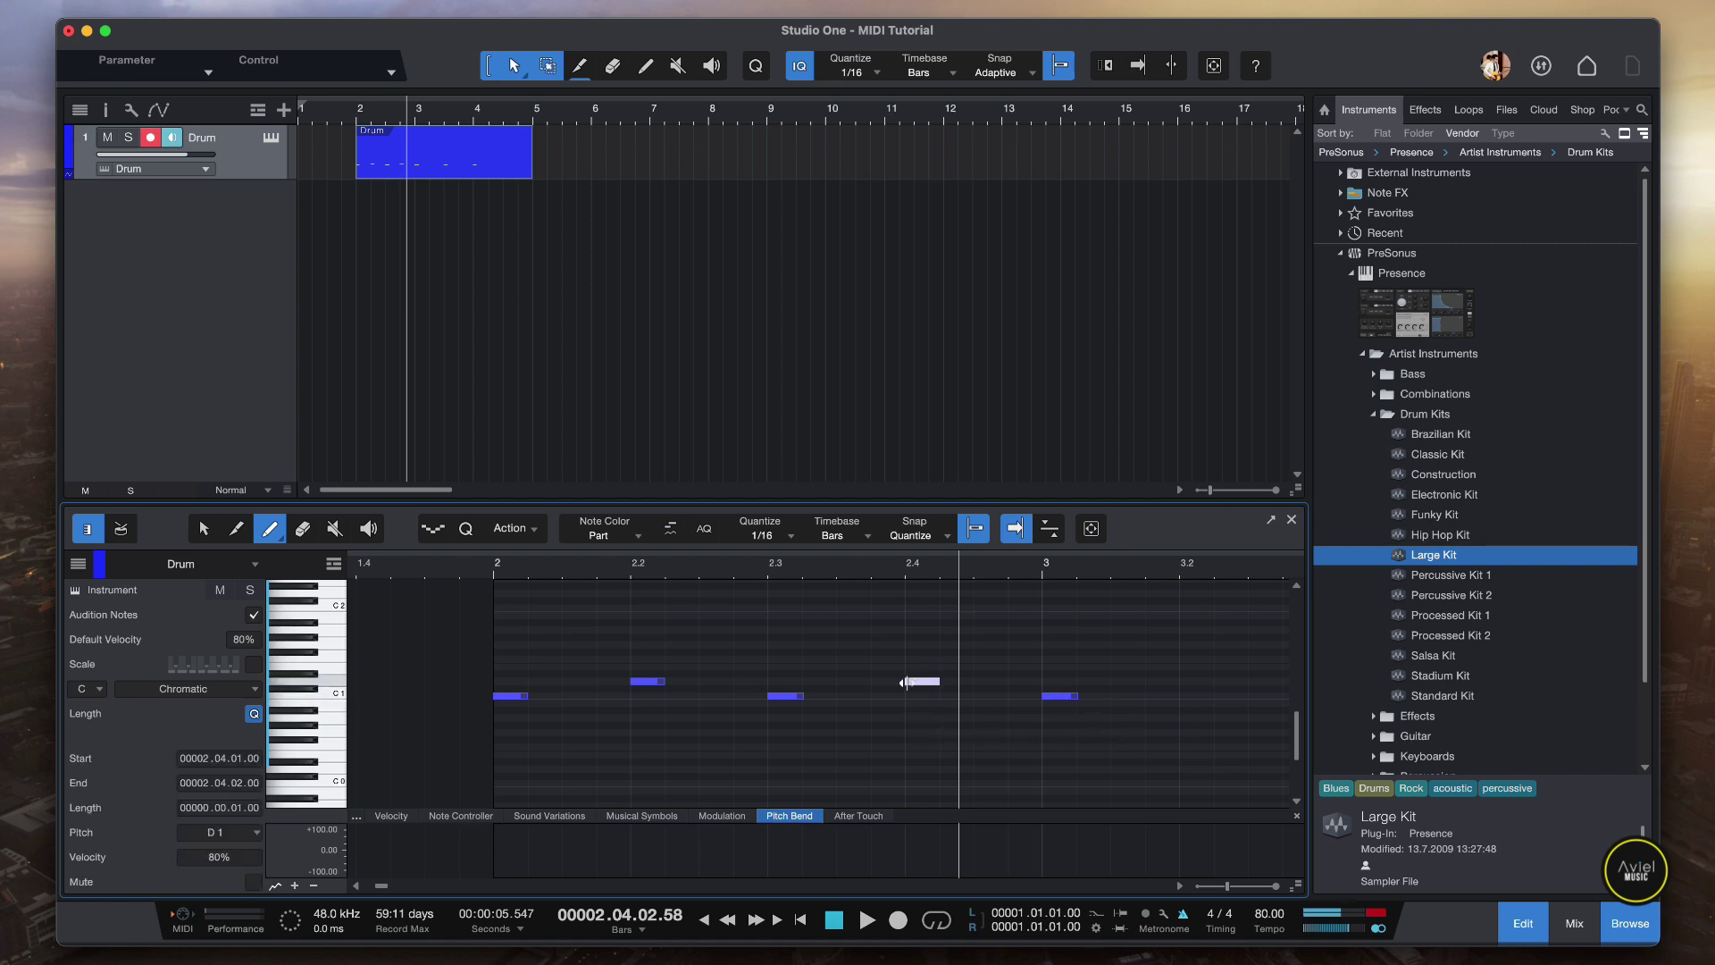
pyautogui.click(907, 681)
pyautogui.click(909, 680)
pyautogui.click(202, 528)
# - Play back bar 2 of the Drum part from shortly before the bar to hear both D 1 notes
pyautogui.click(439, 570)
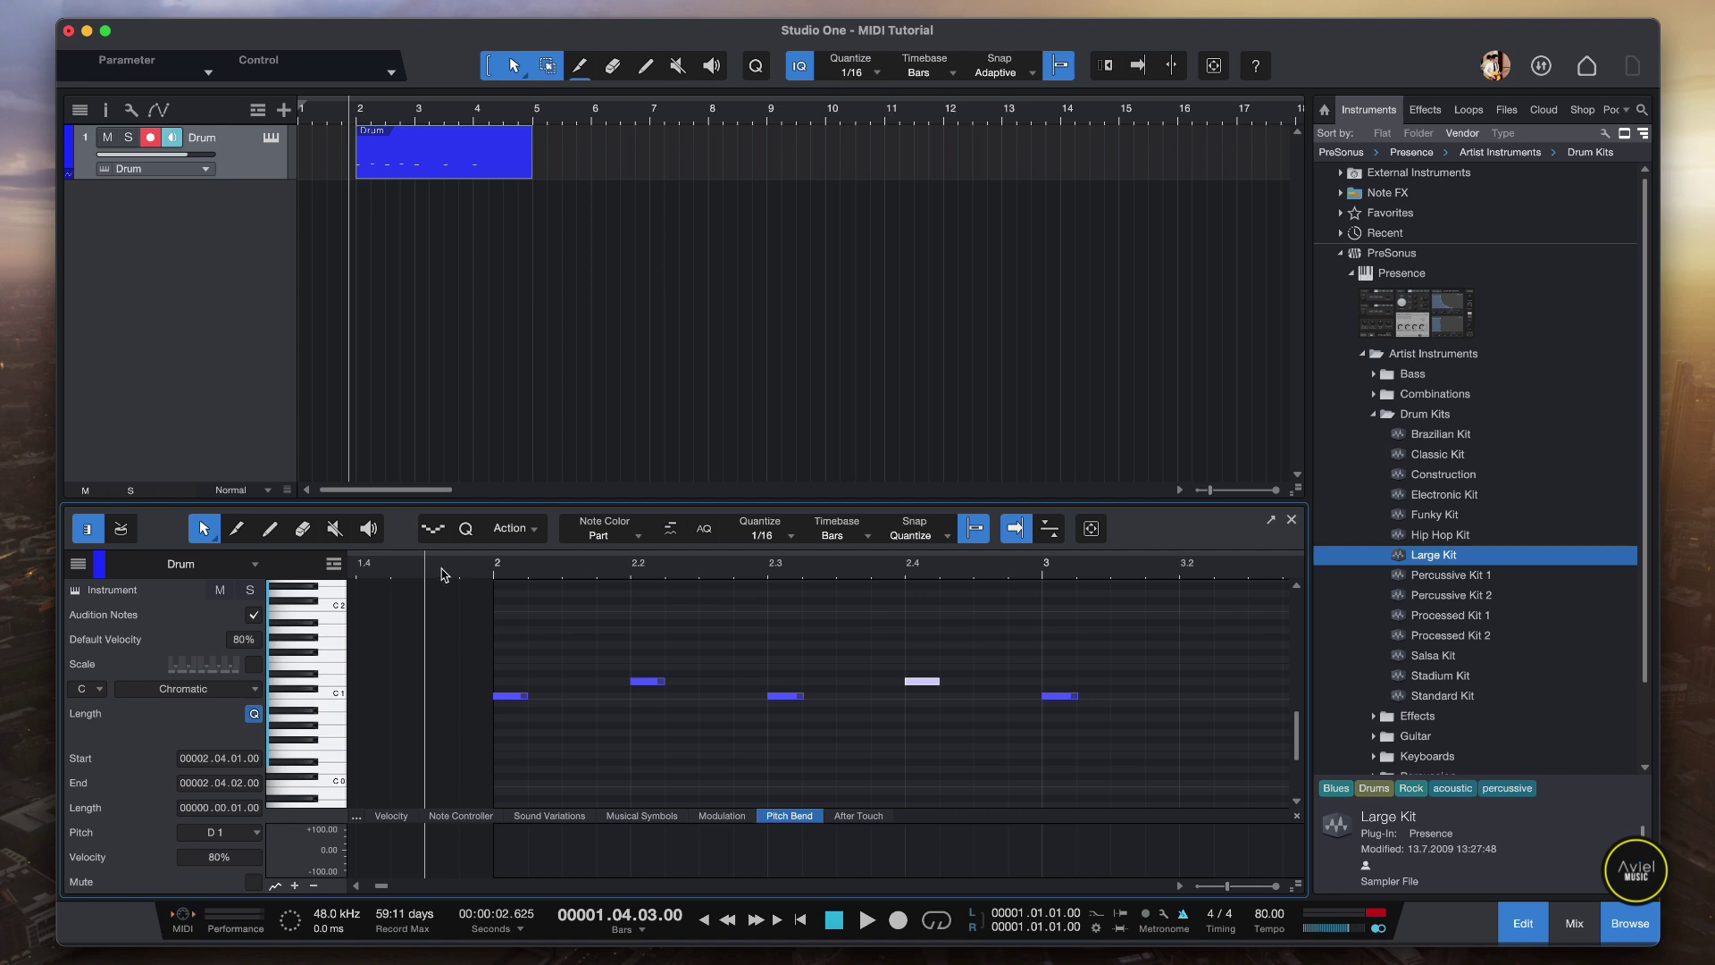
pyautogui.press('space')
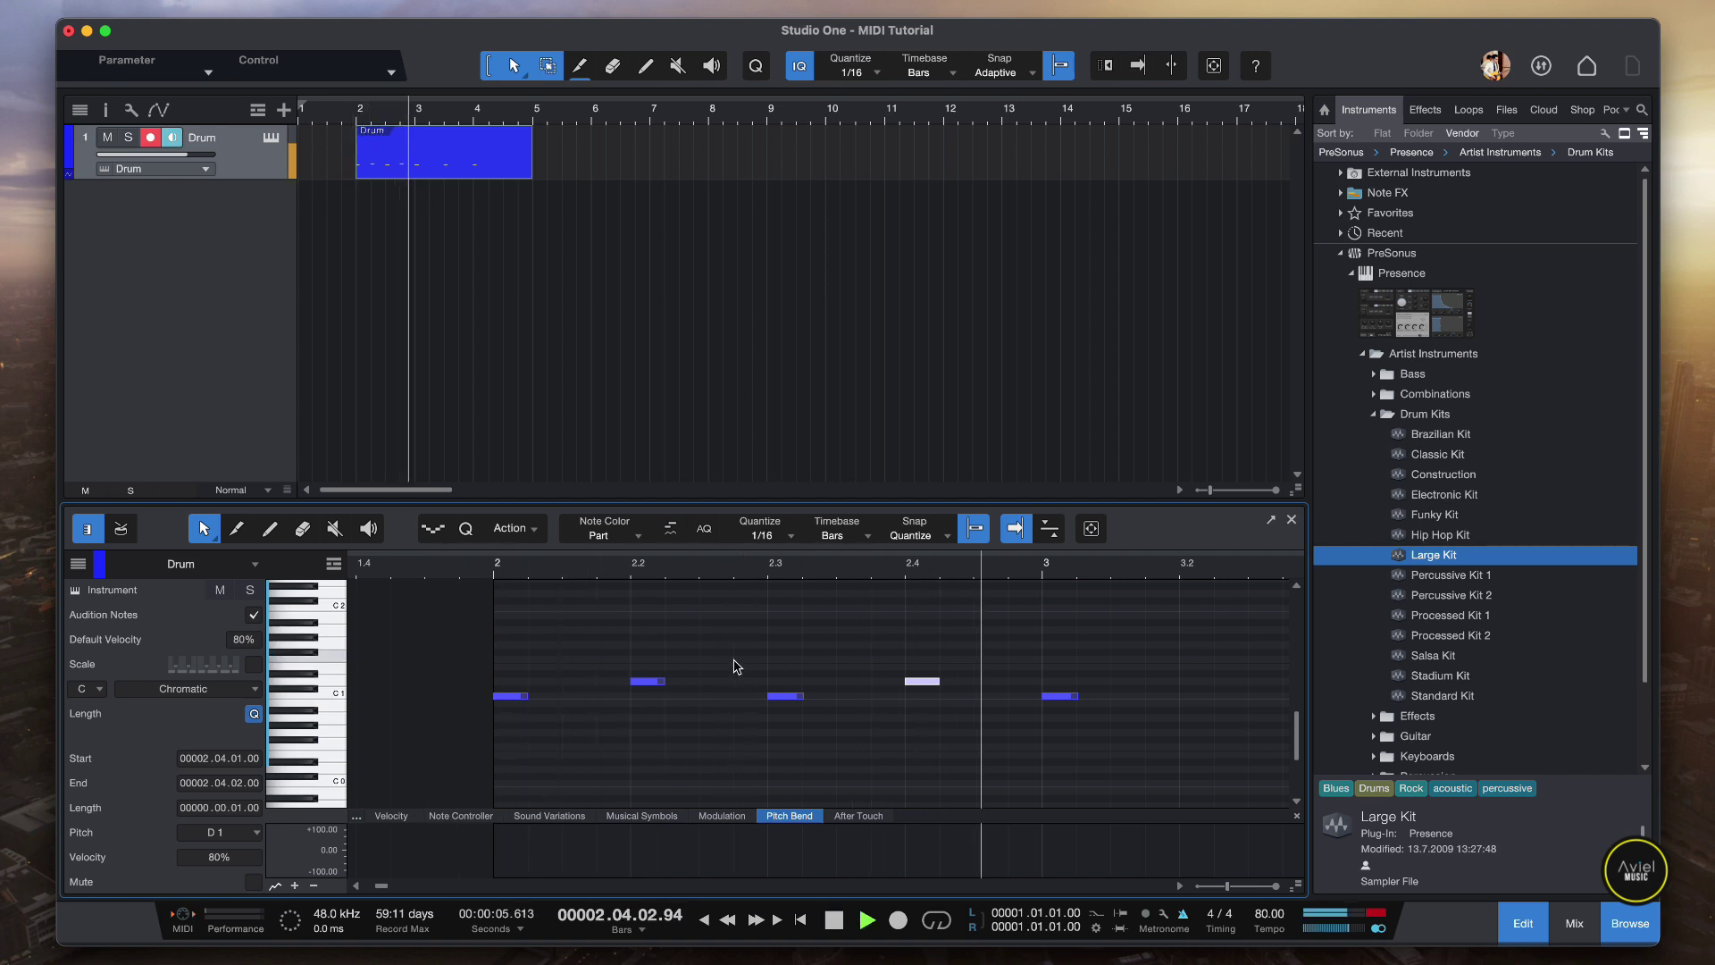
pyautogui.press('space')
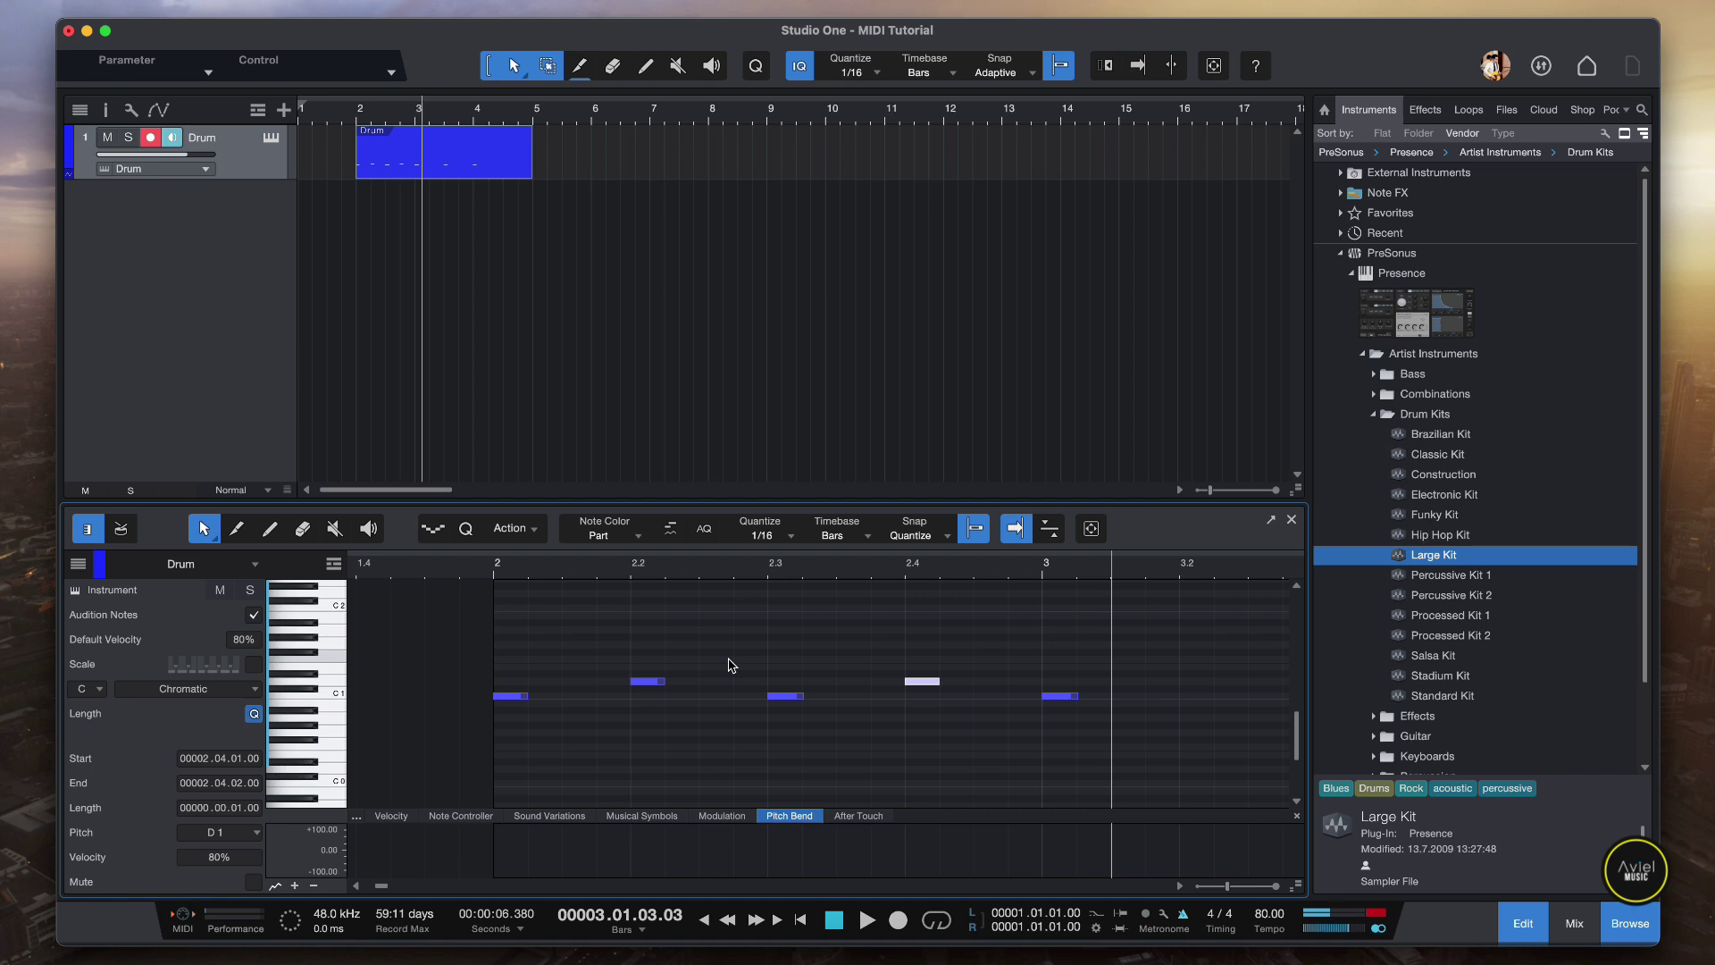
# - Copy the two D 1 notes at 2.2 and 2.4 and paste them starting at 3.2
pyautogui.hscroll(3, 728, 665)
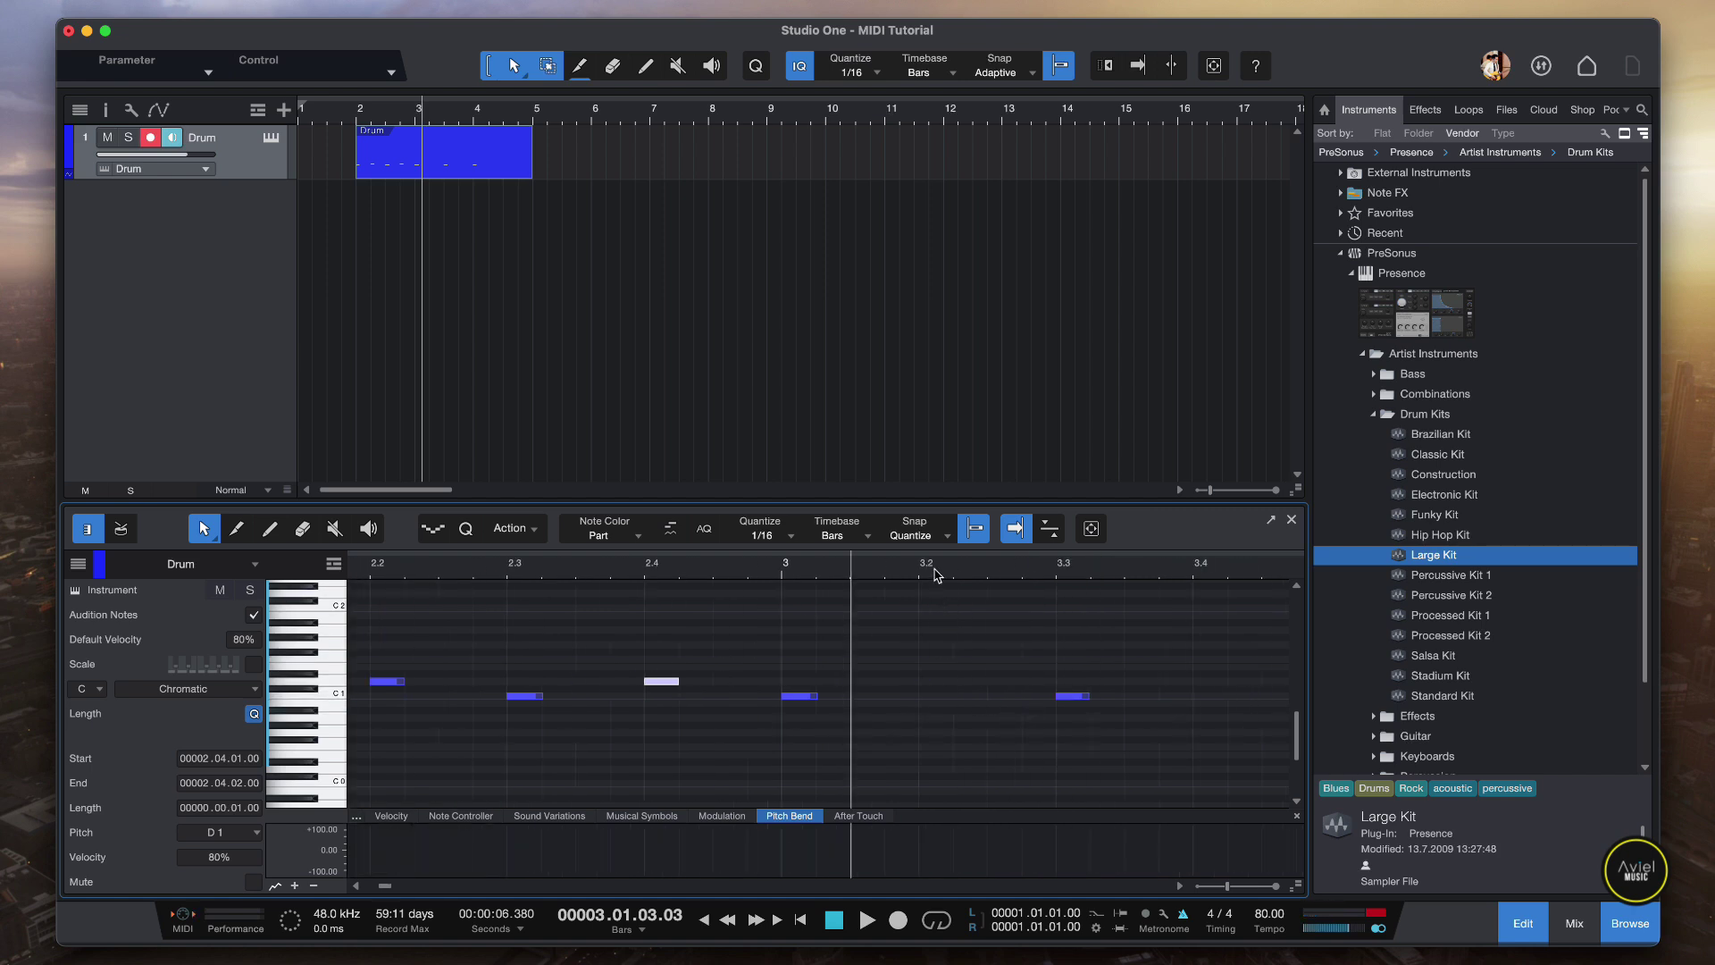
pyautogui.moveTo(916, 570); pyautogui.dragTo(879, 538)
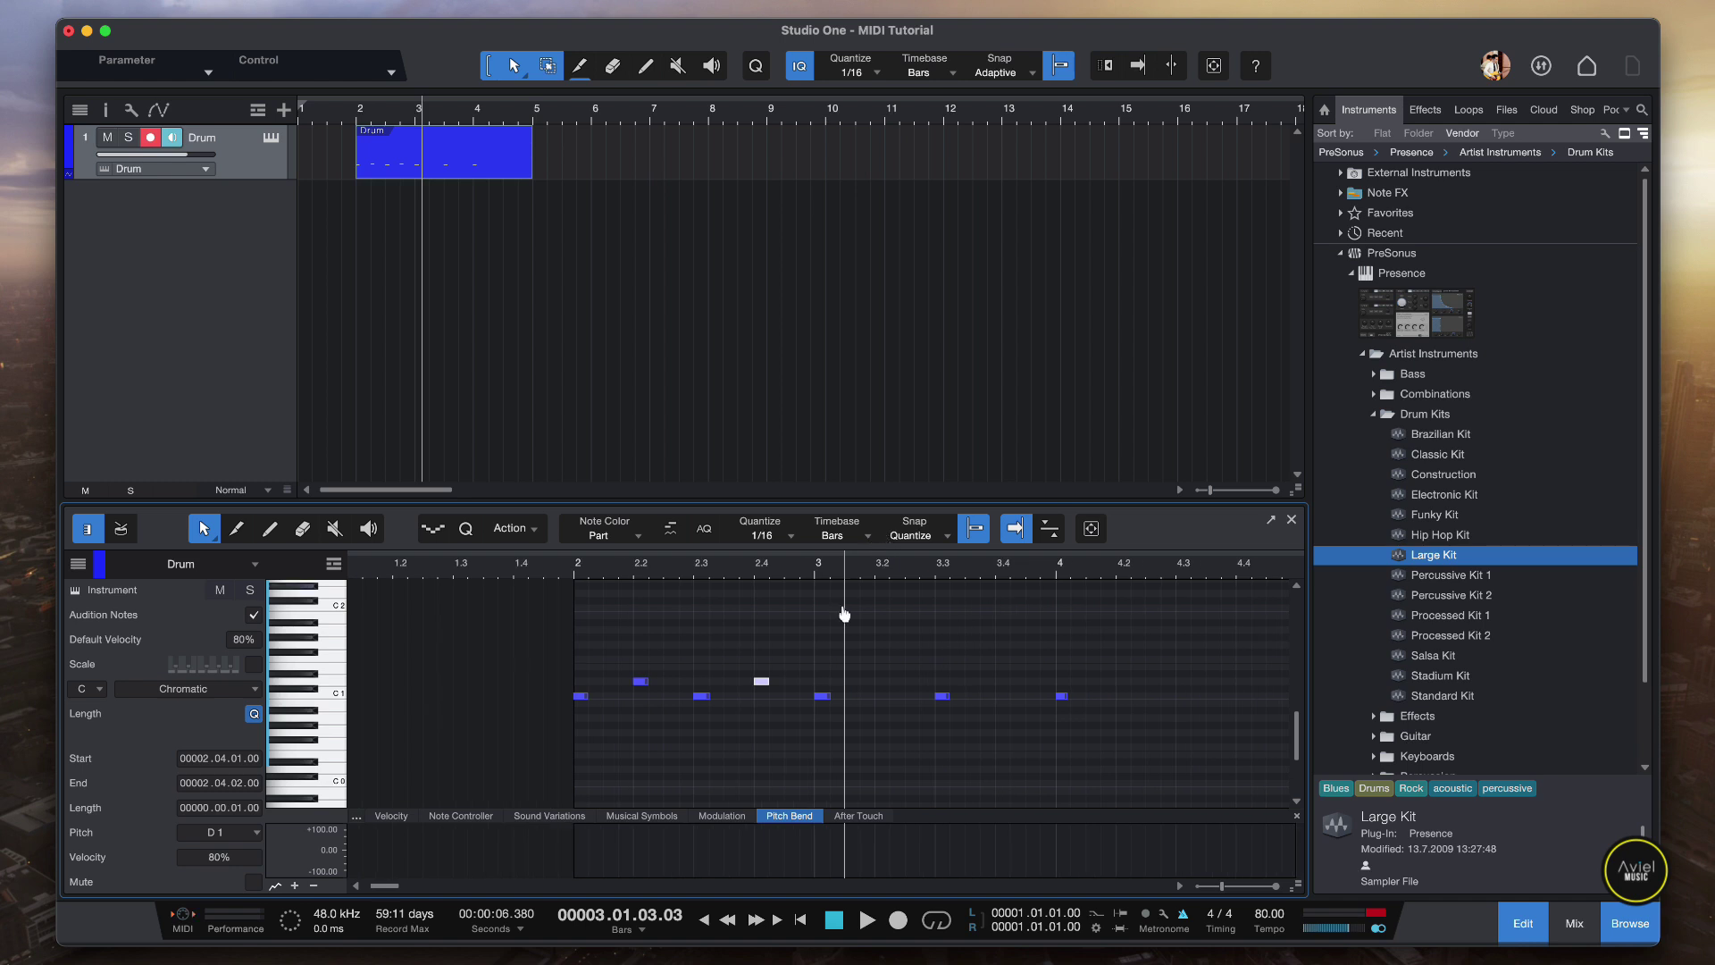
pyautogui.moveTo(618, 642); pyautogui.dragTo(775, 688)
pyautogui.moveTo(903, 567)
pyautogui.mouseDown()
pyautogui.moveTo(909, 550)
pyautogui.moveTo(907, 593)
pyautogui.mouseUp()
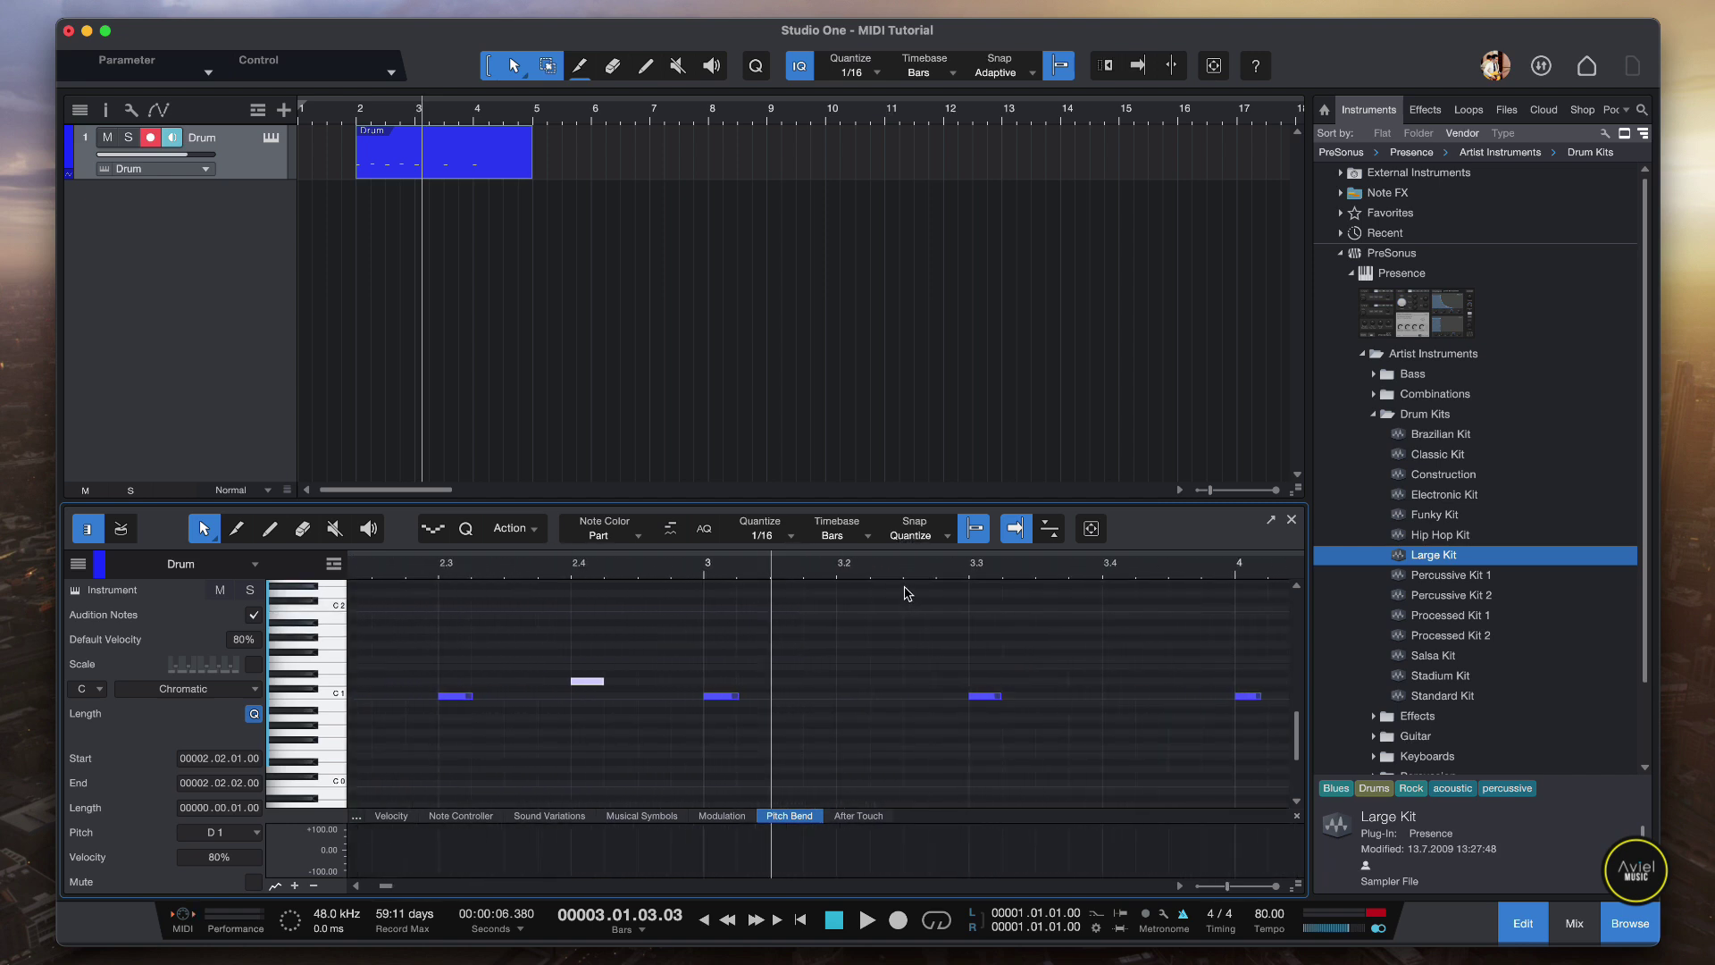
pyautogui.click(838, 570)
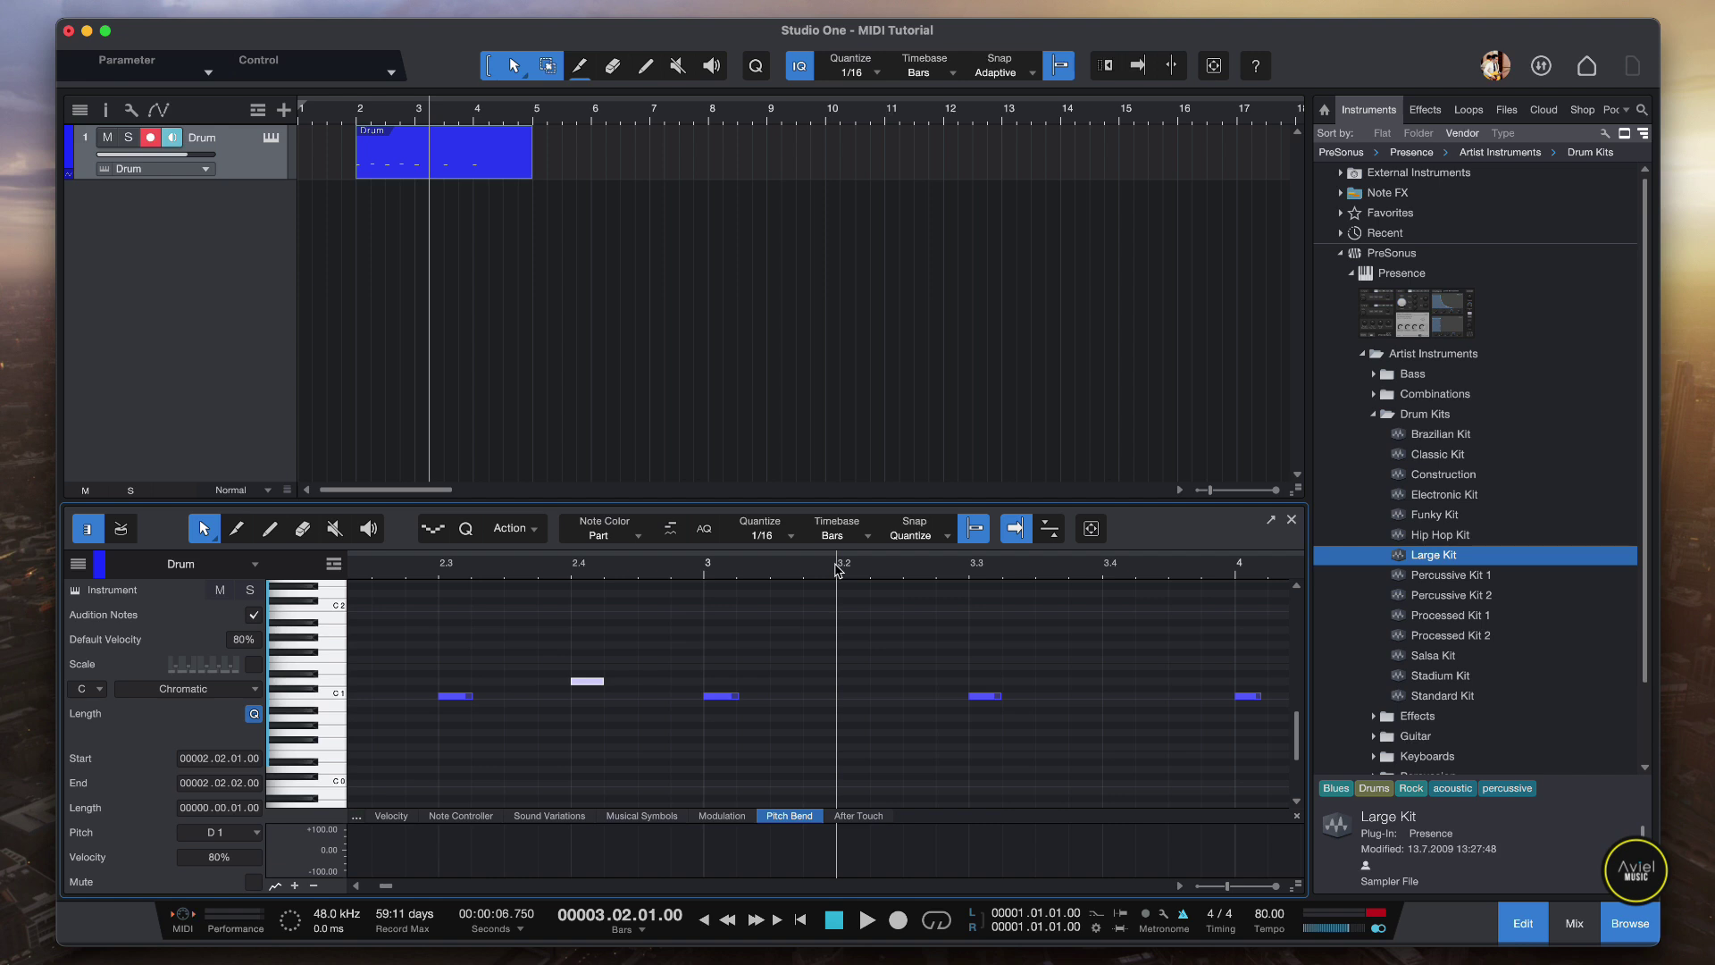
pyautogui.press('super+v')
# - Play back the whole Drum pattern from before bar 2, including the pasted notes in bar 3
pyautogui.moveTo(838, 568); pyautogui.dragTo(830, 518)
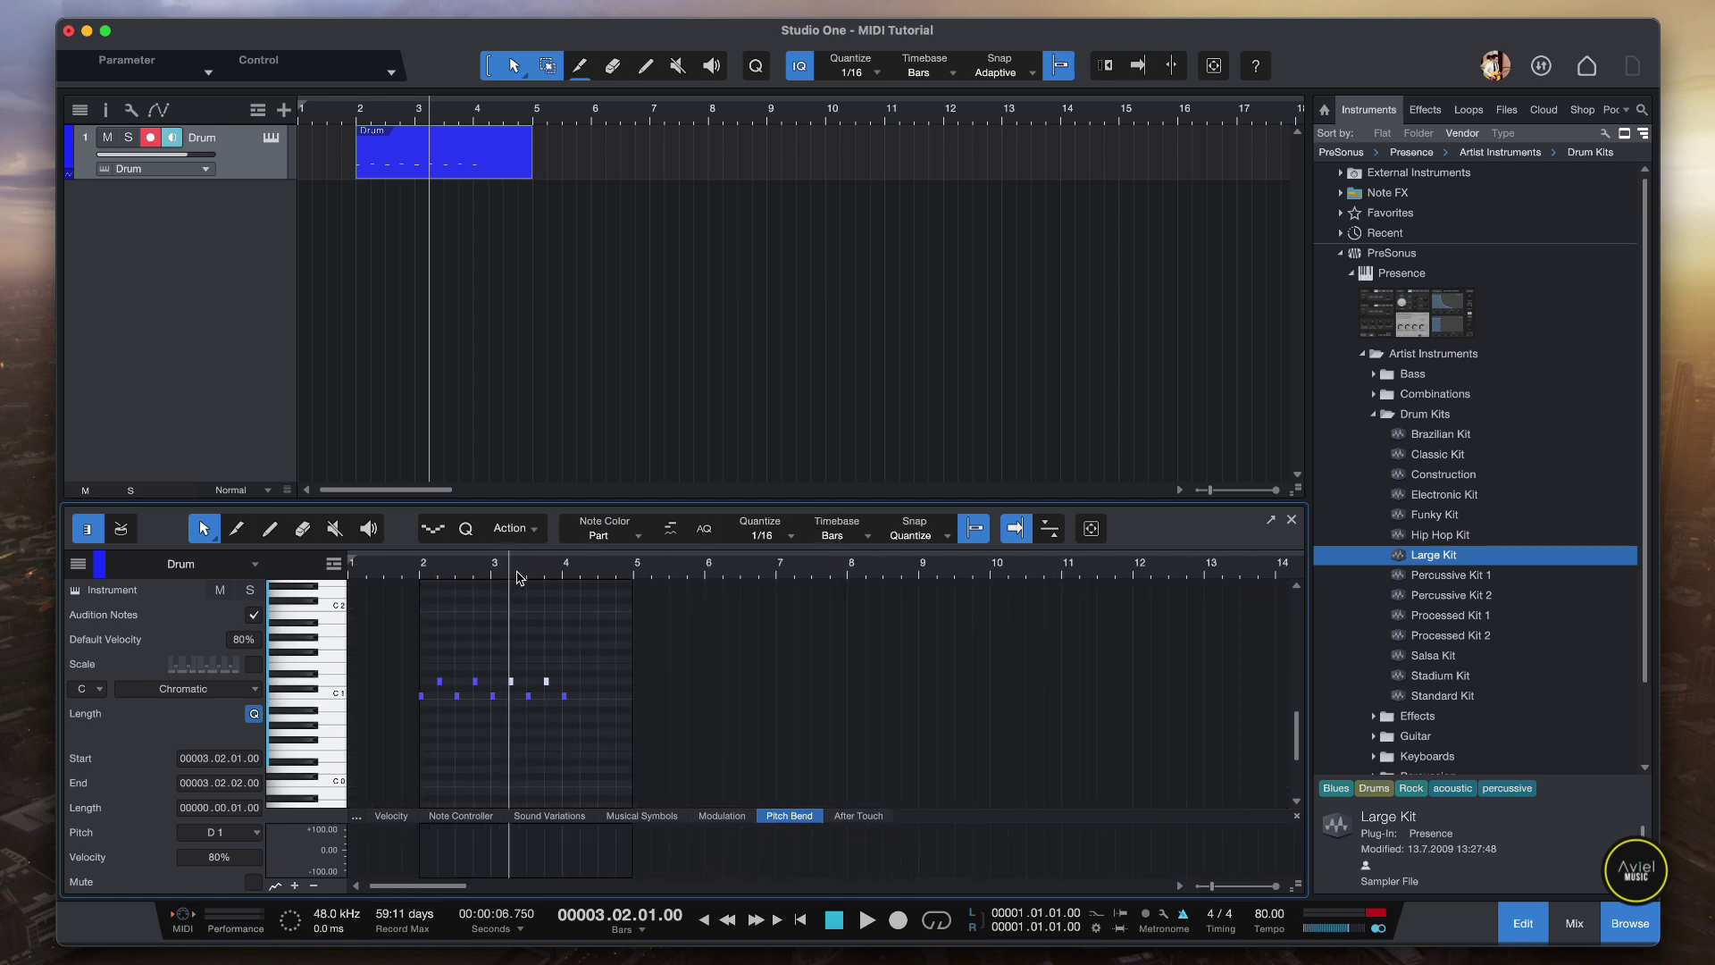
pyautogui.click(401, 569)
pyautogui.press('space')
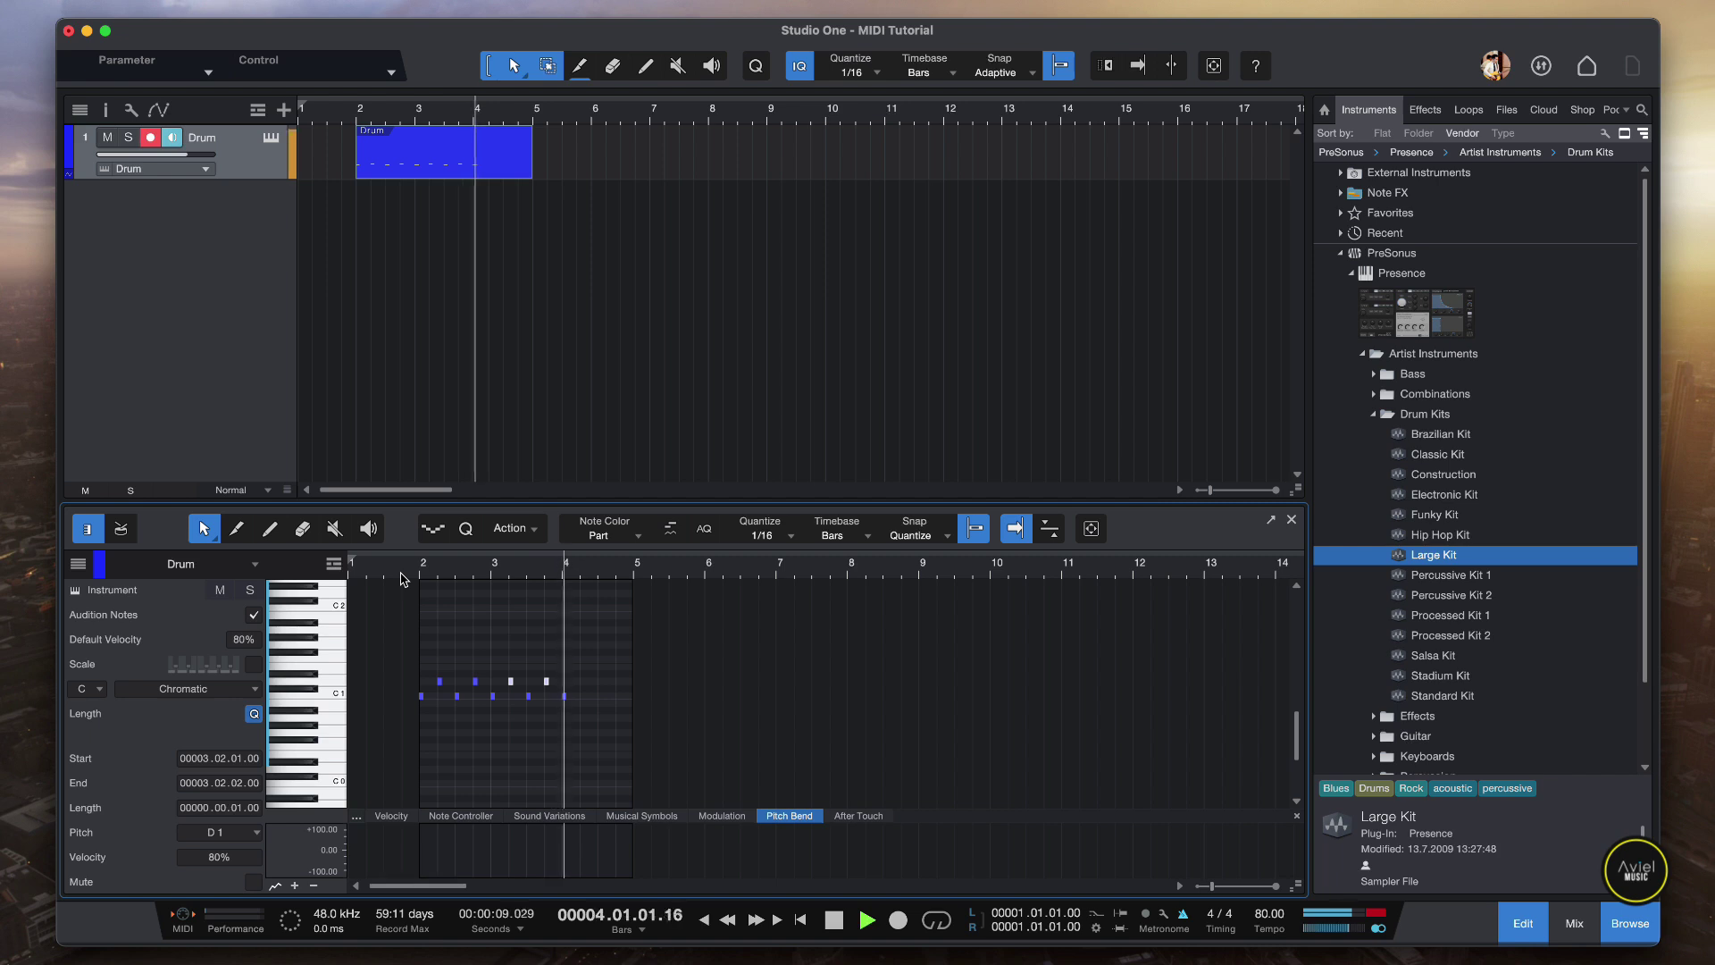
# - Stop the playback and zoom the note editor in on bars 2 and 3 of the Drum part
pyautogui.press('space')
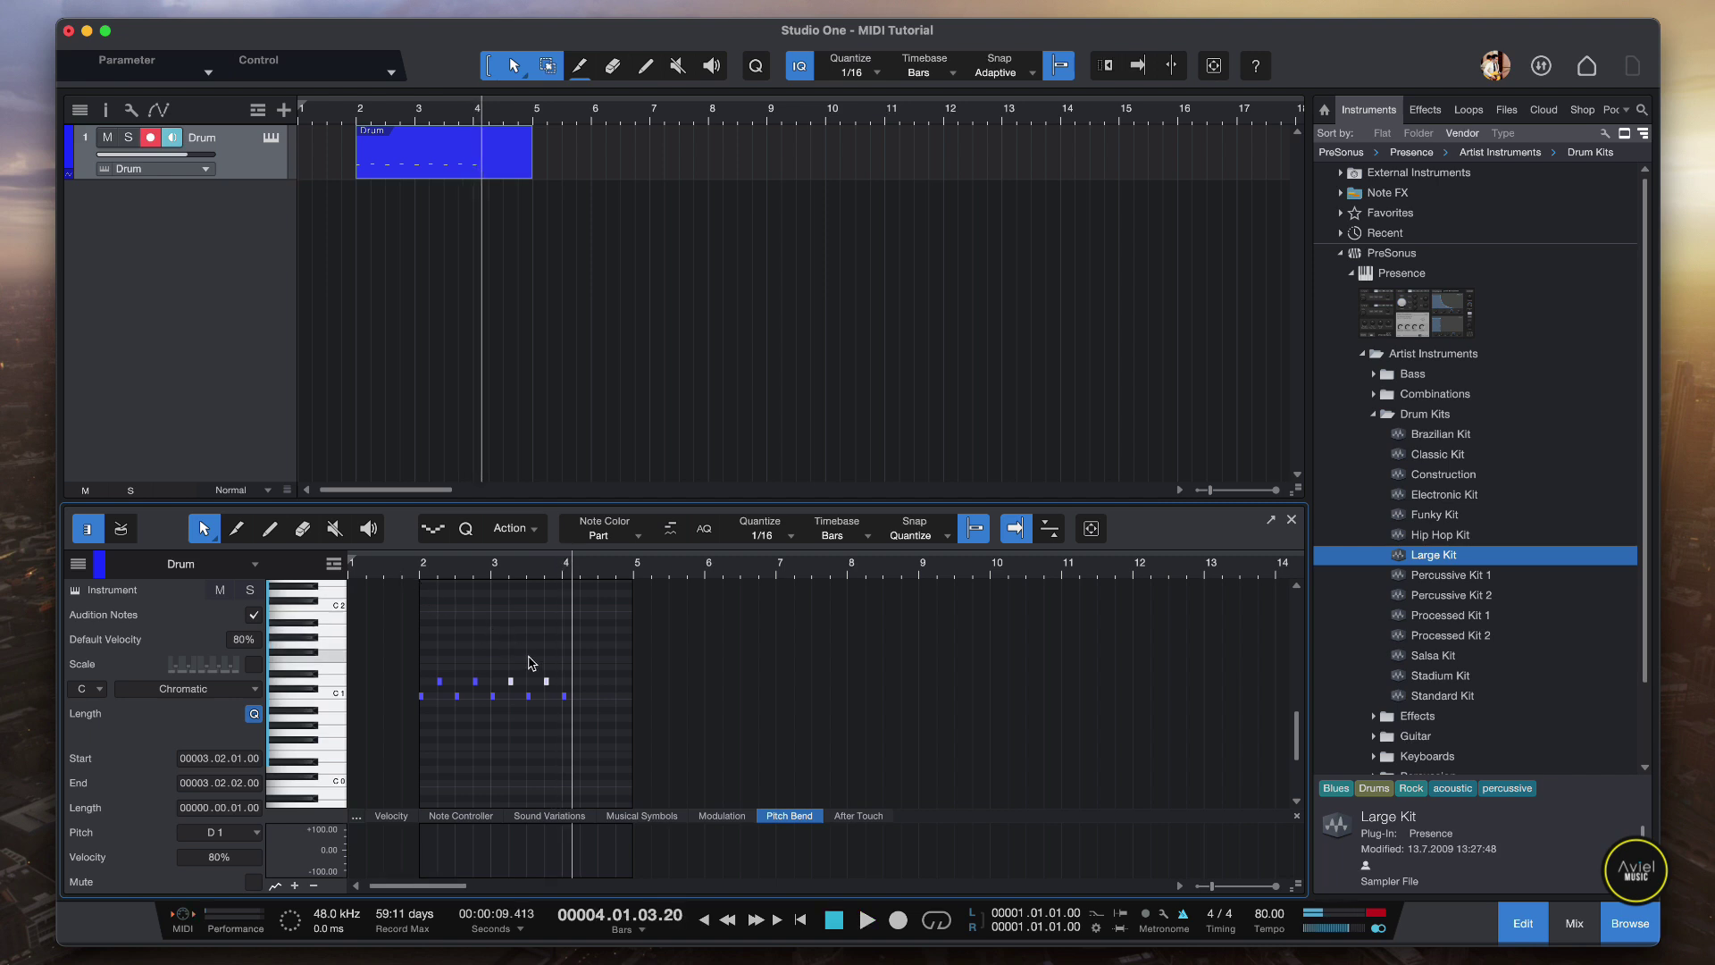
pyautogui.moveTo(541, 563); pyautogui.dragTo(579, 618)
pyautogui.hscroll(-10, 579, 618)
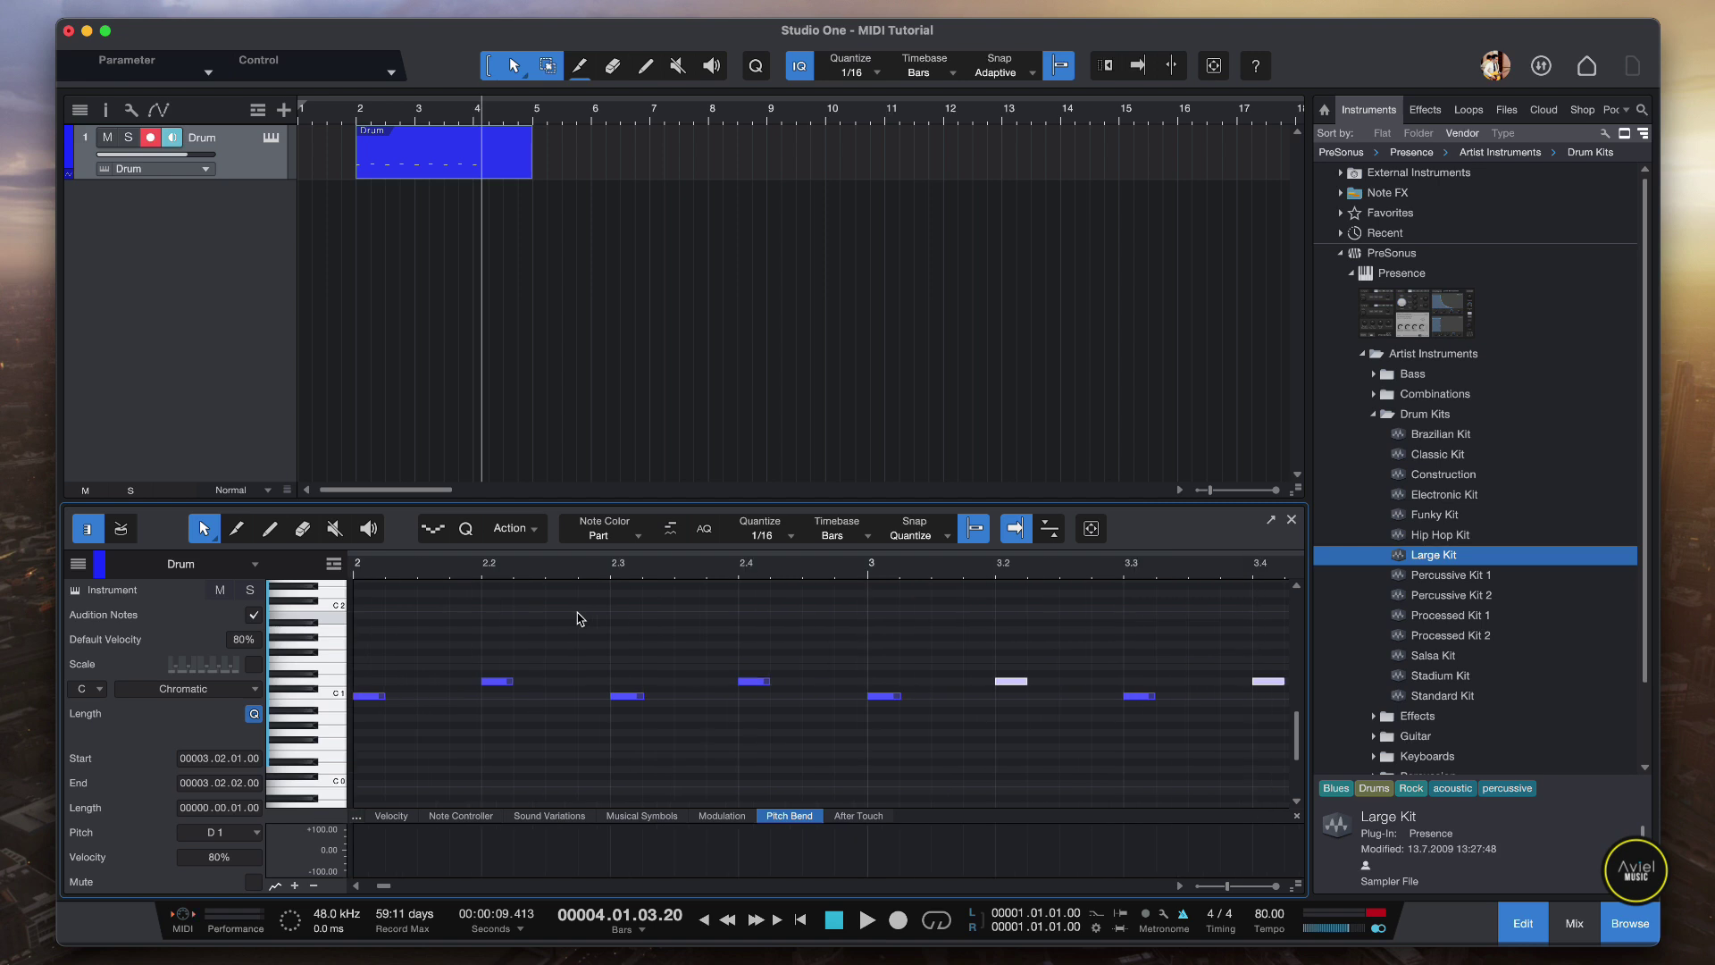
pyautogui.hscroll(5, 579, 618)
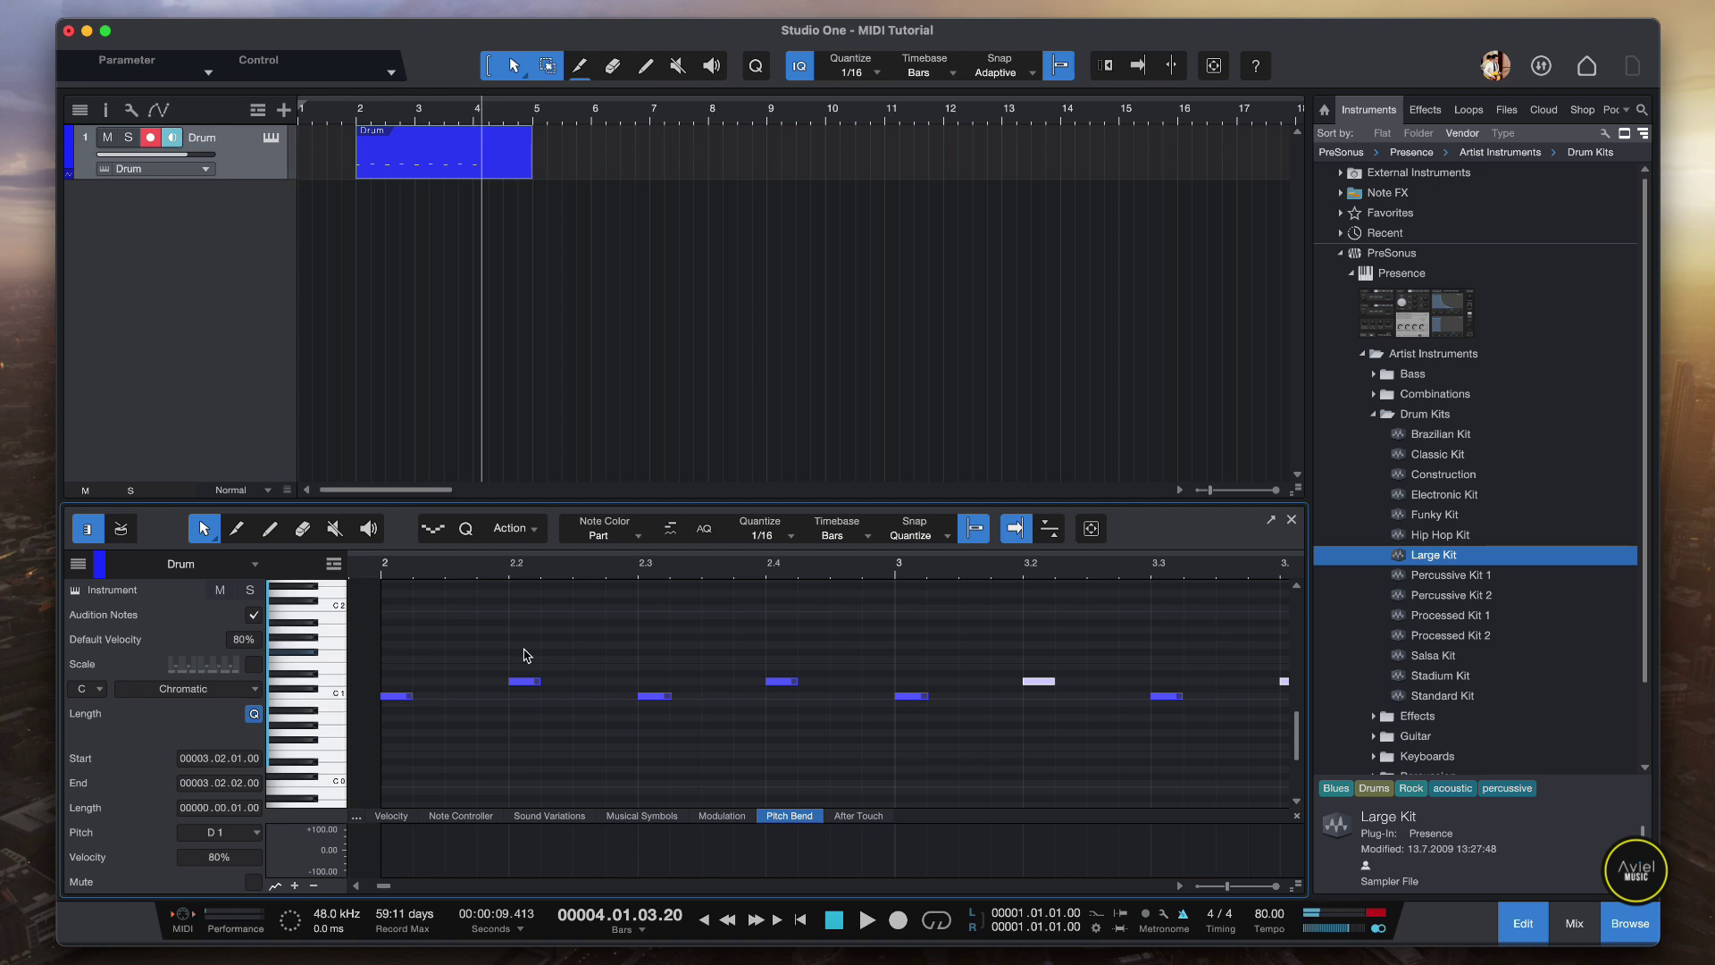
# - Open the External Devices preferences and select the Novation Launchkey keyboard to examine its MIDI connections
pyautogui.click(79, 5)
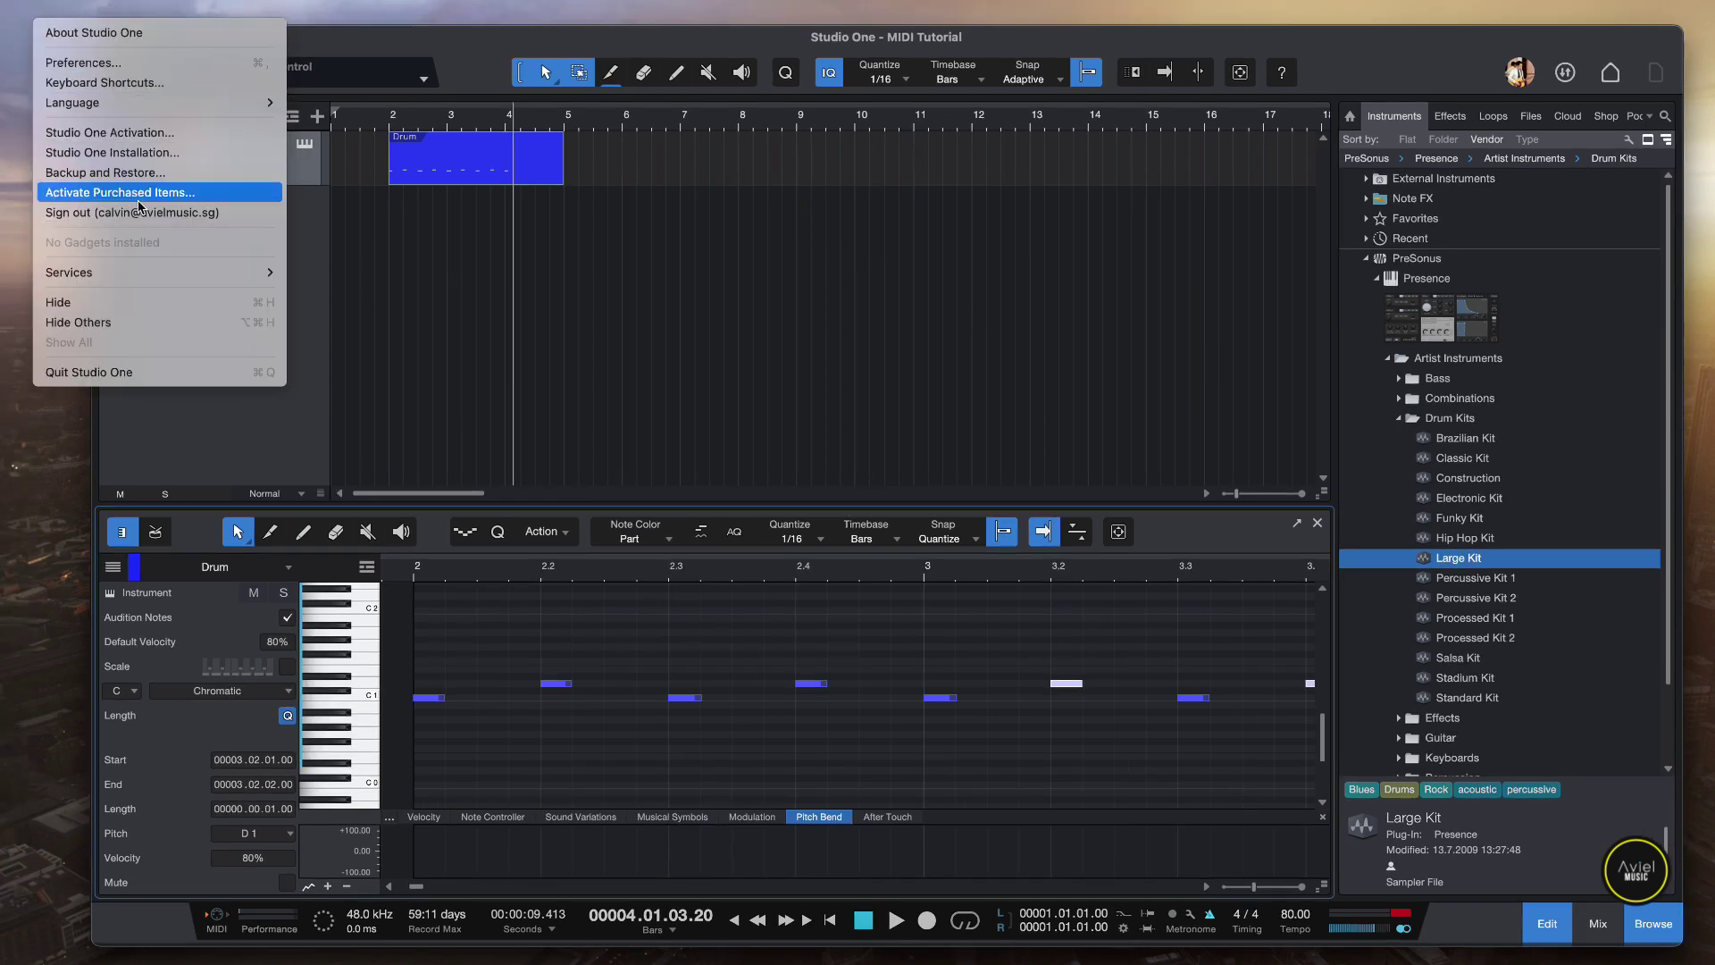
pyautogui.click(151, 68)
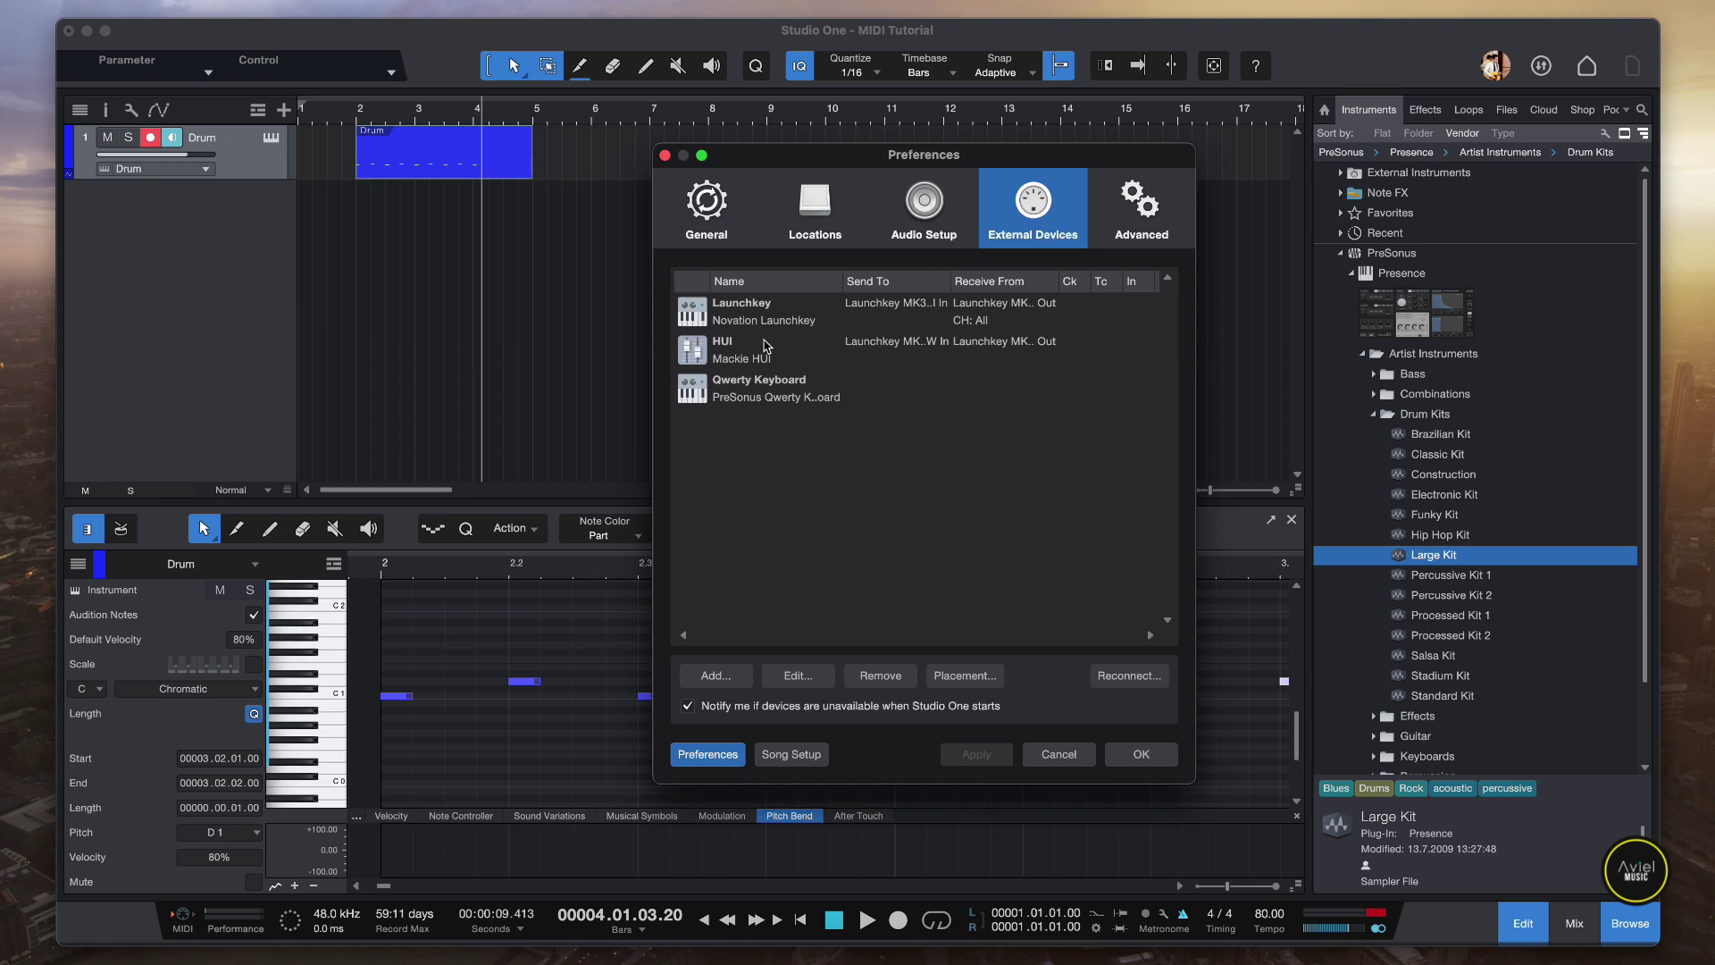
pyautogui.click(762, 312)
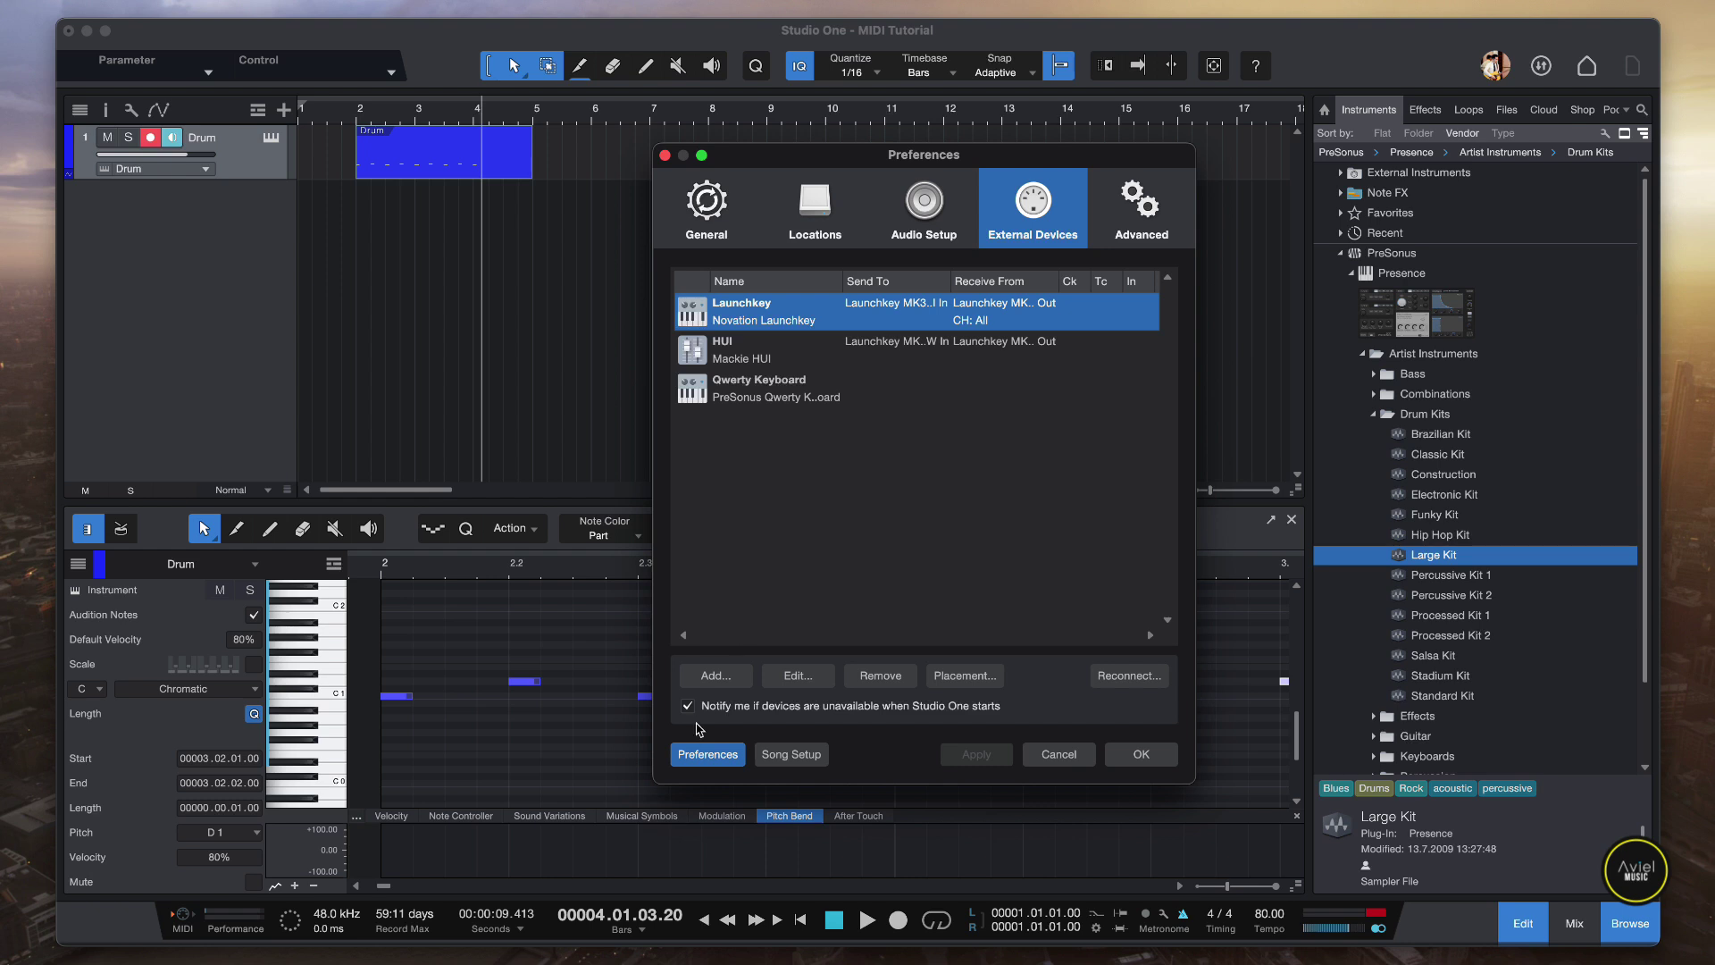
# - Examine the Receive From and Send To options for adding an M-Audio Axiom Pro, then cancel and close the preferences
pyautogui.click(715, 677)
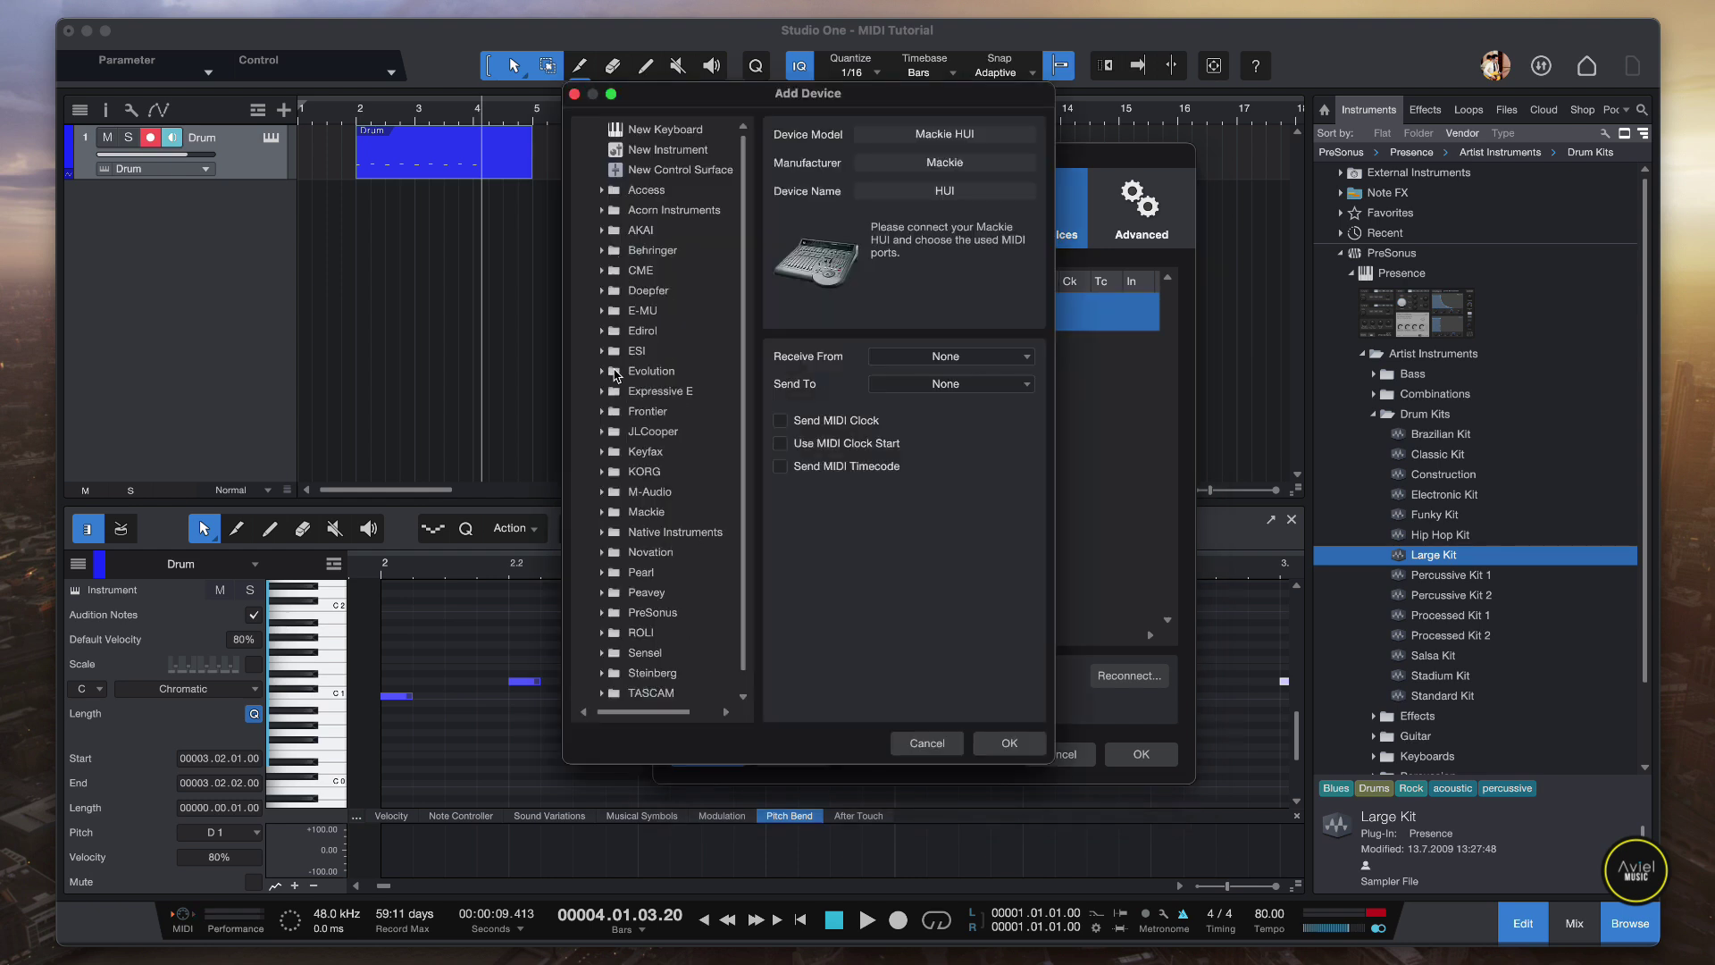
pyautogui.click(607, 494)
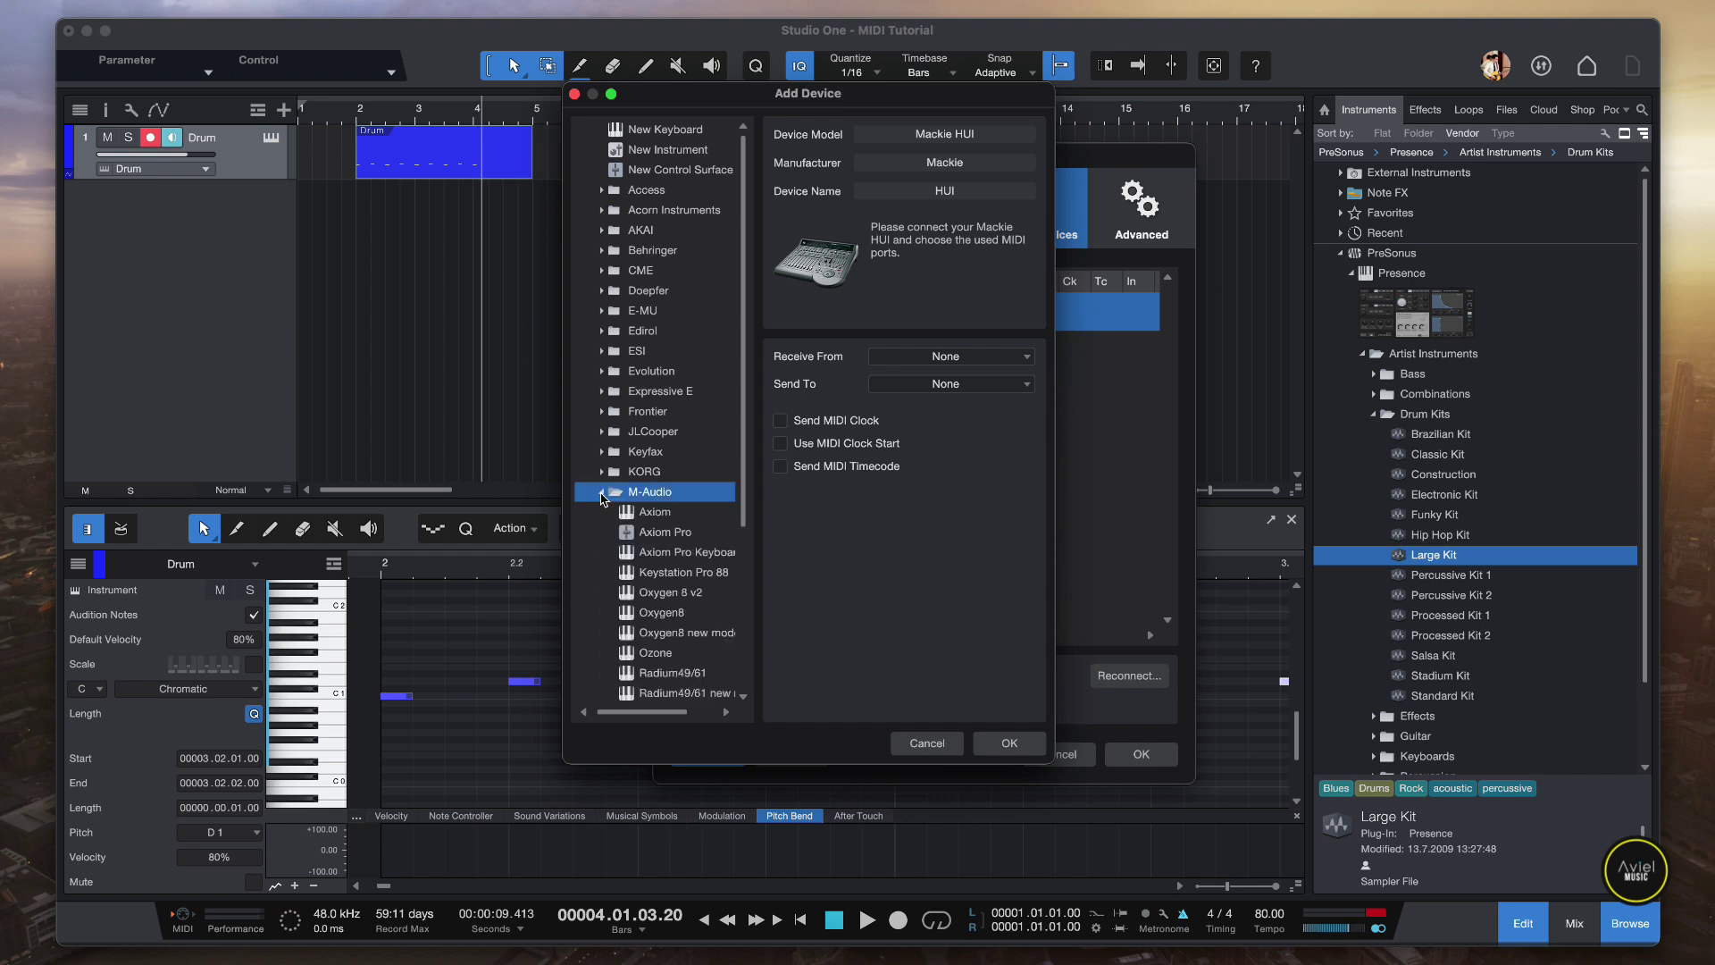
pyautogui.scroll(-5, 648, 534)
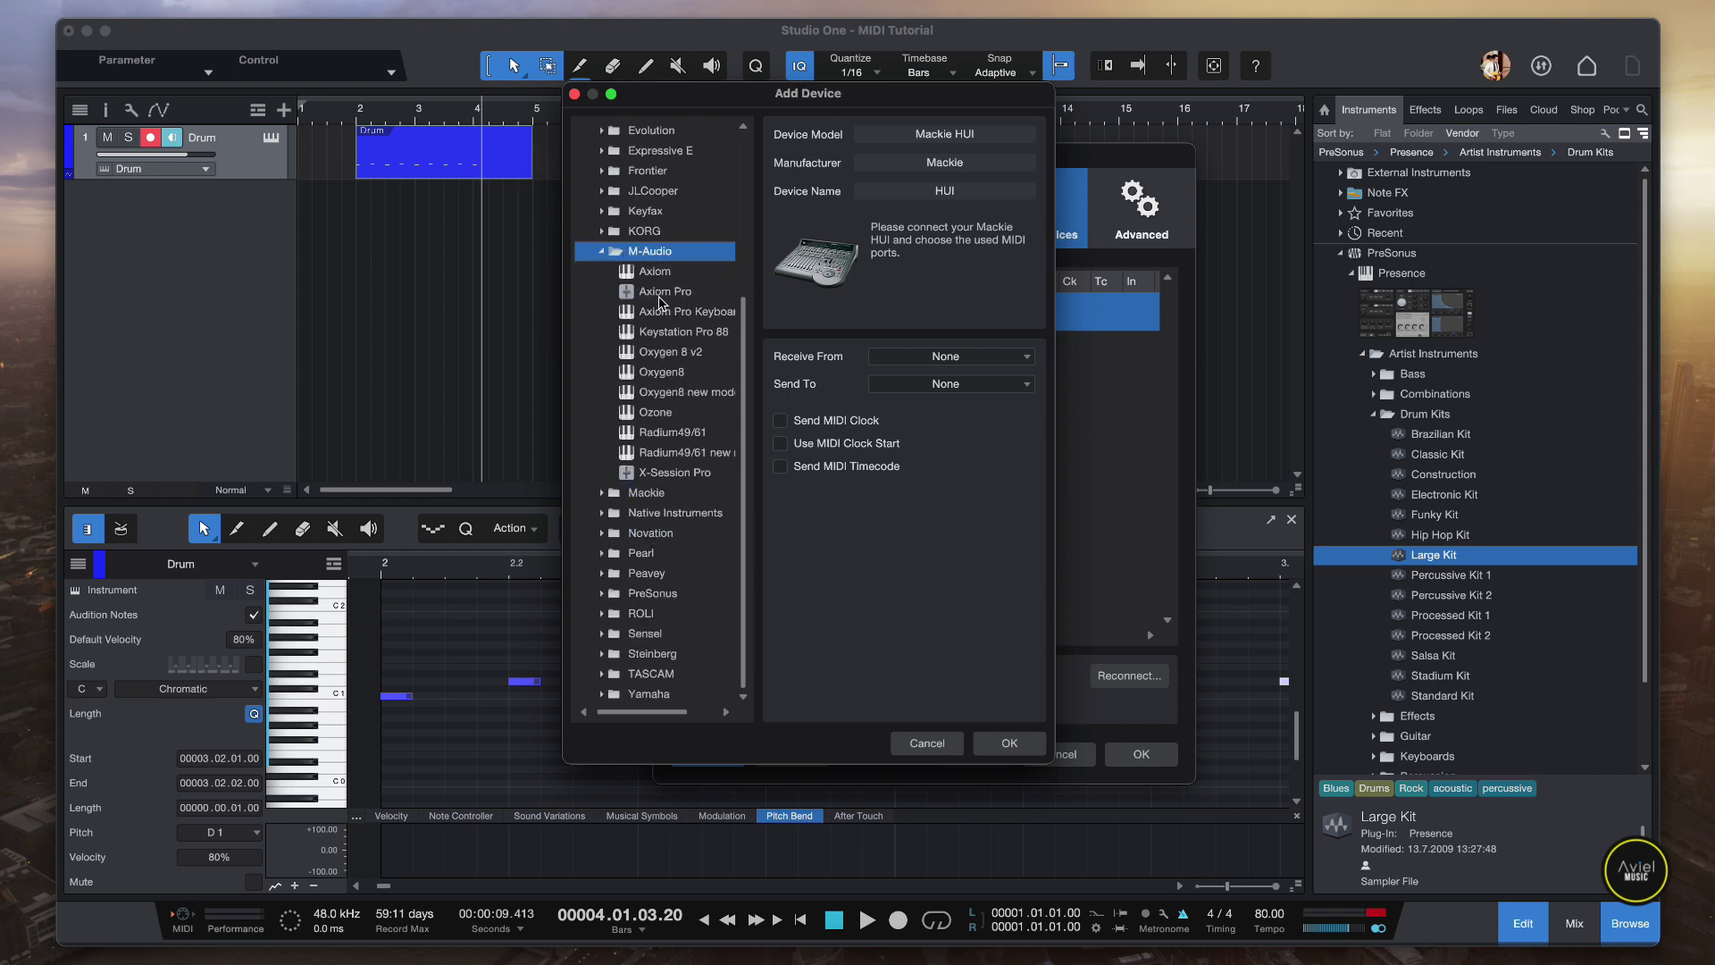
pyautogui.click(660, 293)
pyautogui.click(890, 356)
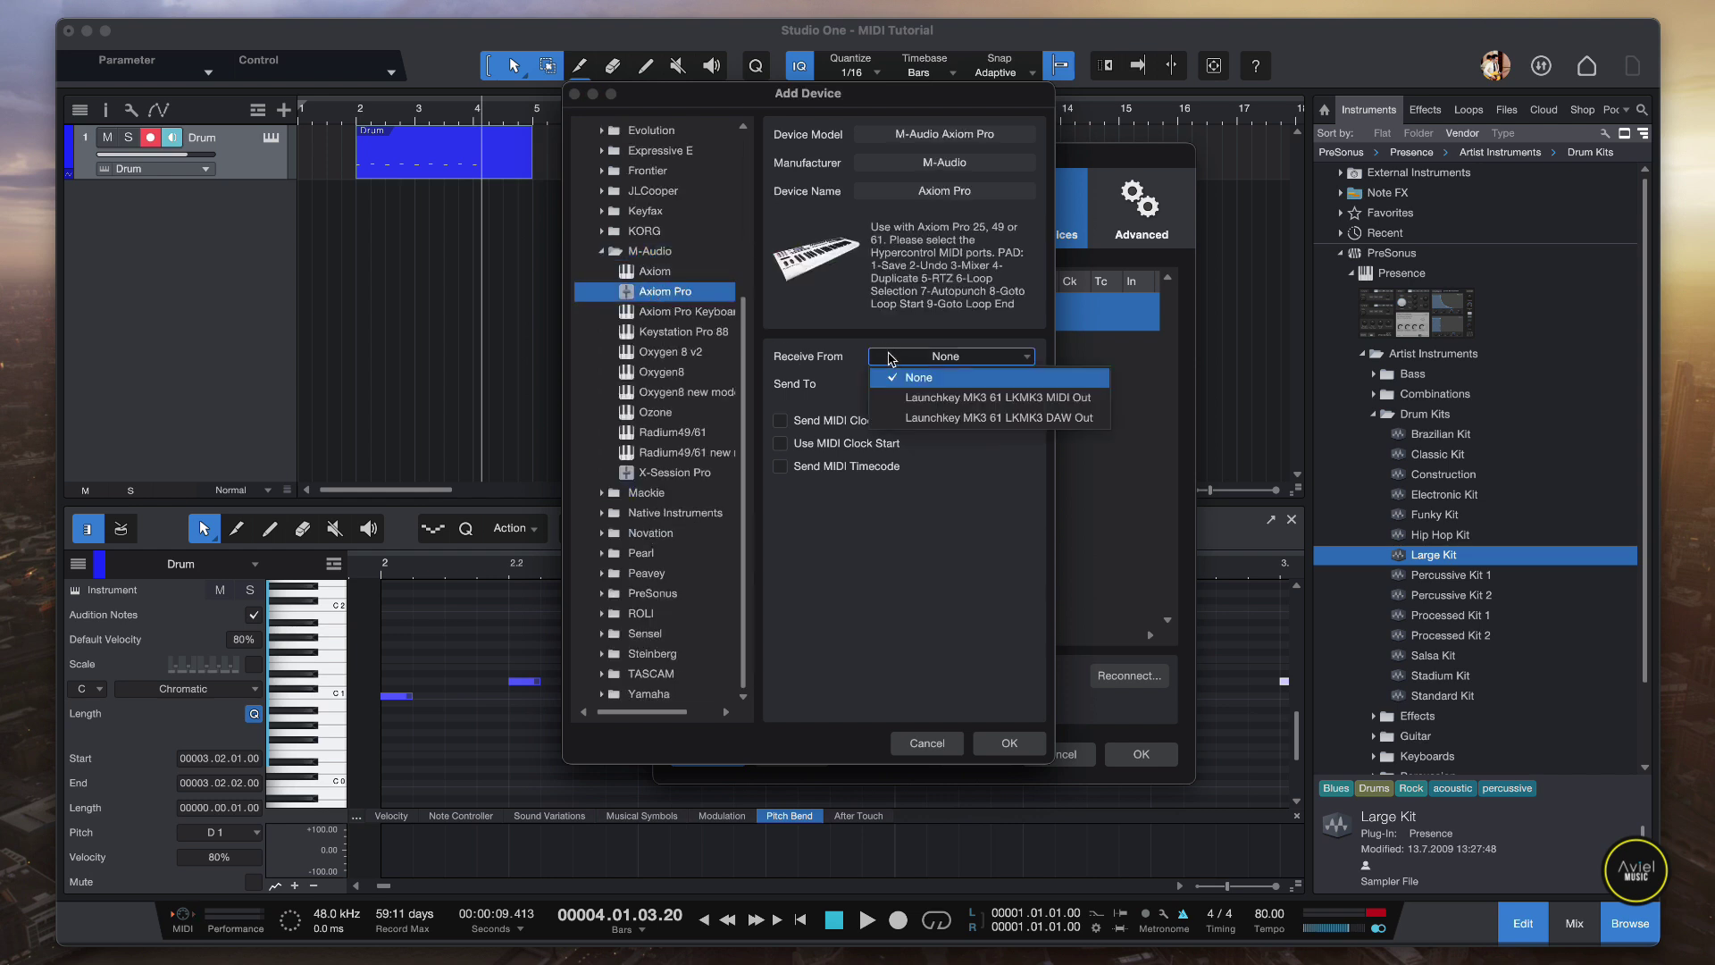
pyautogui.click(726, 394)
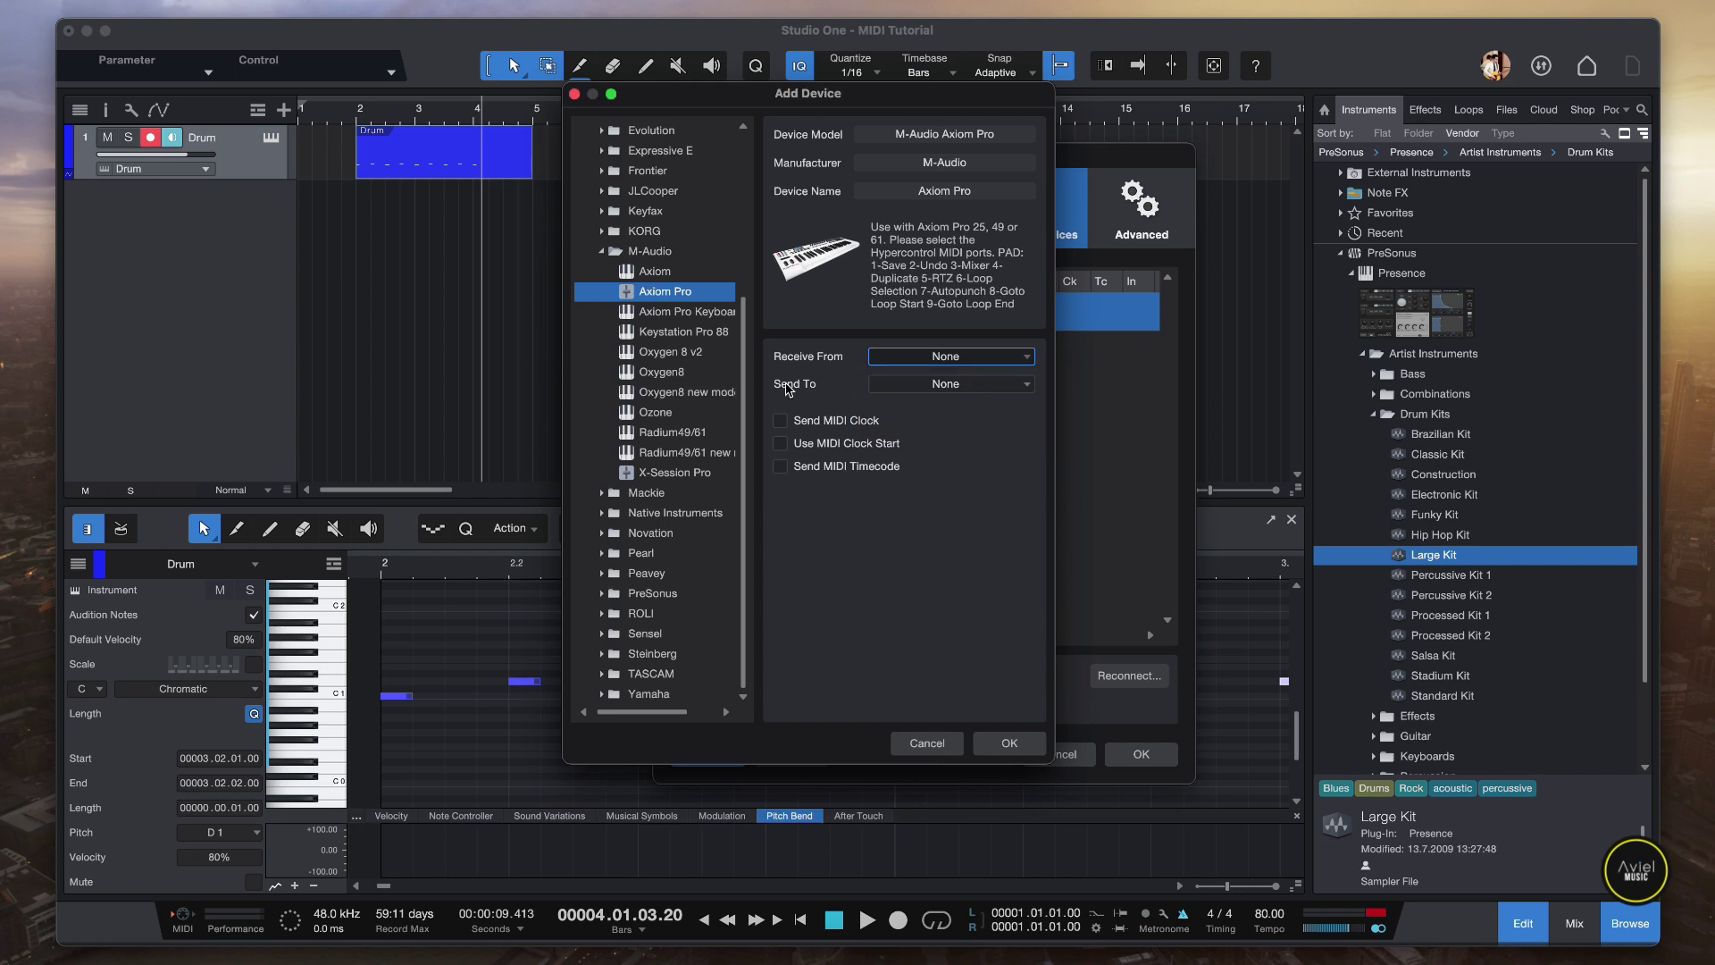
pyautogui.click(892, 385)
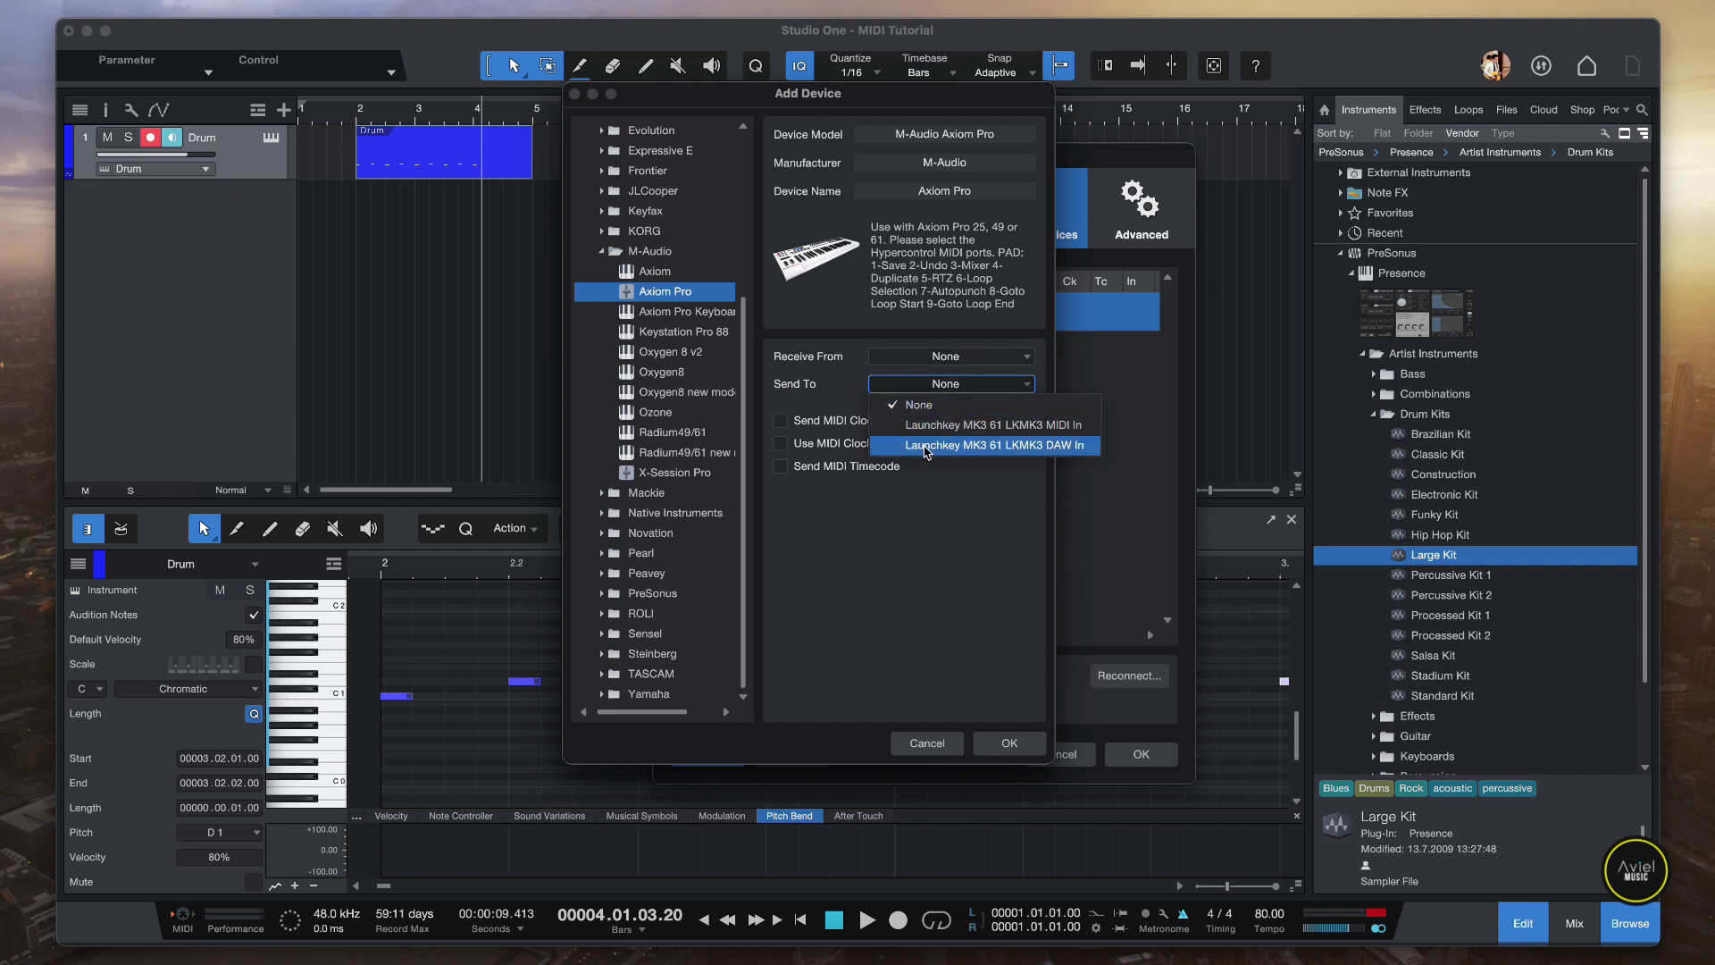
pyautogui.click(882, 533)
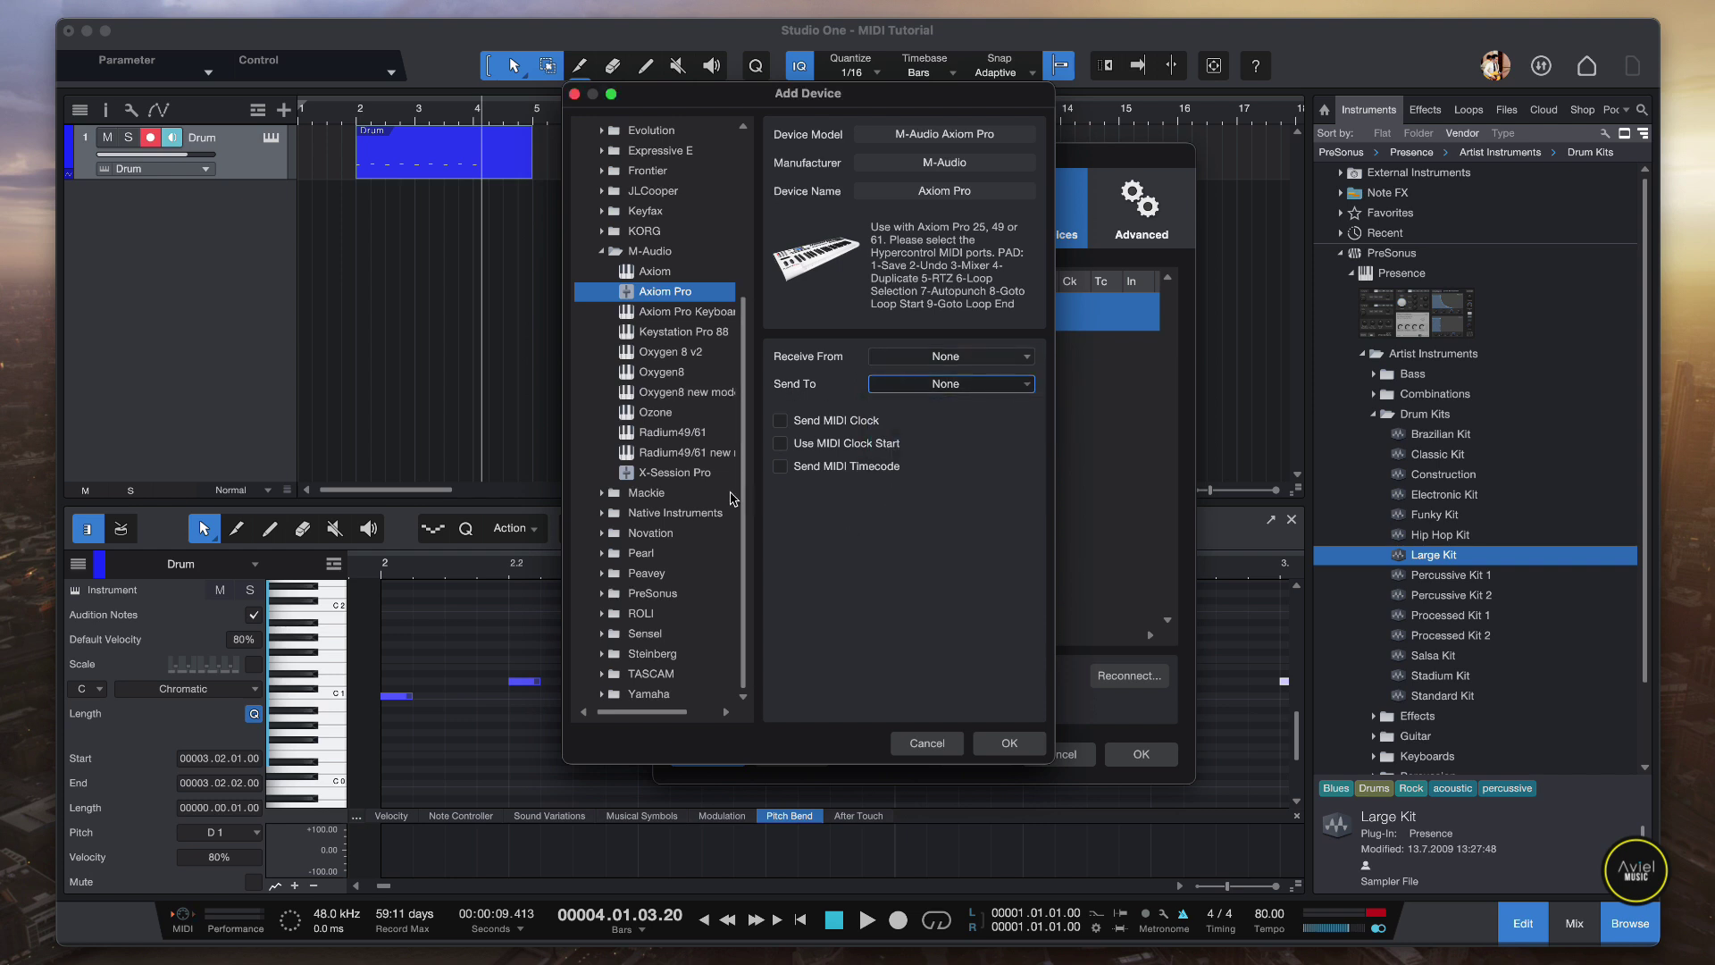
pyautogui.click(926, 743)
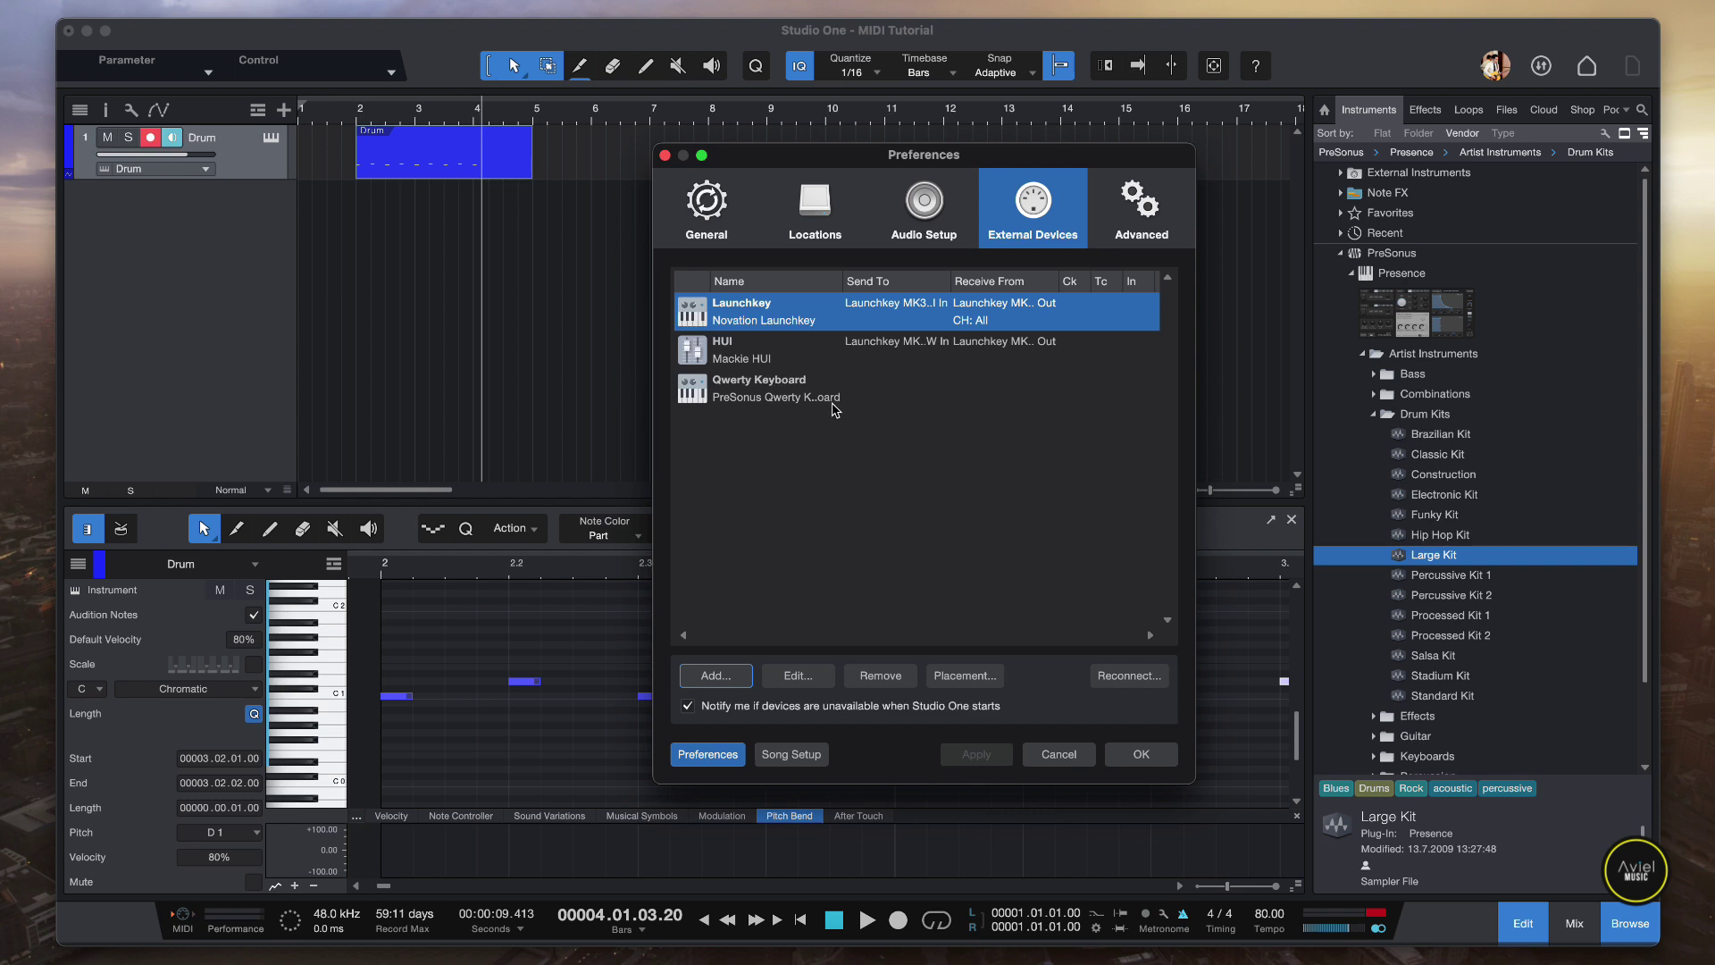
pyautogui.click(665, 156)
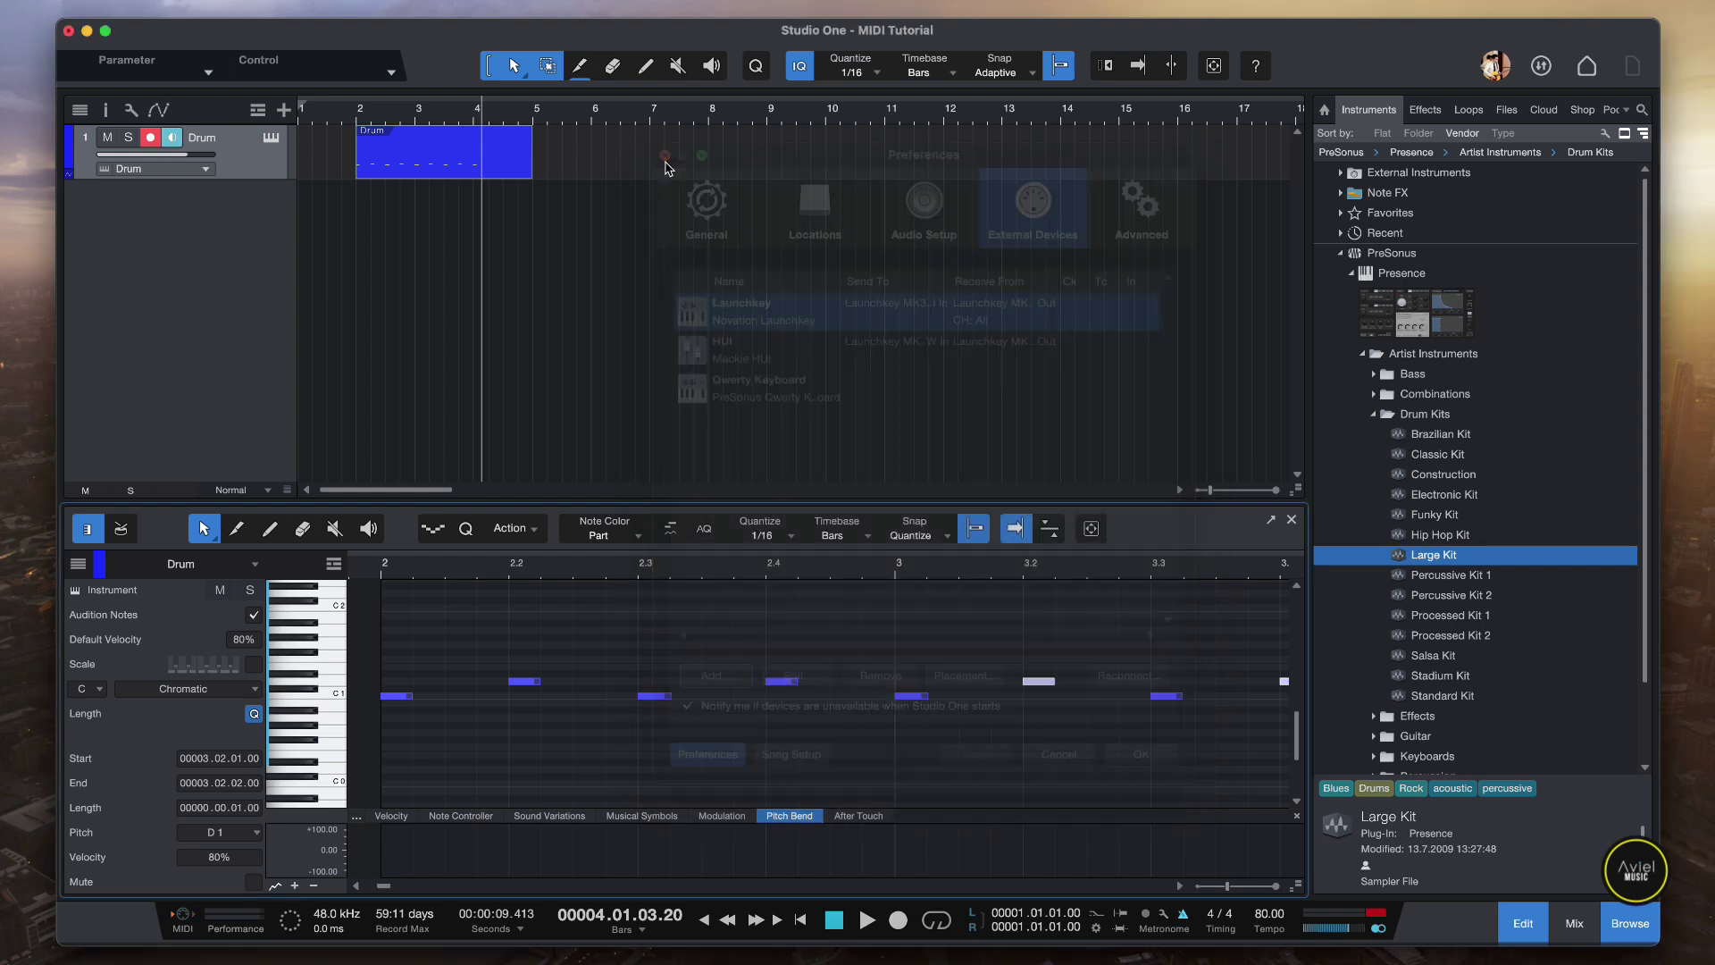
# - Try recording F# 1 notes over the Drum part from 1.4, then undo the take
pyautogui.click(339, 111)
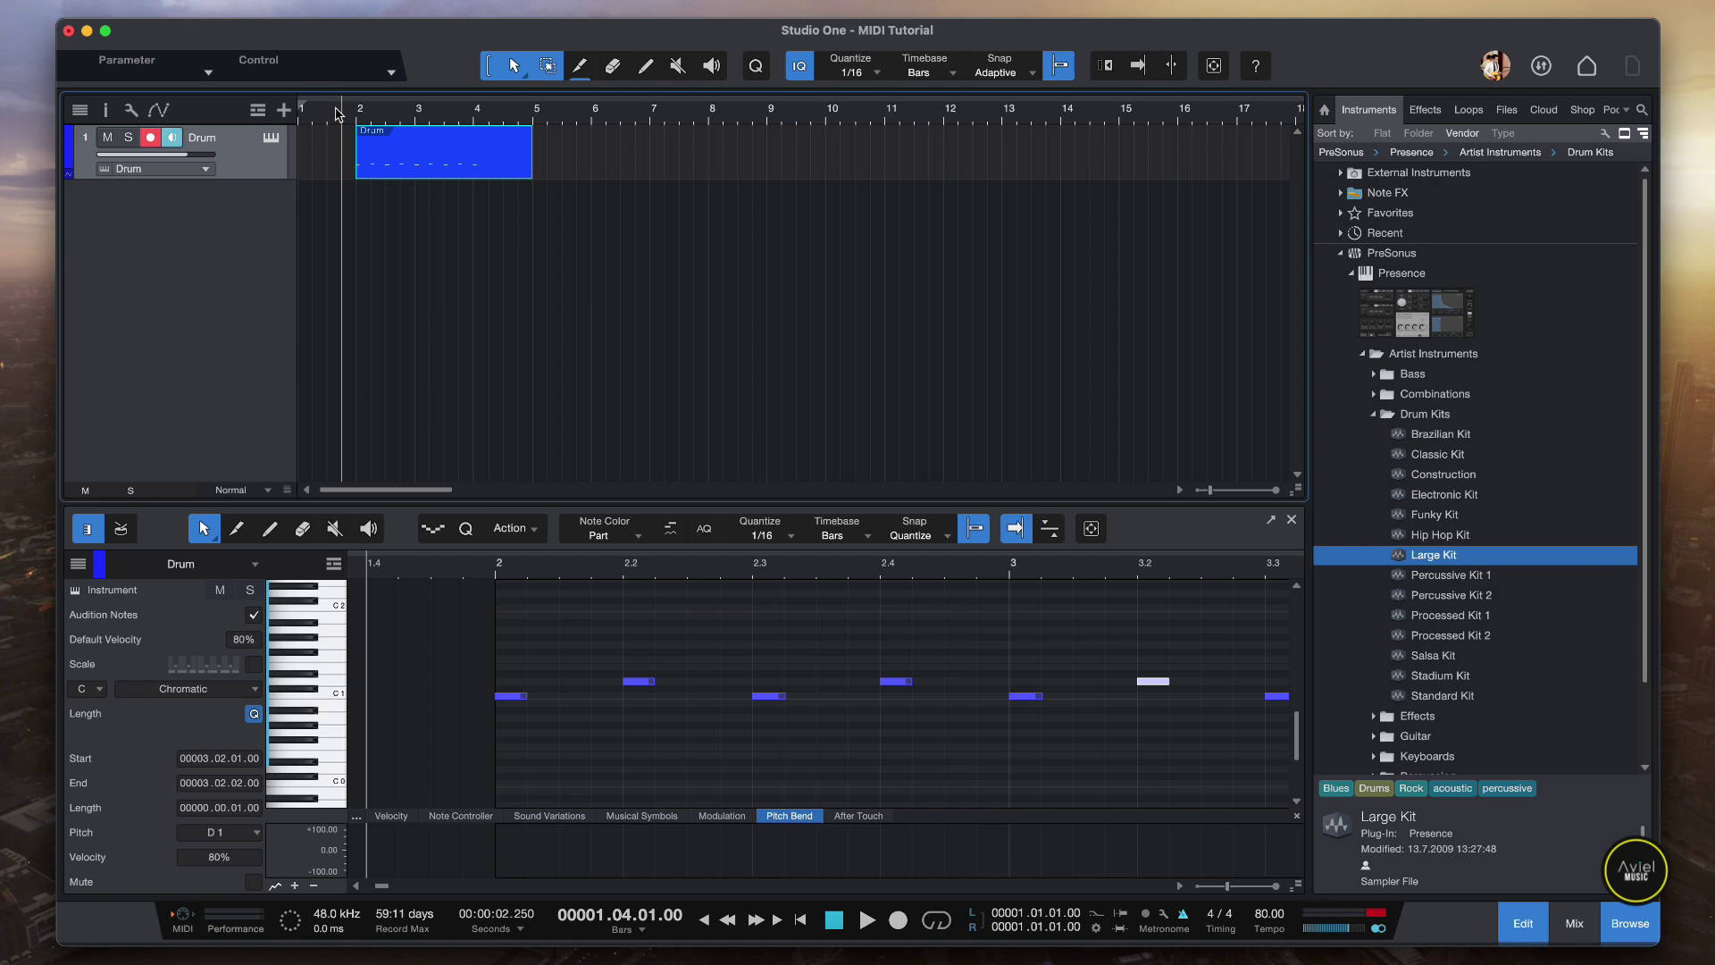
pyautogui.press('KP_Multiply')
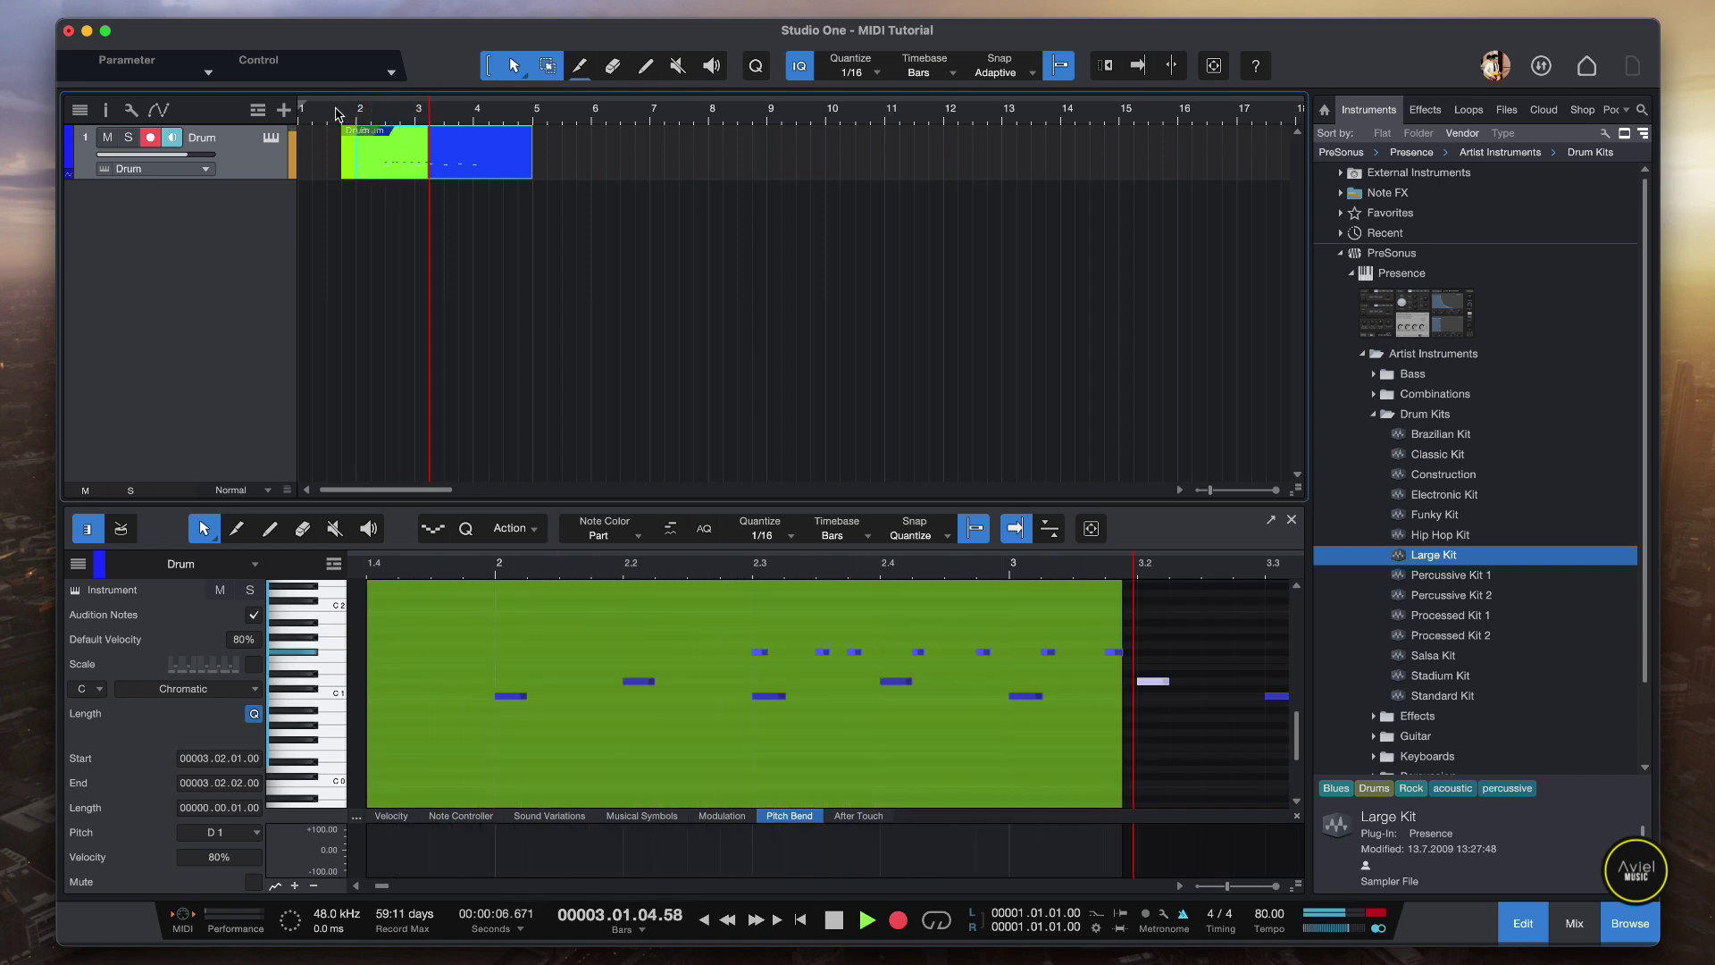
pyautogui.press('space')
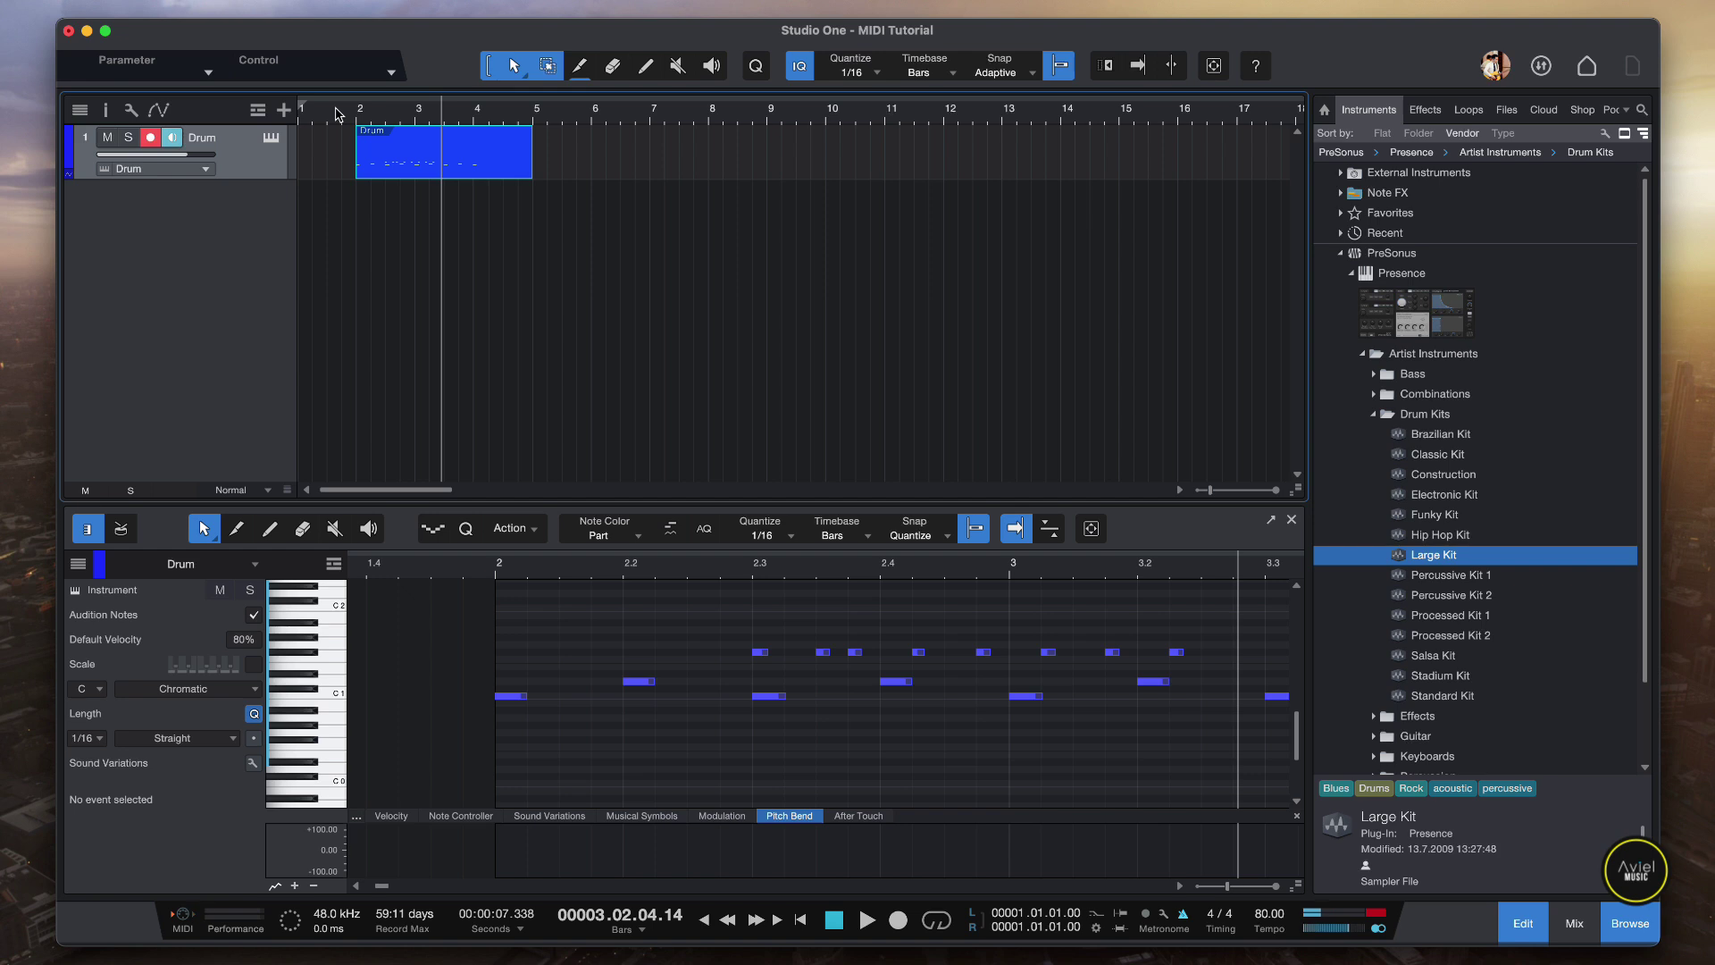
pyautogui.hotkey('ctrl', 'z')
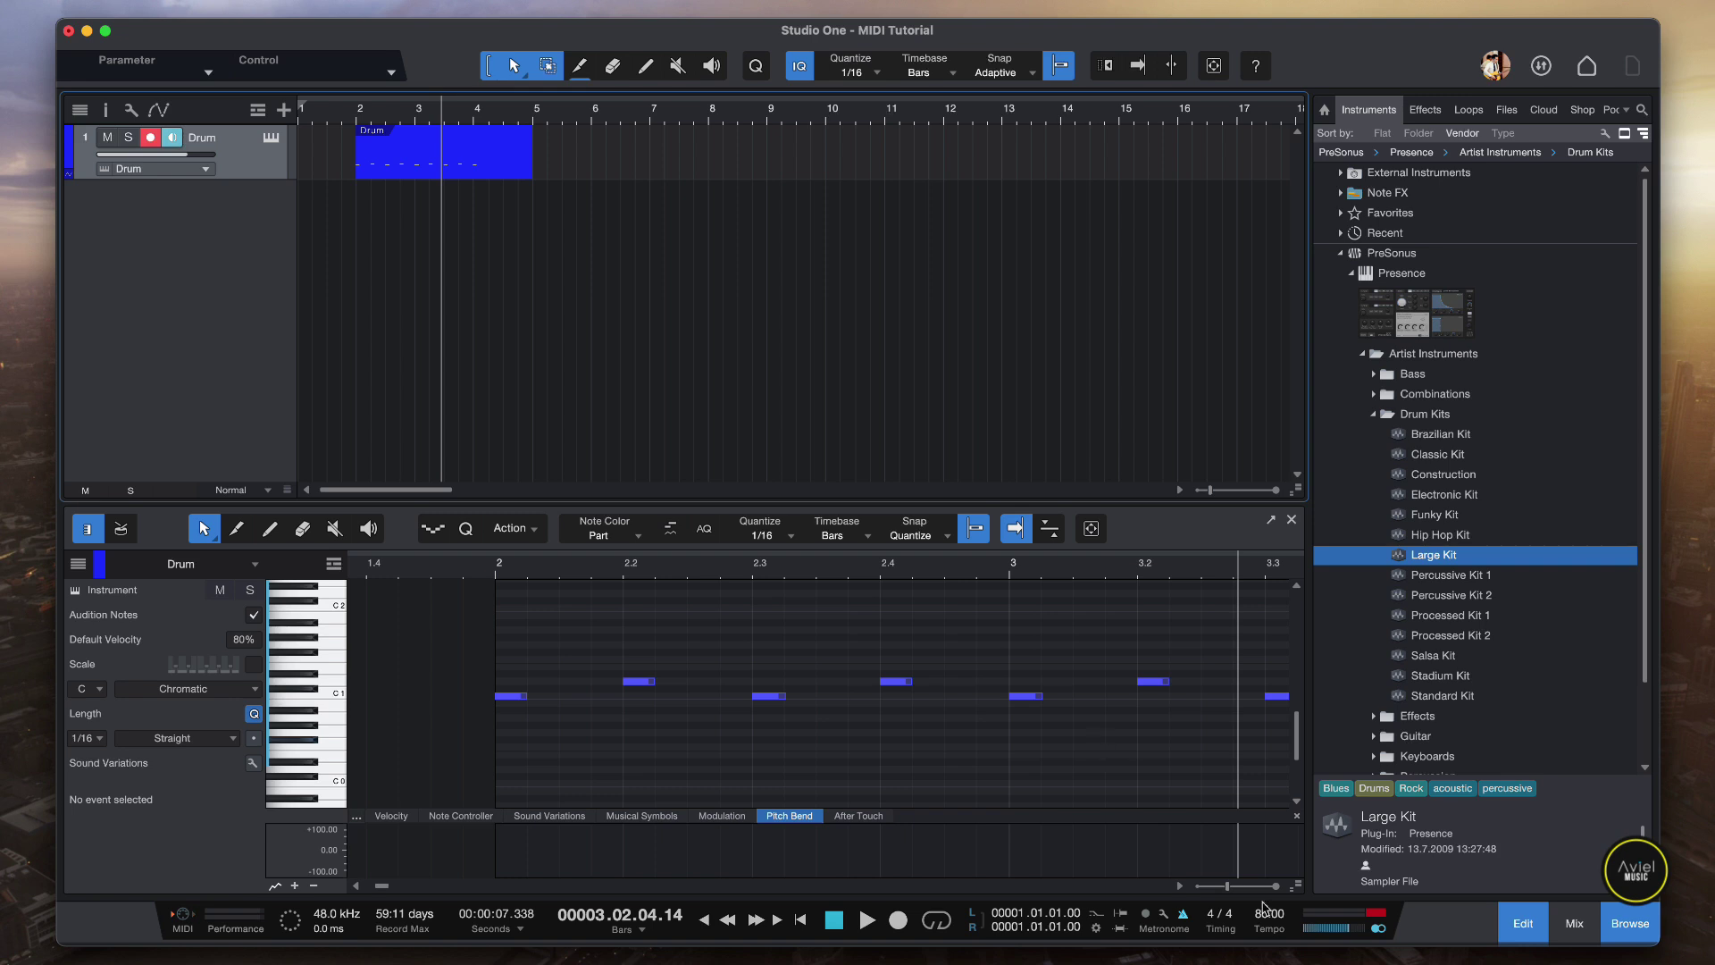
# - Enable a 2-bar metronome precount and record F# 1 notes over the existing Drum pattern from bar 2 to bar 5
pyautogui.click(1162, 921)
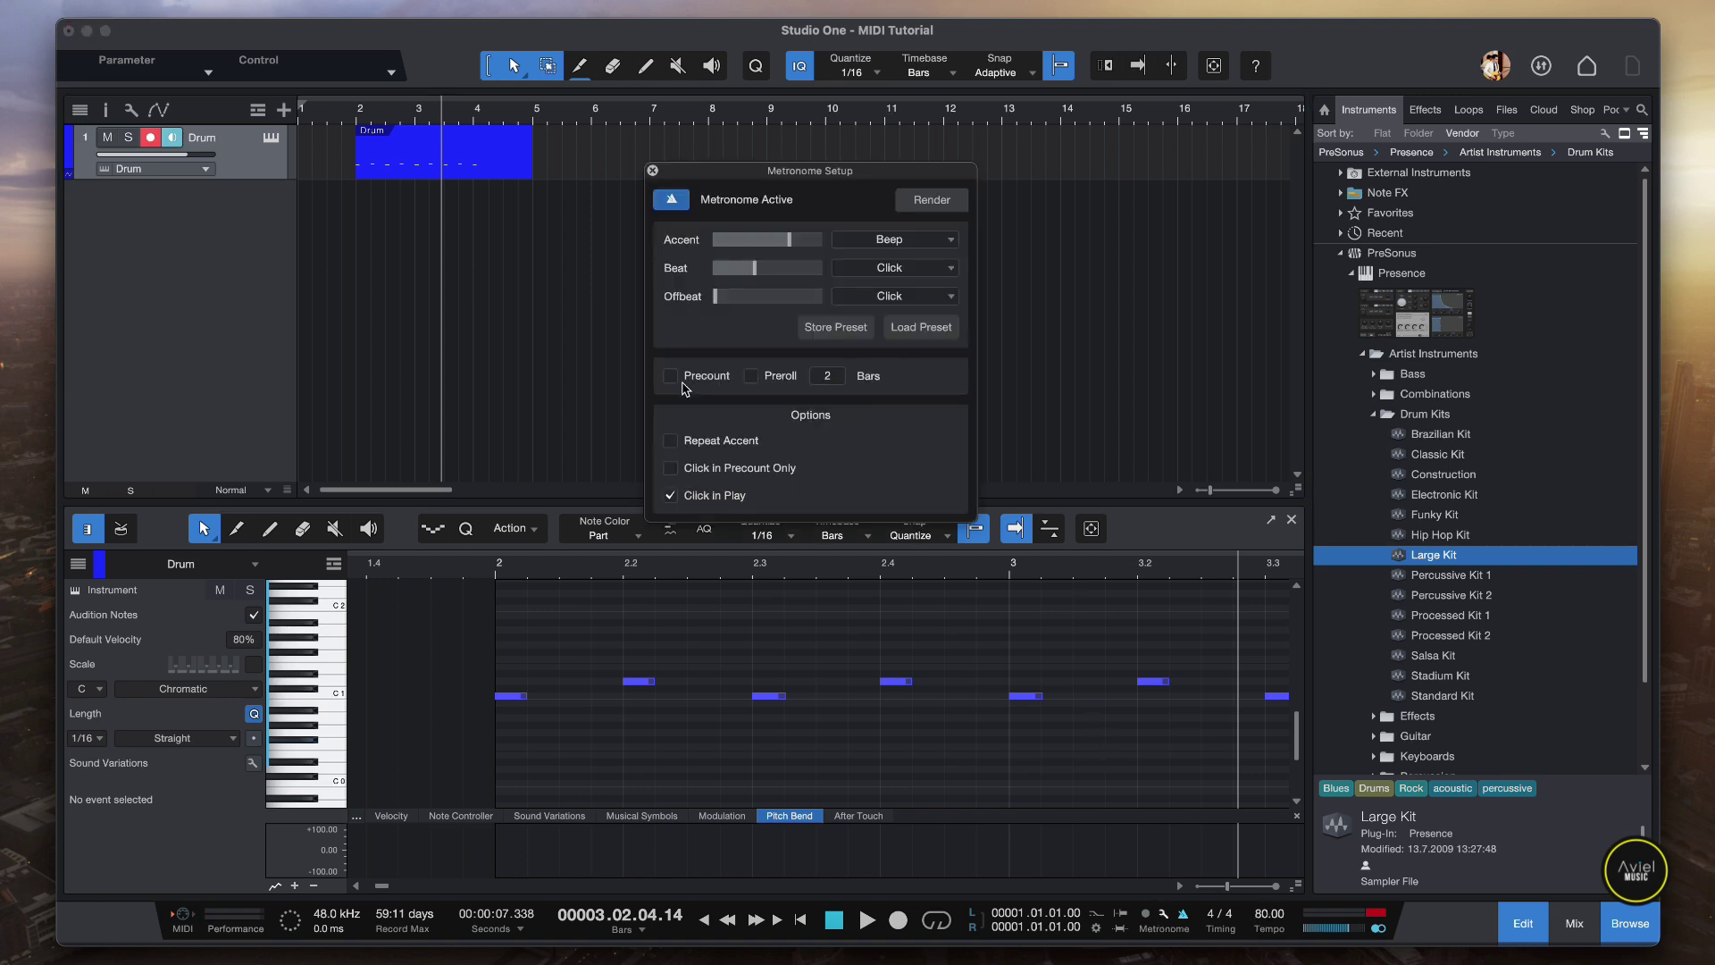
pyautogui.click(653, 171)
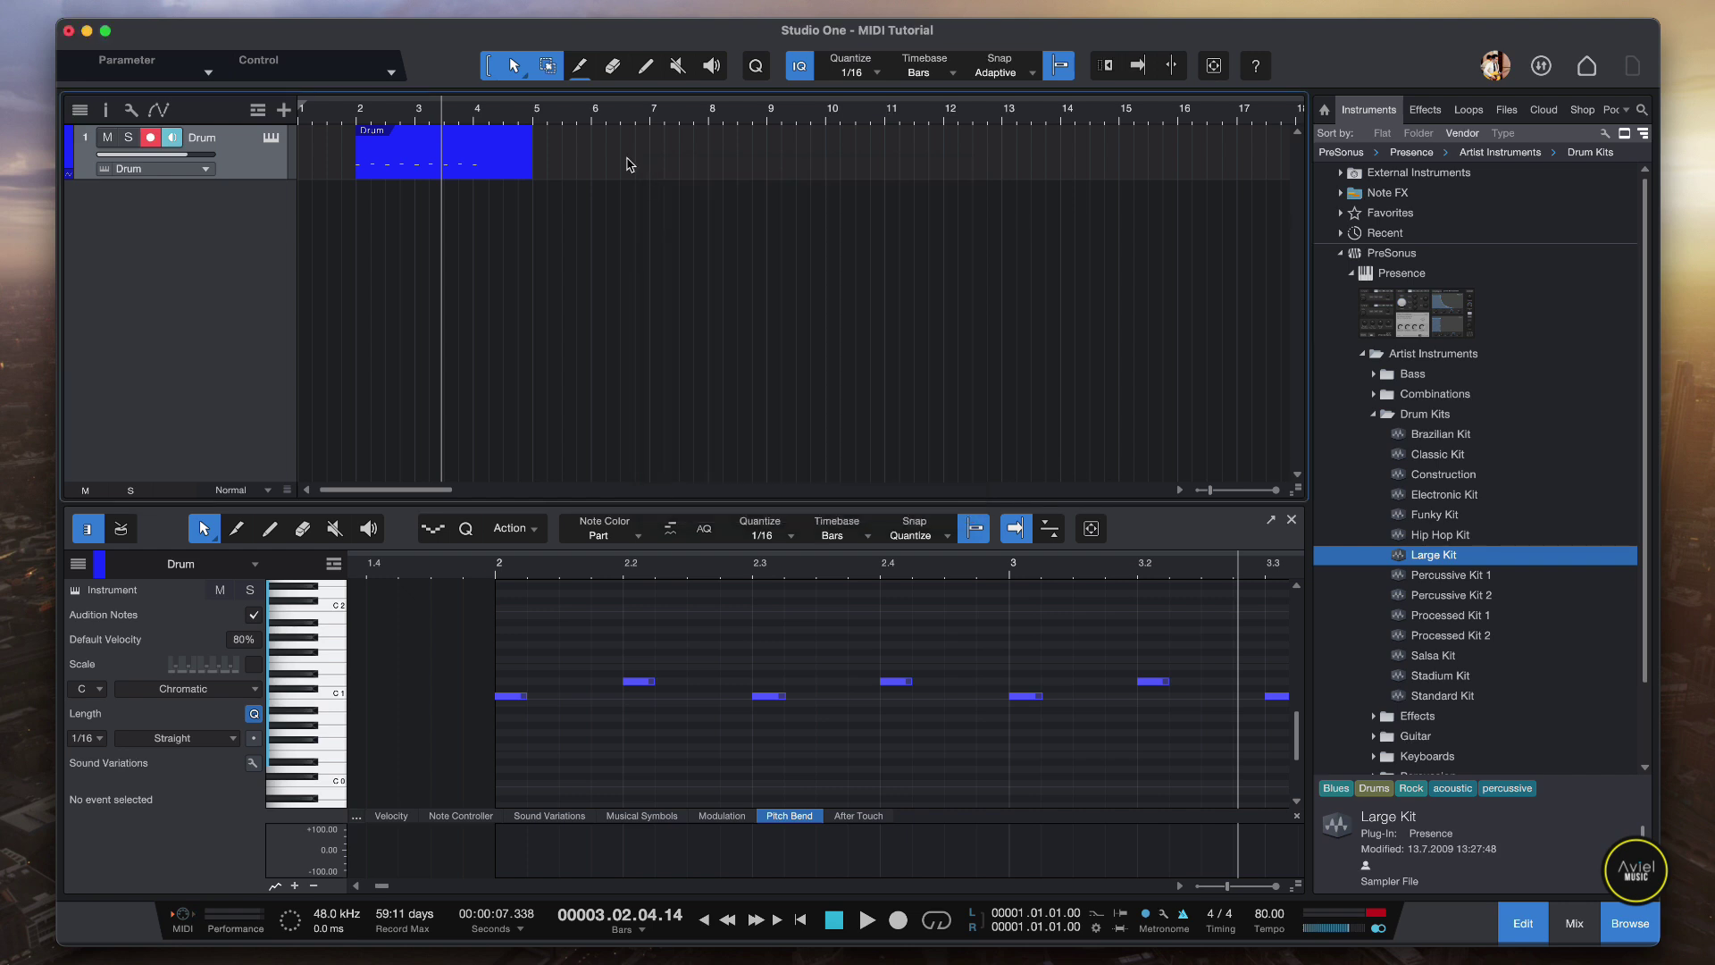
pyautogui.click(357, 114)
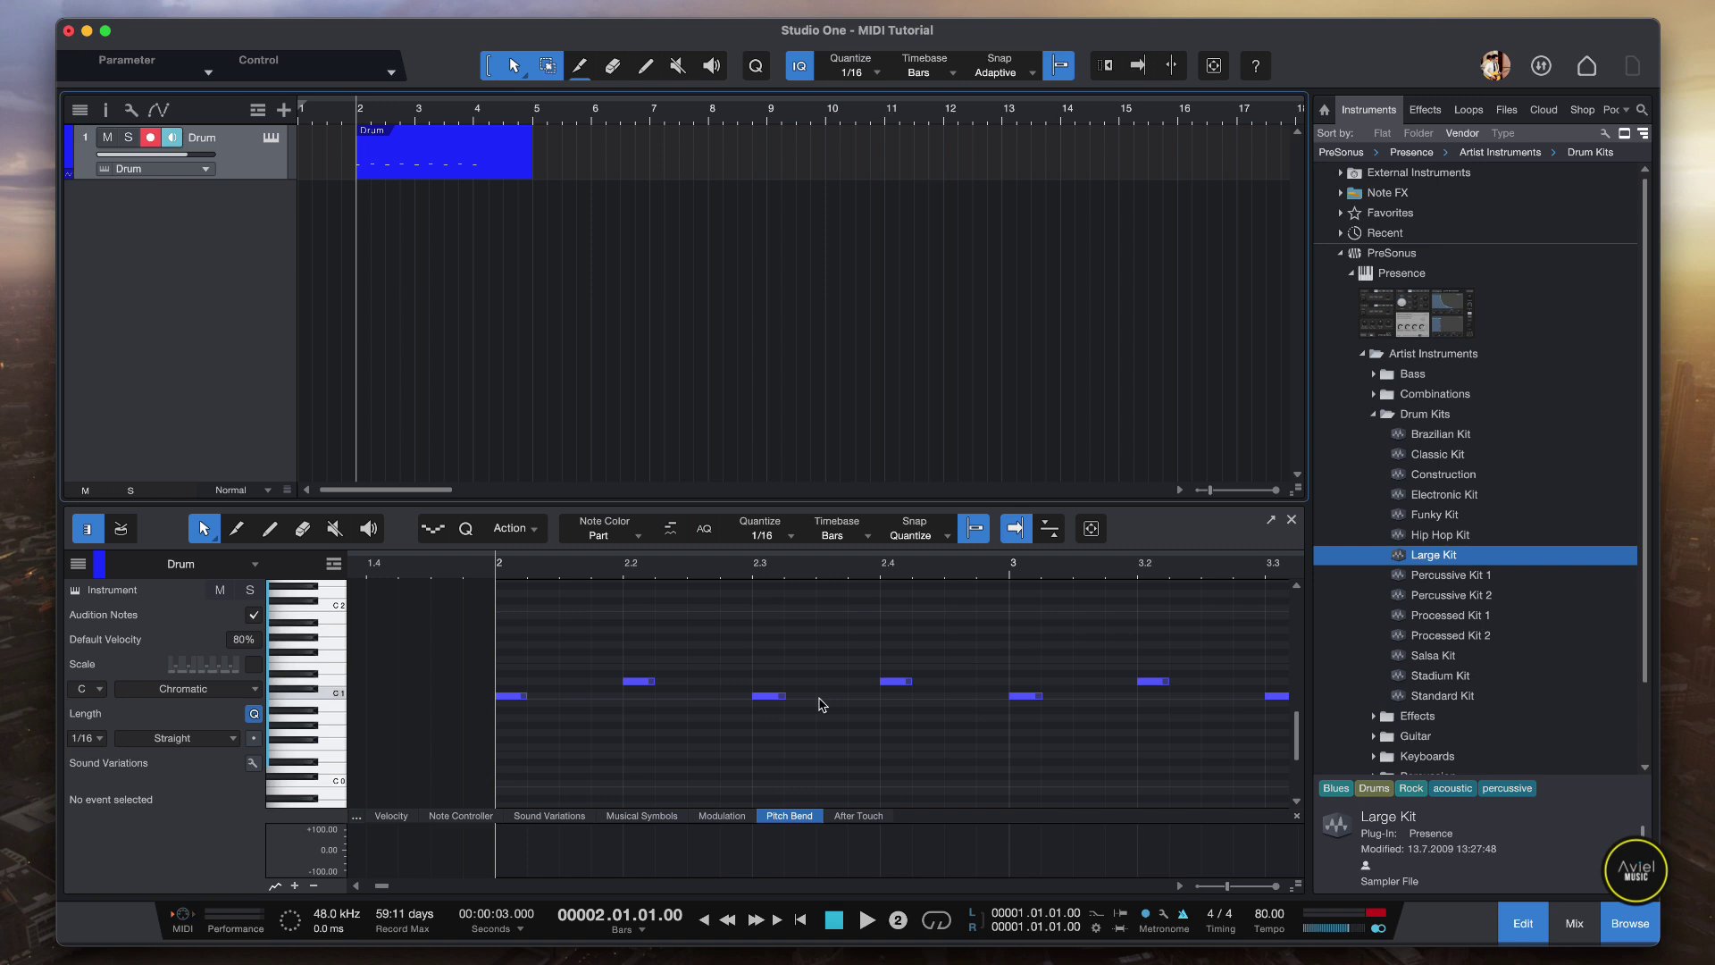
pyautogui.press('KP_Multiply')
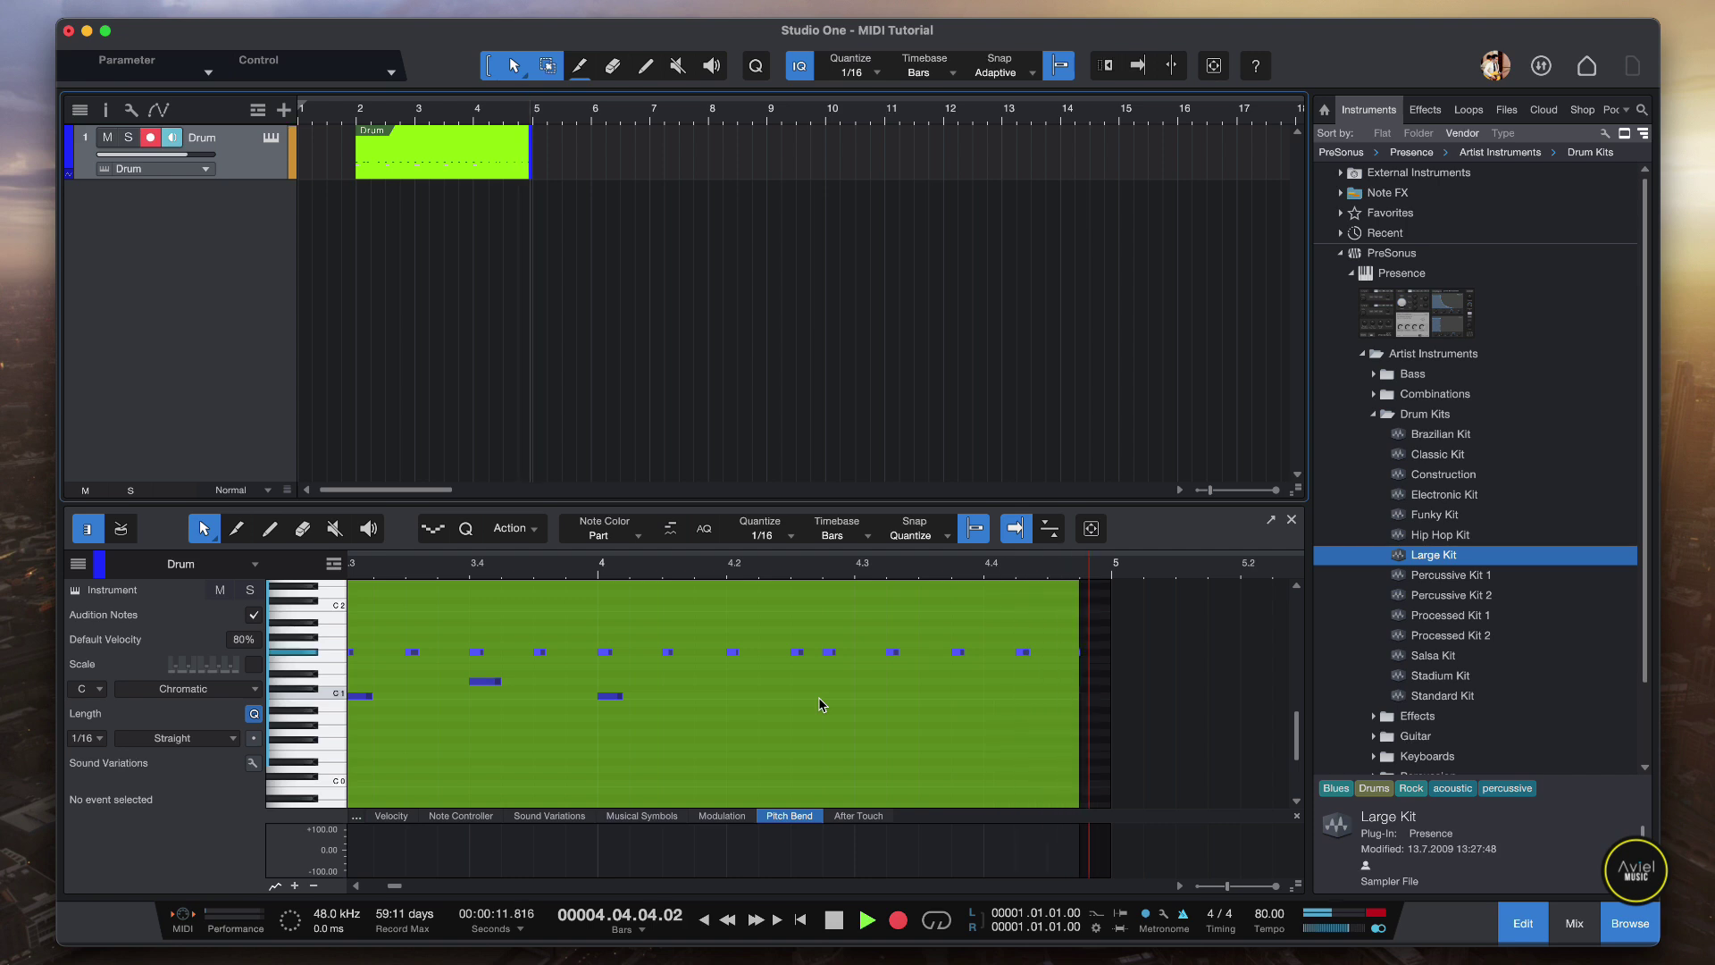
pyautogui.press('space')
# - Play back the first beats of the Drum part from just before bar 2 to check the recorded F# 1 notes
pyautogui.hscroll(-5, 832, 702)
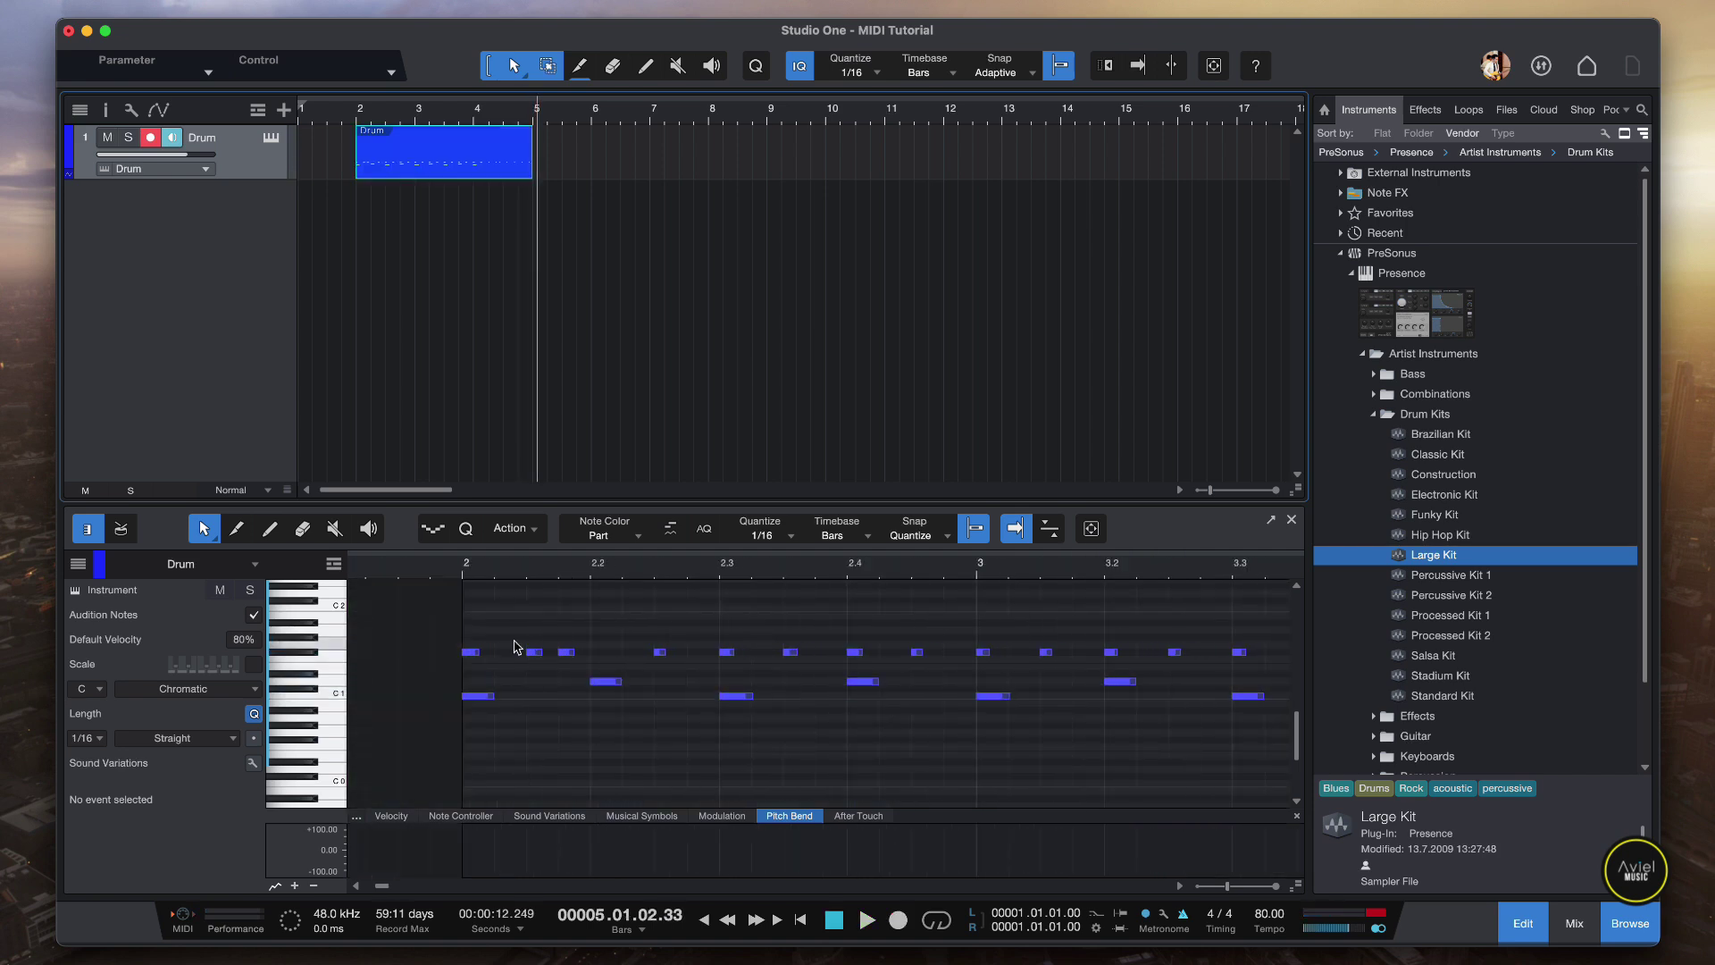
pyautogui.click(424, 570)
pyautogui.press('space')
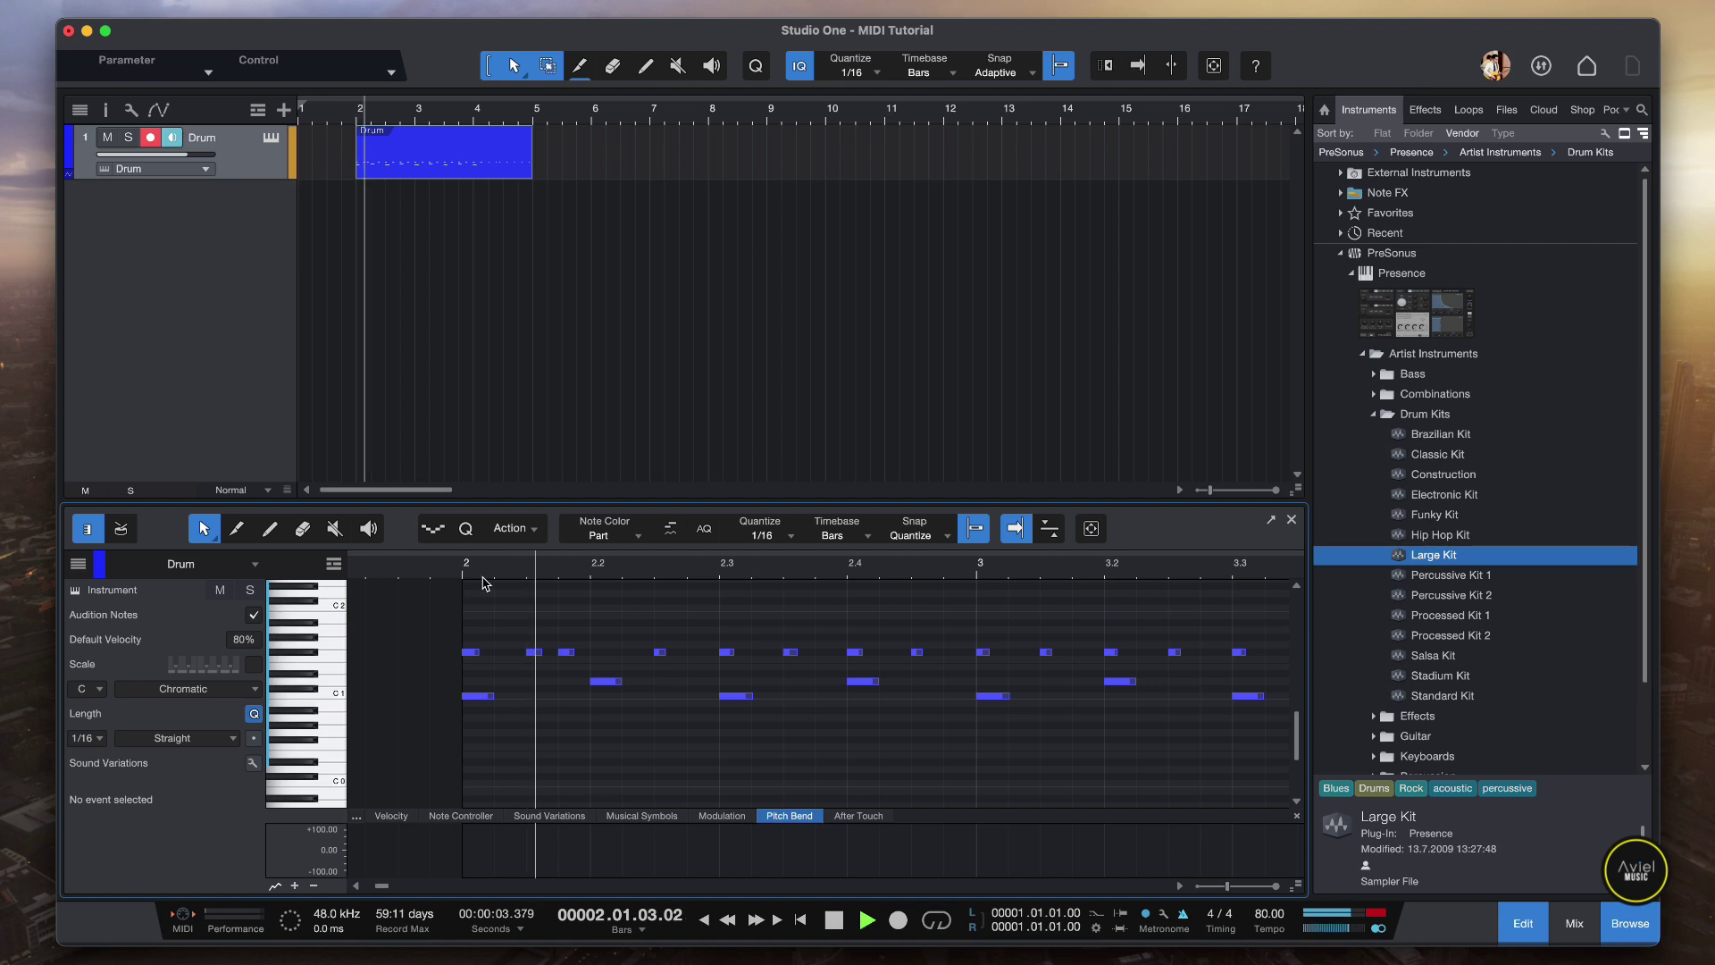
pyautogui.press('space')
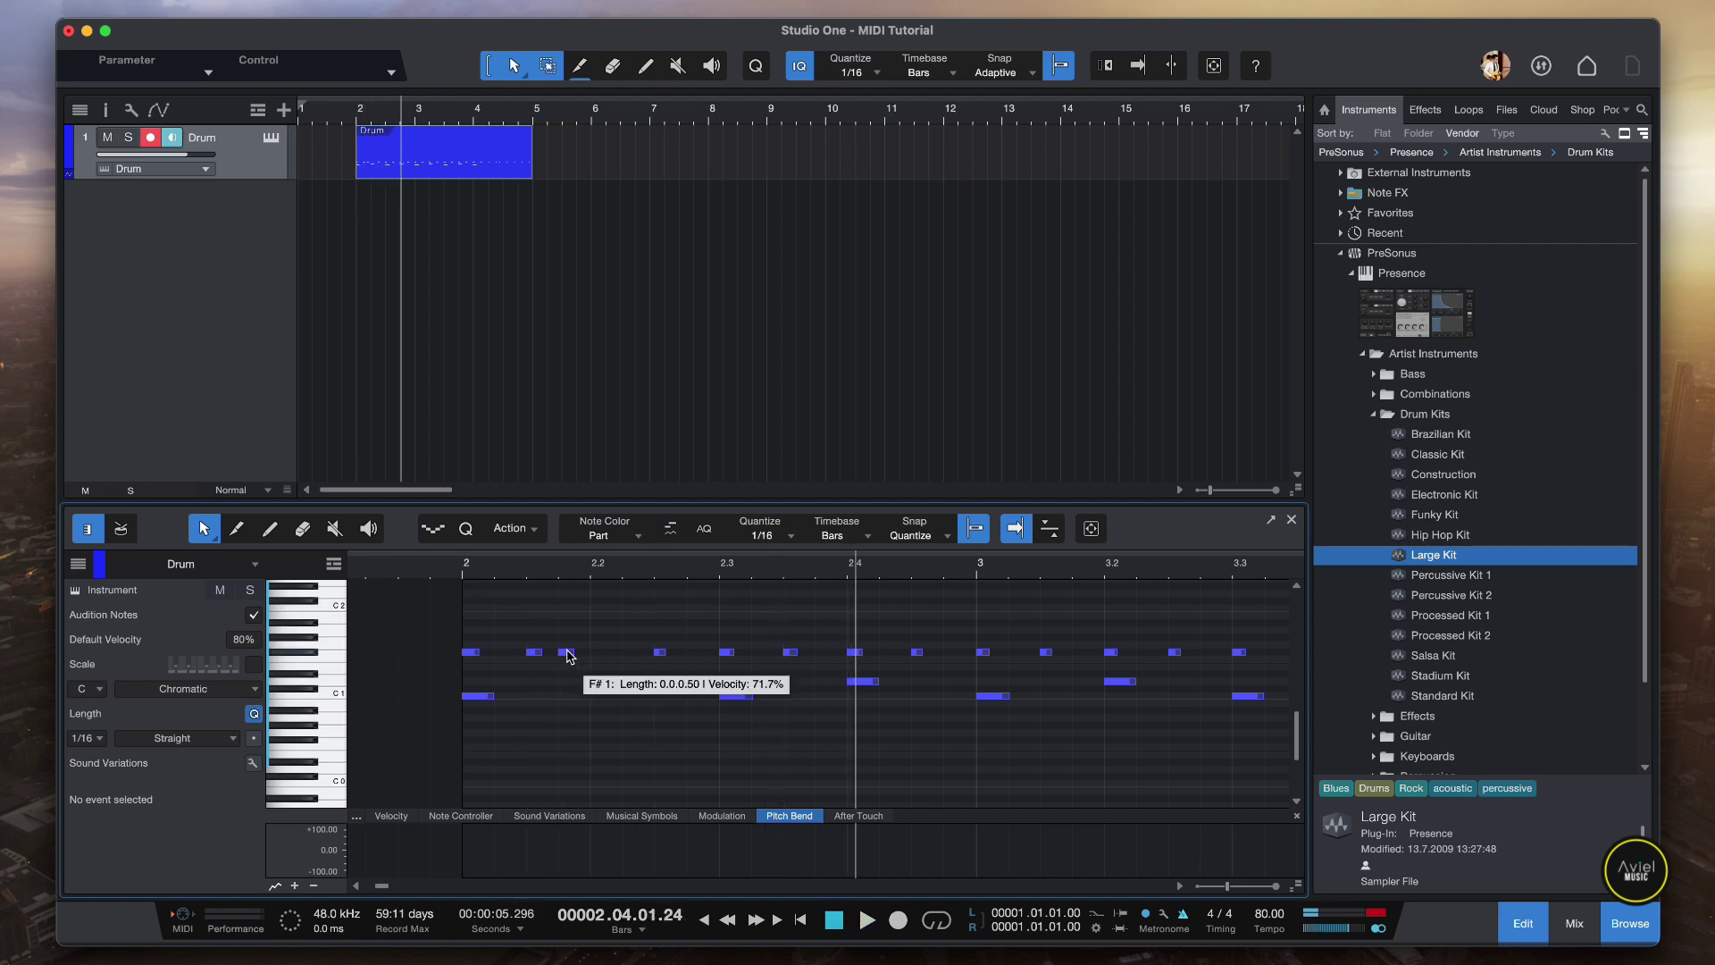
# - Move the early third F# 1 note in bar 2 to 2.2 and show the velocities, with the first F# 1 note selected
pyautogui.moveTo(569, 657); pyautogui.dragTo(599, 654)
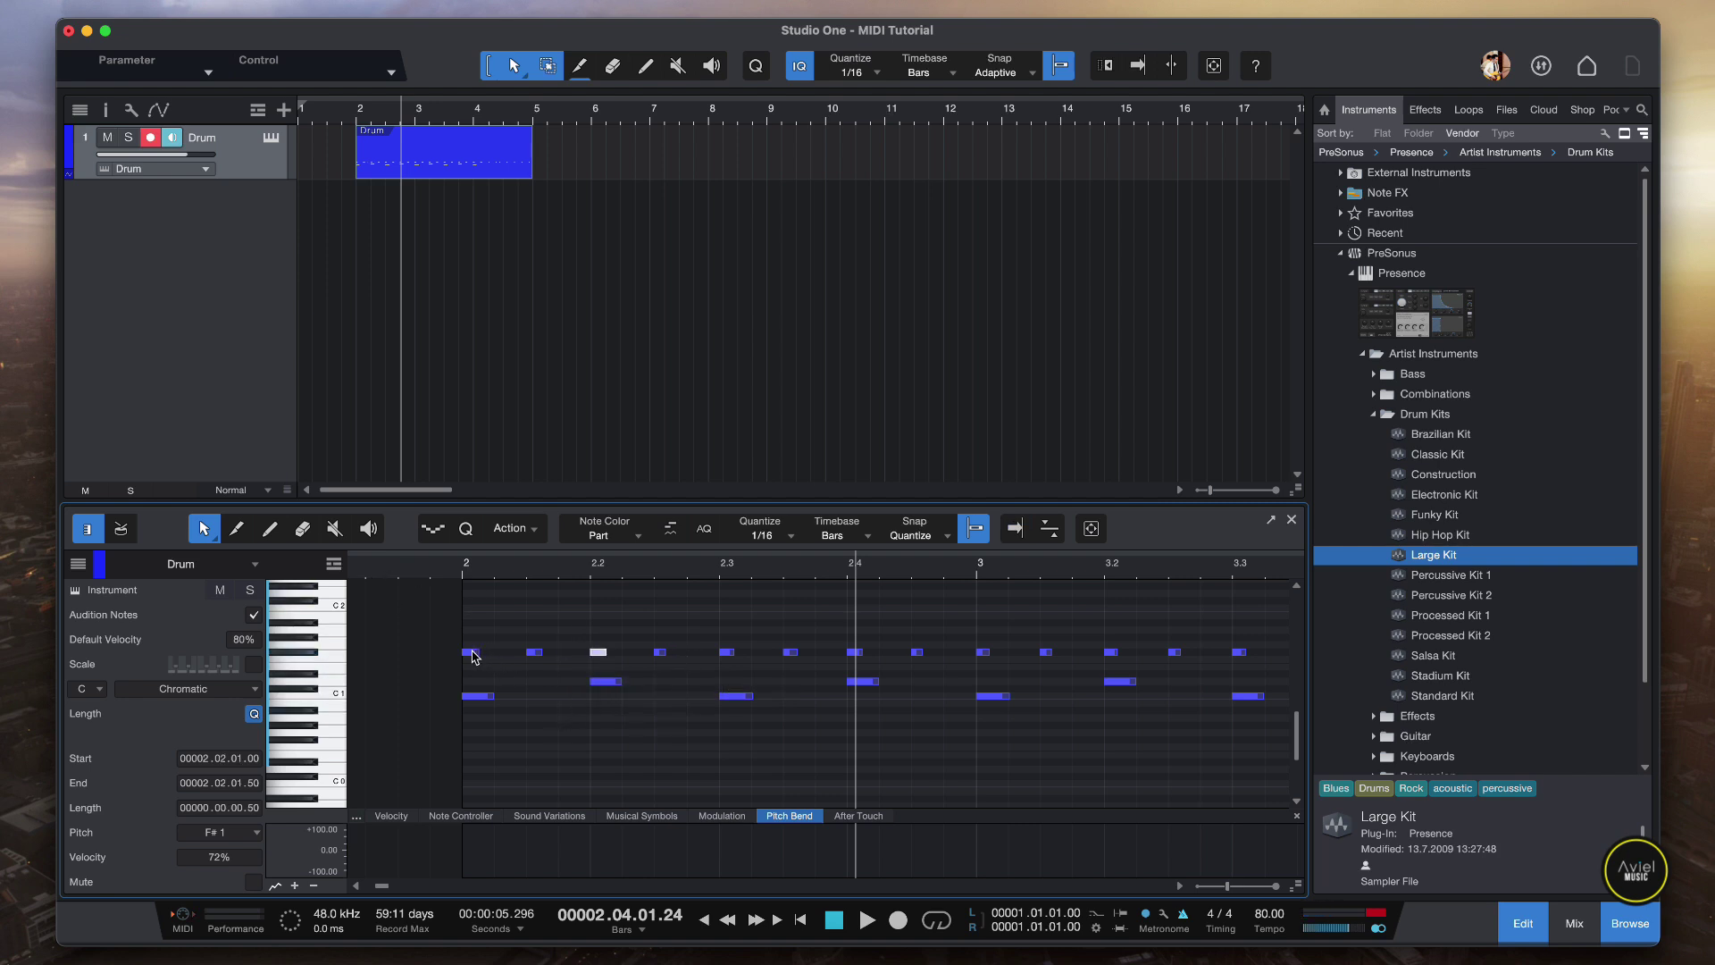
pyautogui.click(471, 653)
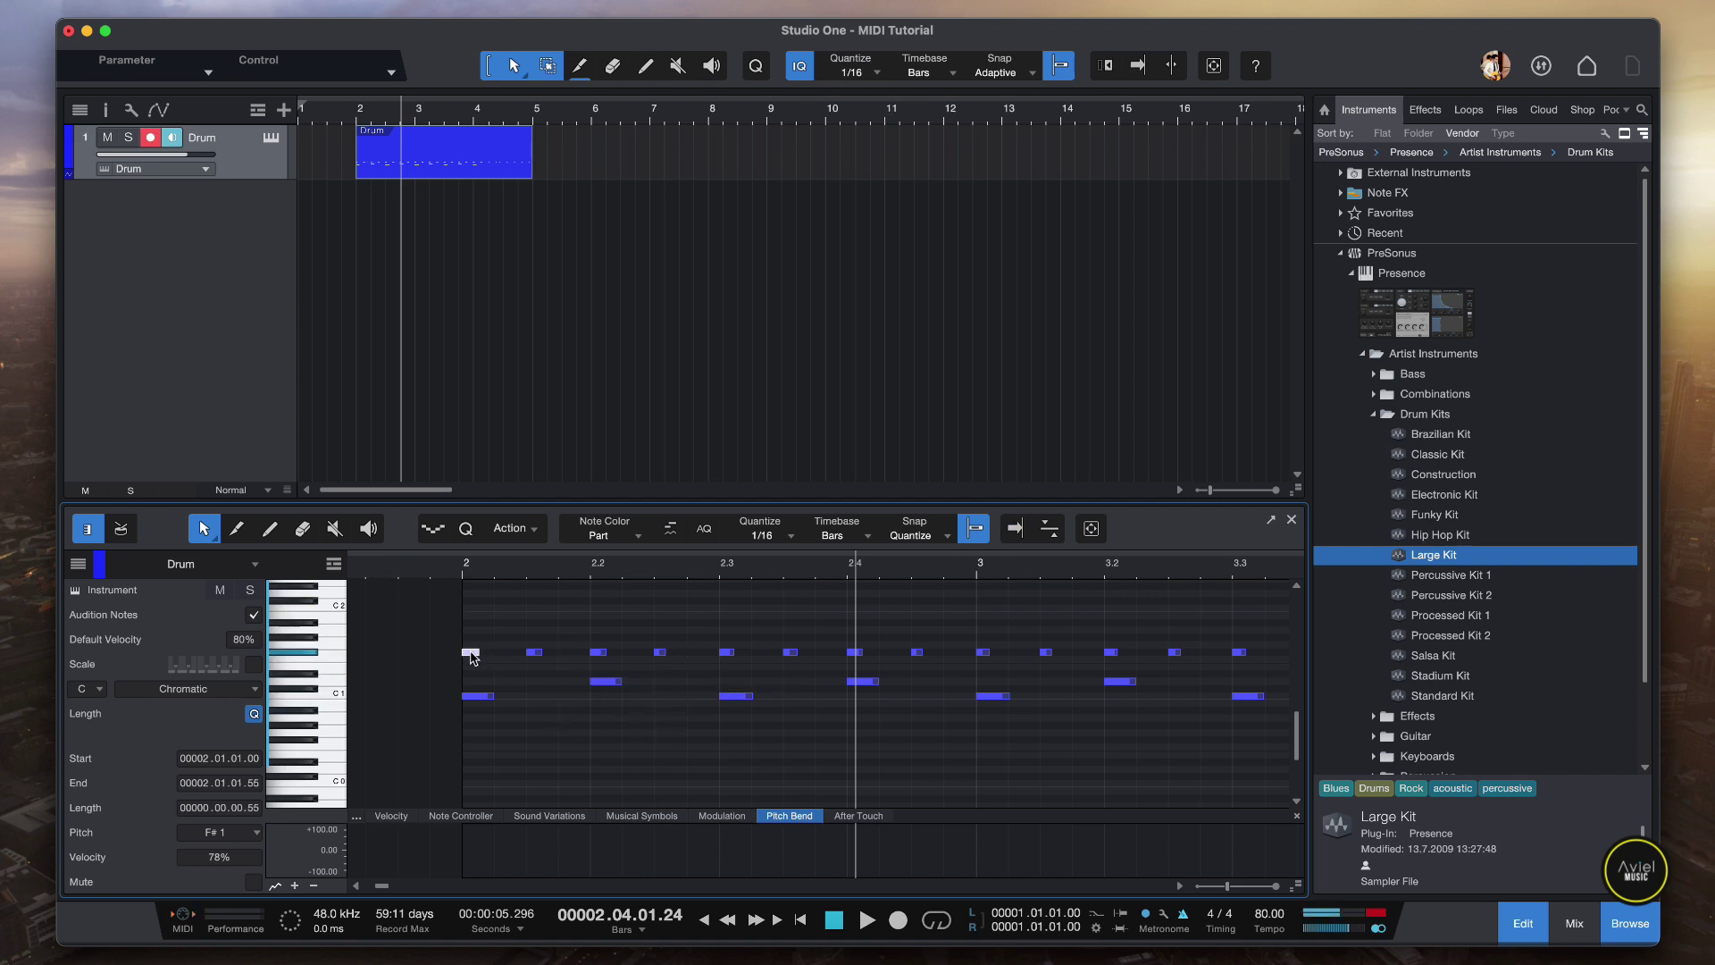
pyautogui.click(393, 817)
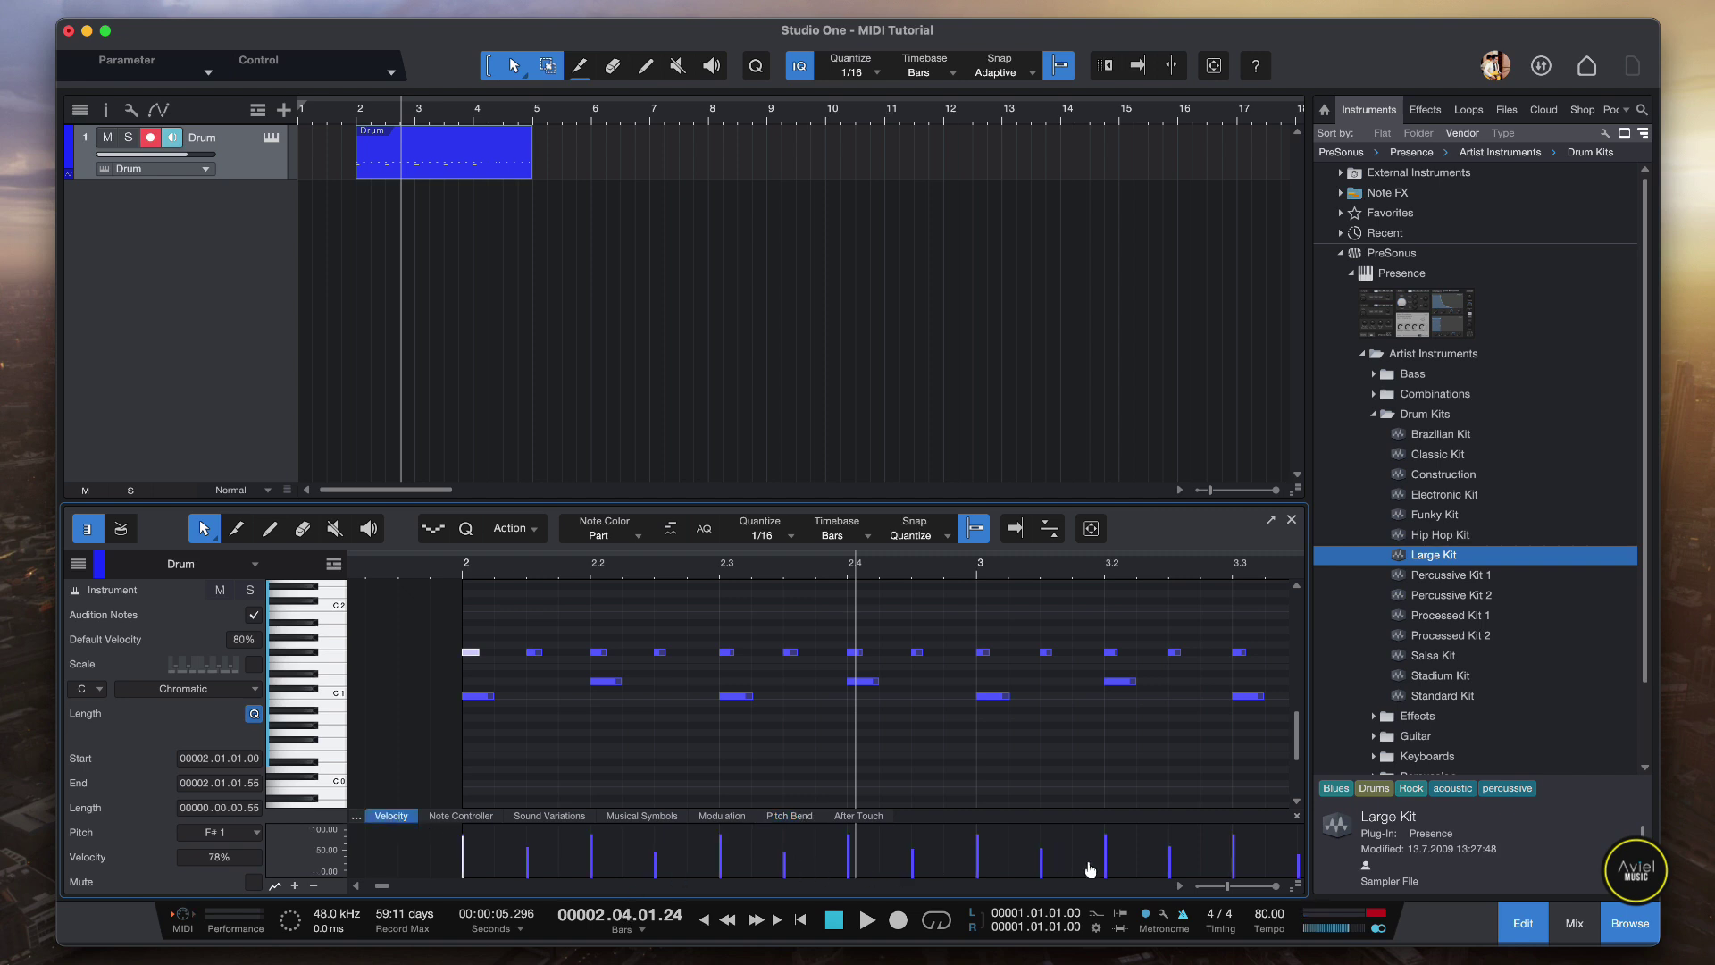
# - Add a 1/16 C 1 note at 4.3 in the Drum part
pyautogui.hscroll(6, 615, 718)
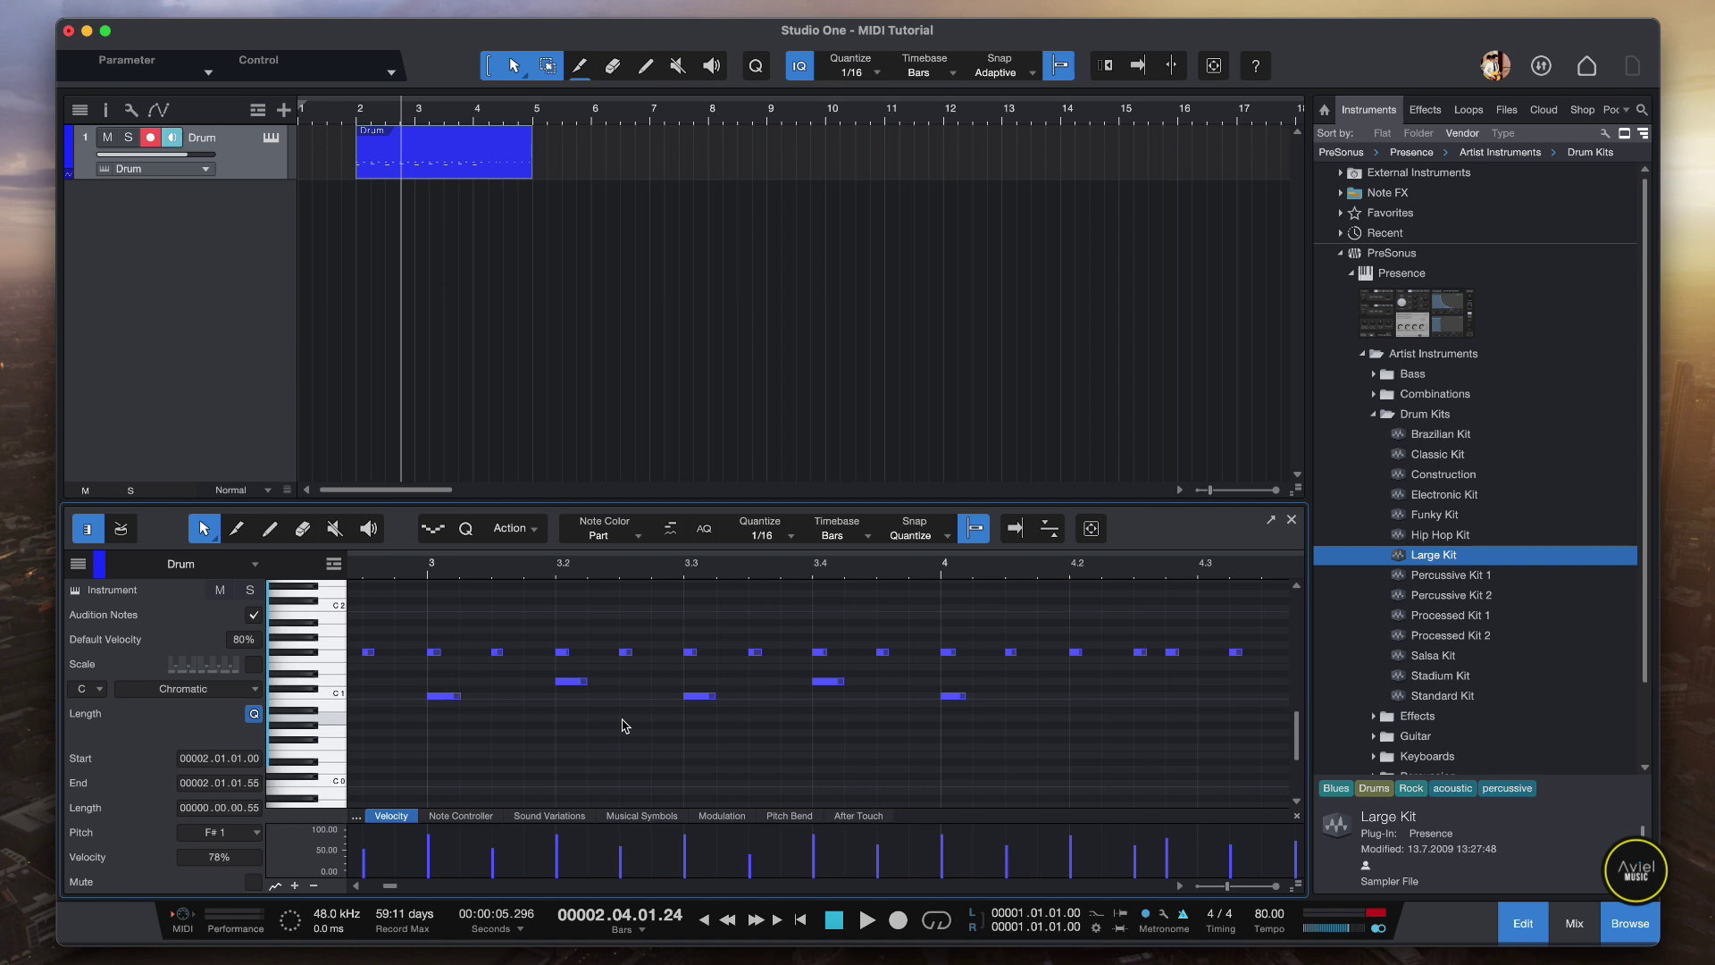
pyautogui.hscroll(3, 626, 726)
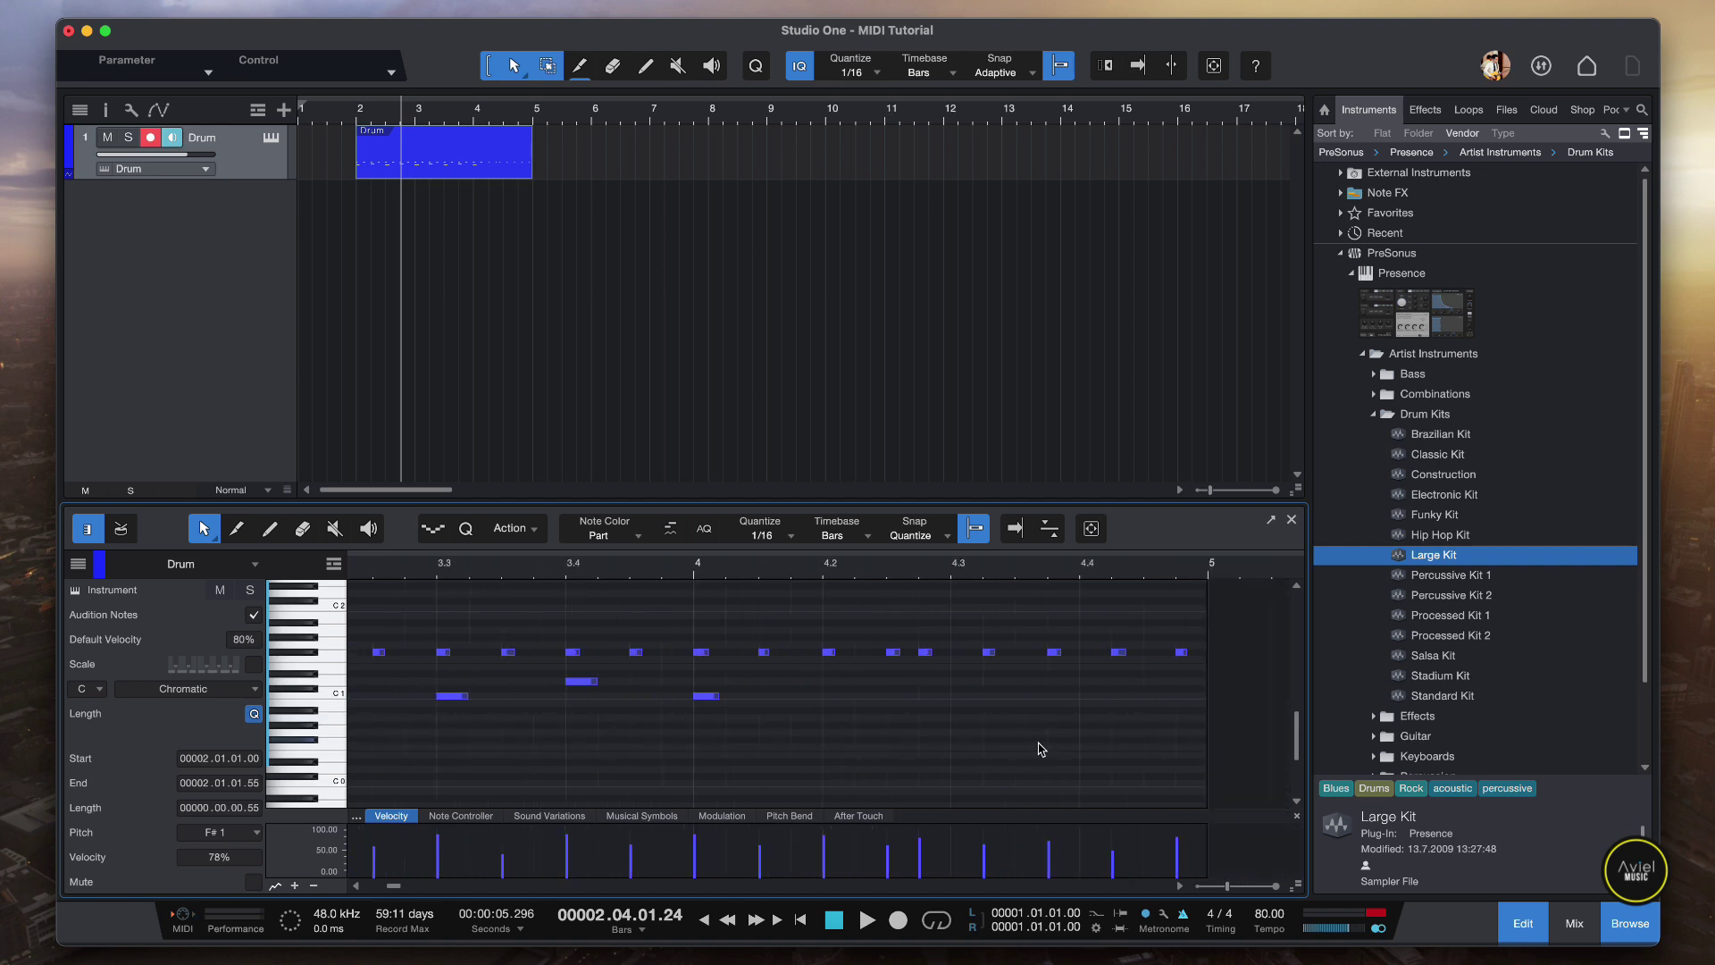
pyautogui.click(707, 696)
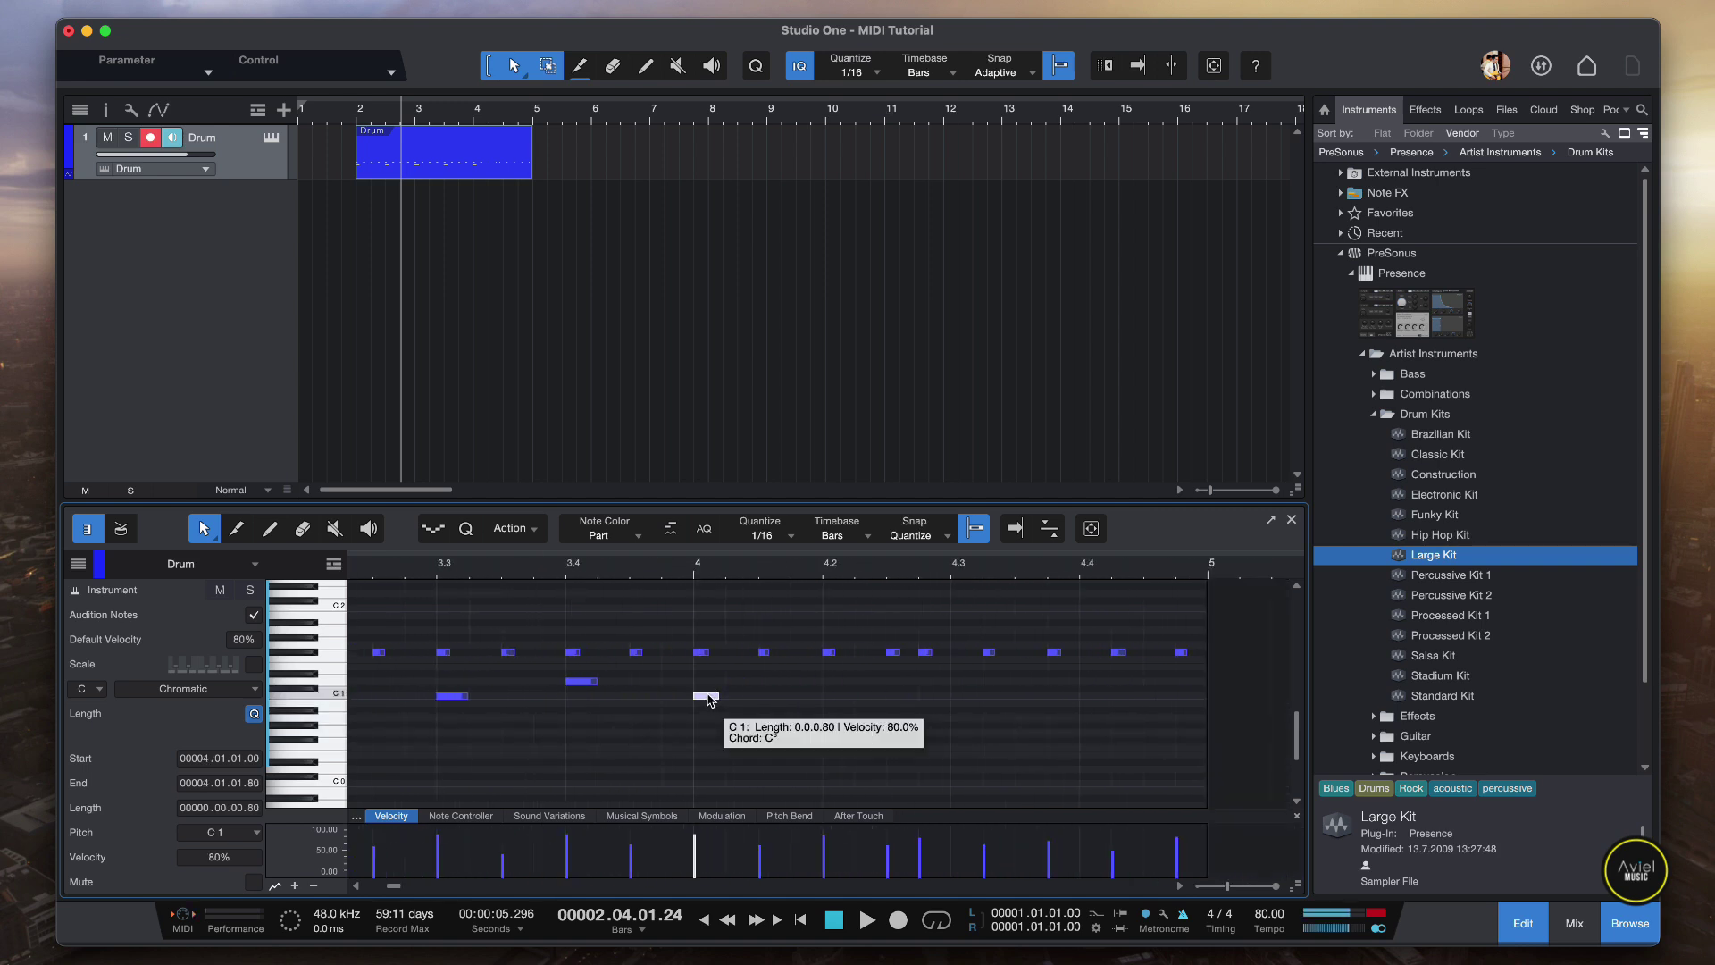
pyautogui.click(953, 699)
pyautogui.click(953, 697)
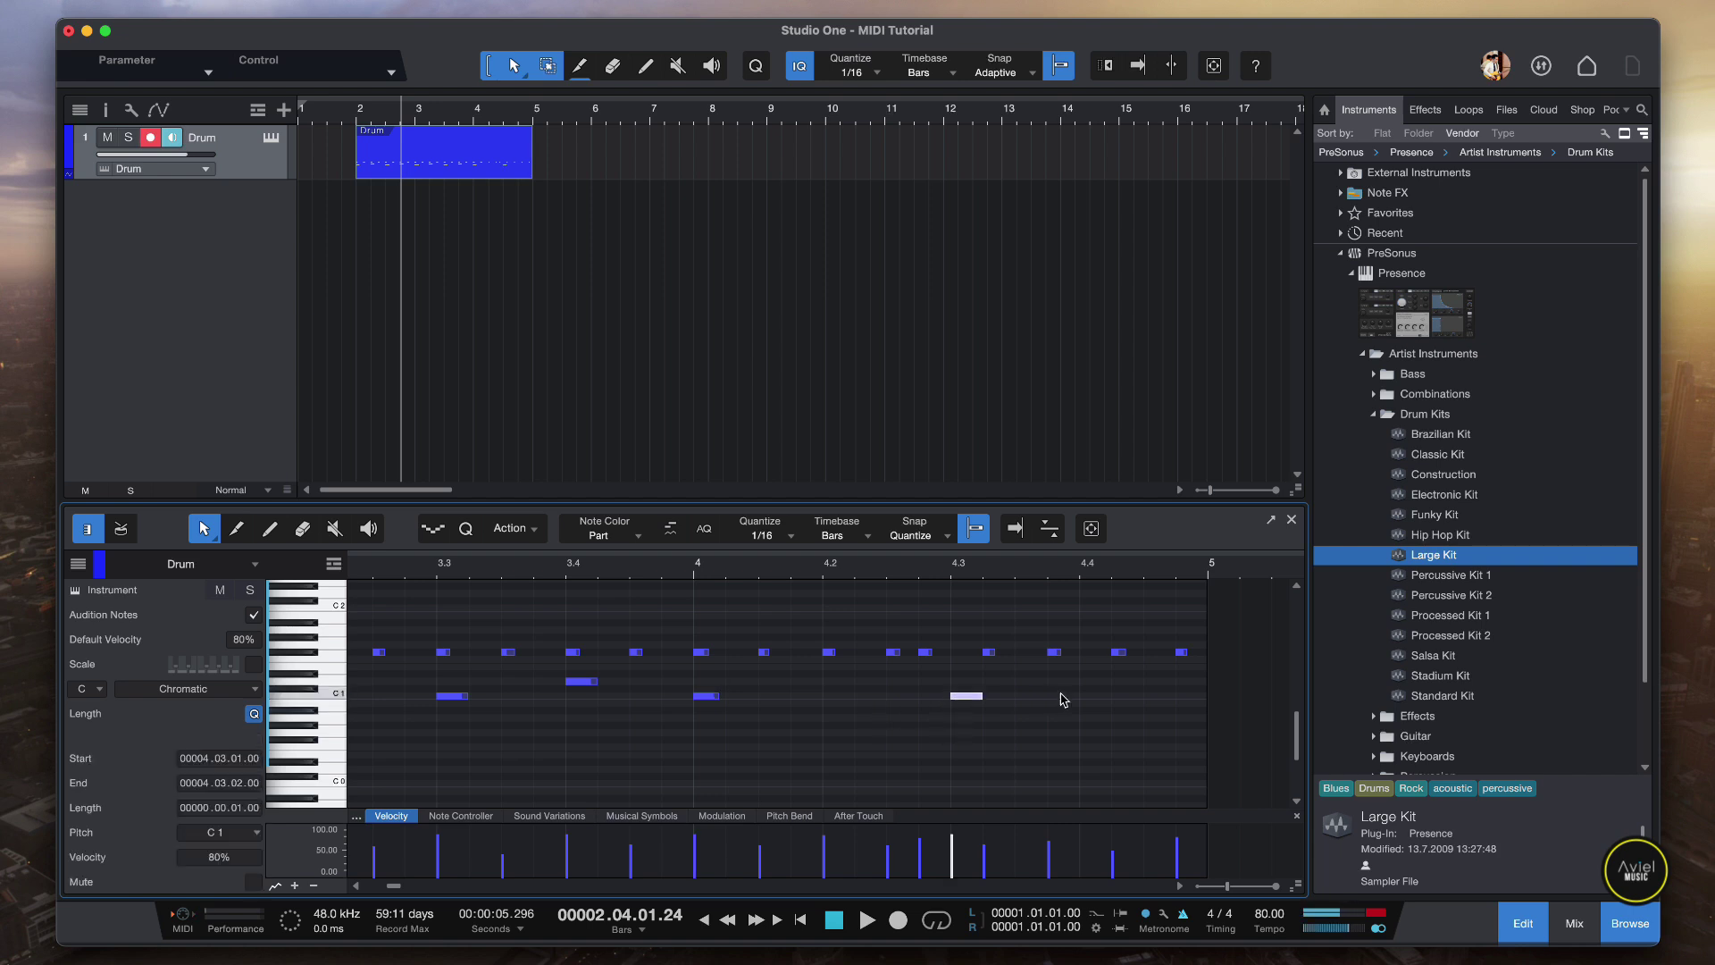
# - Add 1/16 D 1 notes in bar 4 at 4.2 and three consecutive ones starting at 4.4
pyautogui.click(583, 682)
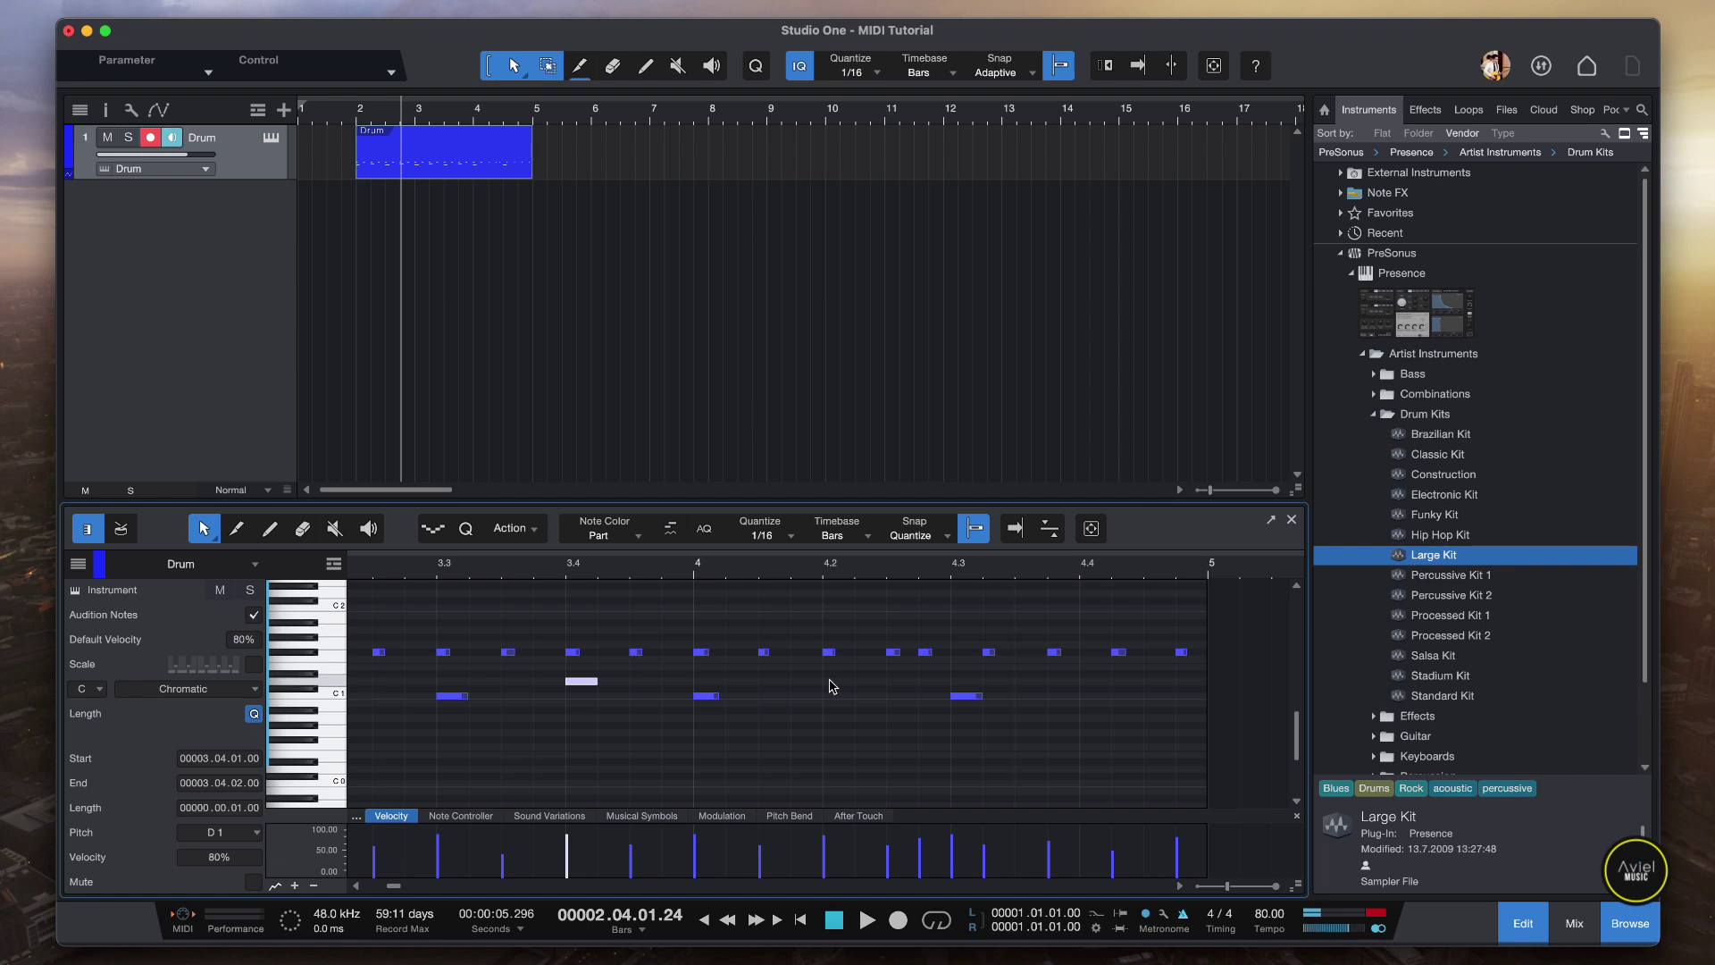
pyautogui.click(828, 682)
pyautogui.click(1086, 683)
pyautogui.click(1128, 683)
pyautogui.click(1161, 684)
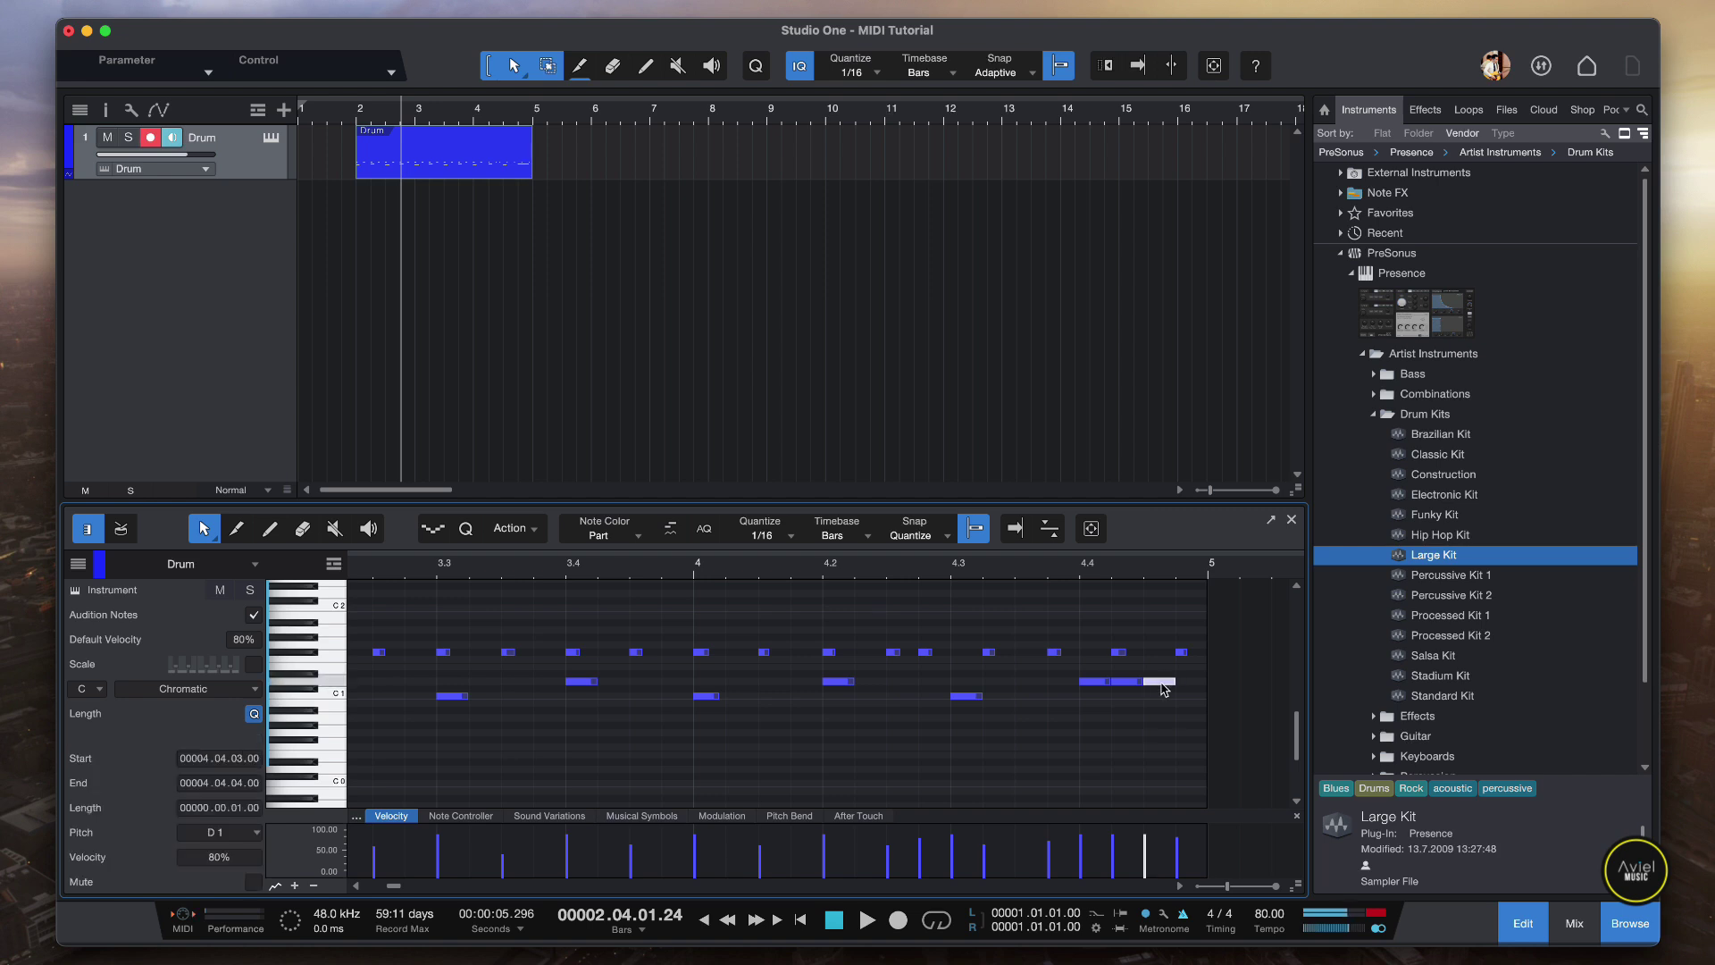
# - Add a fourth D 1 note at 4.4.4 and shorten all four D 1 notes on beat 4.4 to the minimum length
pyautogui.click(1186, 683)
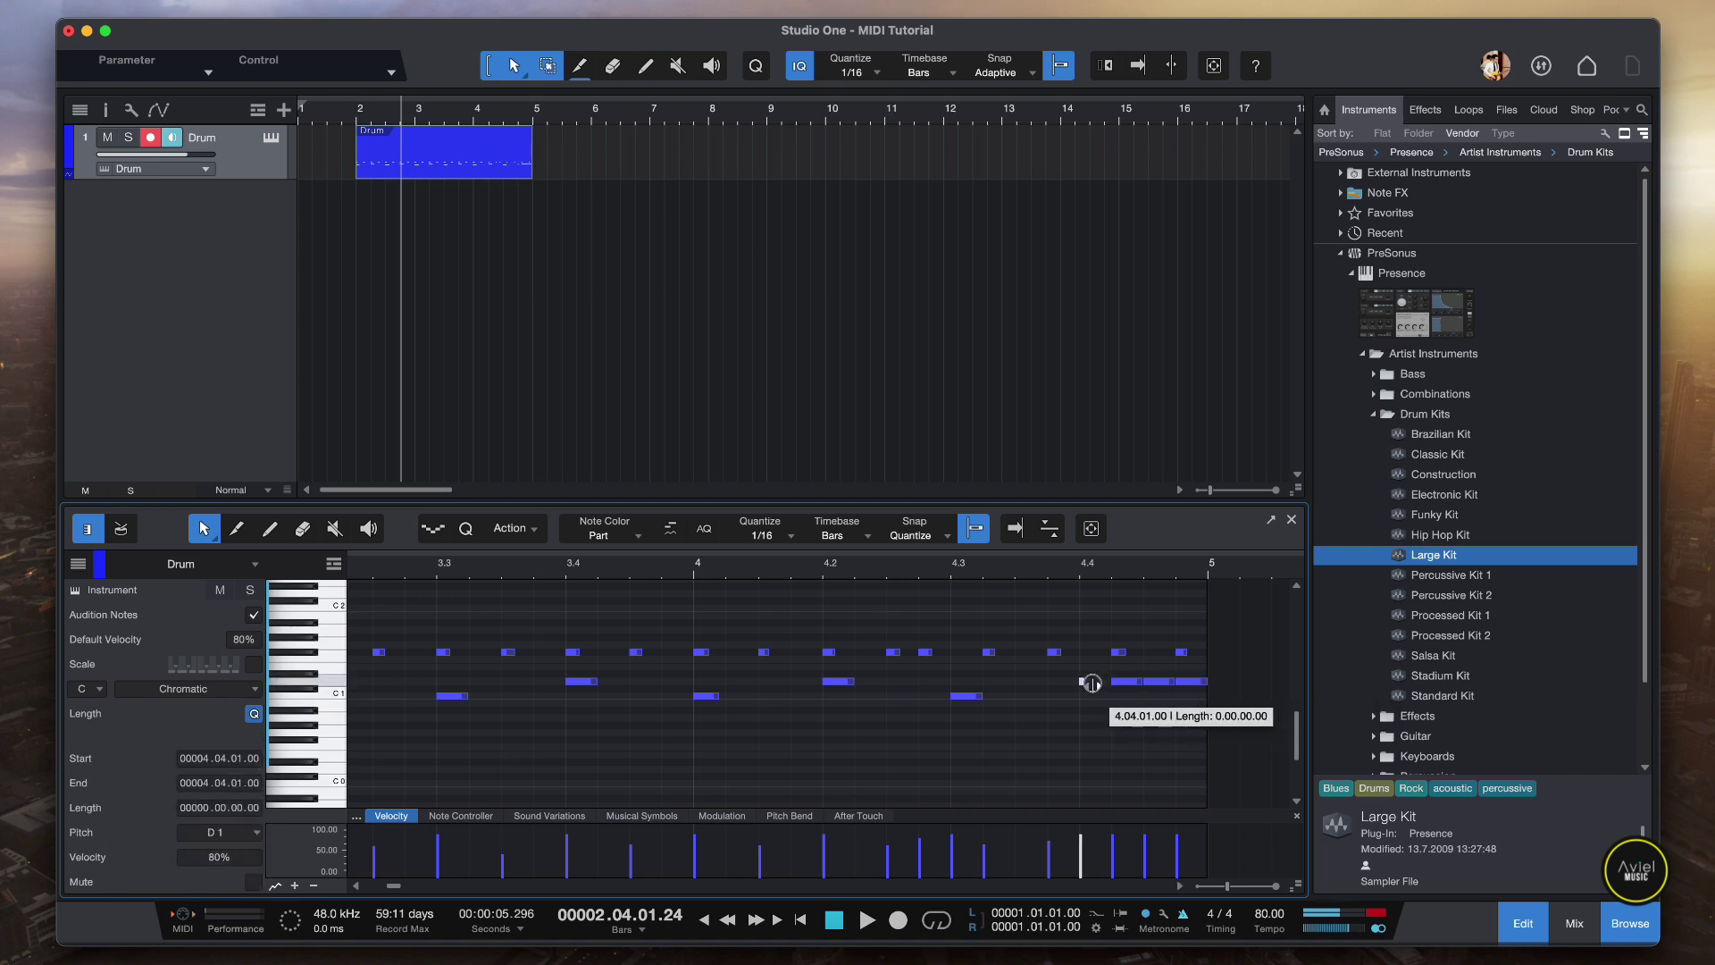
pyautogui.click(1127, 682)
pyautogui.moveTo(1129, 687); pyautogui.dragTo(1177, 684)
pyautogui.click(1166, 684)
pyautogui.click(1190, 684)
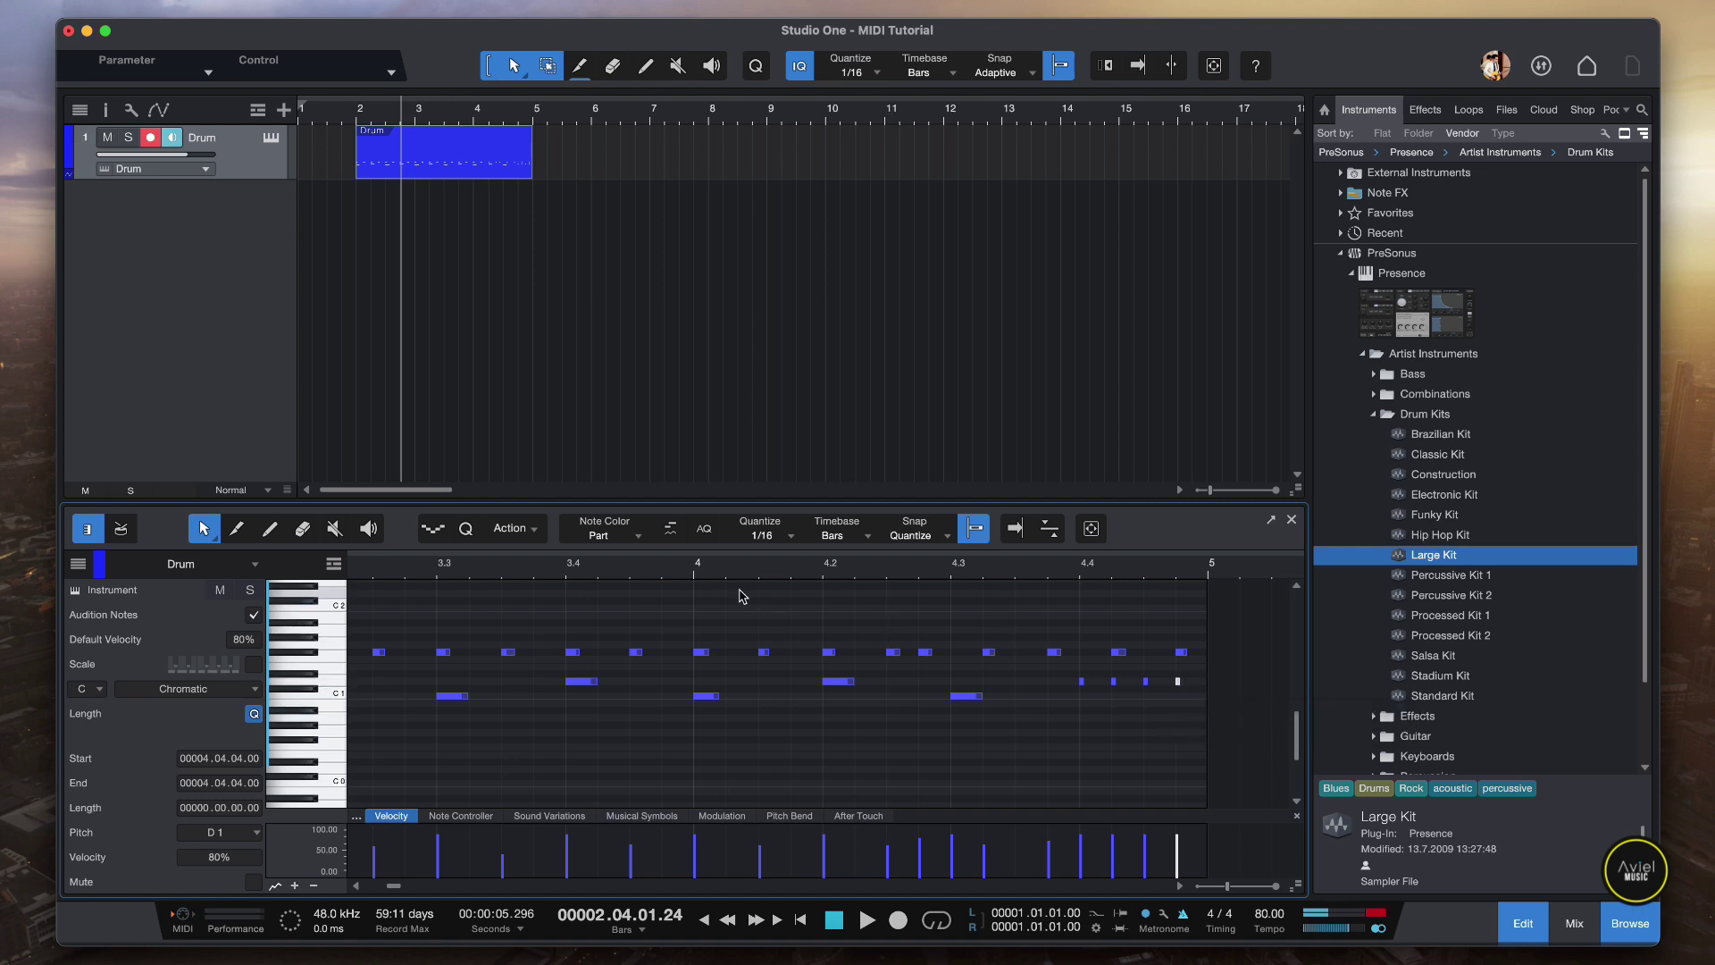
# - Play back bar 4 of the Drum part from its start to check the new D 1 fill
pyautogui.click(696, 567)
pyautogui.press('space')
pyautogui.press('f')
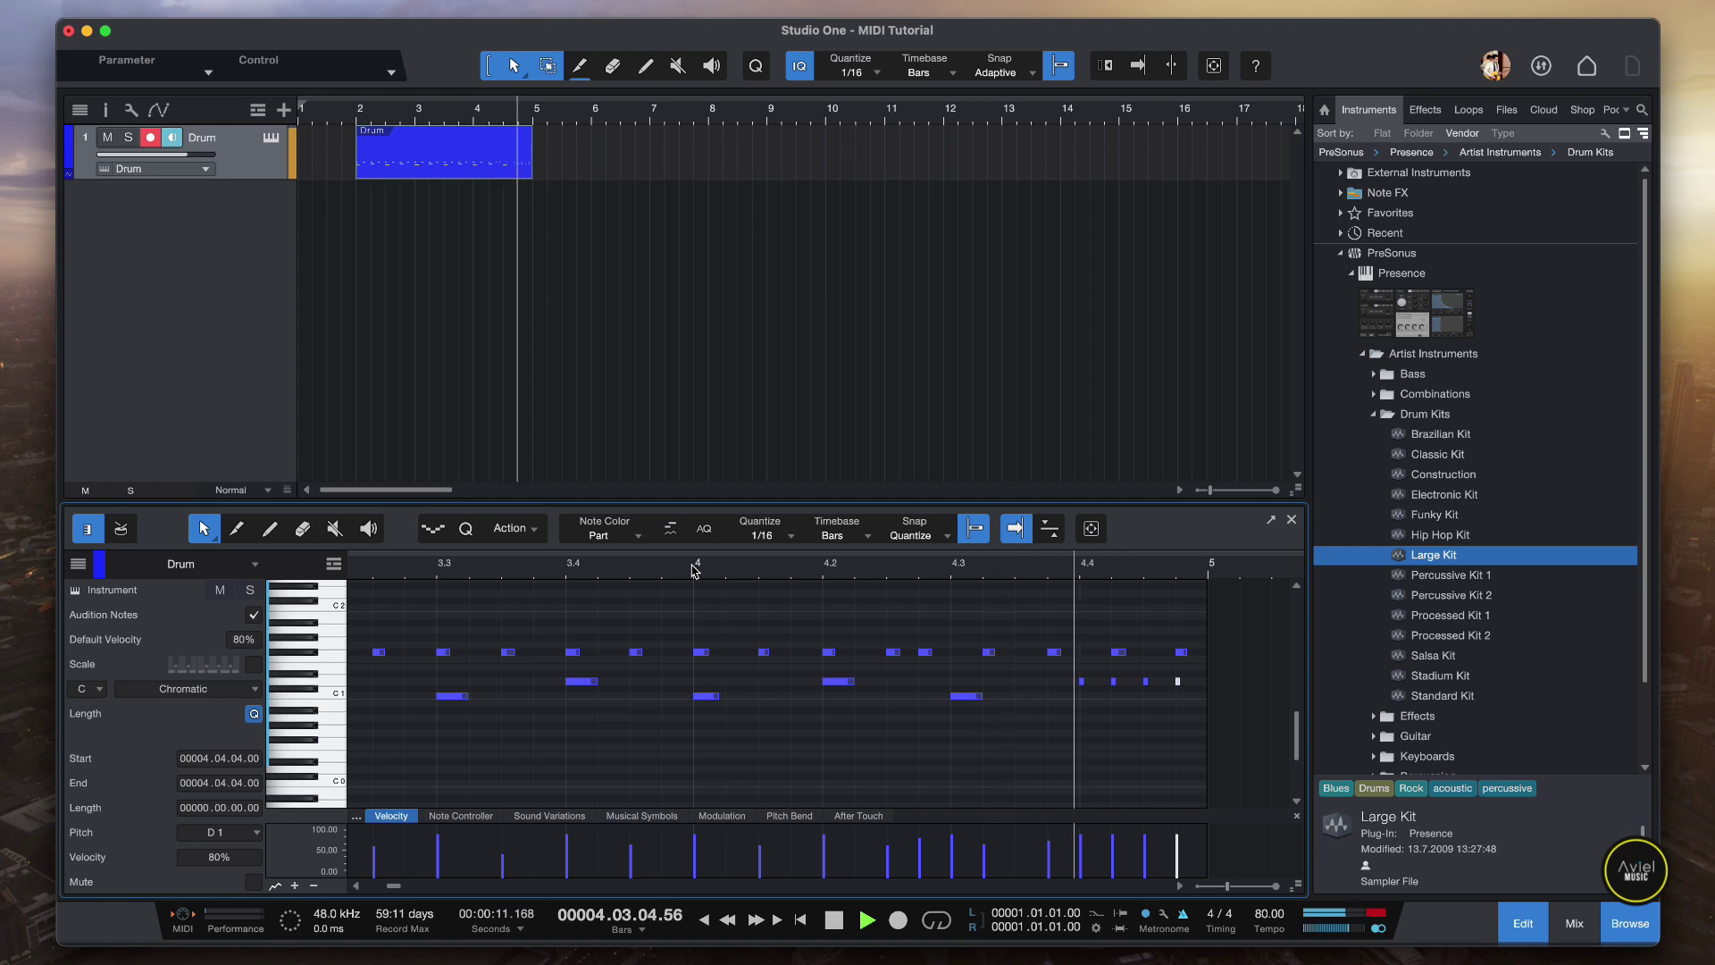
pyautogui.press('space')
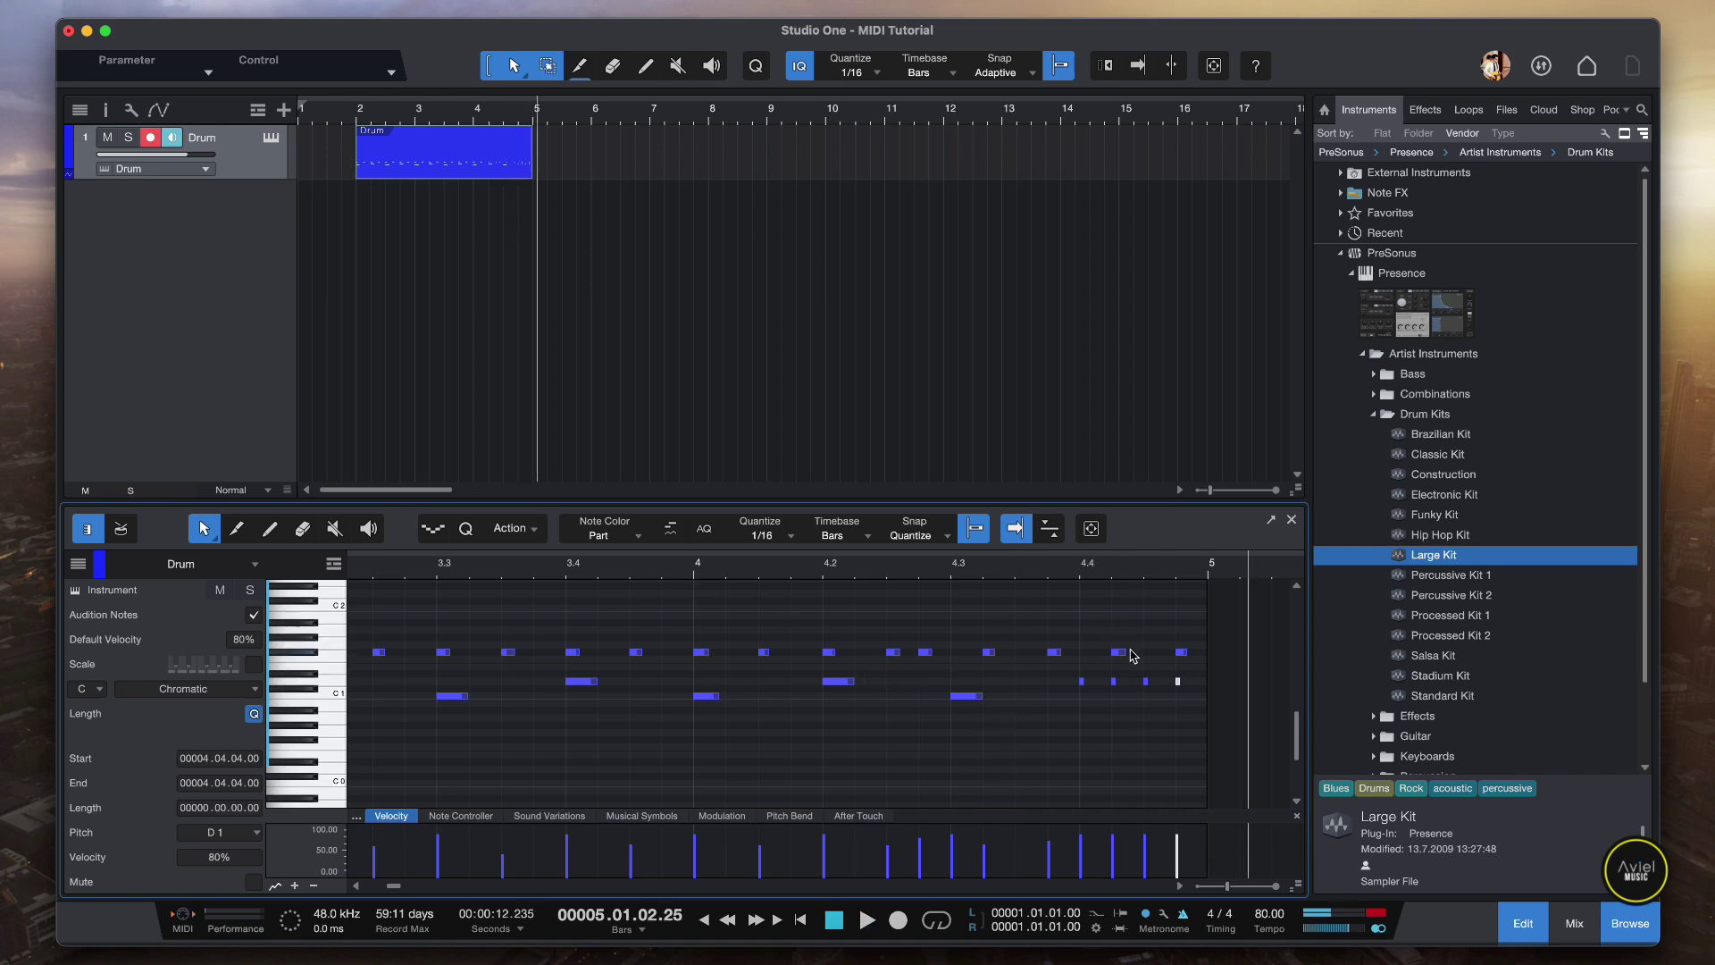
# - Delete the two F# 1 notes that overlap the D 1 fill on beat 4.4
pyautogui.moveTo(1121, 658)
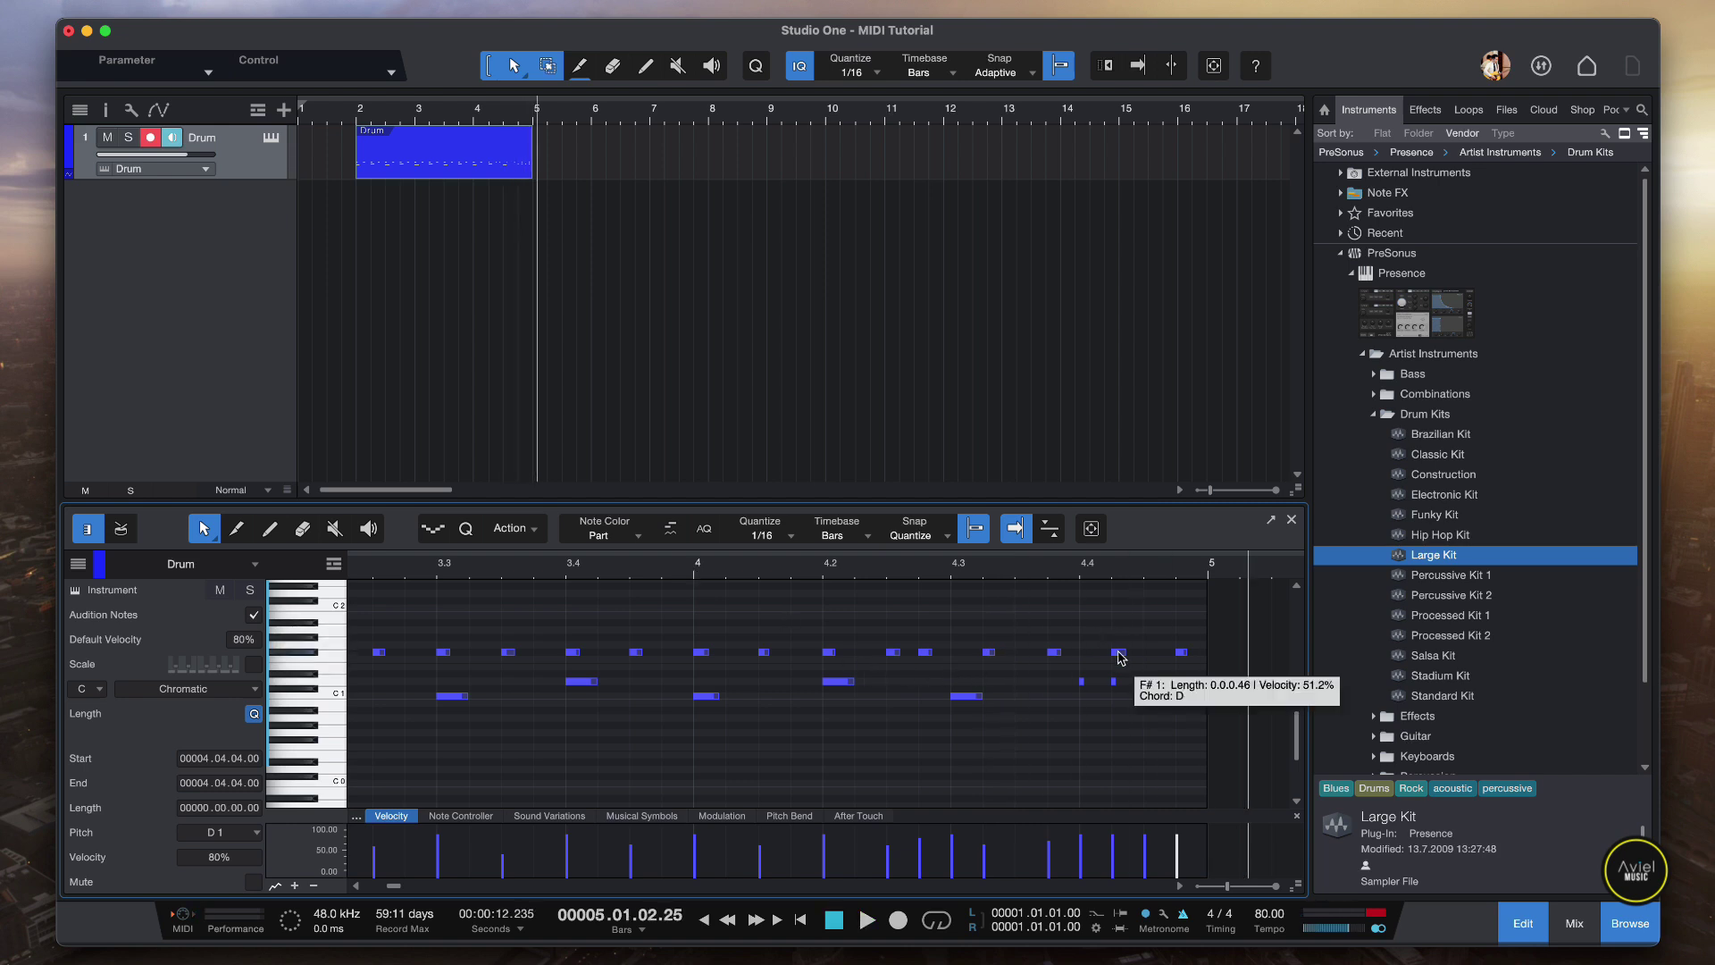
pyautogui.click(1118, 654)
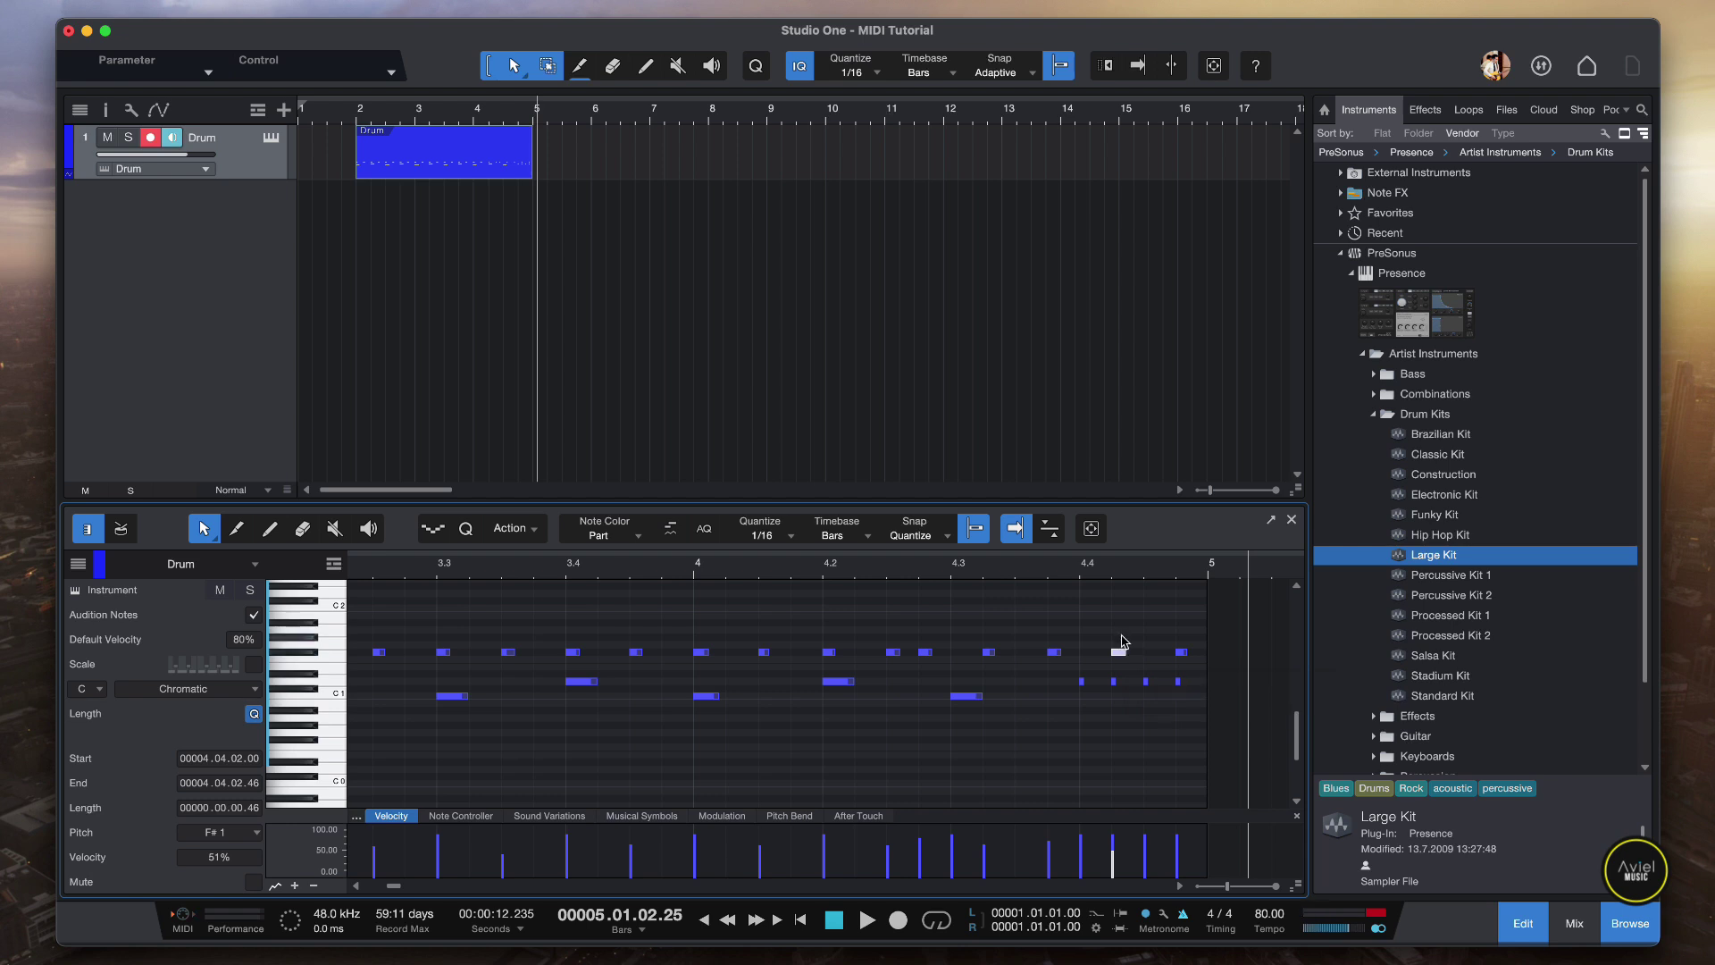
pyautogui.moveTo(1111, 625); pyautogui.dragTo(1213, 668)
pyautogui.press('Left')
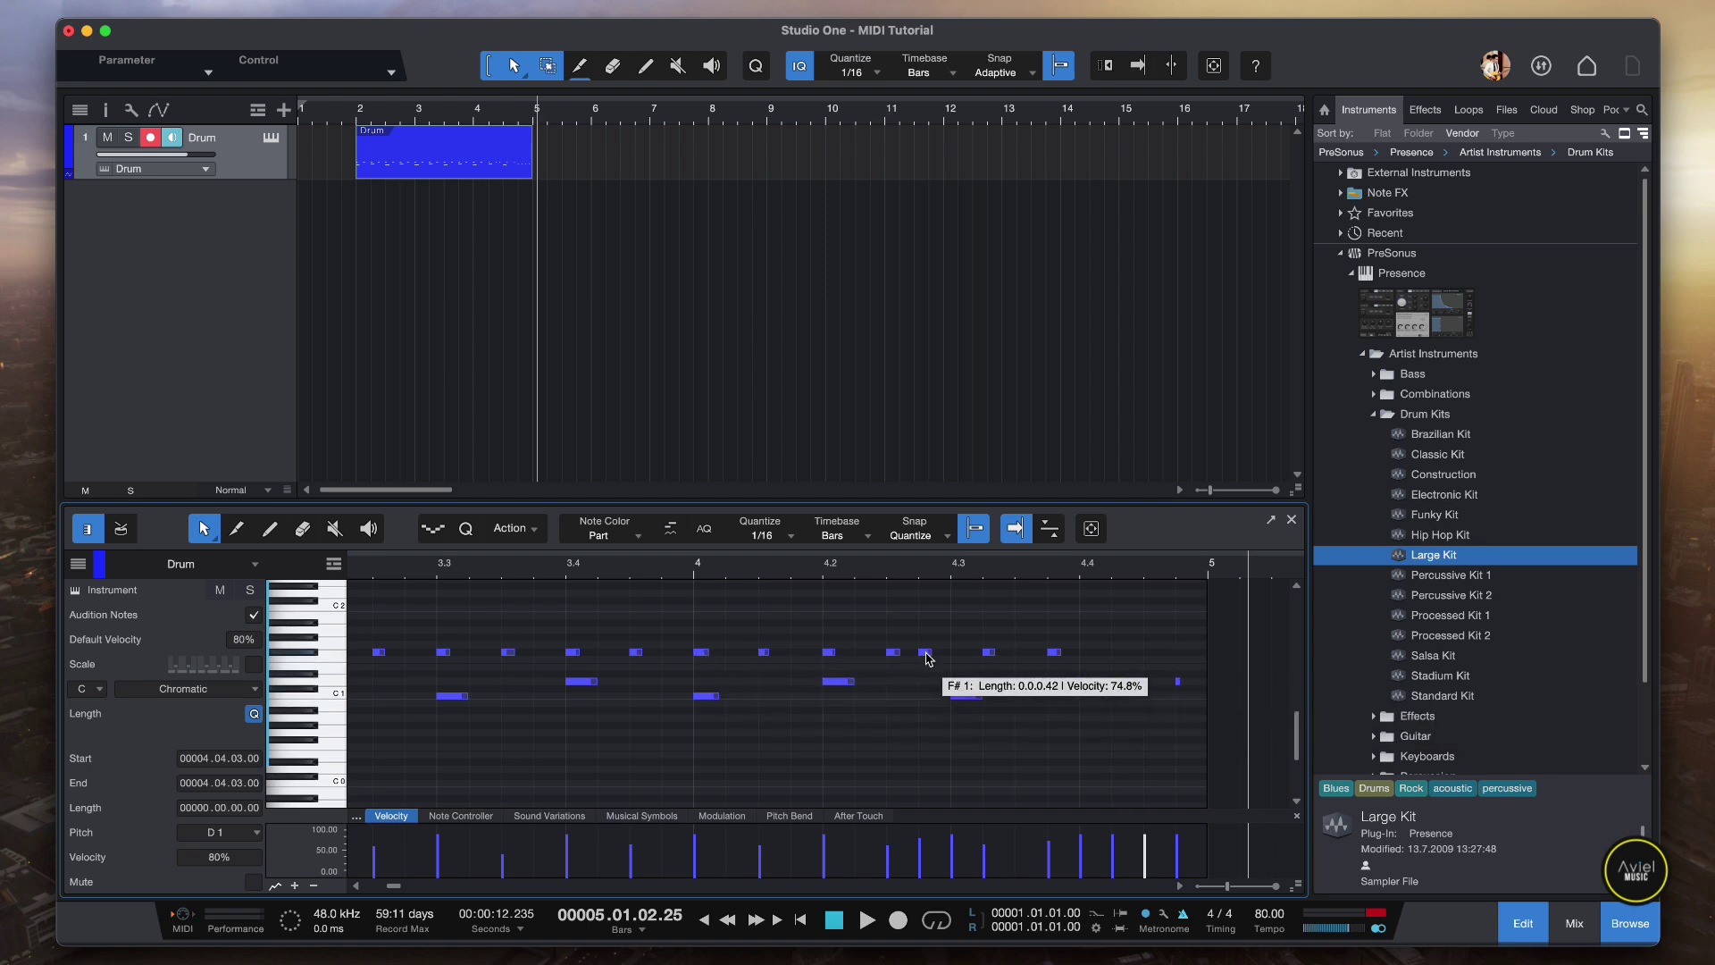
# - Move the two F# 1 notes around beat 4.3 to 4.3 and 4.3.3, and delete the F# 1 note at 4.3.4
pyautogui.moveTo(930, 660); pyautogui.dragTo(1025, 656)
pyautogui.click(1054, 652)
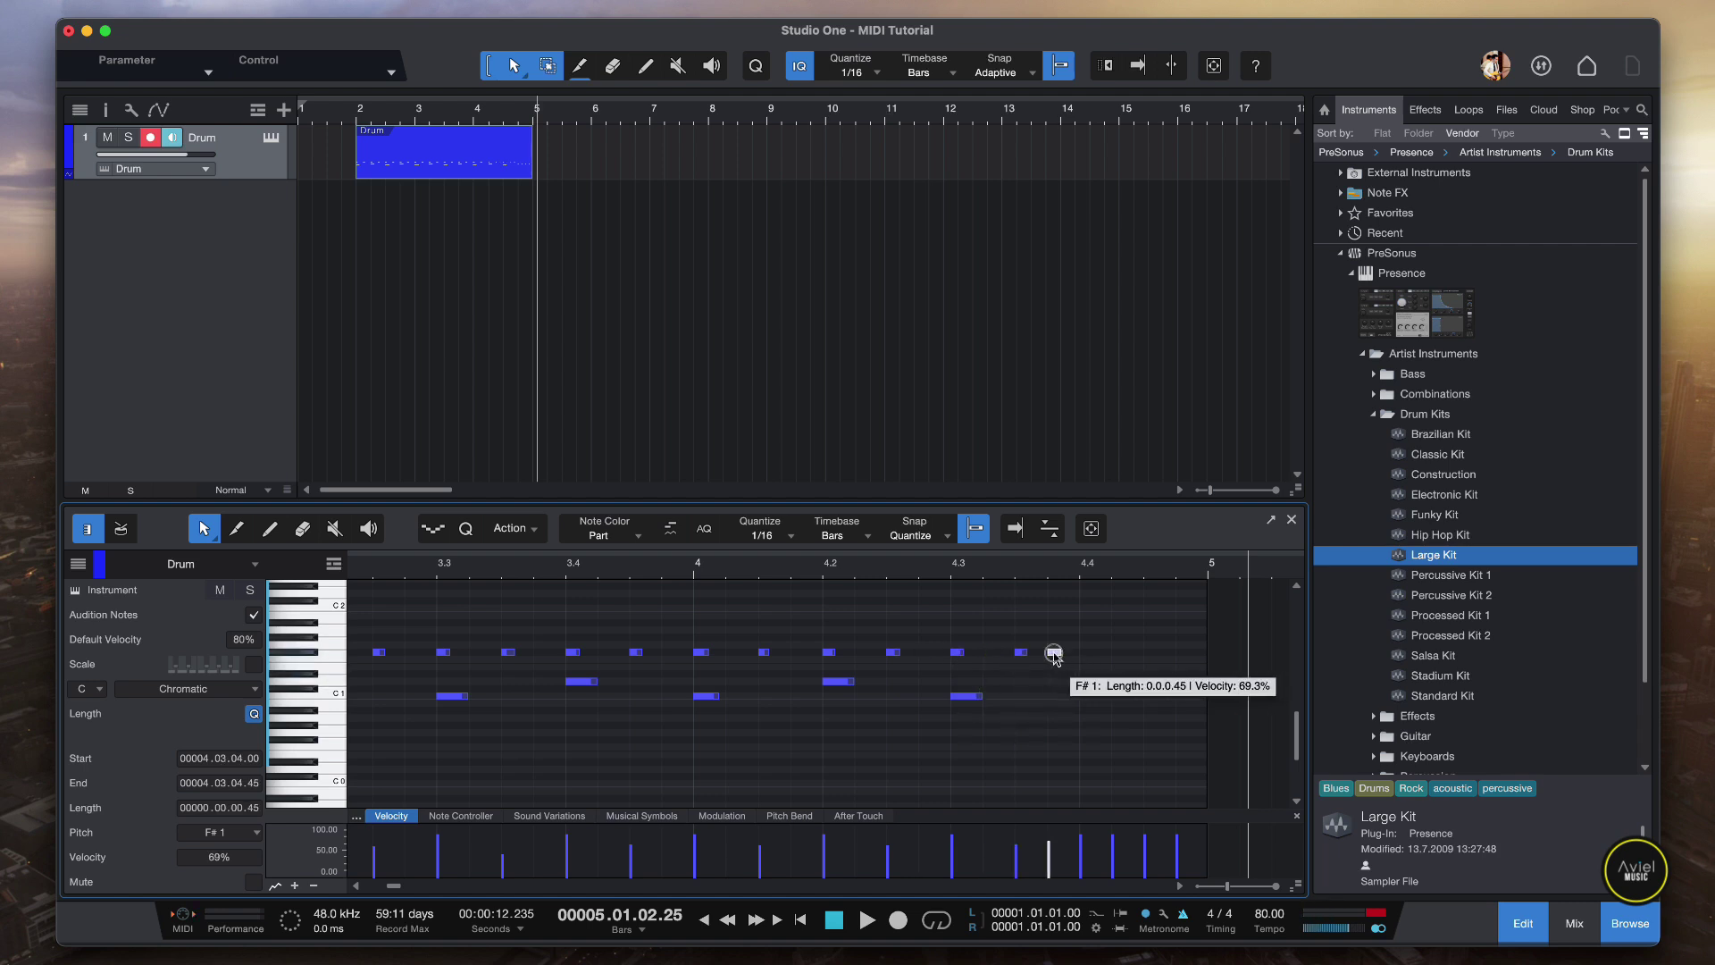
pyautogui.press('Right')
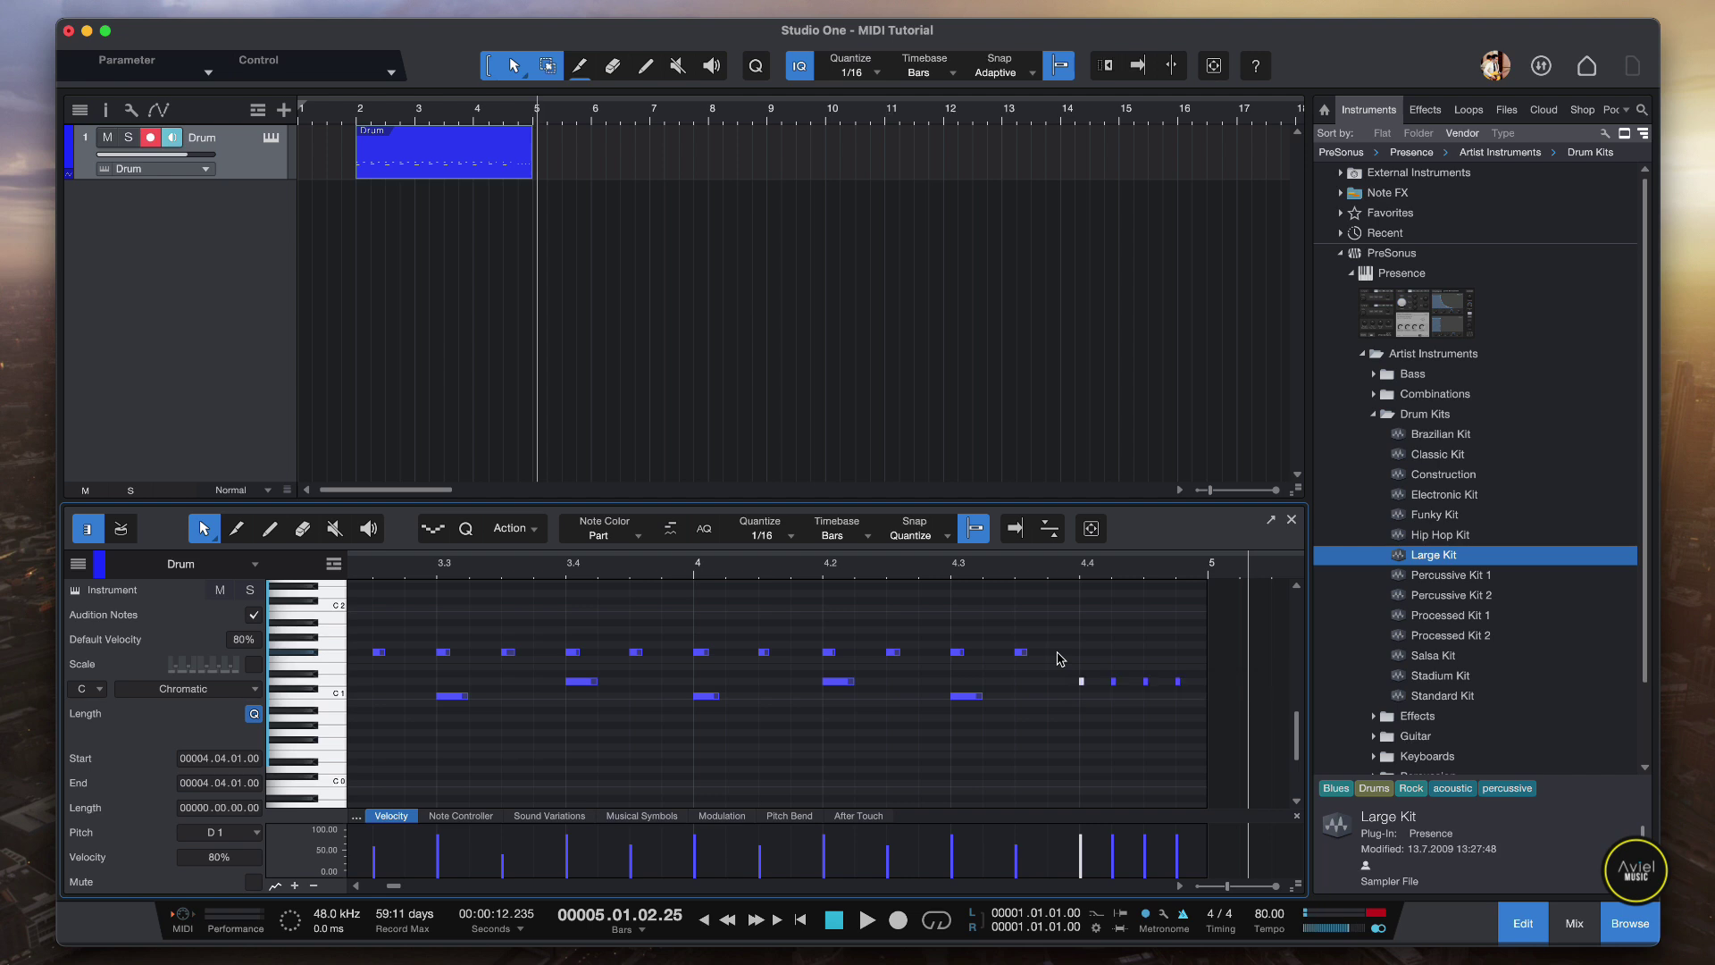
# - Play back the whole Drum part from 1.4.4, just before bar 2, with the editor following the playback cursor
pyautogui.hscroll(-5, 1058, 657)
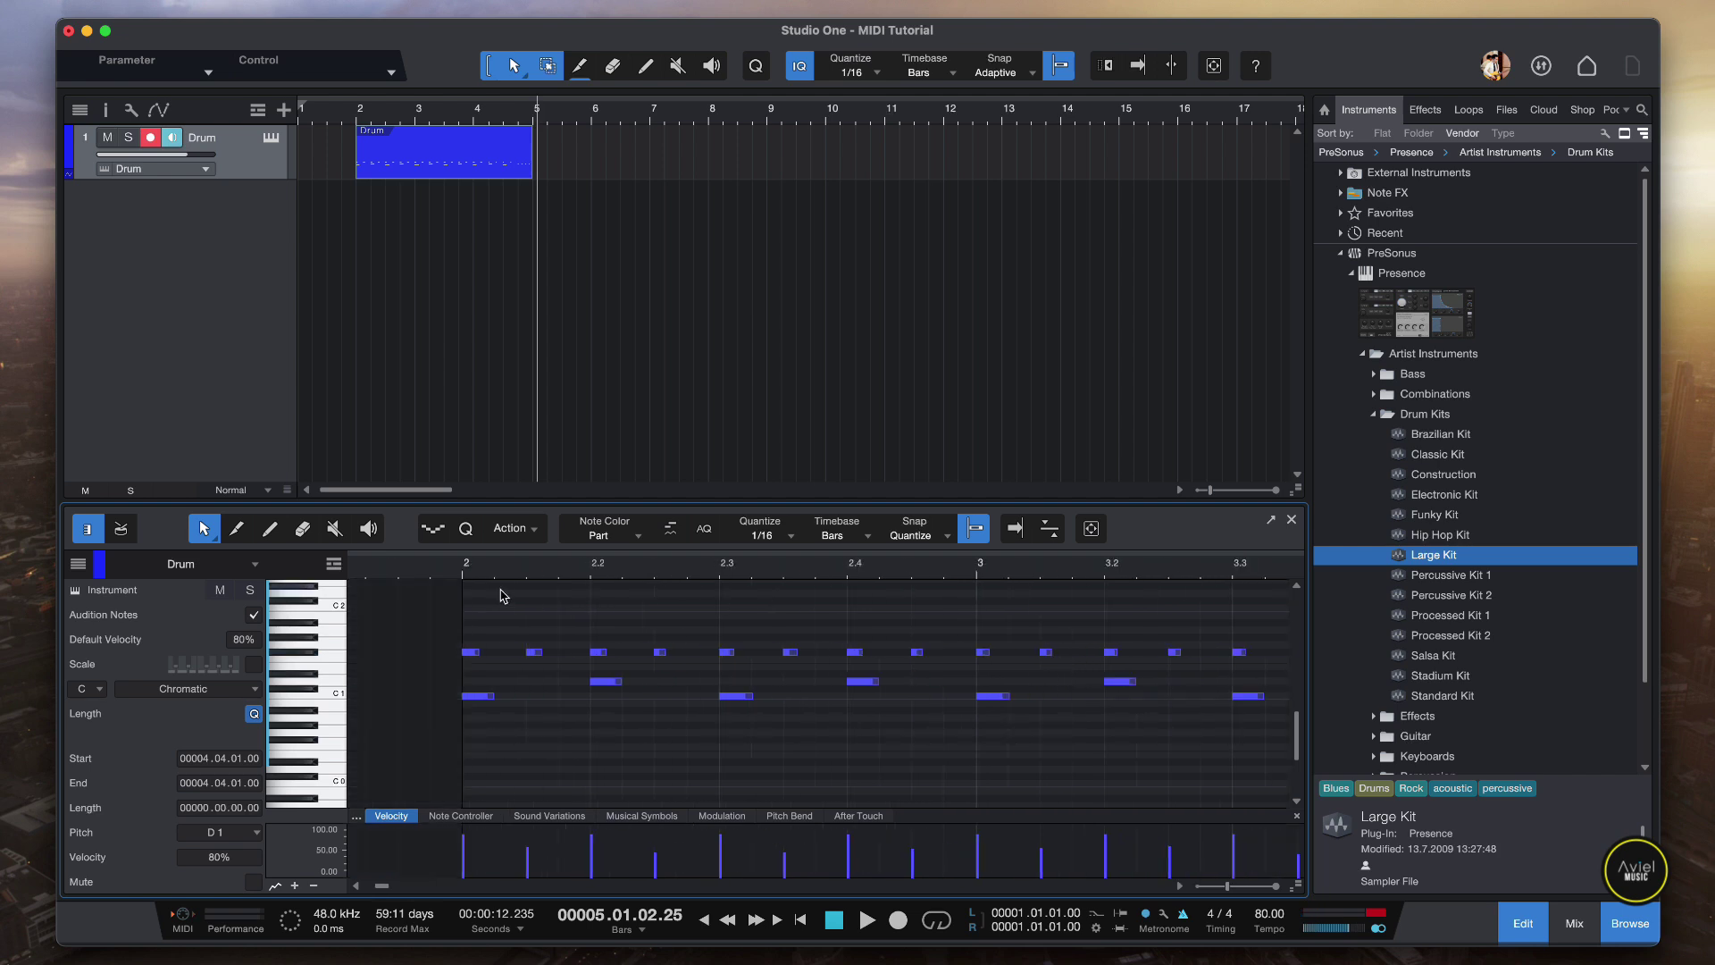
pyautogui.click(448, 579)
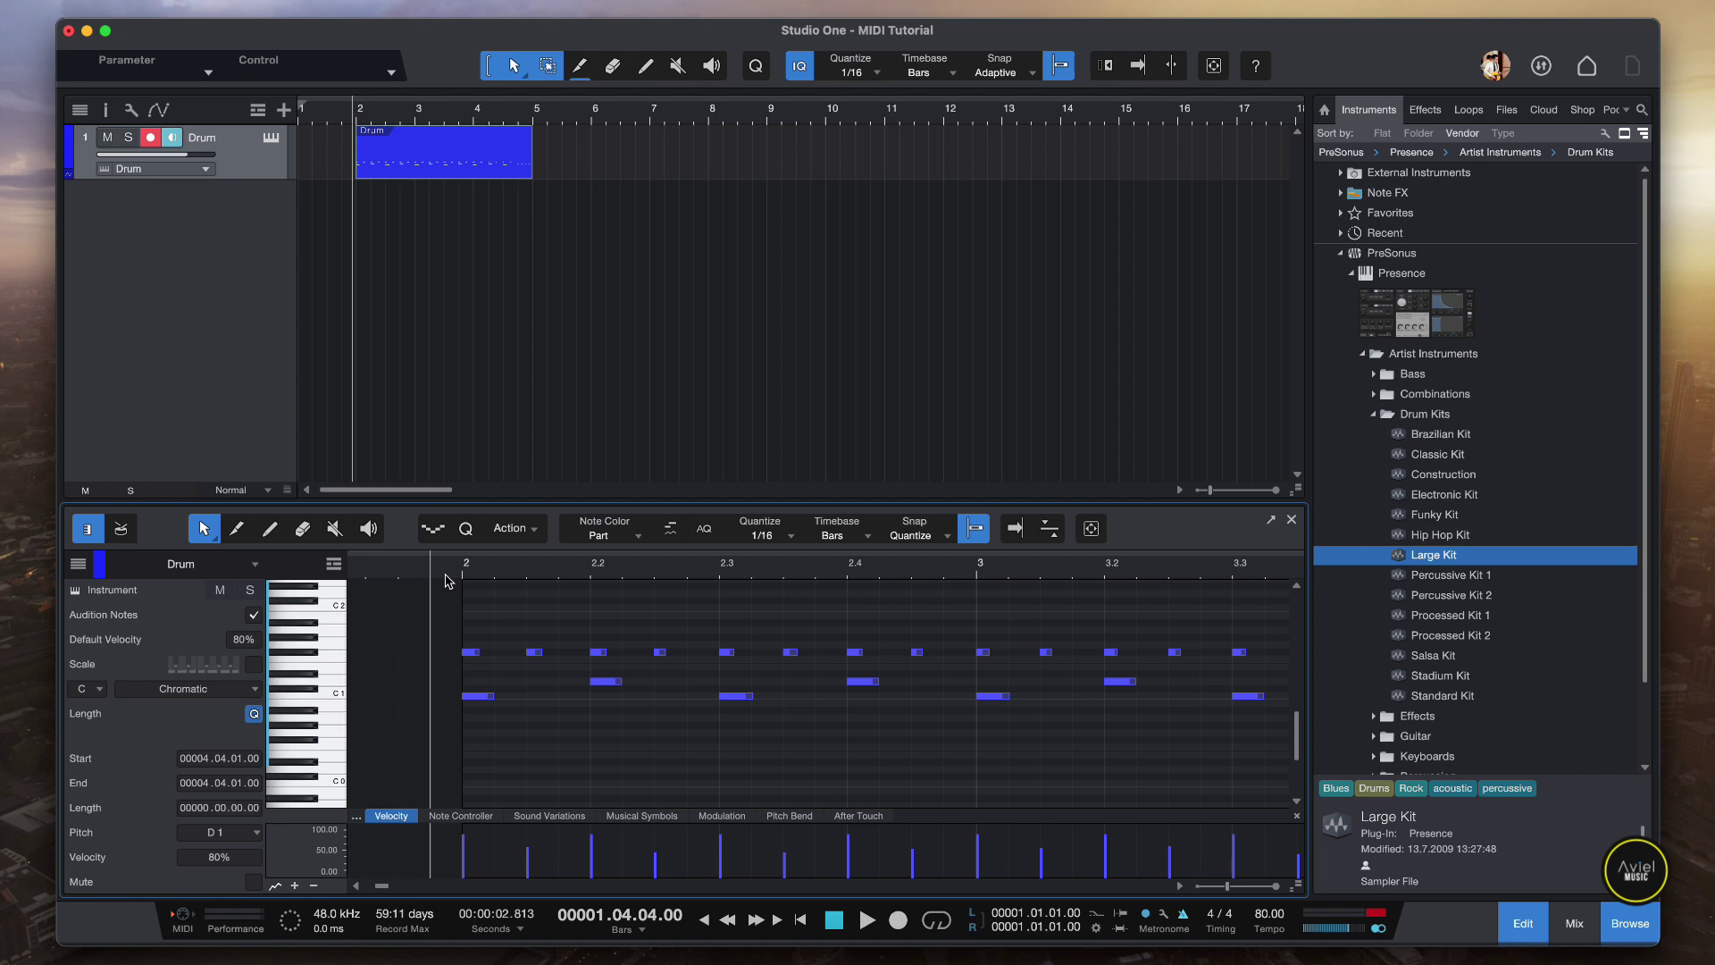
pyautogui.press('f')
pyautogui.press('space')
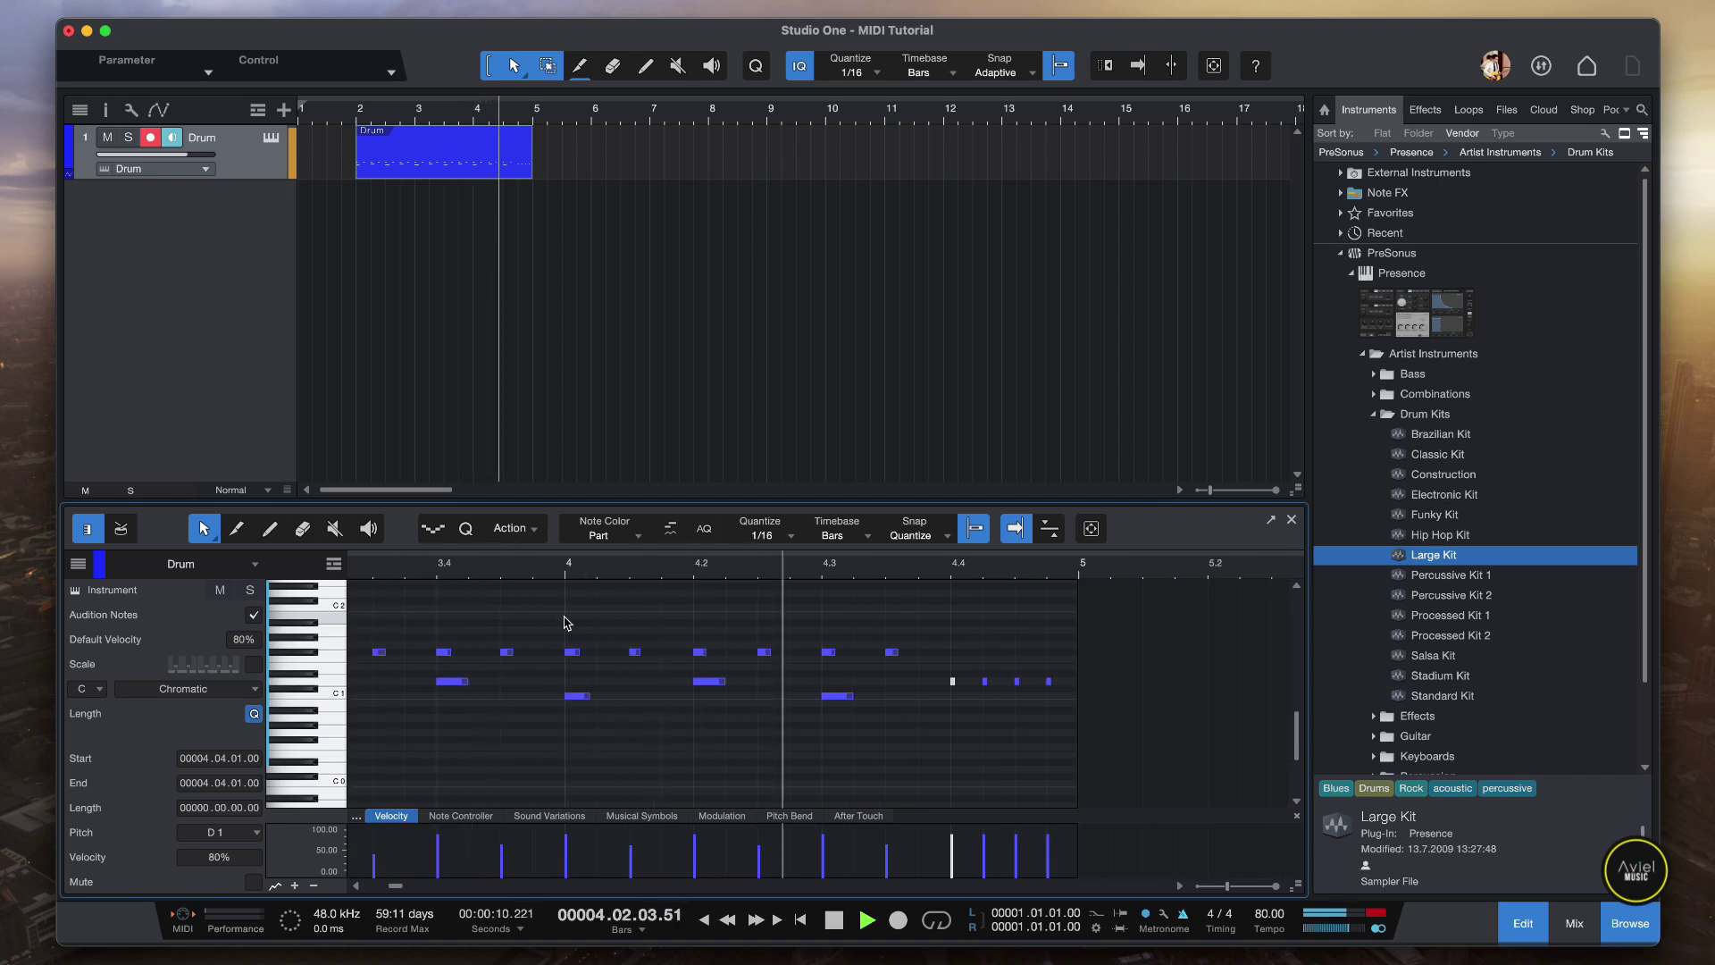
pyautogui.press('space')
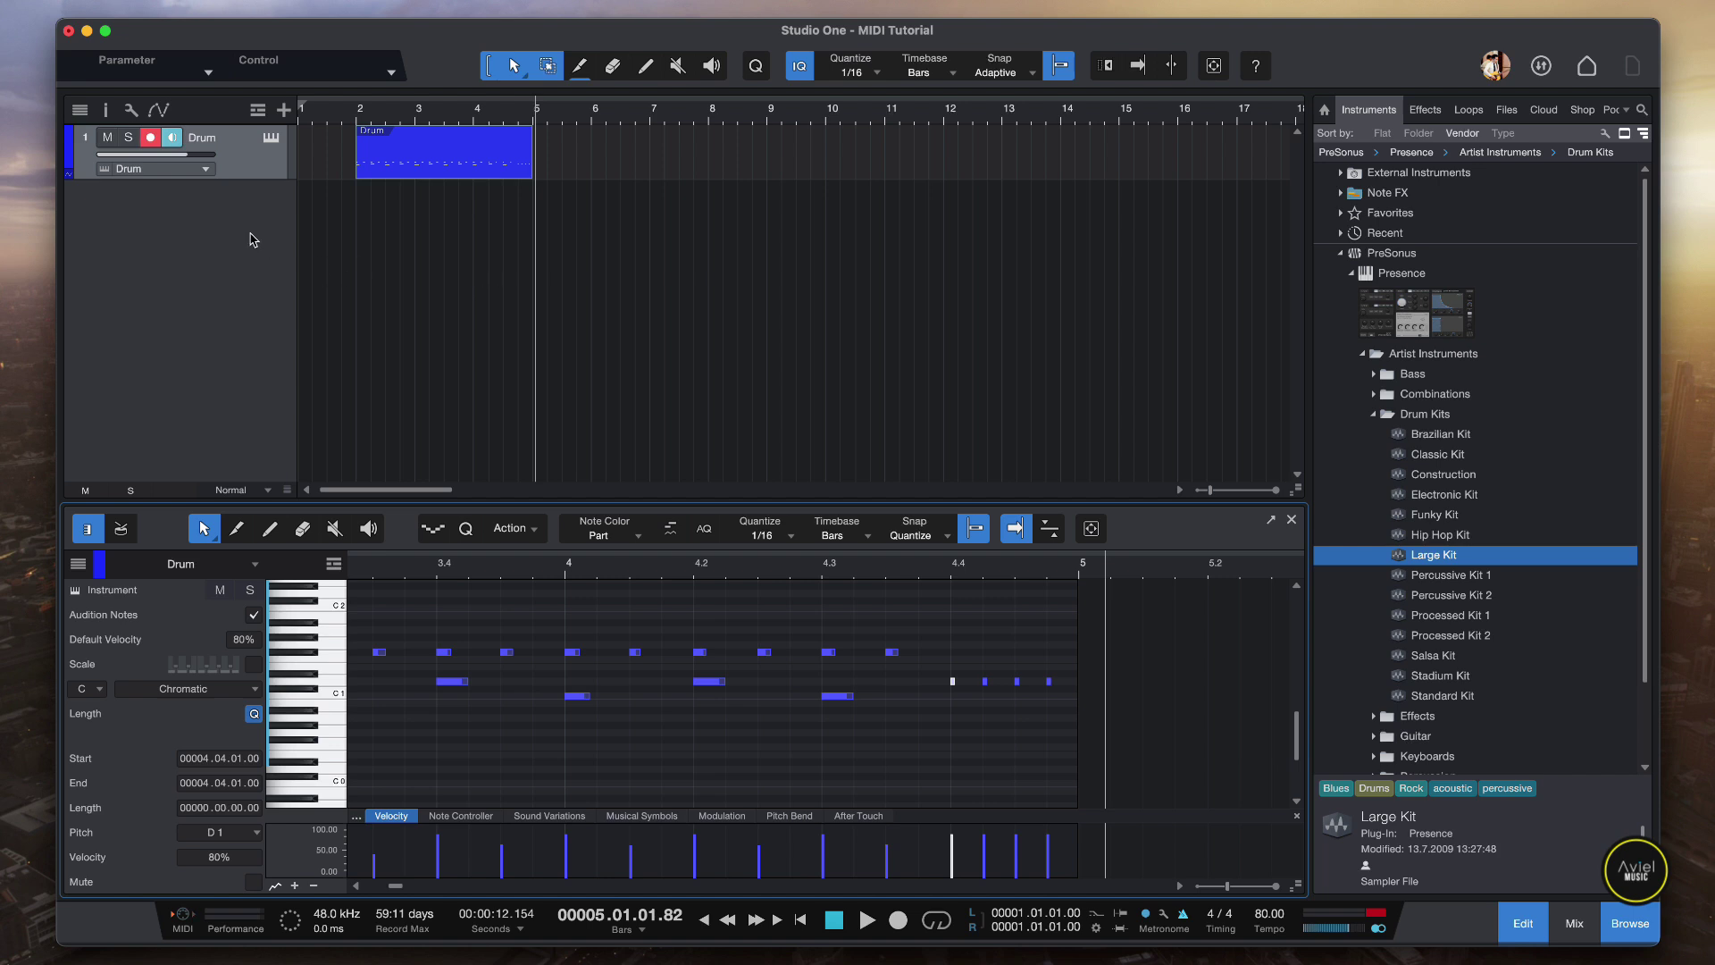
# - Add one instrument track named "Drum 2" in orange, with default input and no instrument assigned
pyautogui.click(283, 111)
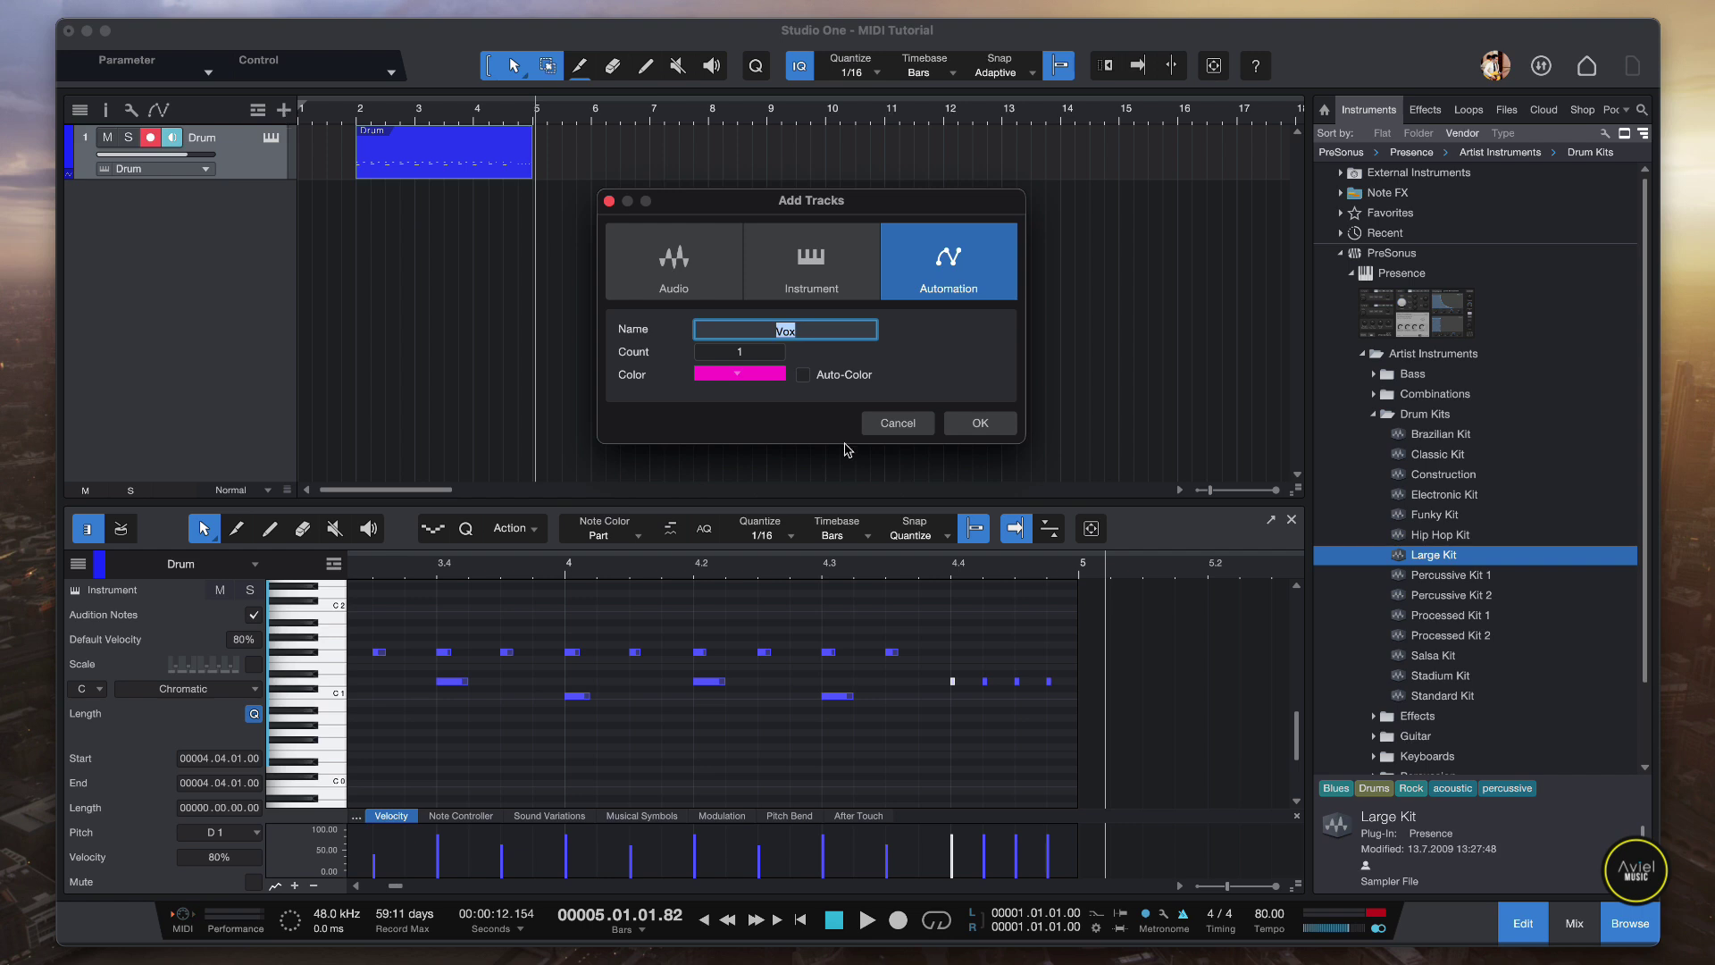
pyautogui.click(842, 278)
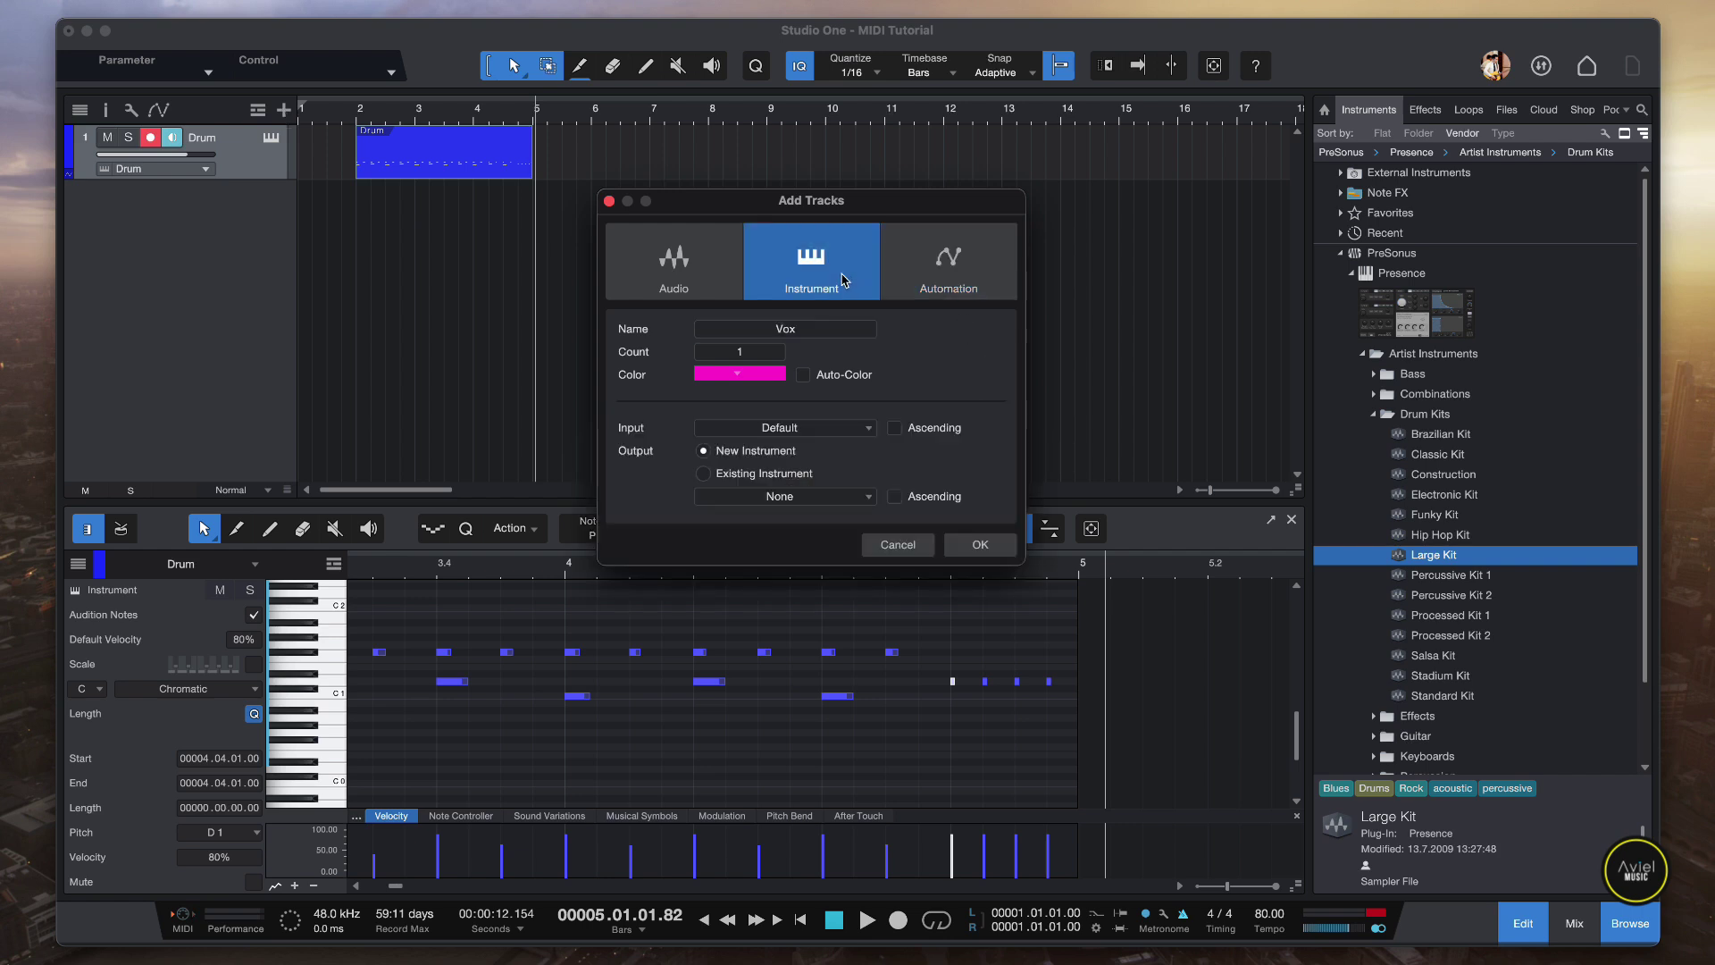
pyautogui.click(816, 333)
pyautogui.write('Dr')
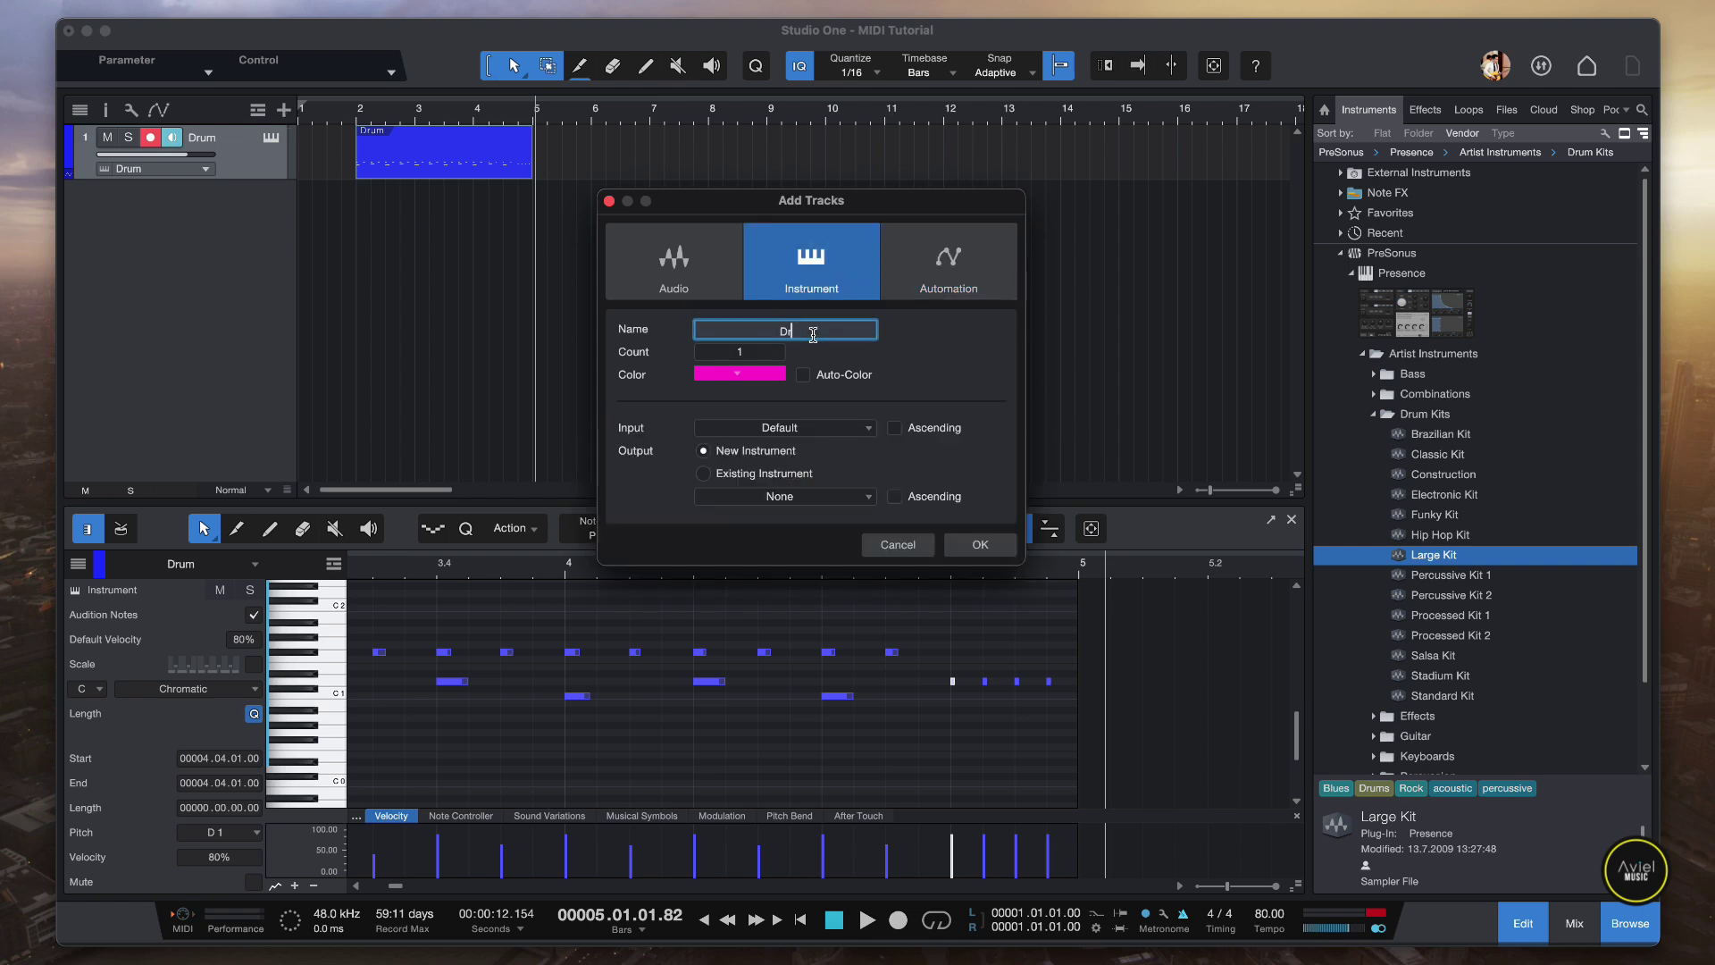
pyautogui.write('um 2')
pyautogui.click(765, 375)
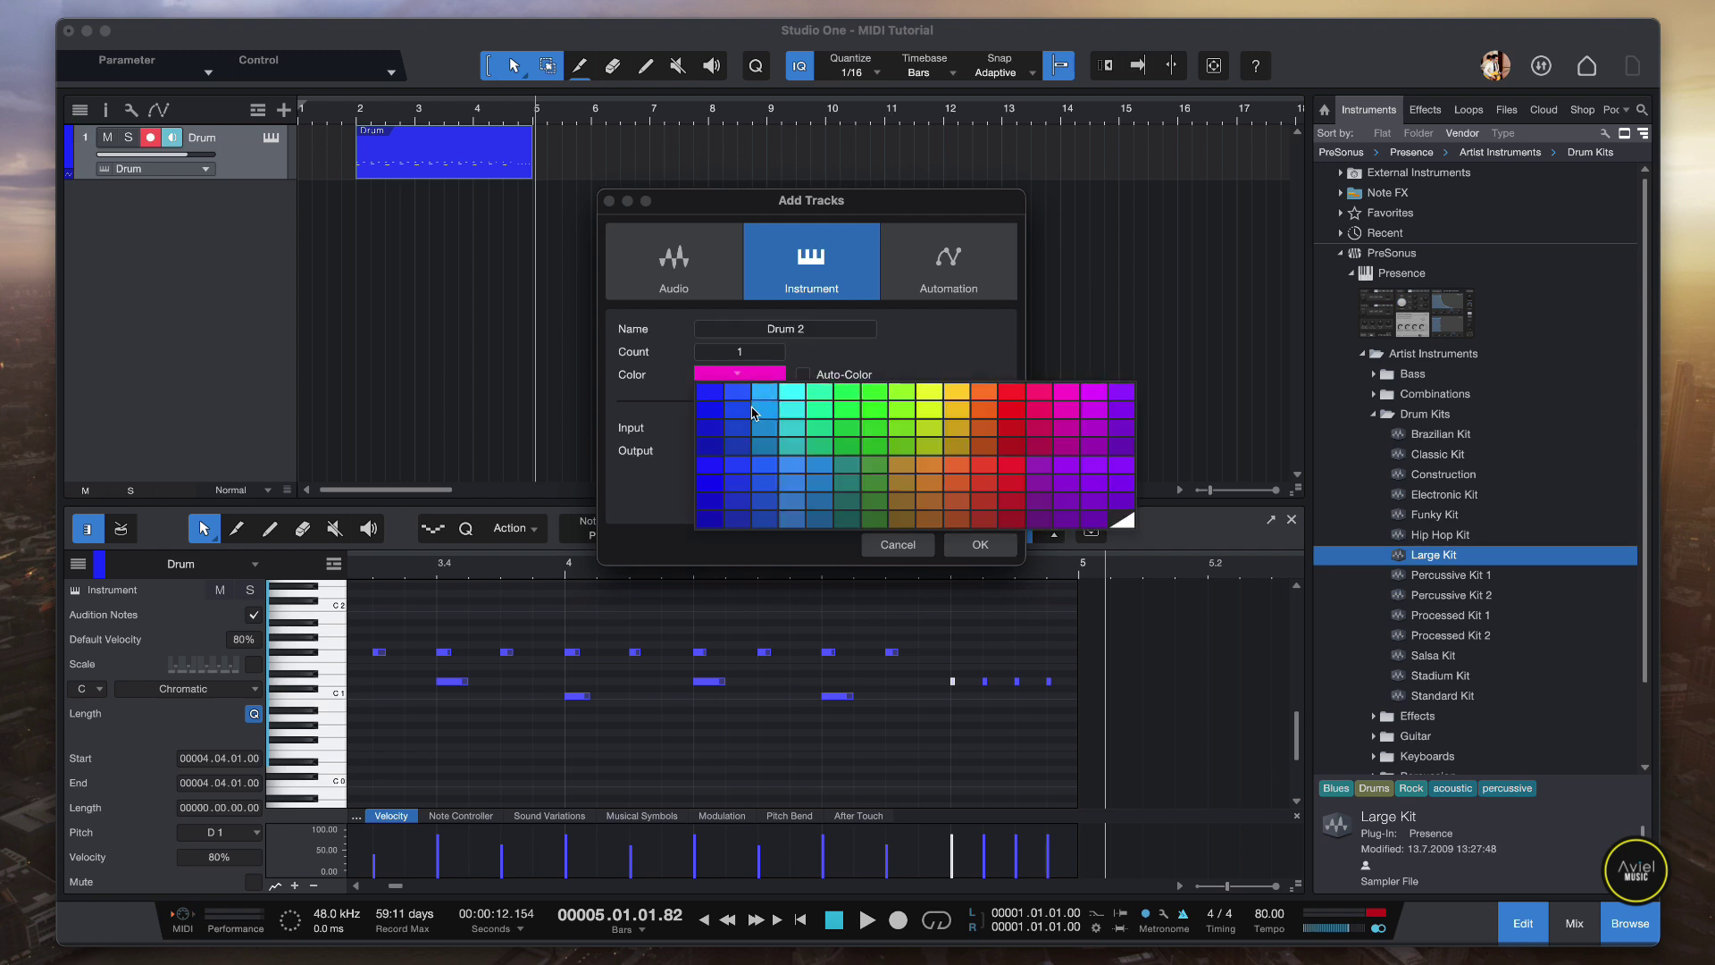
pyautogui.click(987, 404)
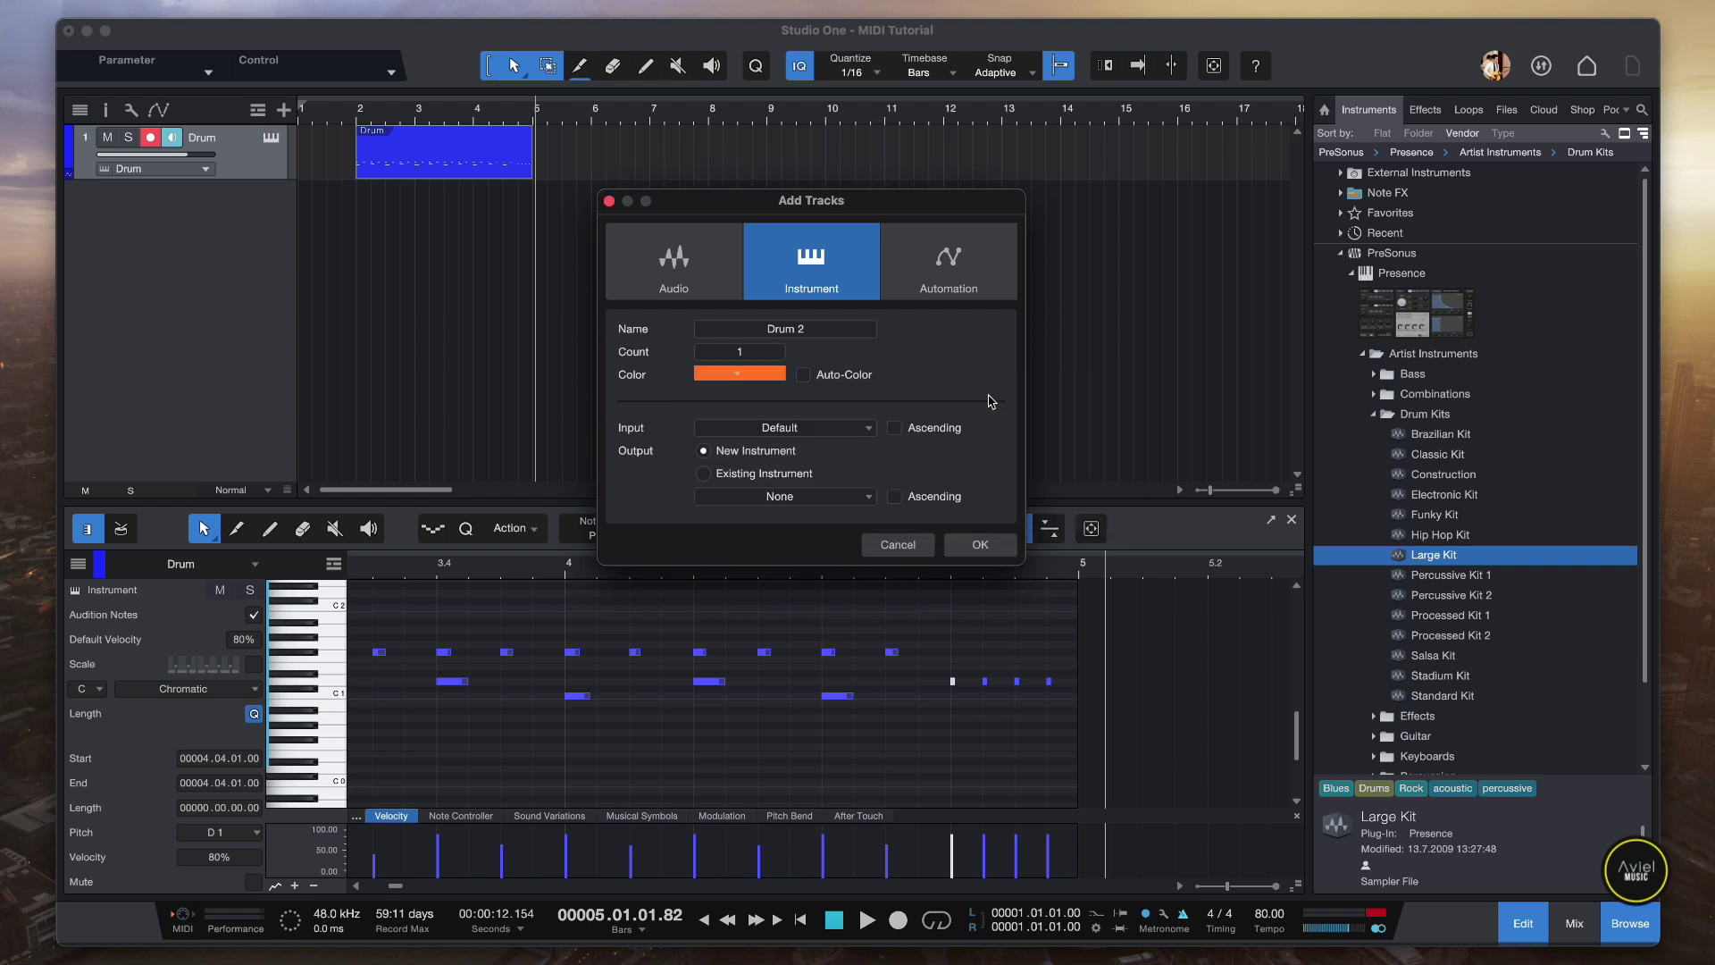
pyautogui.click(971, 547)
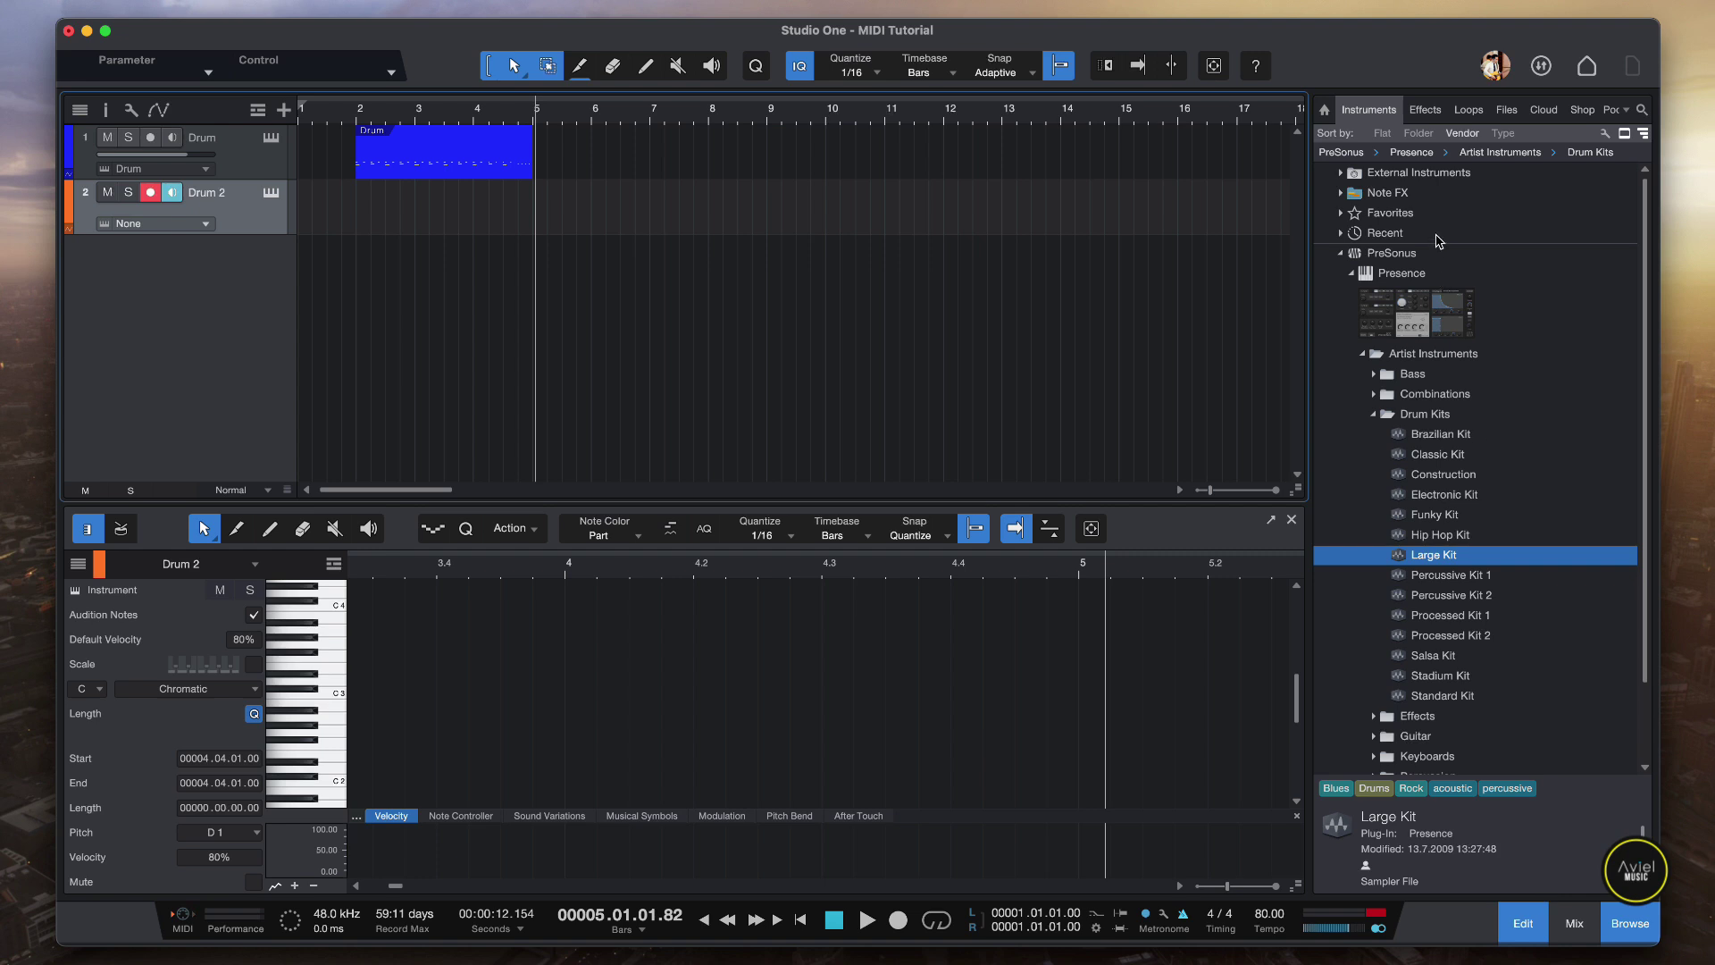
# - Find the Classic Rock - 115bpm musicloop among the Rock drum loops and preview it
pyautogui.click(1376, 416)
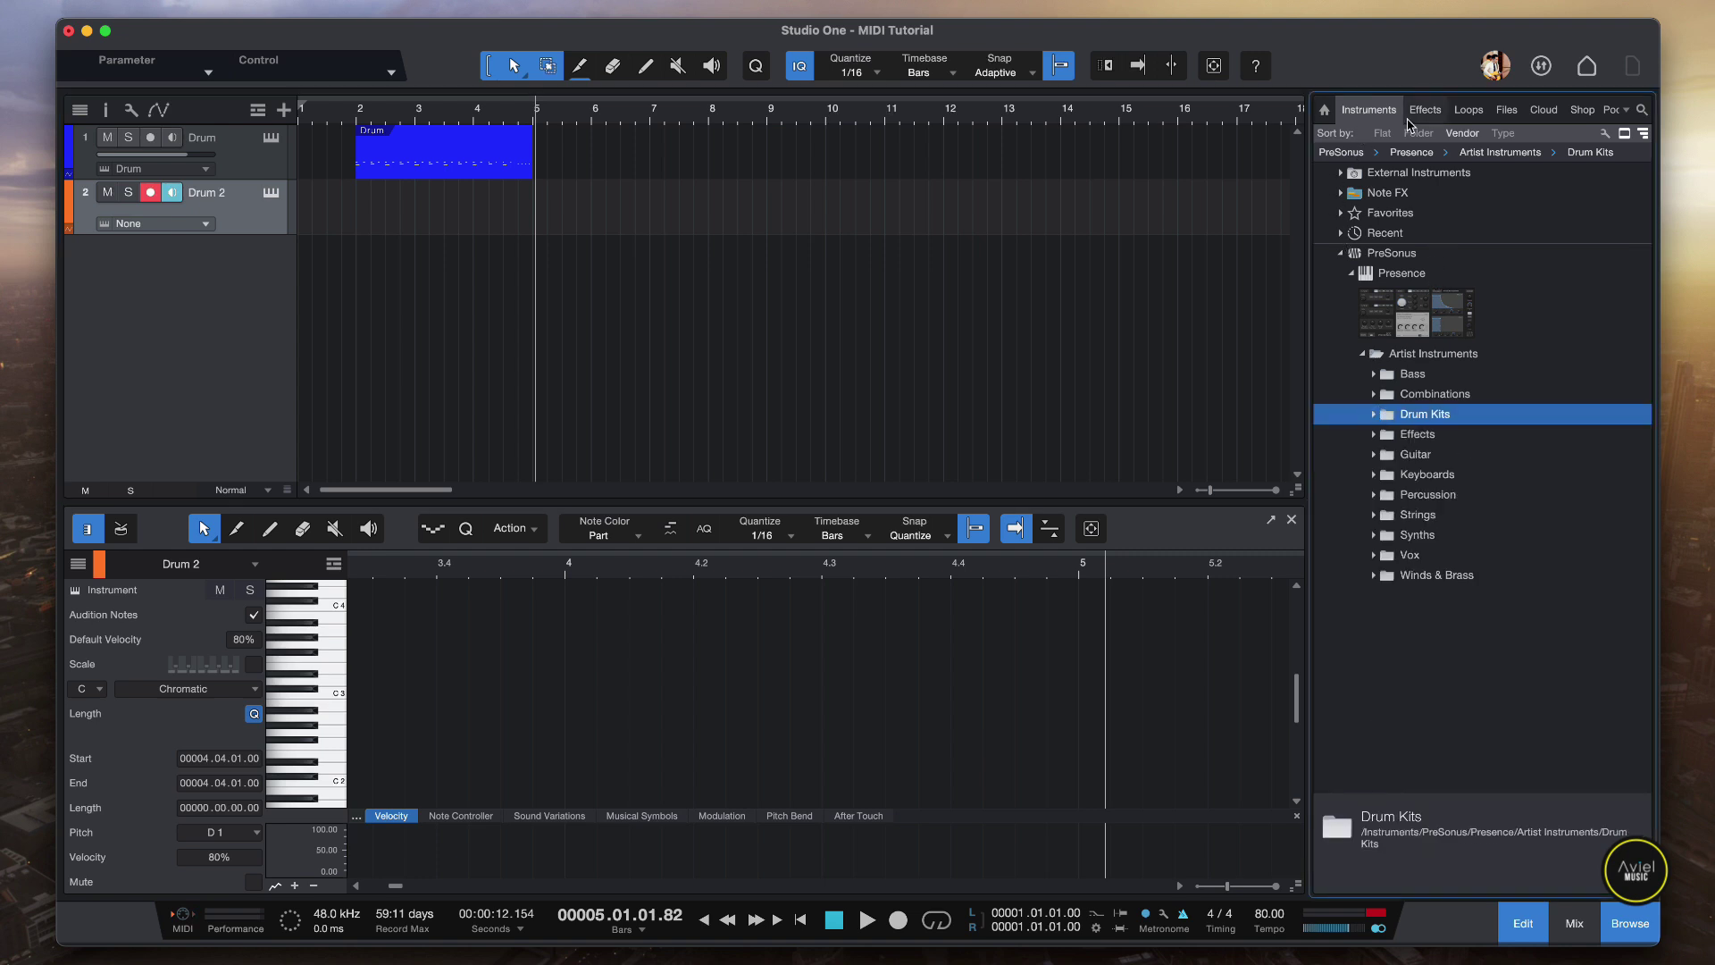
pyautogui.click(1472, 112)
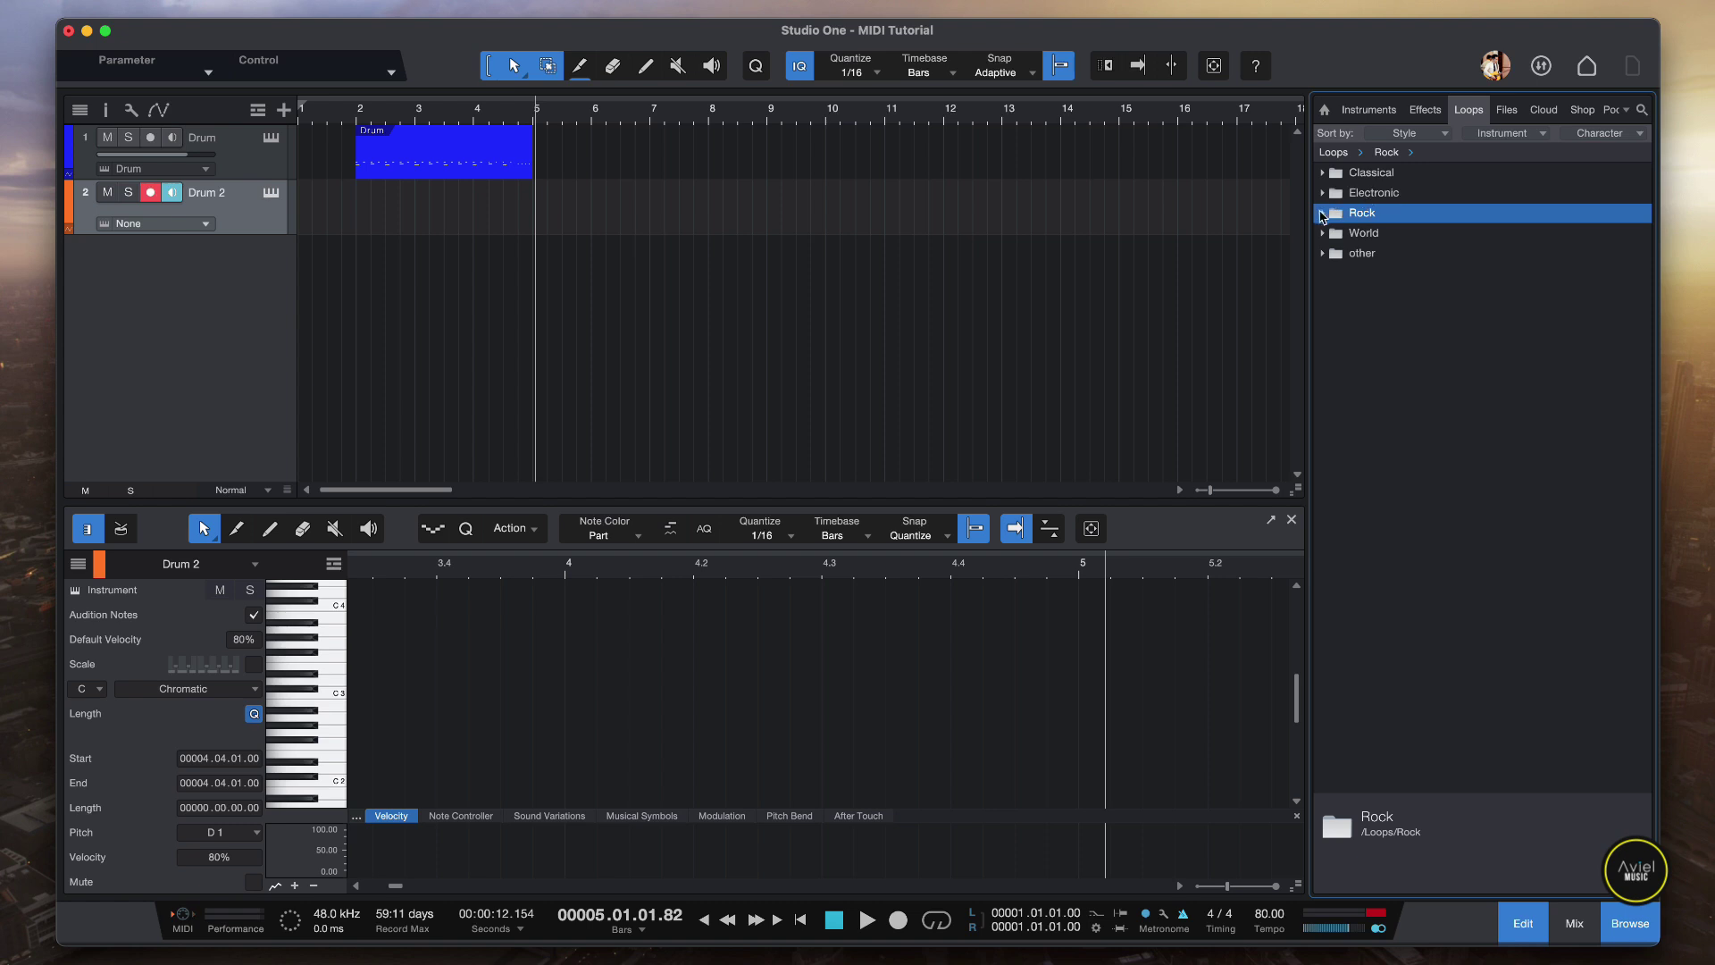
pyautogui.click(1322, 213)
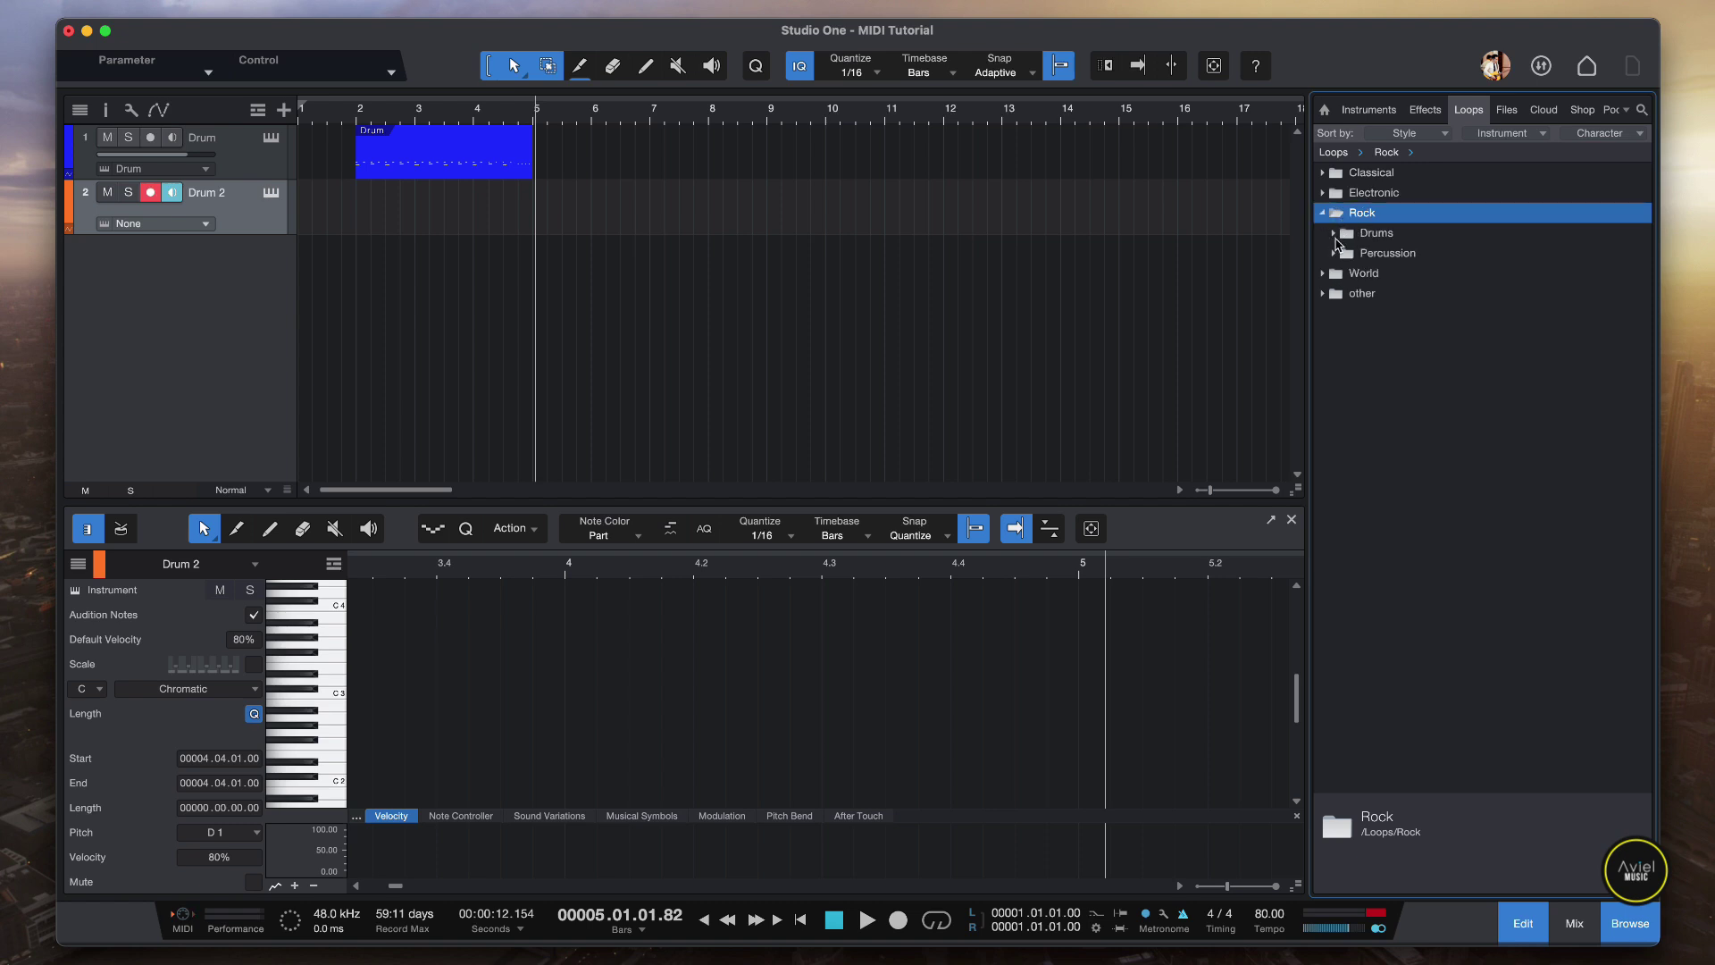
pyautogui.click(1334, 235)
pyautogui.click(1345, 256)
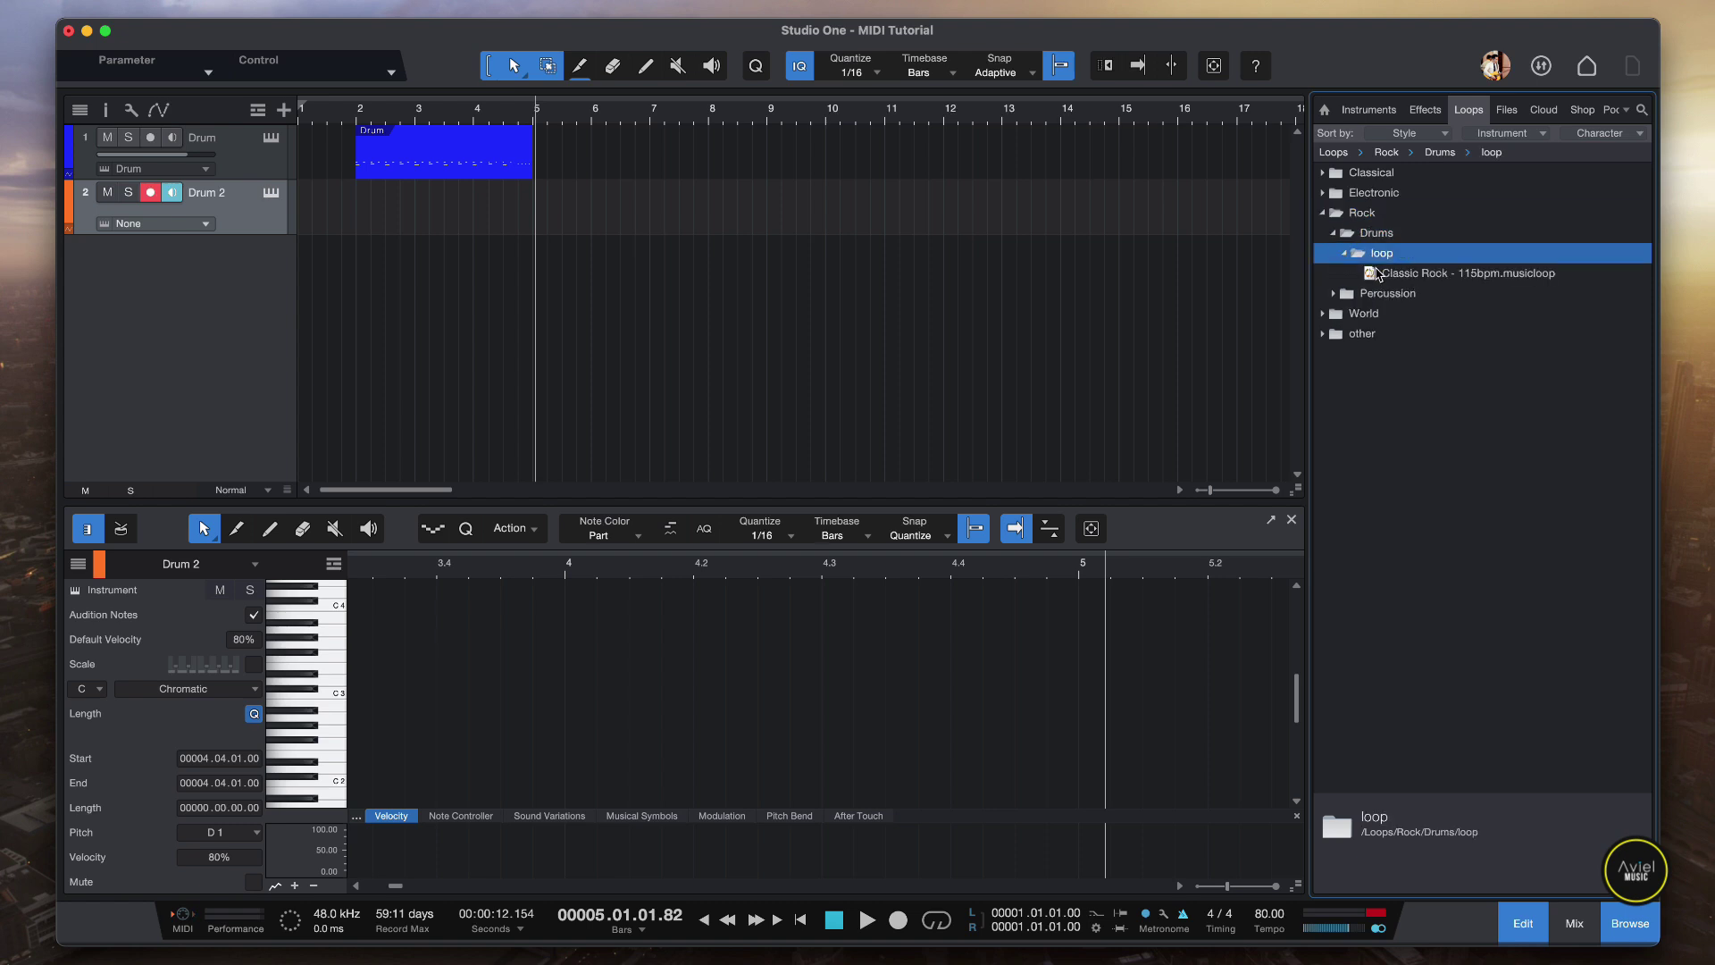
pyautogui.click(1386, 279)
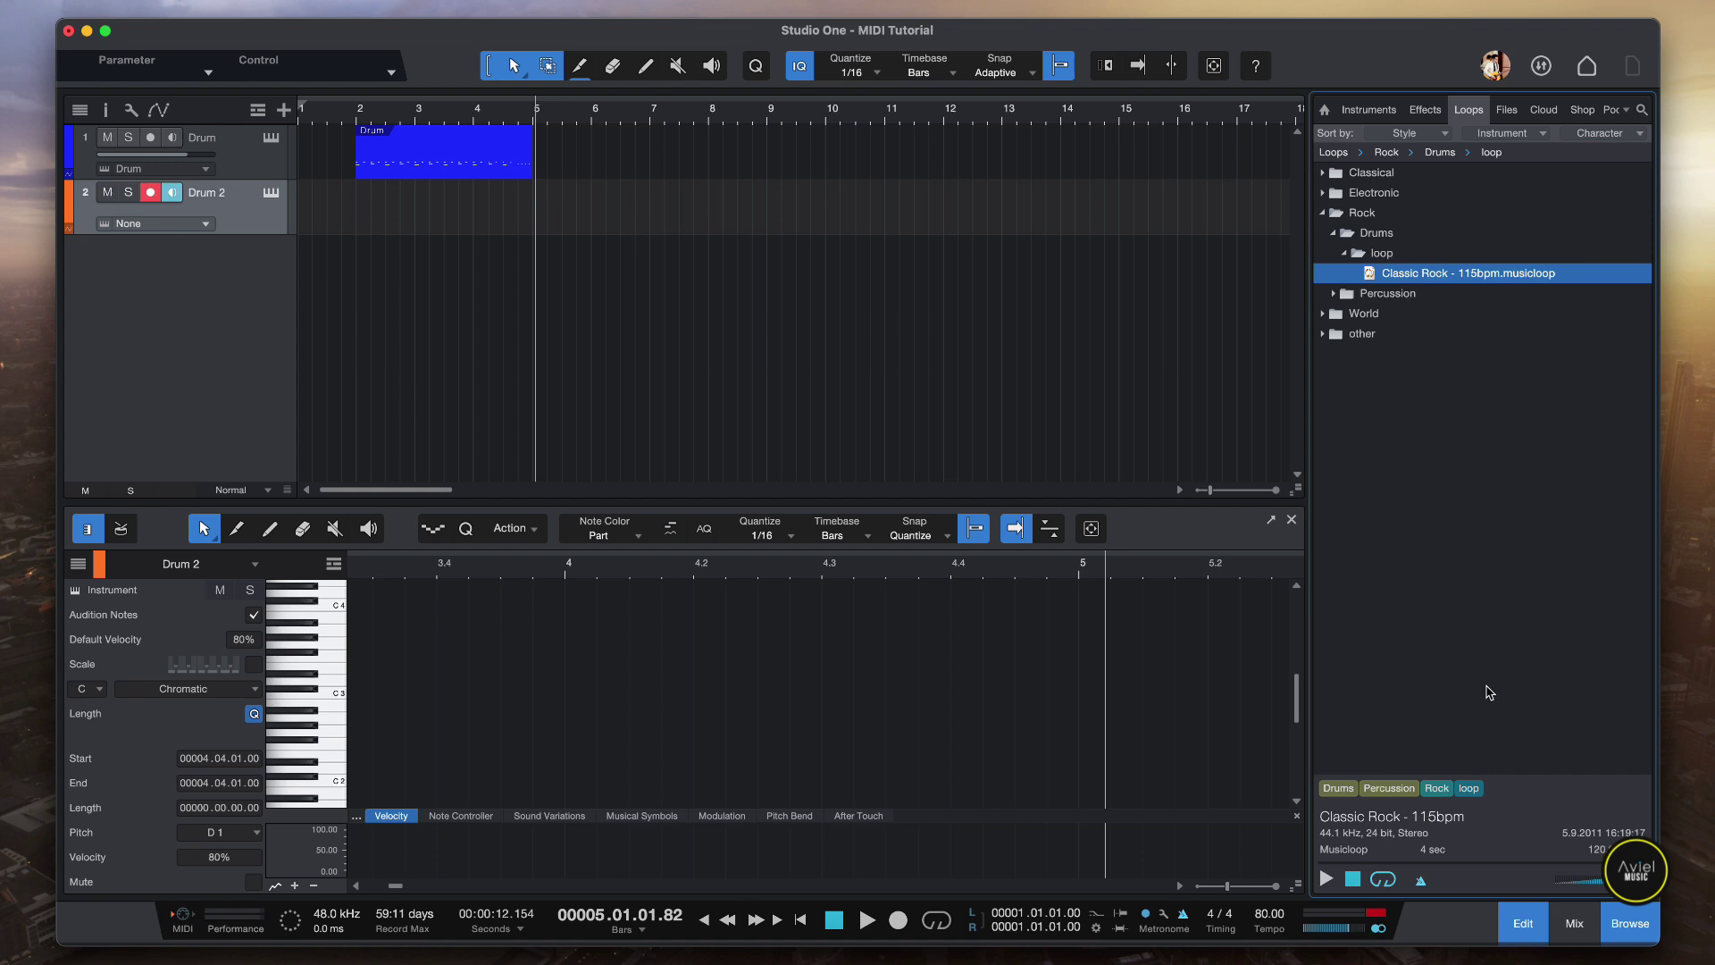
pyautogui.click(1327, 881)
pyautogui.click(1352, 879)
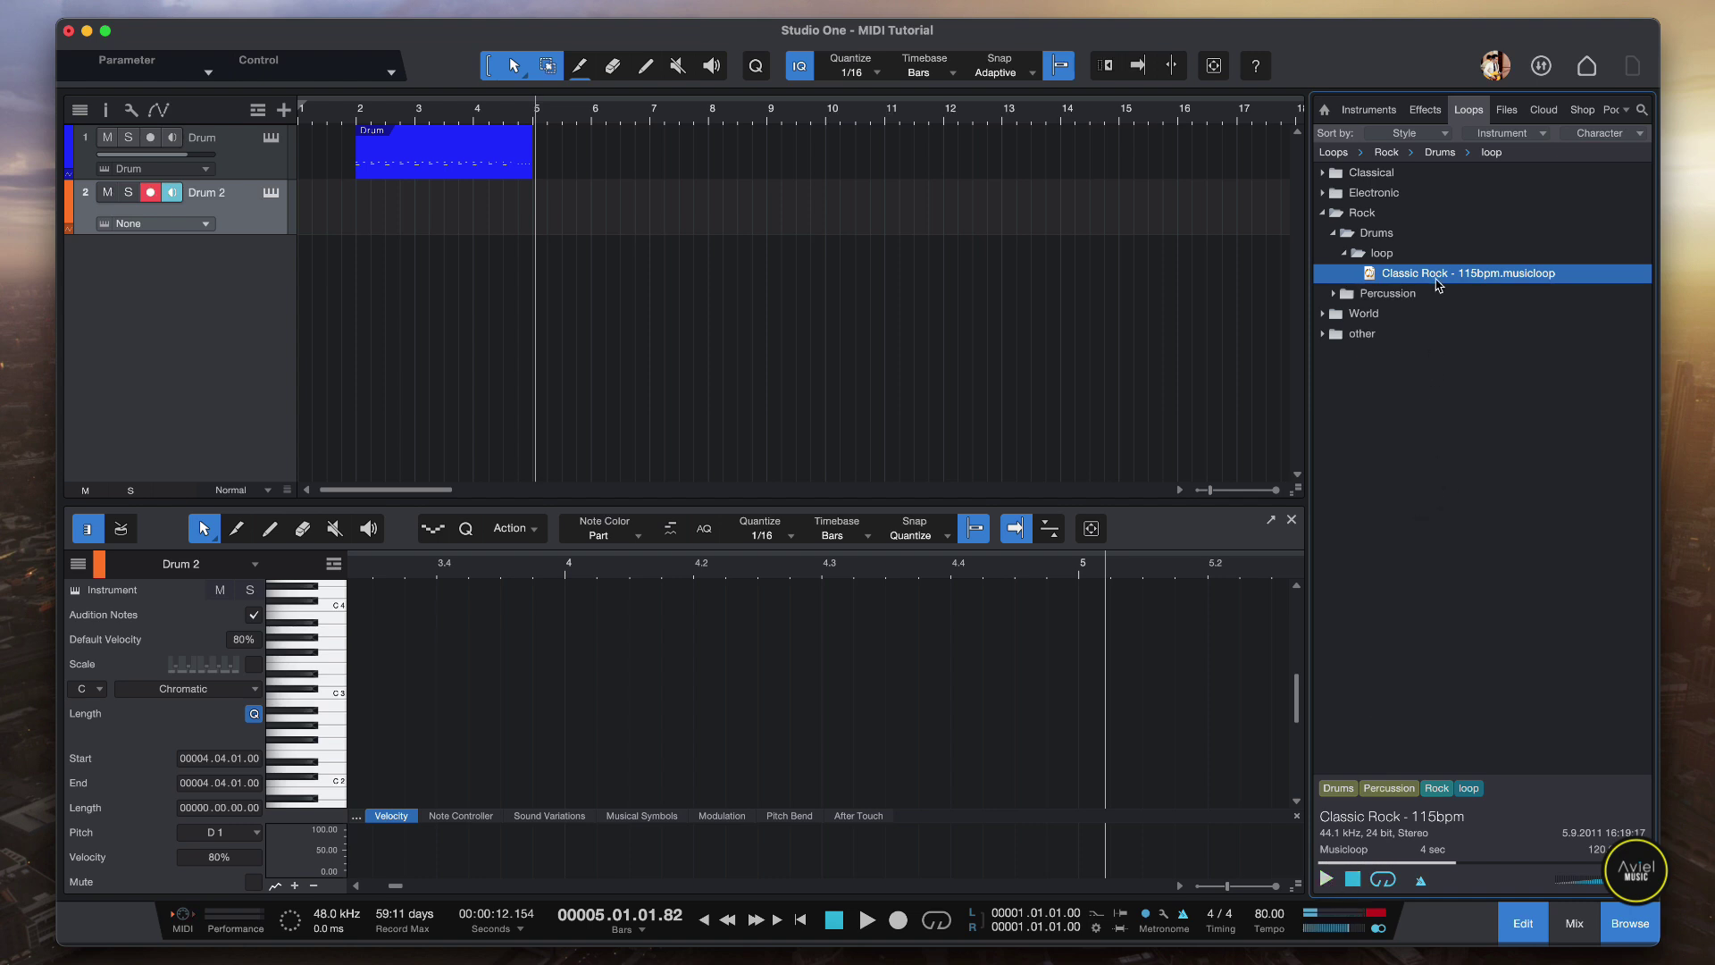
# - Place the Classic Rock - 115bpm loop on the Drum 2 track at bar 2 and mute the Drum track
pyautogui.moveTo(1440, 284); pyautogui.dragTo(386, 215)
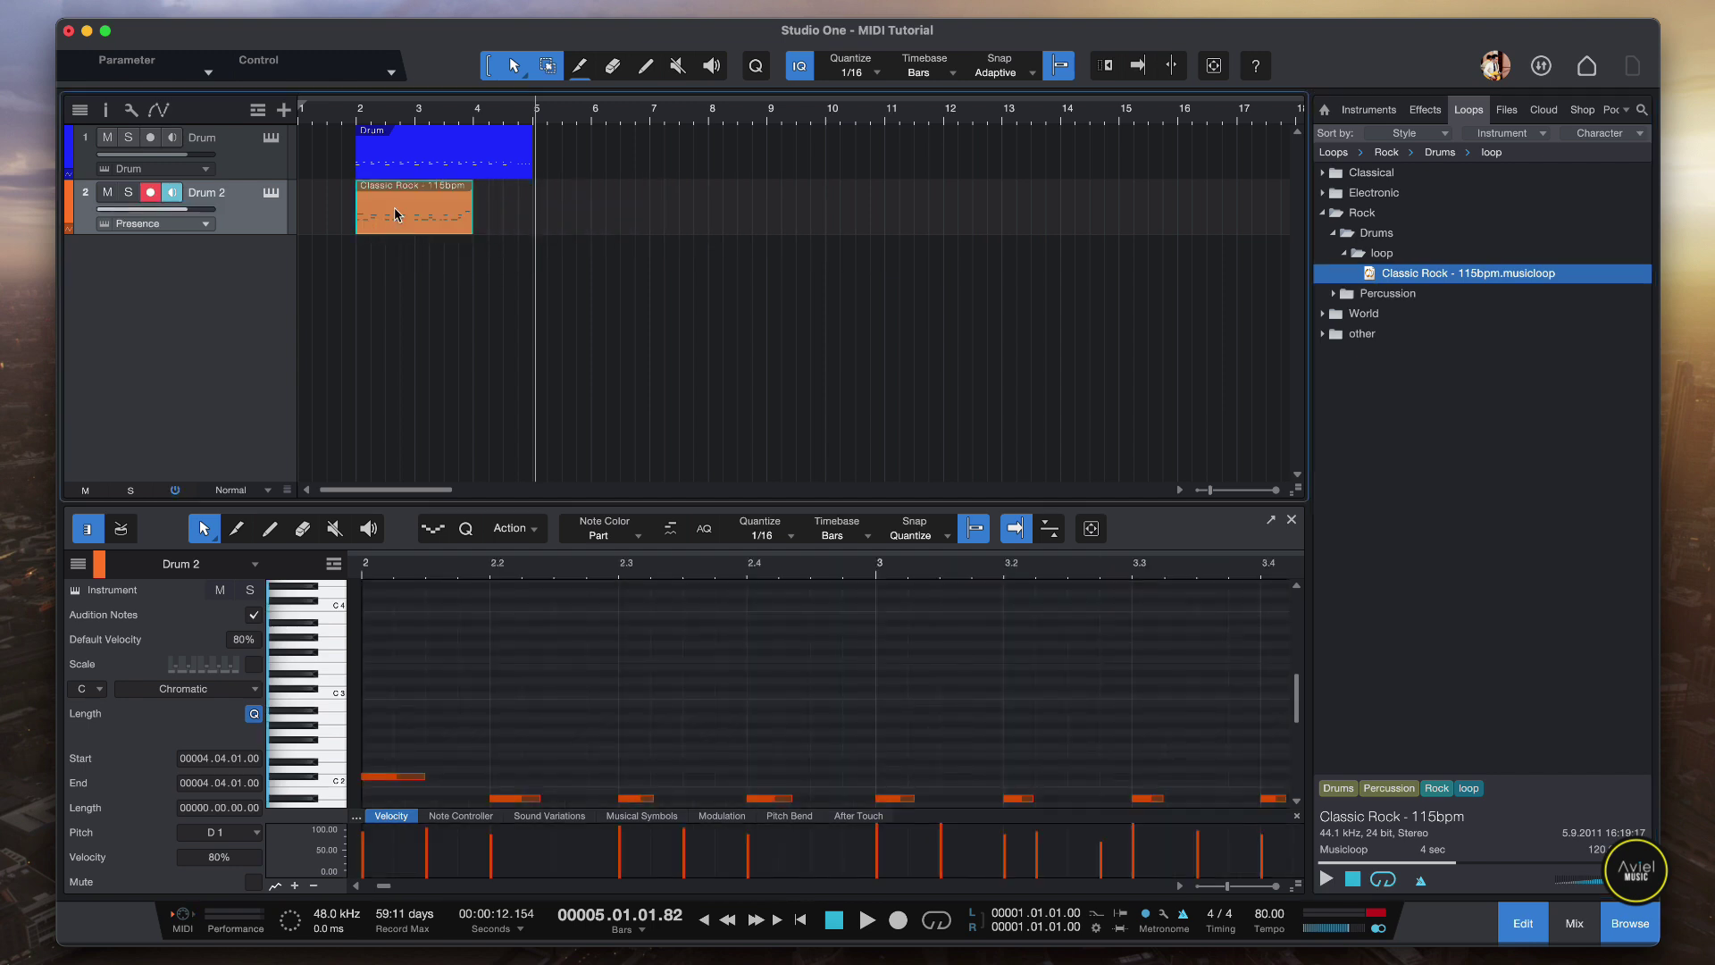
pyautogui.scroll(-5, 579, 710)
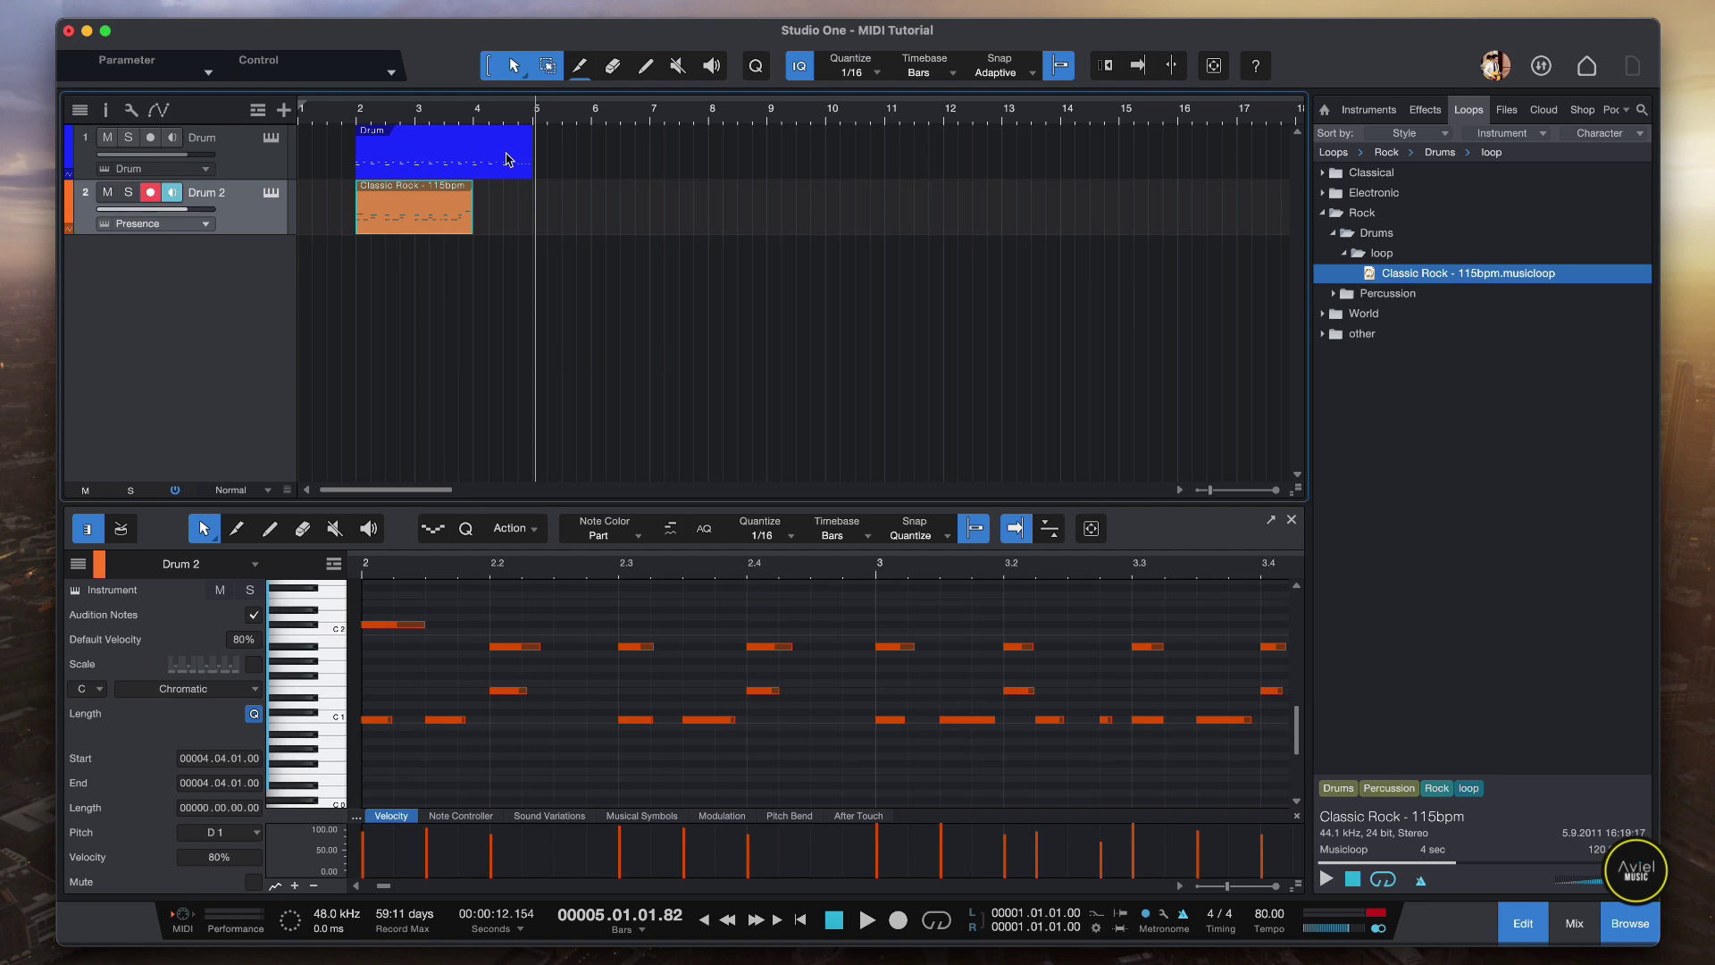
pyautogui.click(108, 138)
# - Open the Presence instrument on the Drum 2 track and rename the device "Drum 2"
pyautogui.click(270, 194)
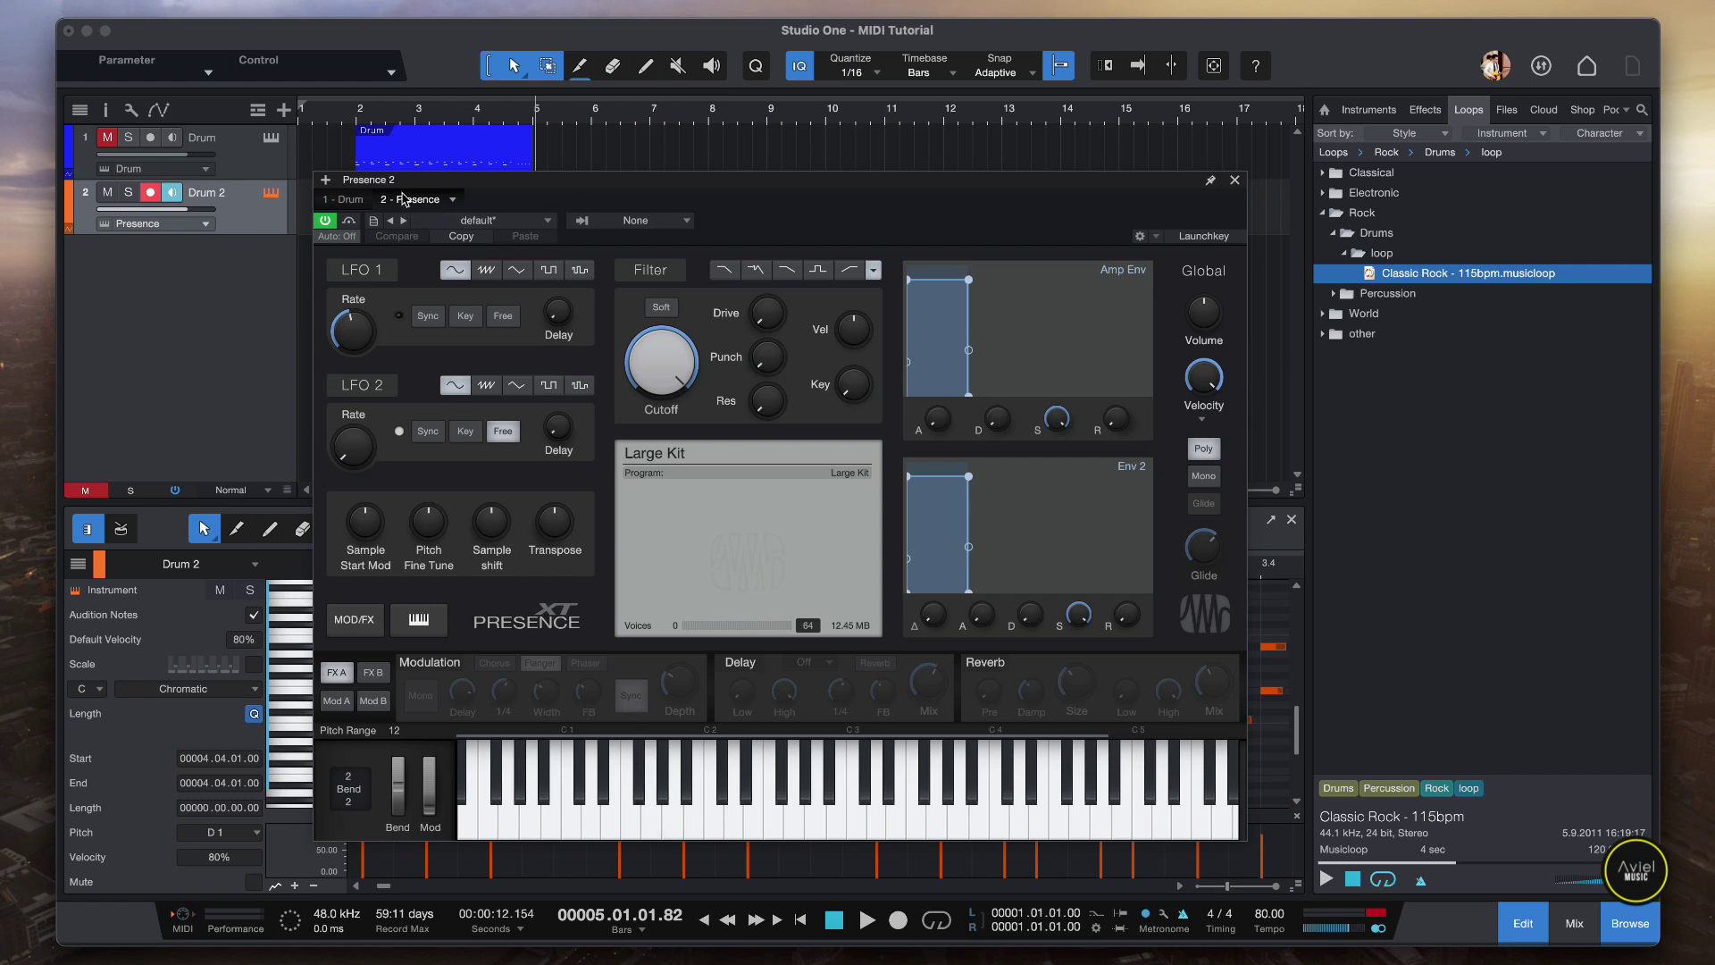
pyautogui.click(446, 202)
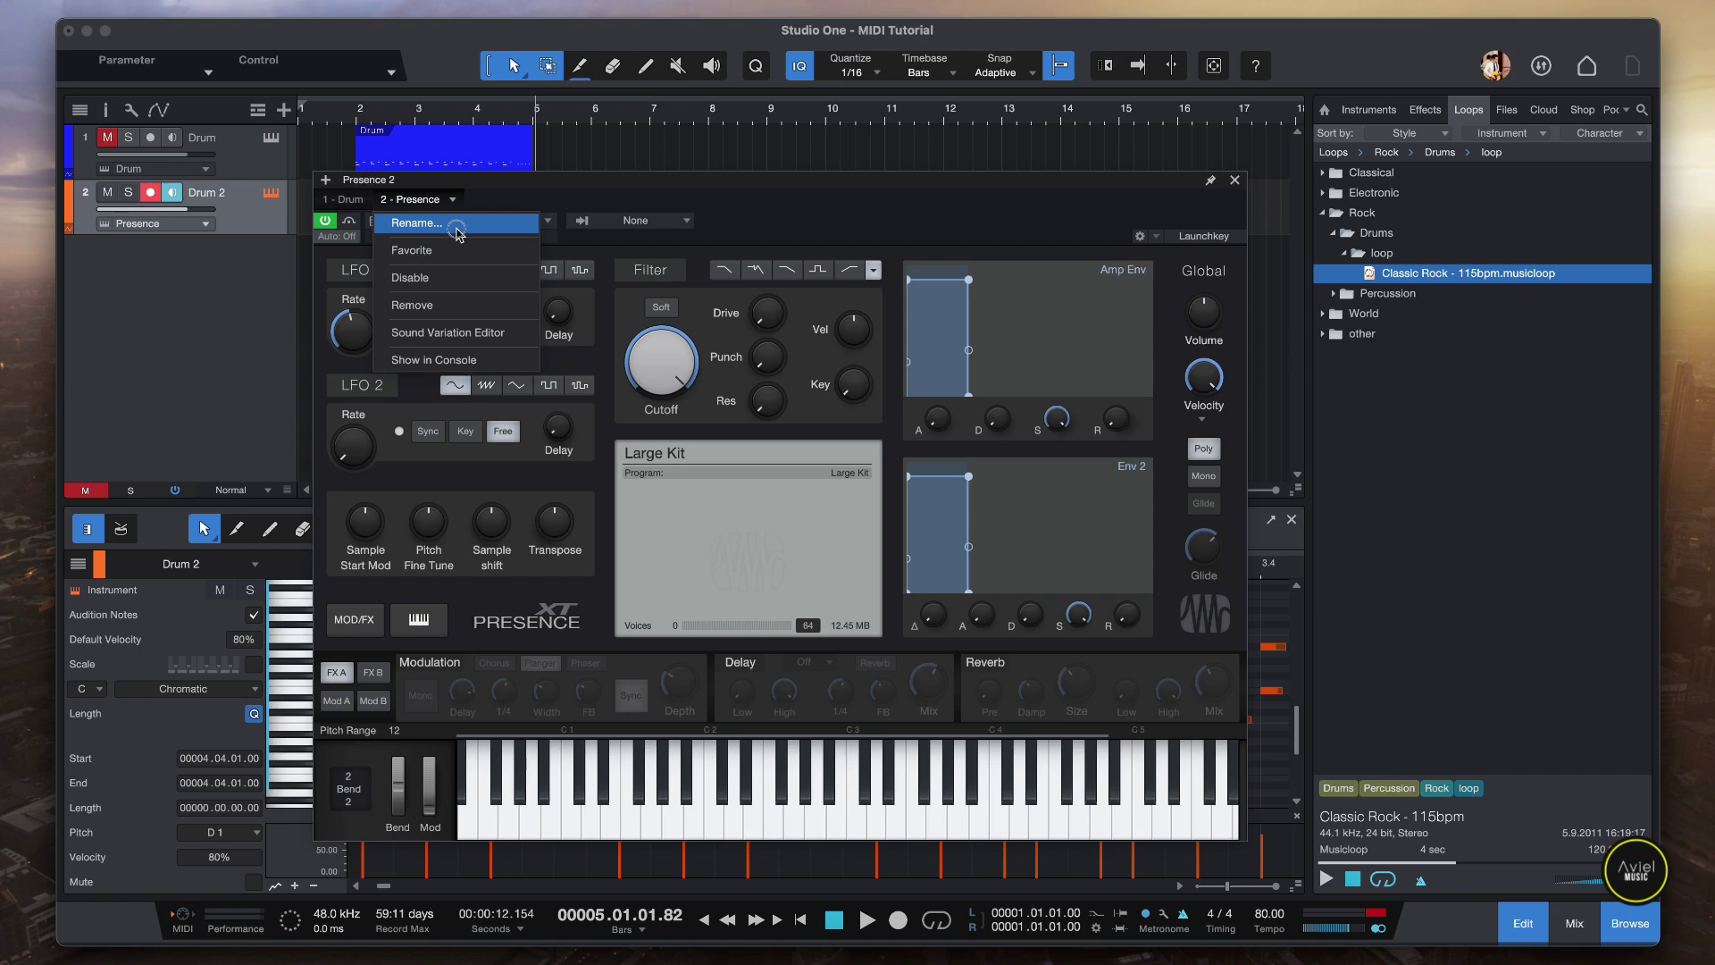
pyautogui.click(416, 224)
pyautogui.write('Dru')
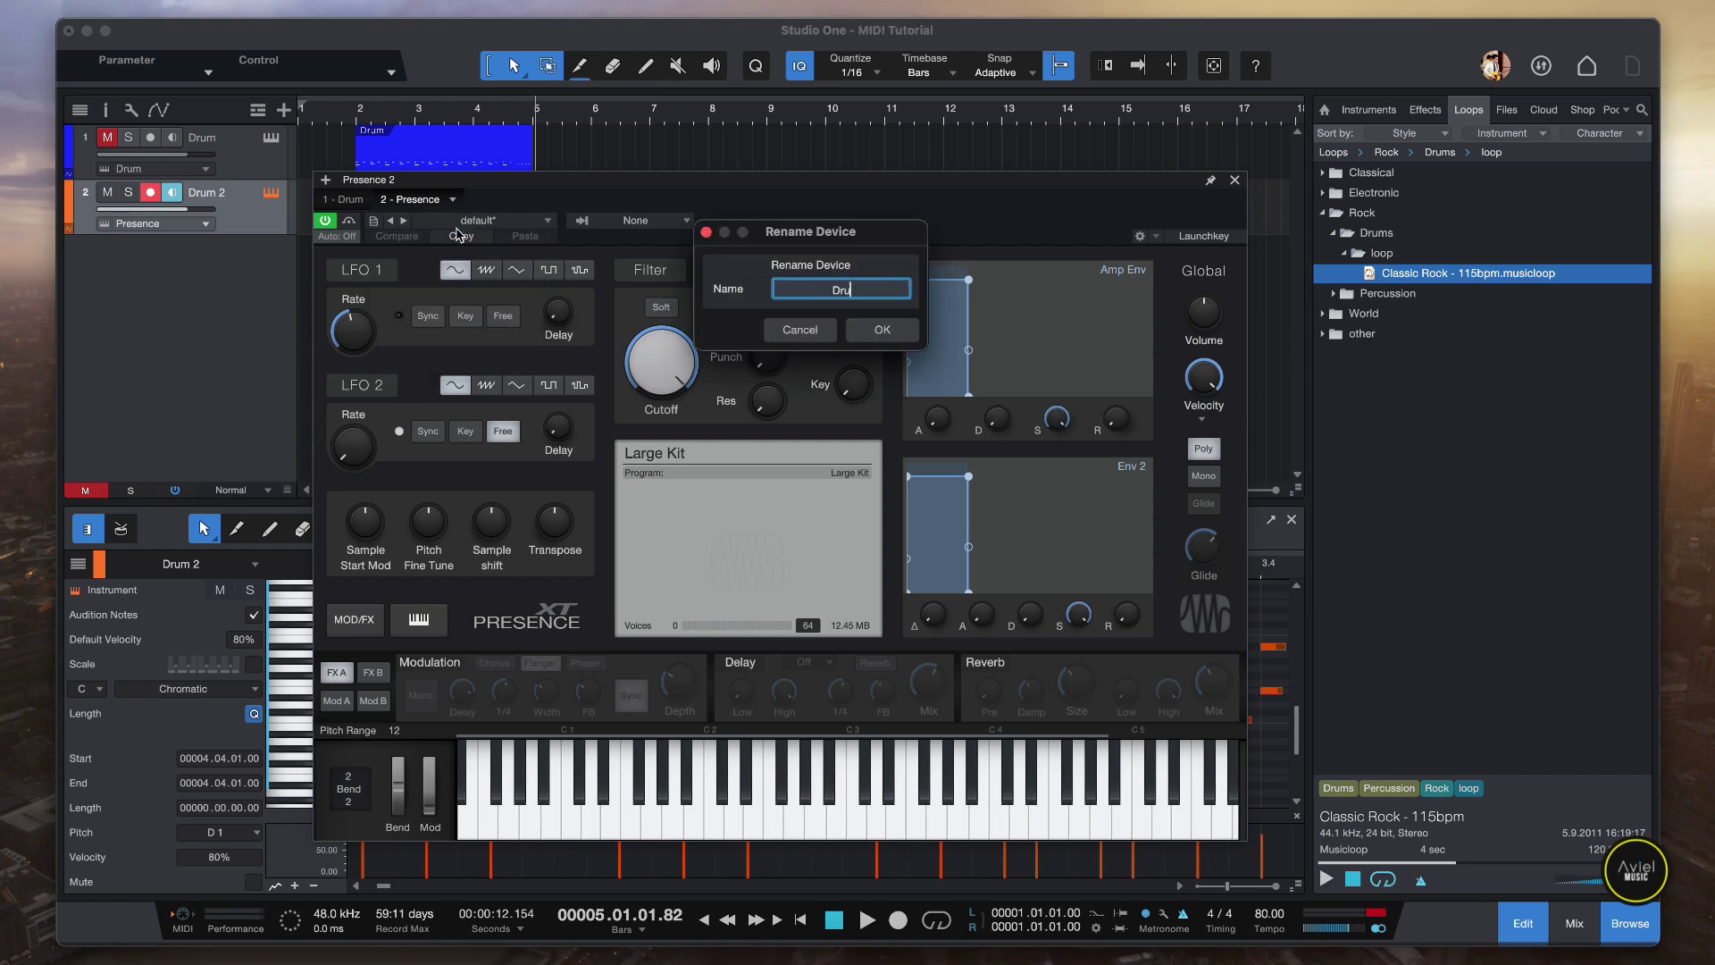
pyautogui.write('m 2')
pyautogui.press('Return')
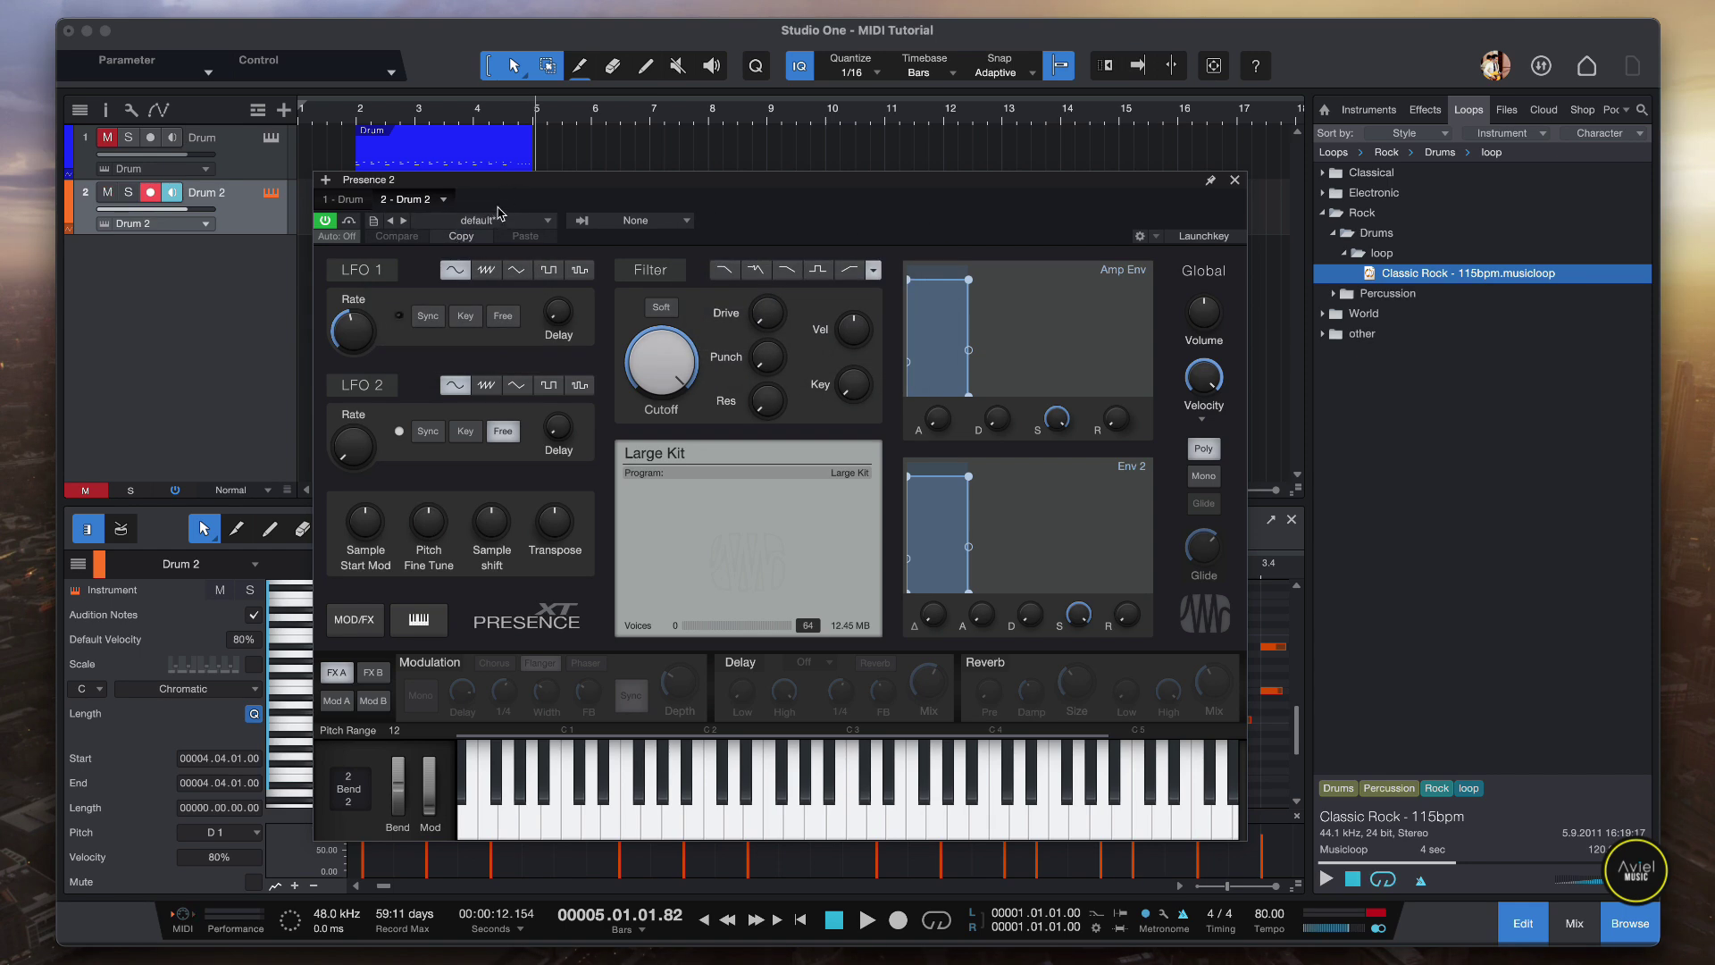
# - Look through the Artist Instruments preset categories of the Drum 2 Presence instrument
pyautogui.click(498, 220)
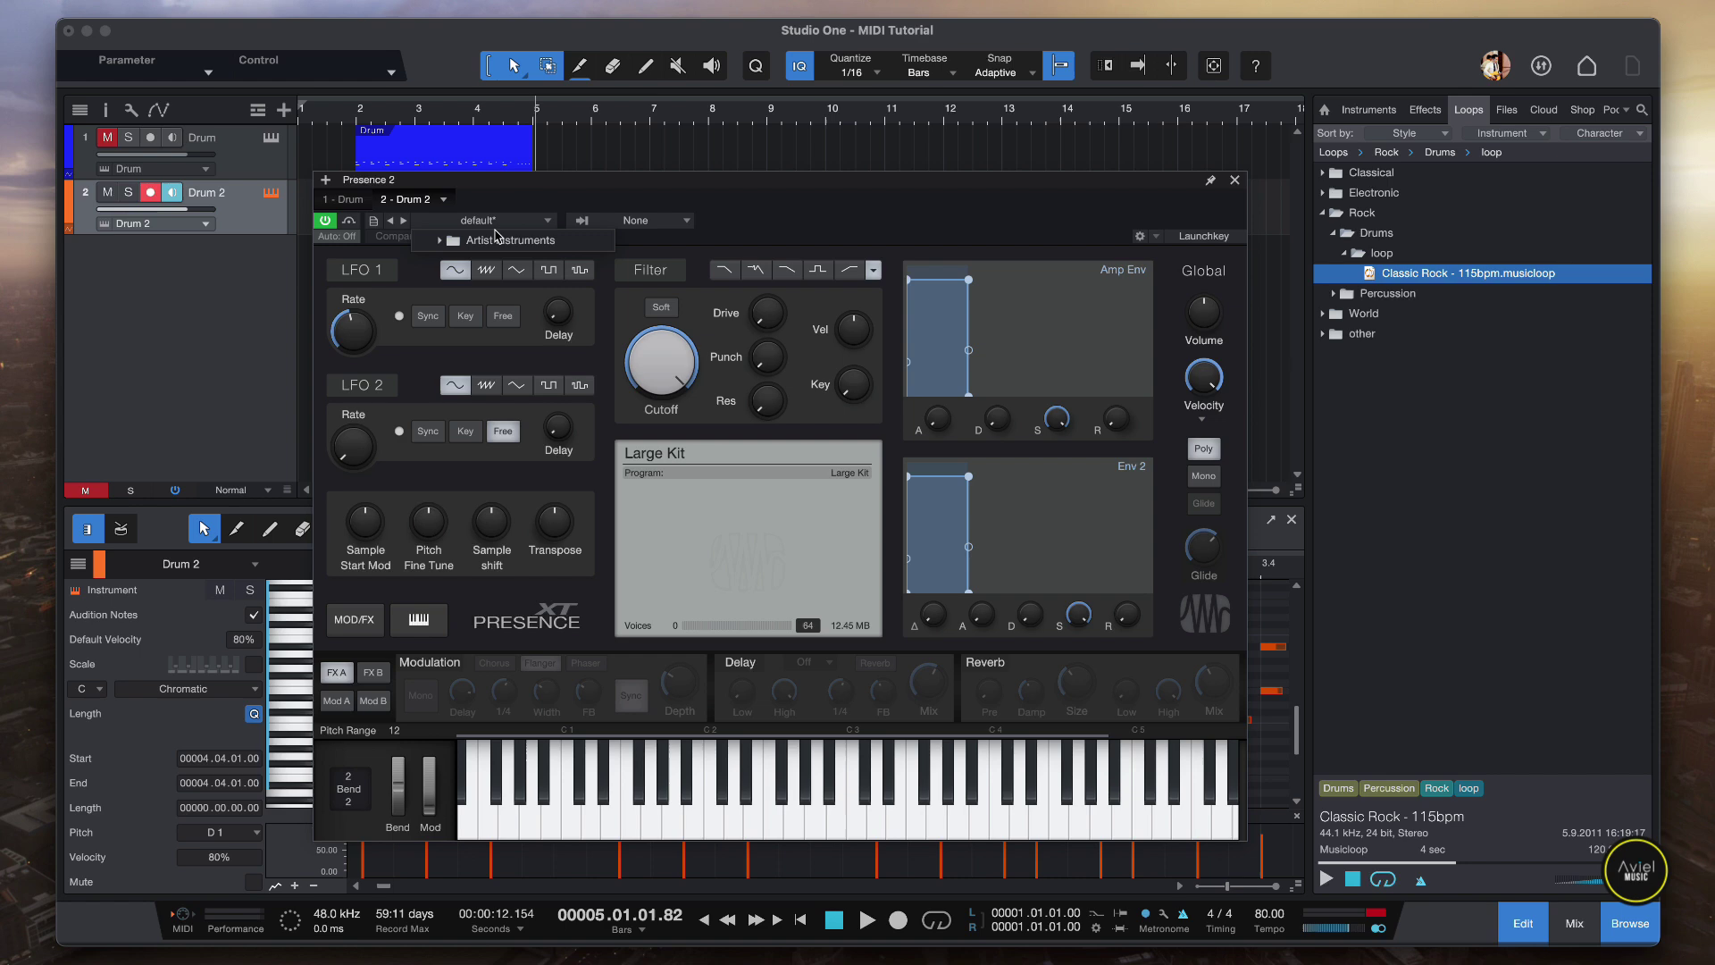
pyautogui.click(439, 240)
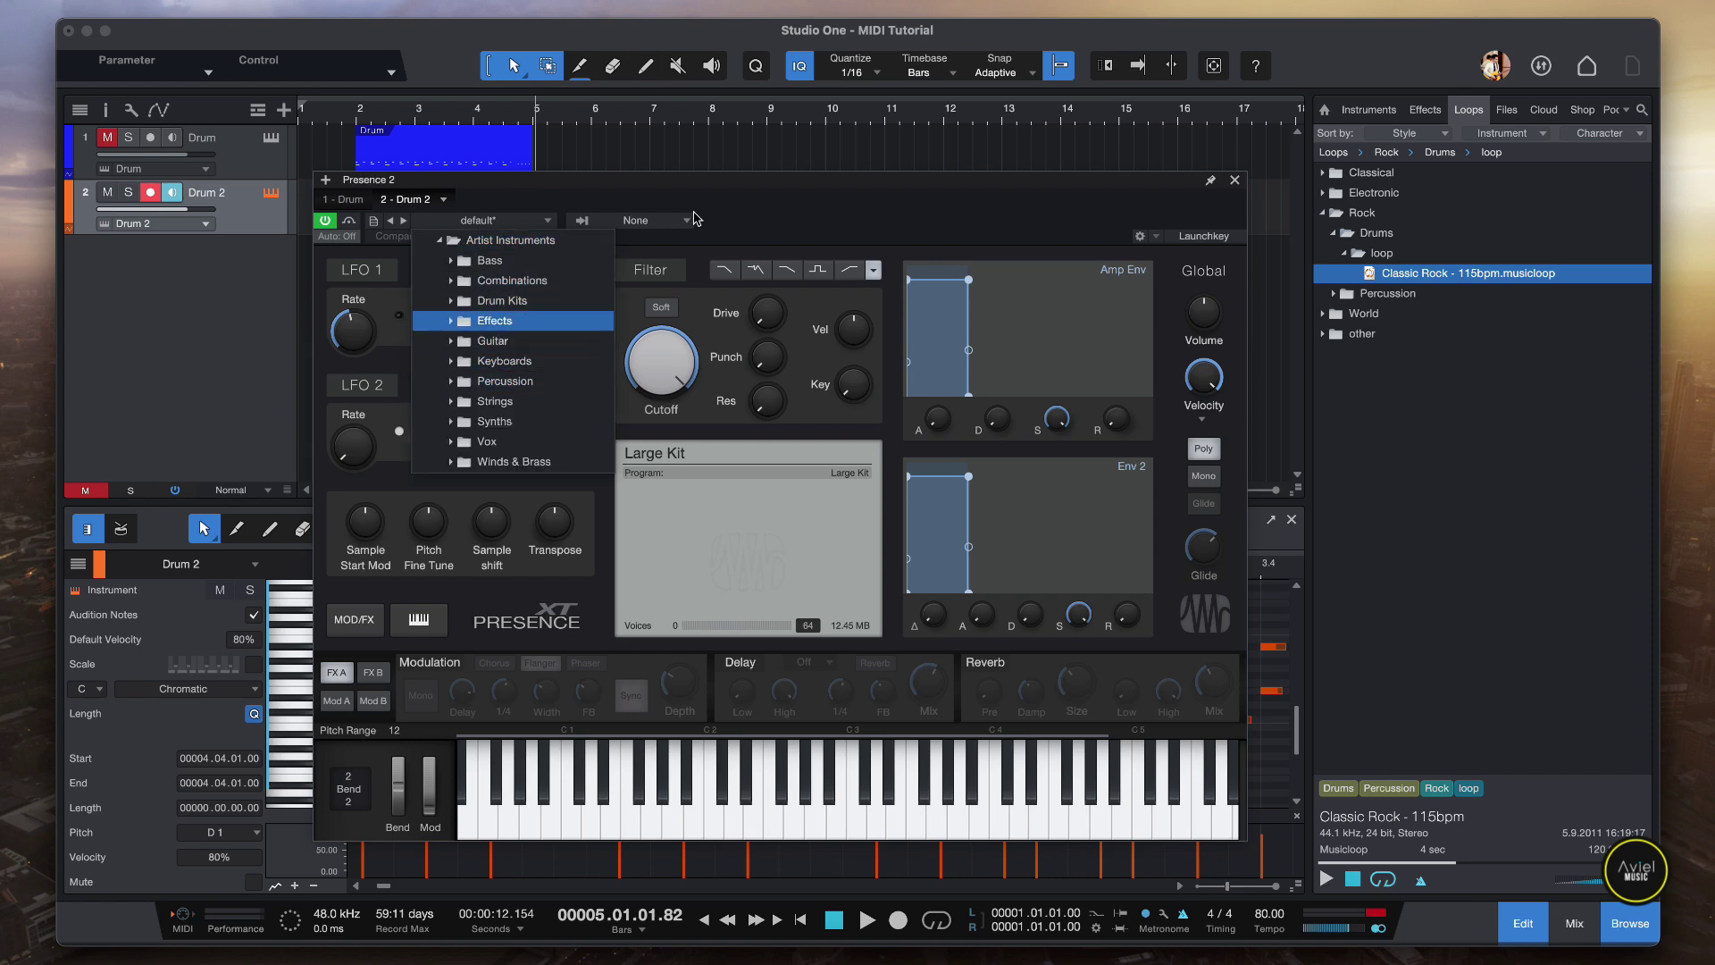
pyautogui.click(720, 200)
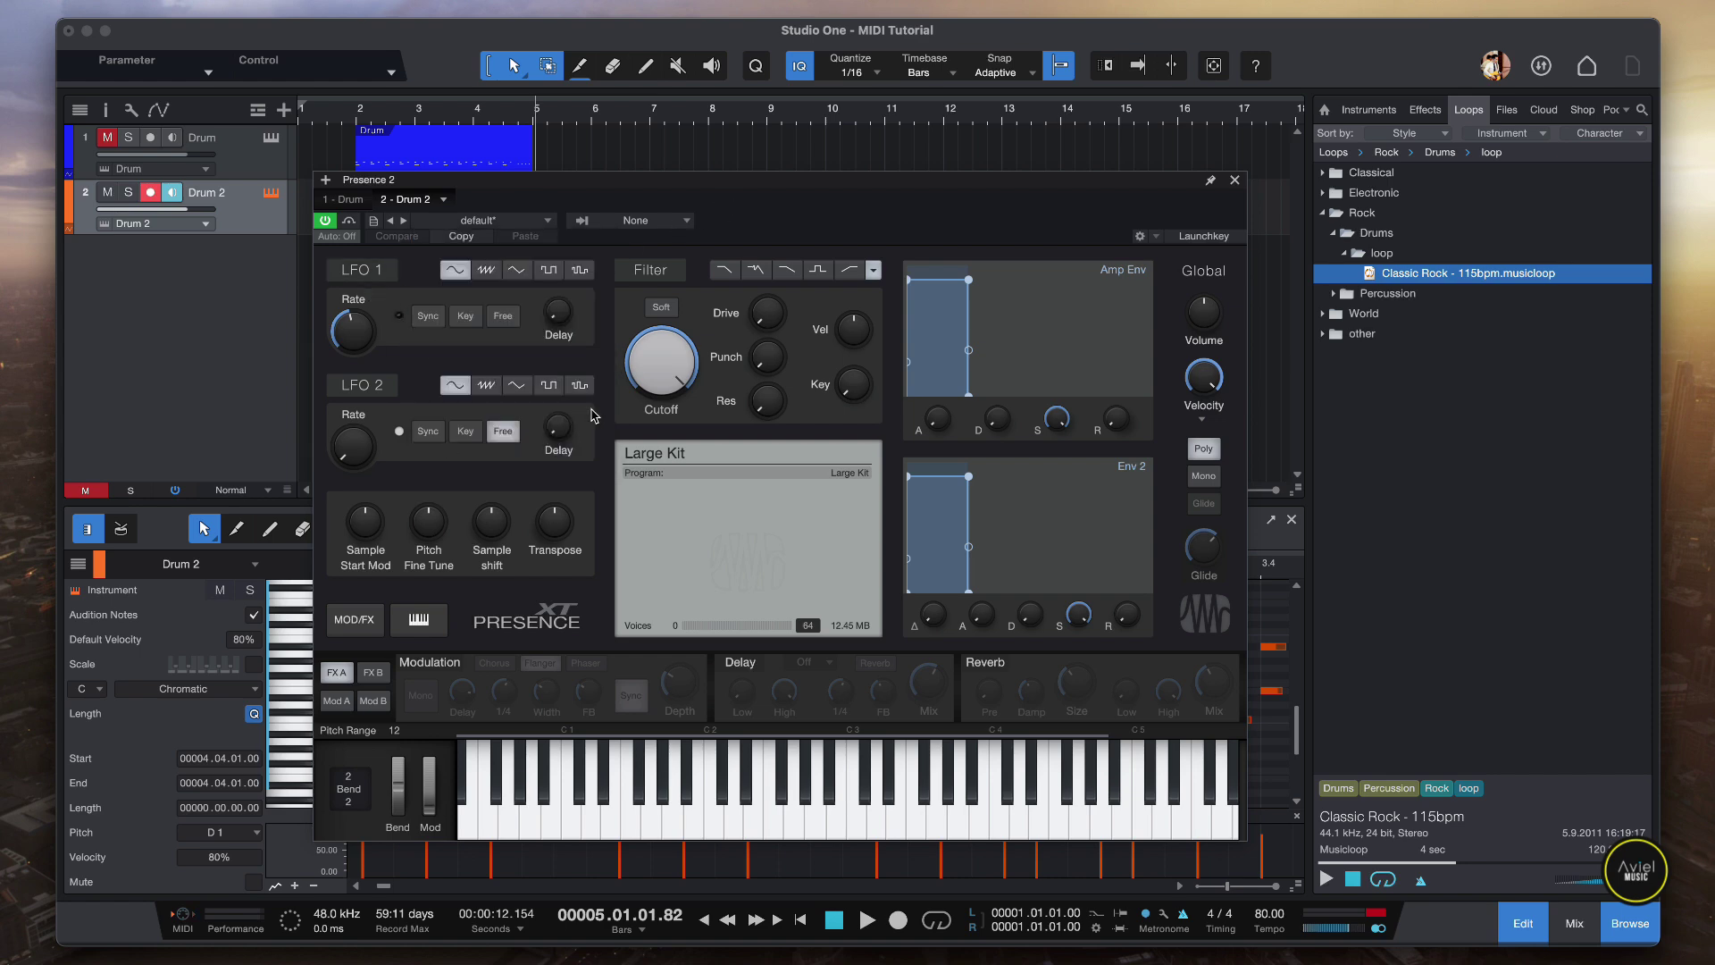
# - Audition notes across the full keyboard range of the Drum 2 Presence instrument and close its window
pyautogui.click(795, 813)
pyautogui.click(675, 814)
pyautogui.click(571, 820)
pyautogui.click(714, 822)
pyautogui.click(815, 817)
pyautogui.click(979, 820)
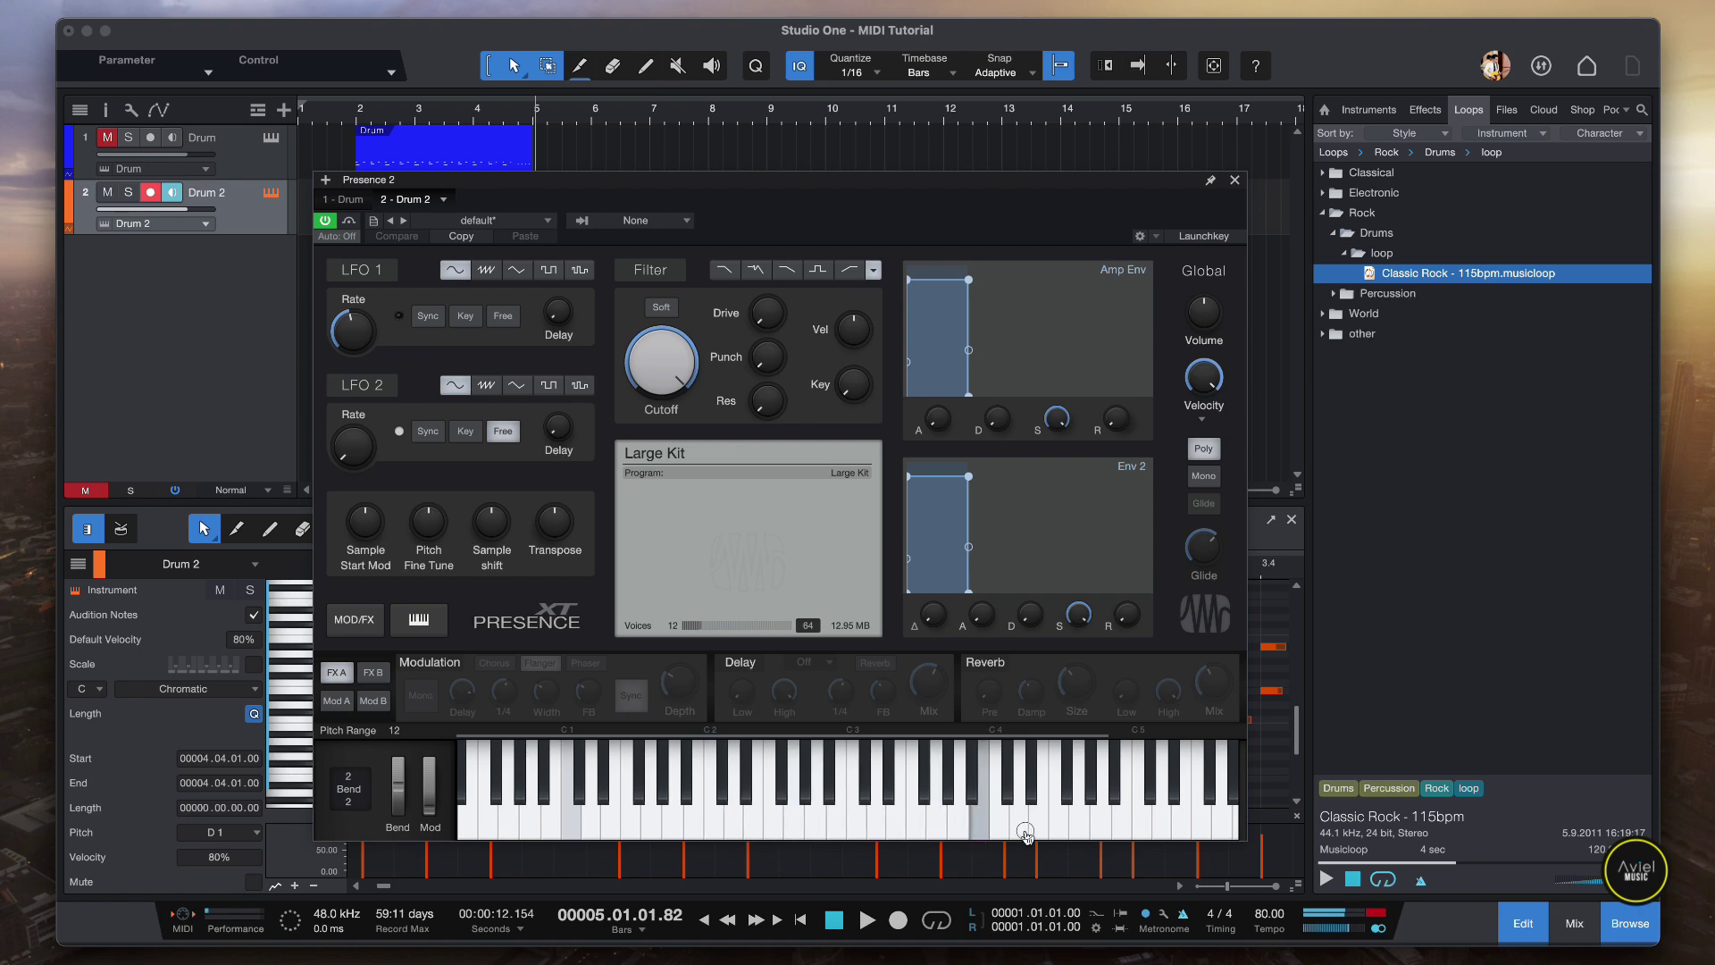
pyautogui.click(1161, 813)
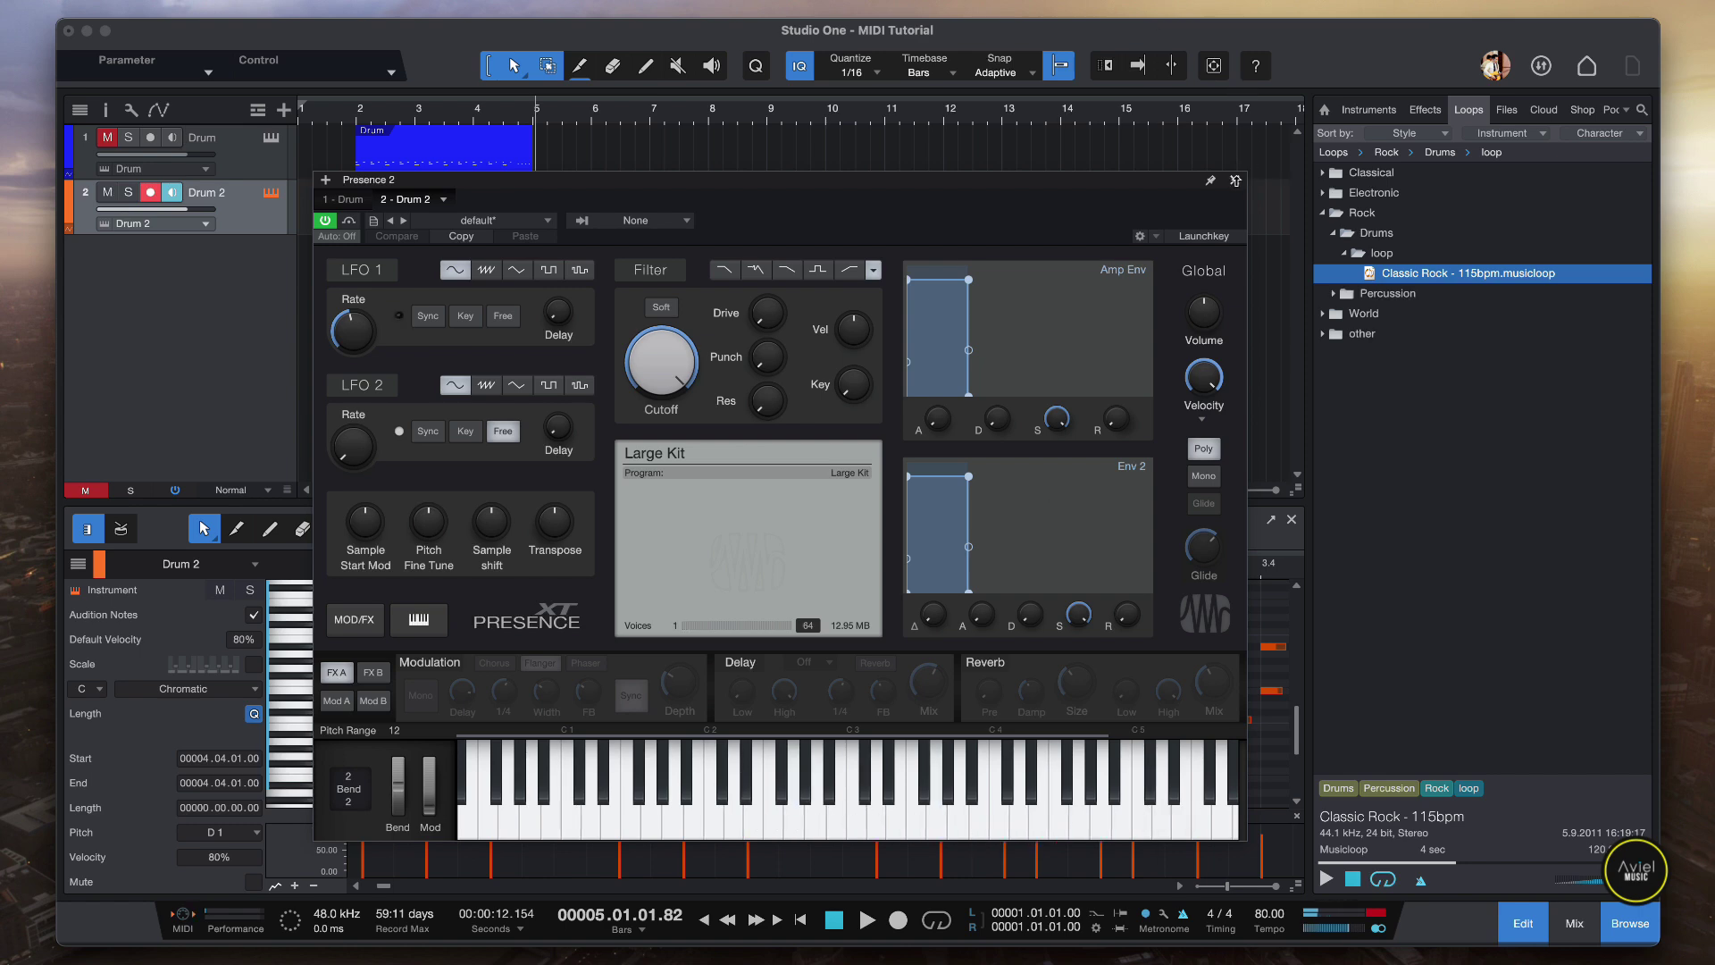
pyautogui.press('super+w')
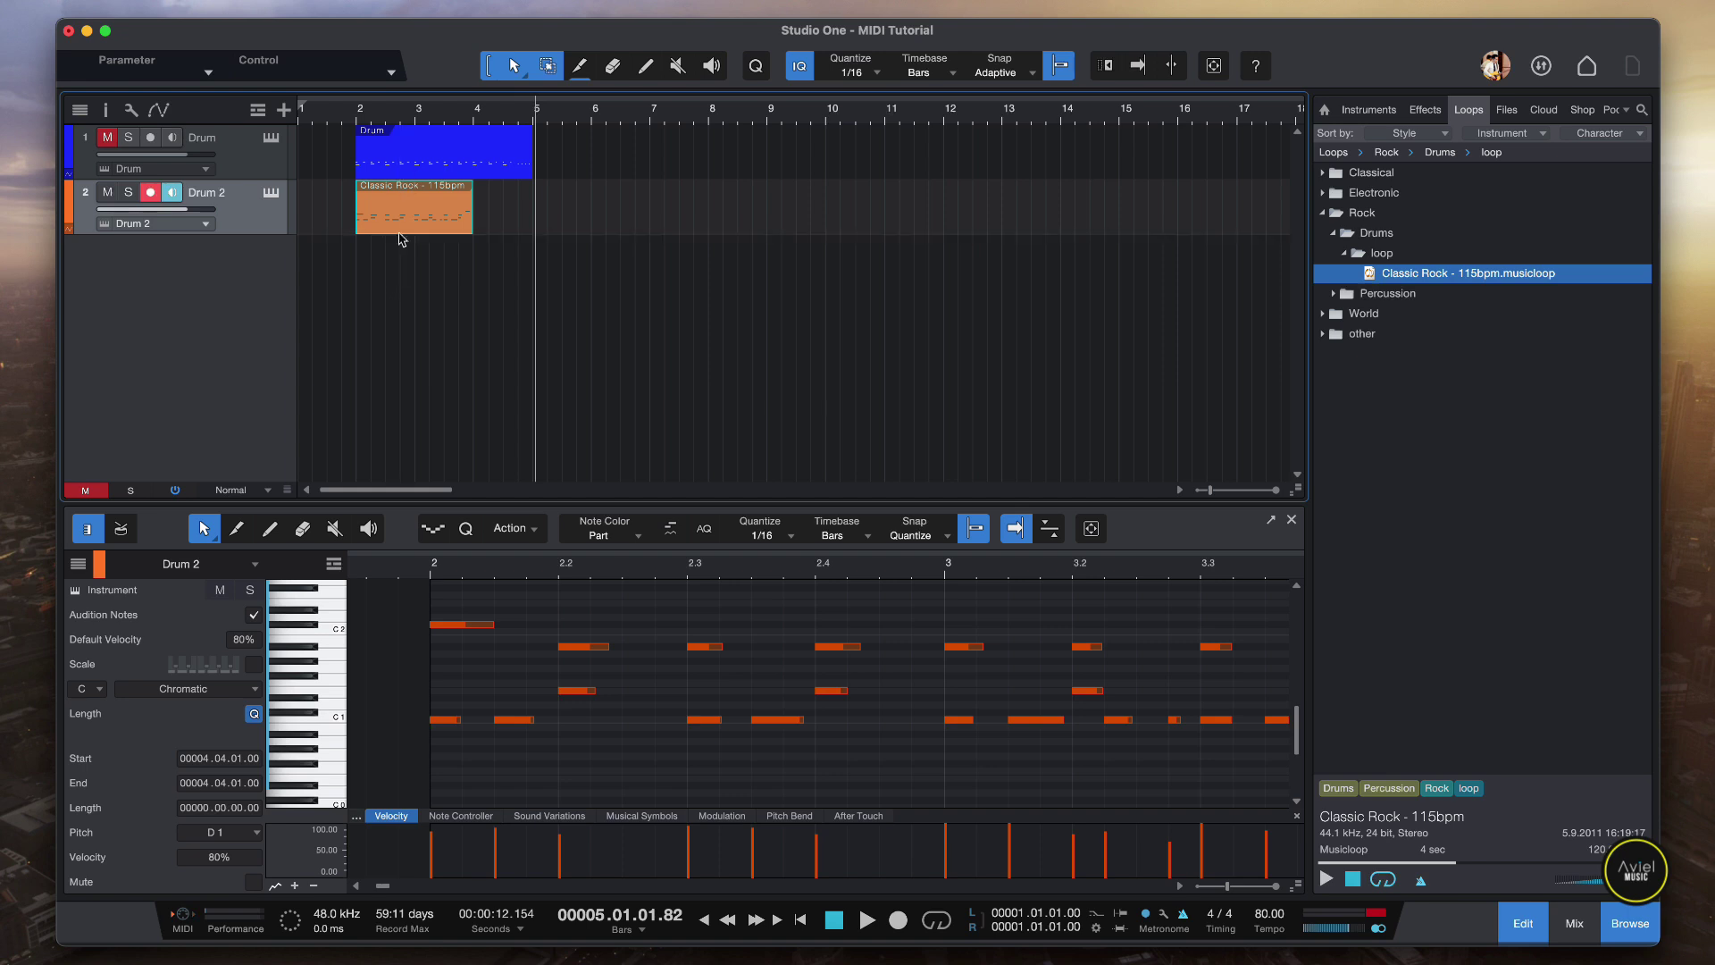
# - Play back the Classic Rock loop on the Drum 2 track from just before bar 2 to its end
pyautogui.click(337, 117)
pyautogui.press('space')
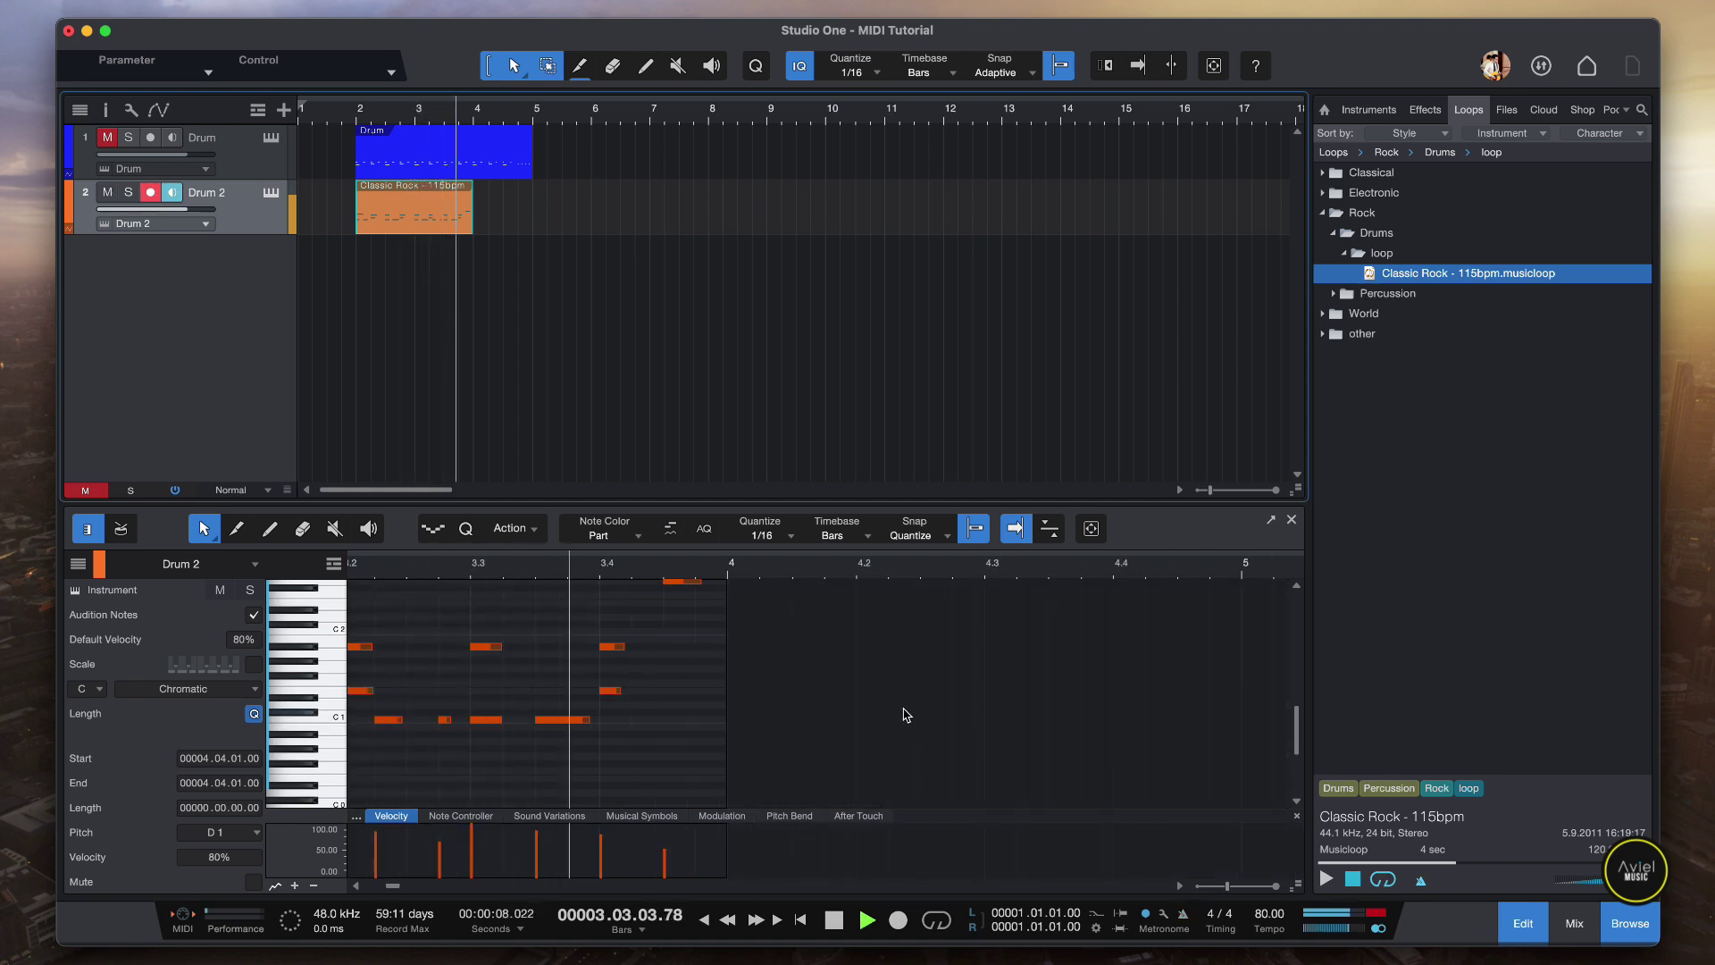
pyautogui.press('space')
# - Replace the loop's last note, the G2 at 3.4.3, with a new one at the same place and raise its velocity close to maximum
pyautogui.scroll(2, 868, 690)
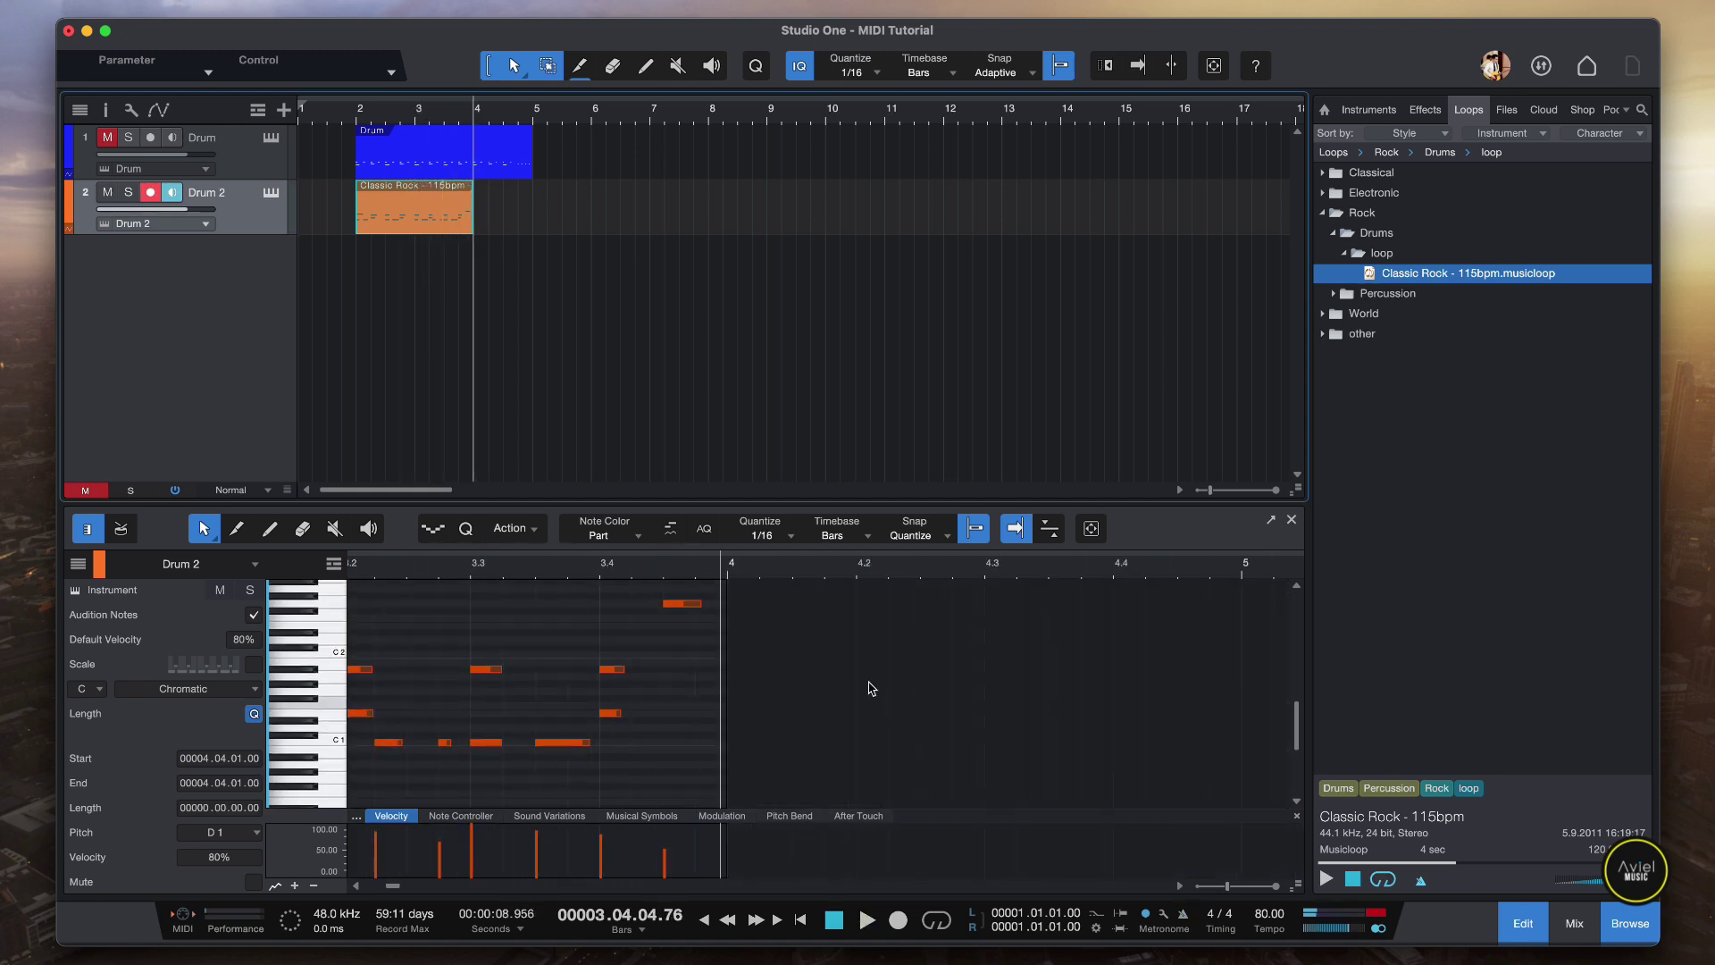
pyautogui.scroll(1, 869, 692)
pyautogui.click(684, 614)
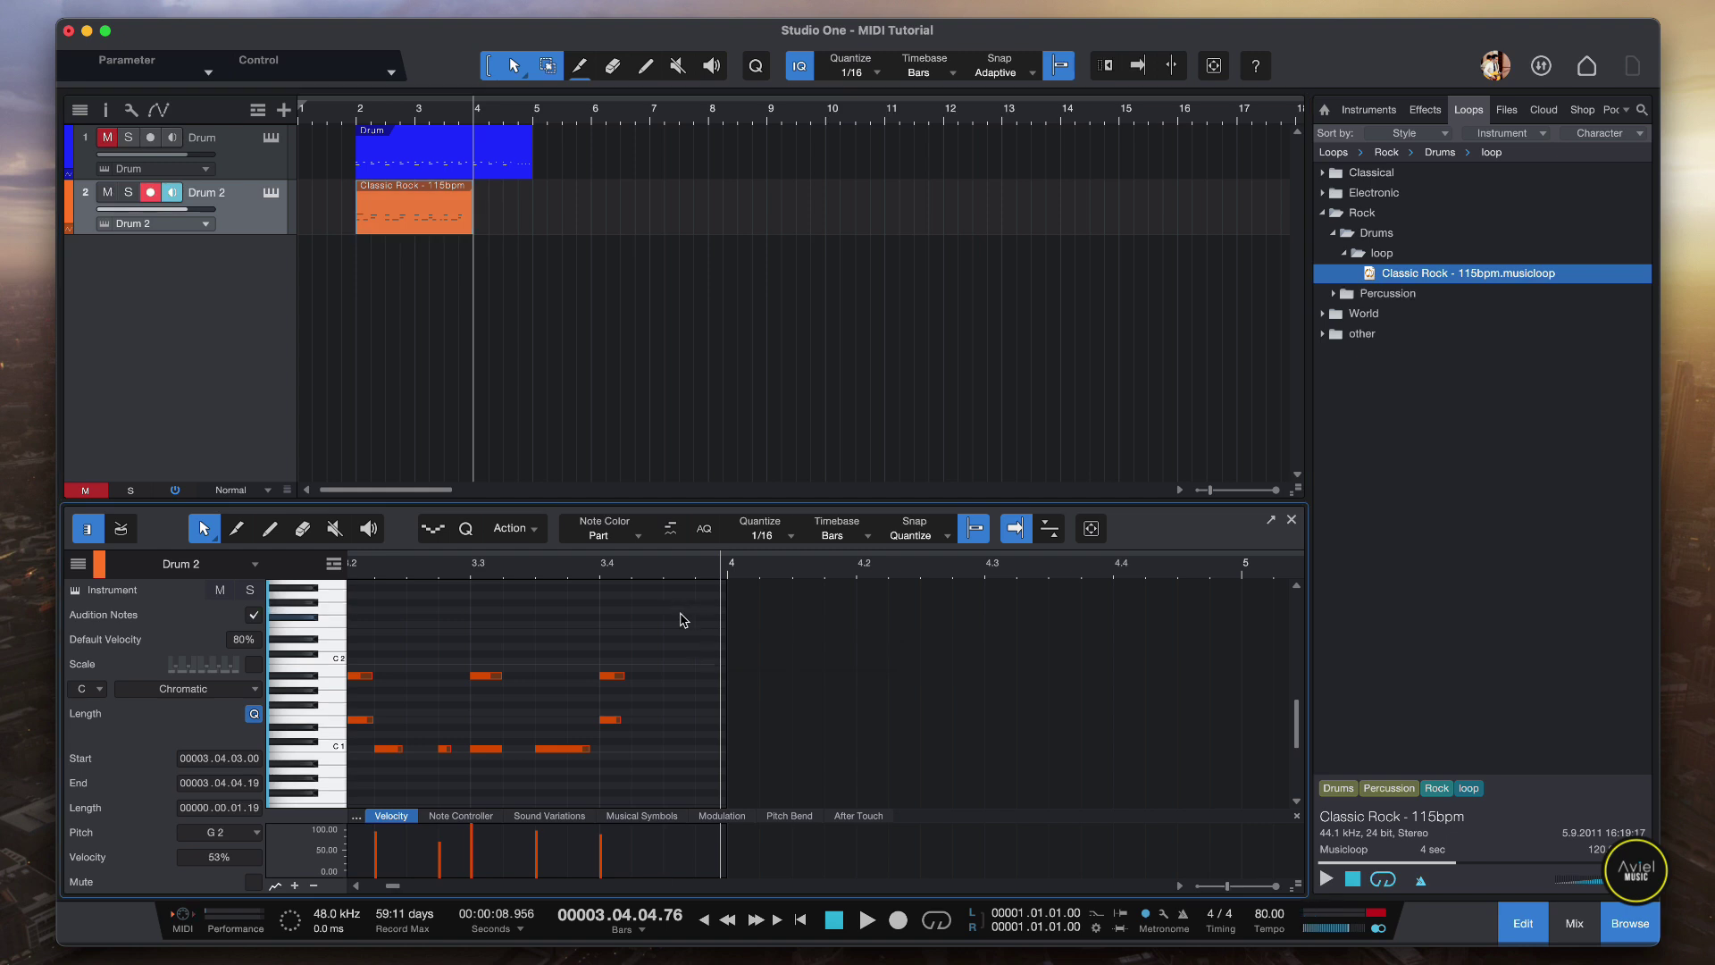
pyautogui.click(671, 619)
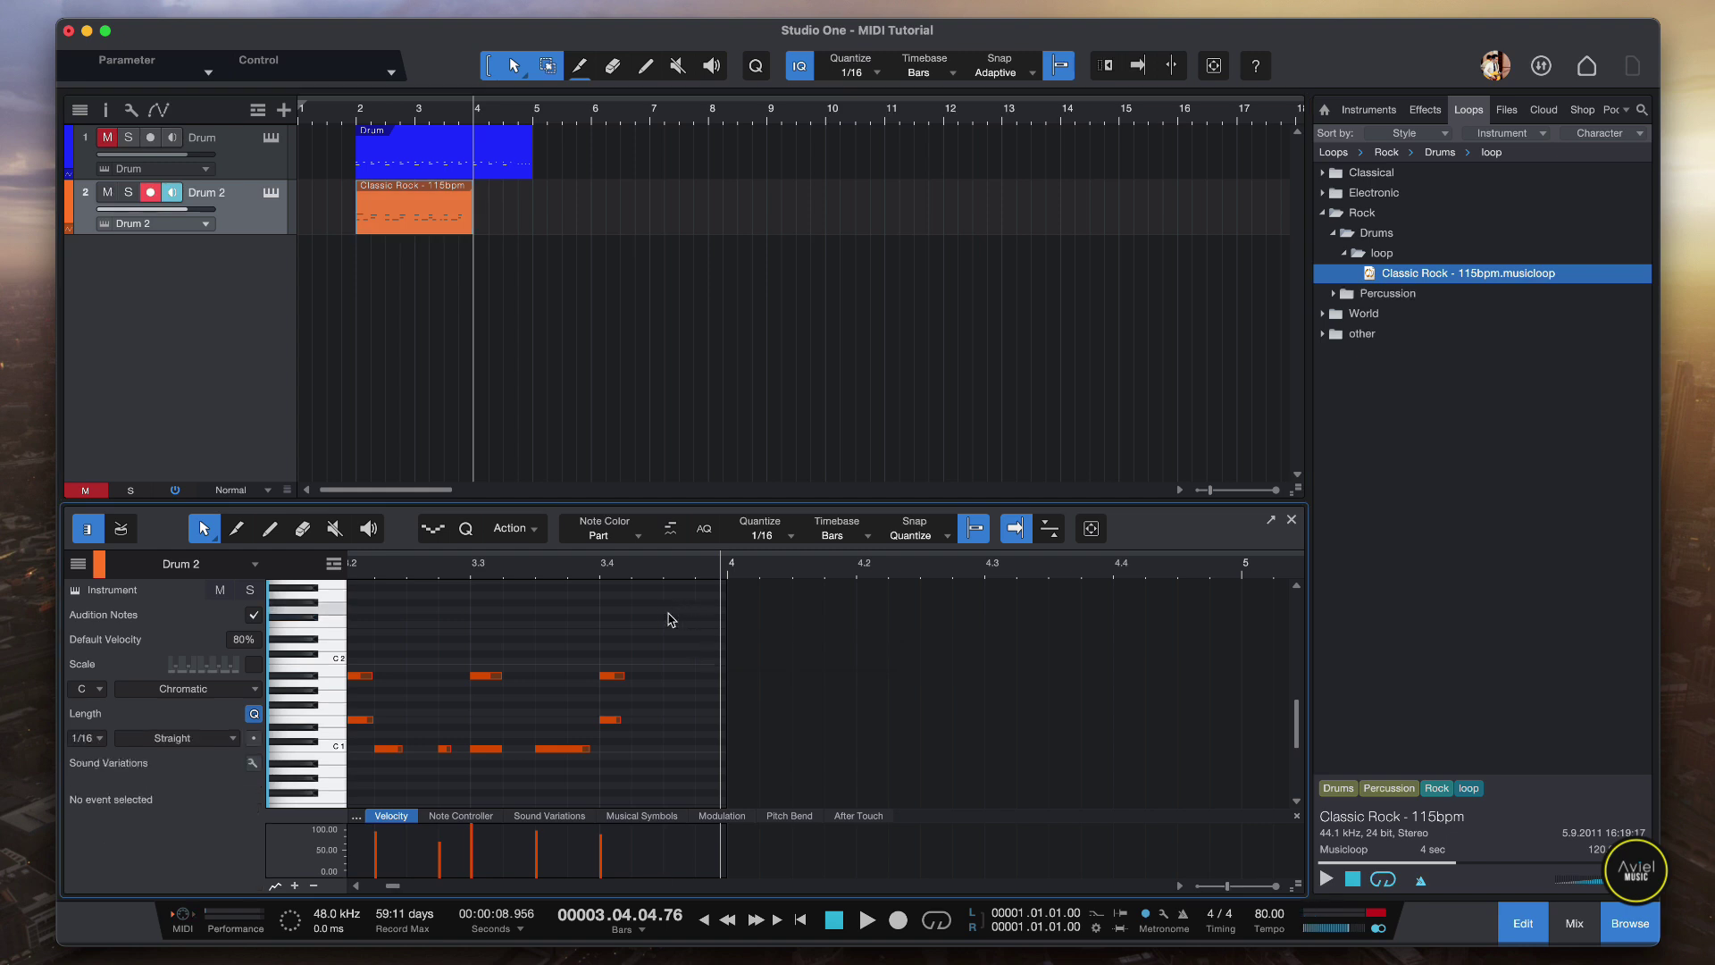
pyautogui.doubleClick(672, 614)
pyautogui.moveTo(666, 859); pyautogui.dragTo(667, 826)
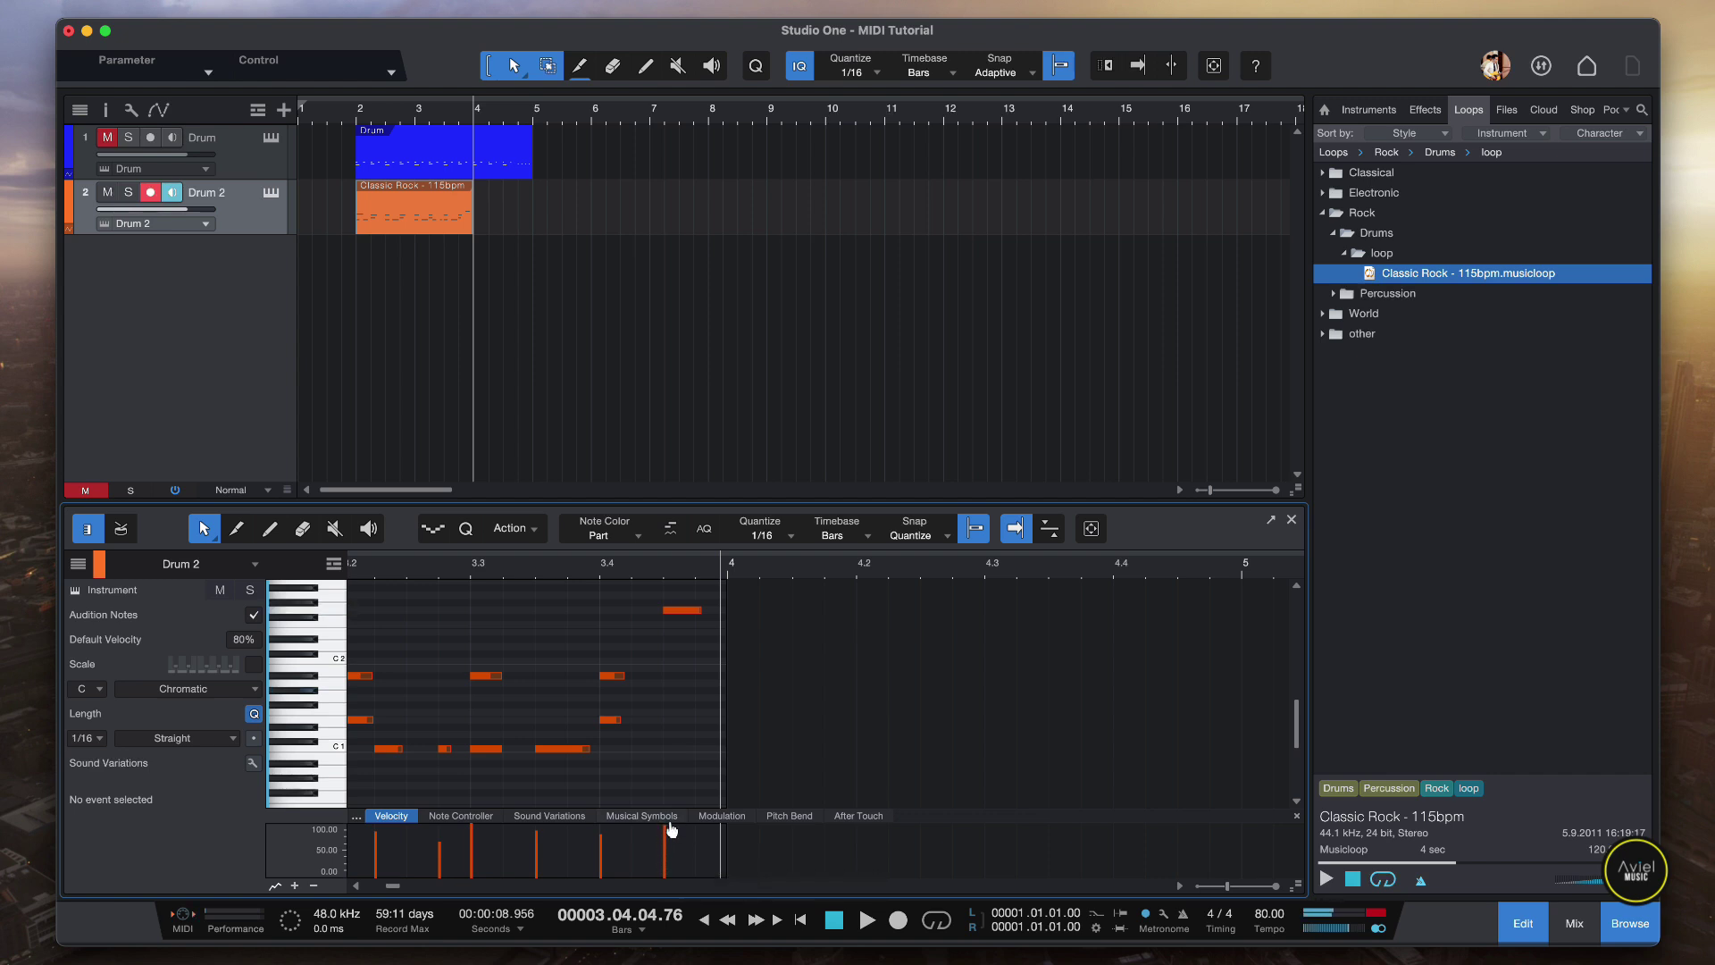
# - Play back the end of the Classic Rock loop and return the playhead to 1.04, just before bar 2
pyautogui.click(398, 576)
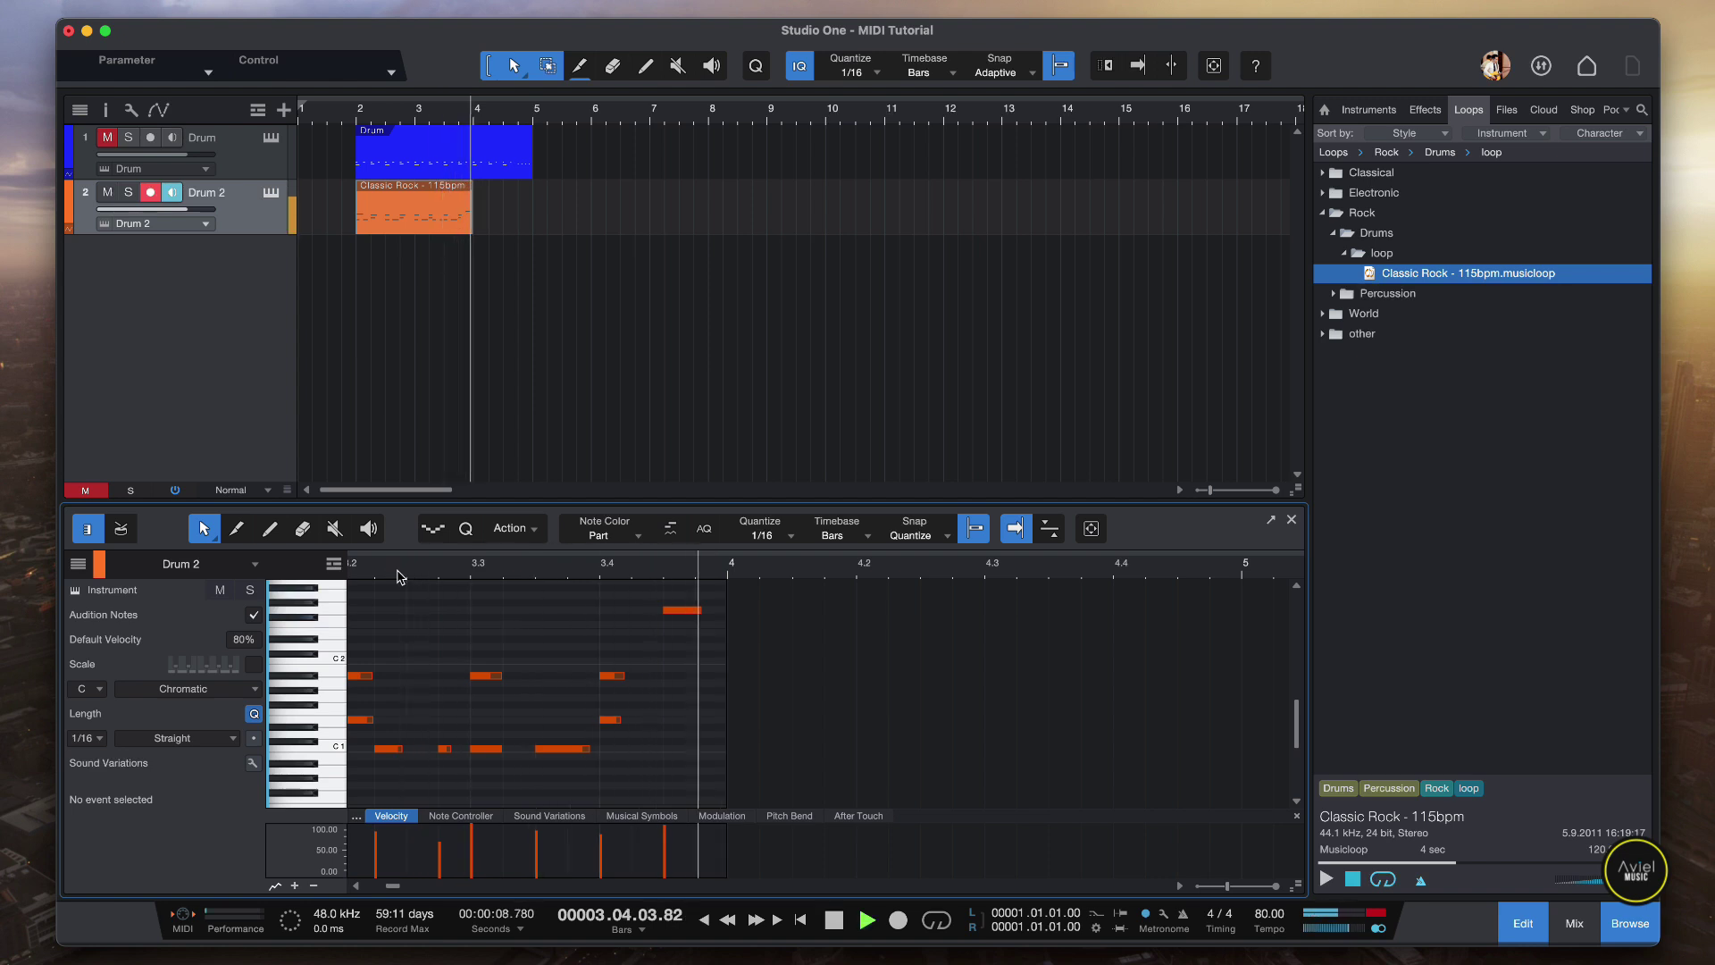
pyautogui.press('space')
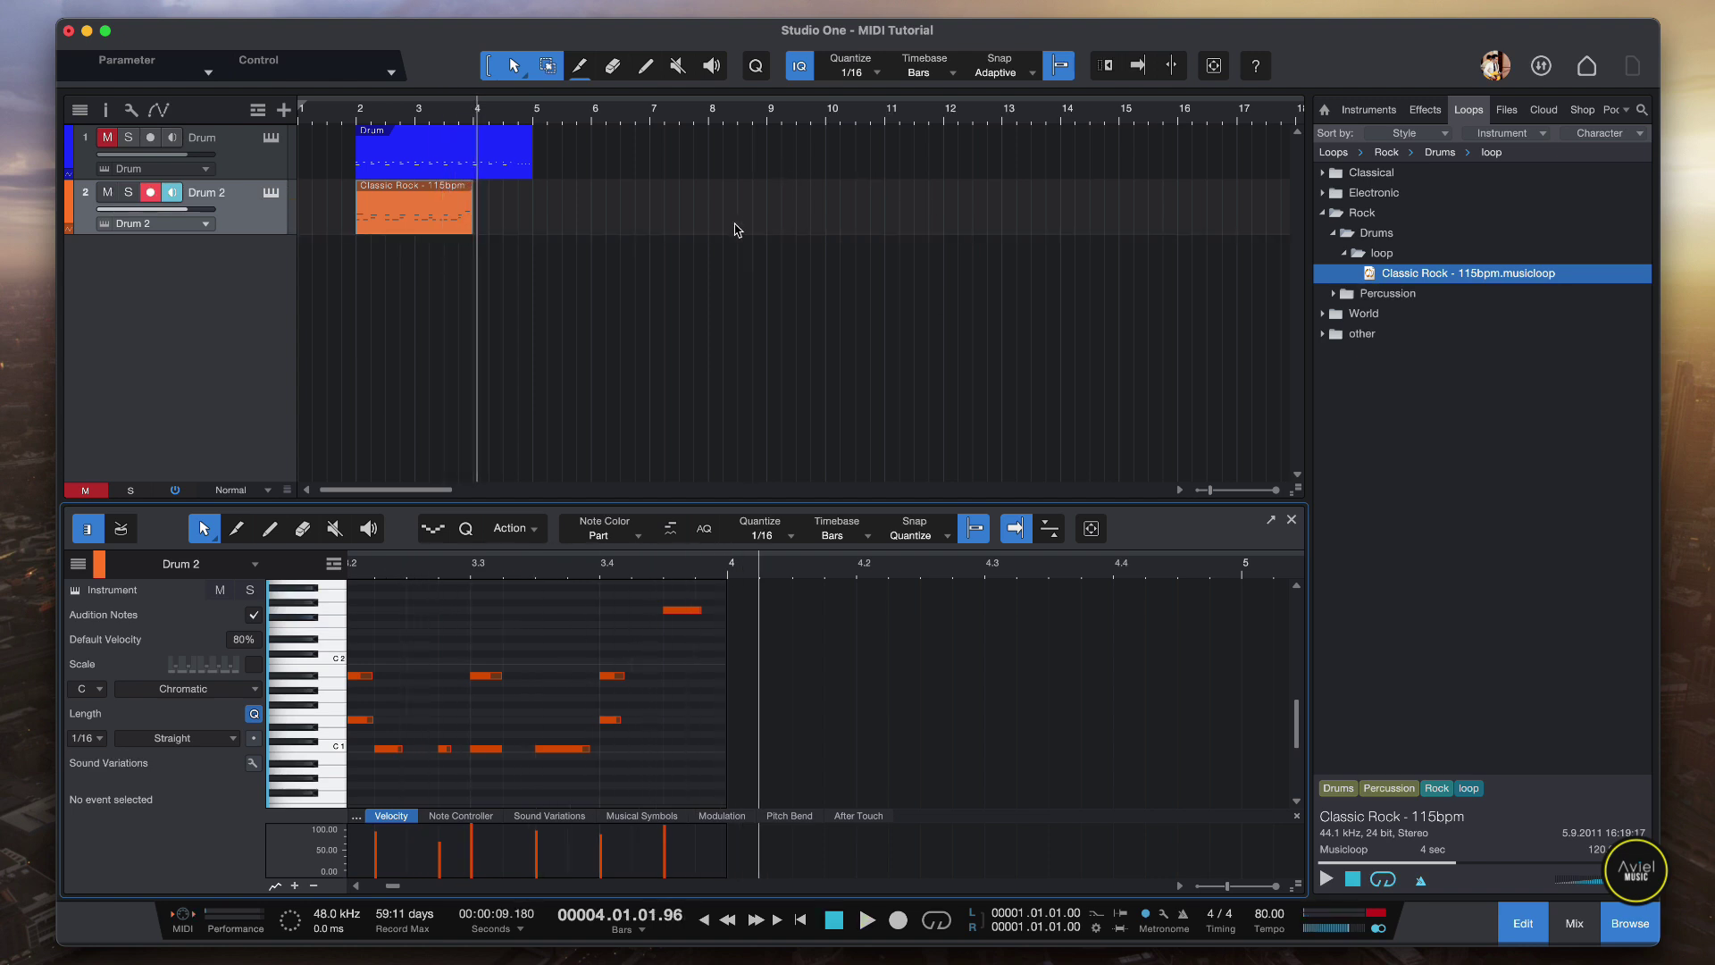
pyautogui.click(346, 122)
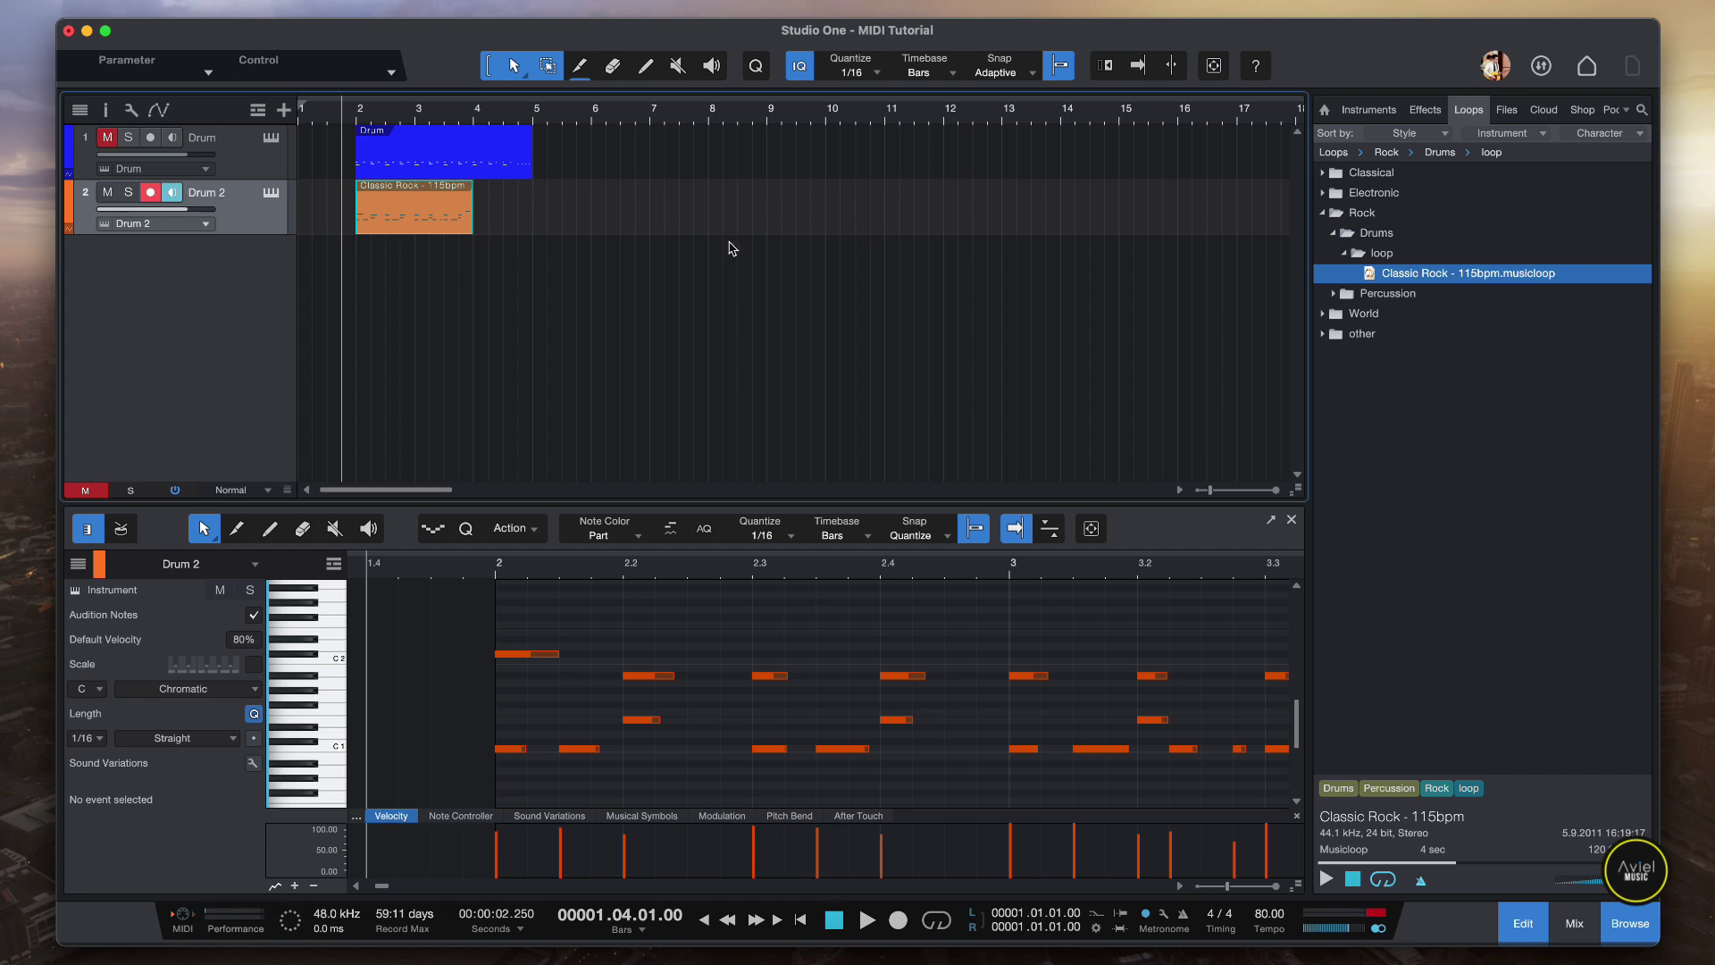